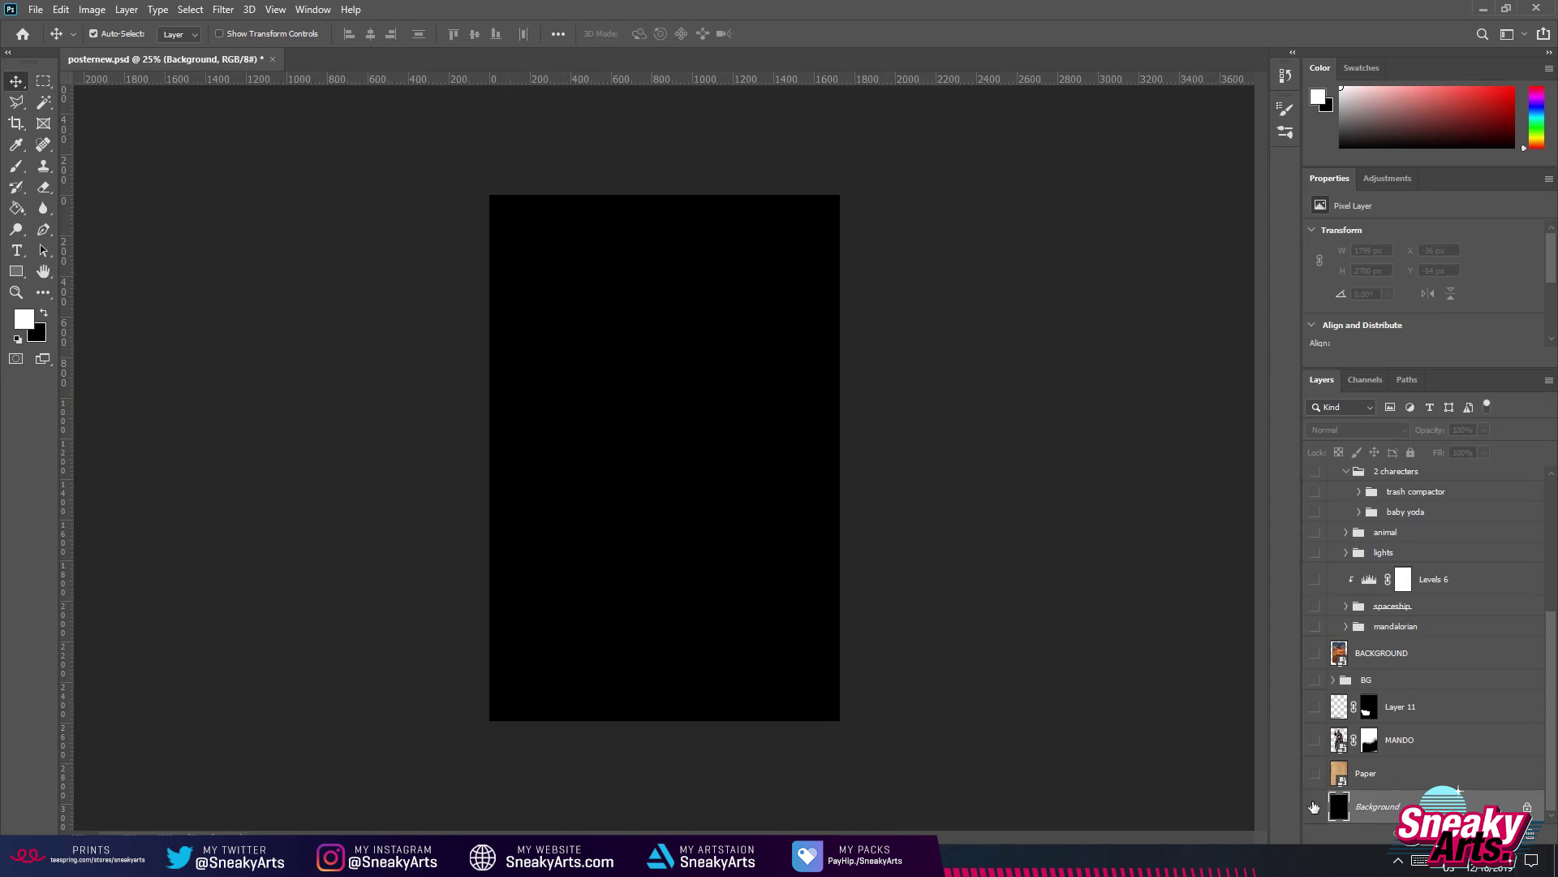
# Select the Paper layer and make its aged paper texture visible over the black canvas.
pyautogui.click(1378, 781)
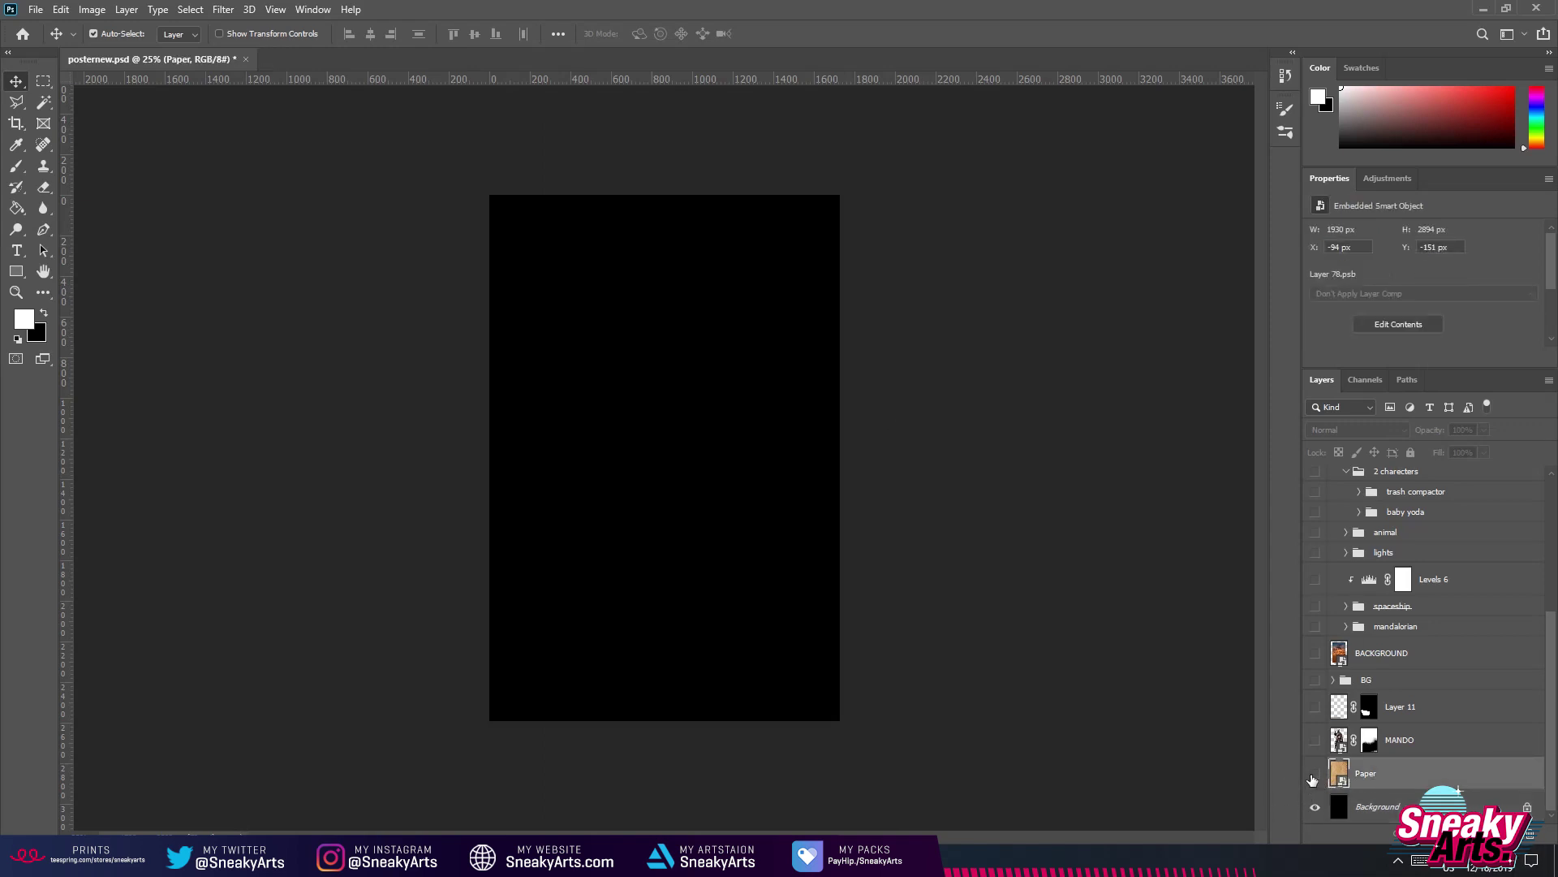
pyautogui.click(1315, 775)
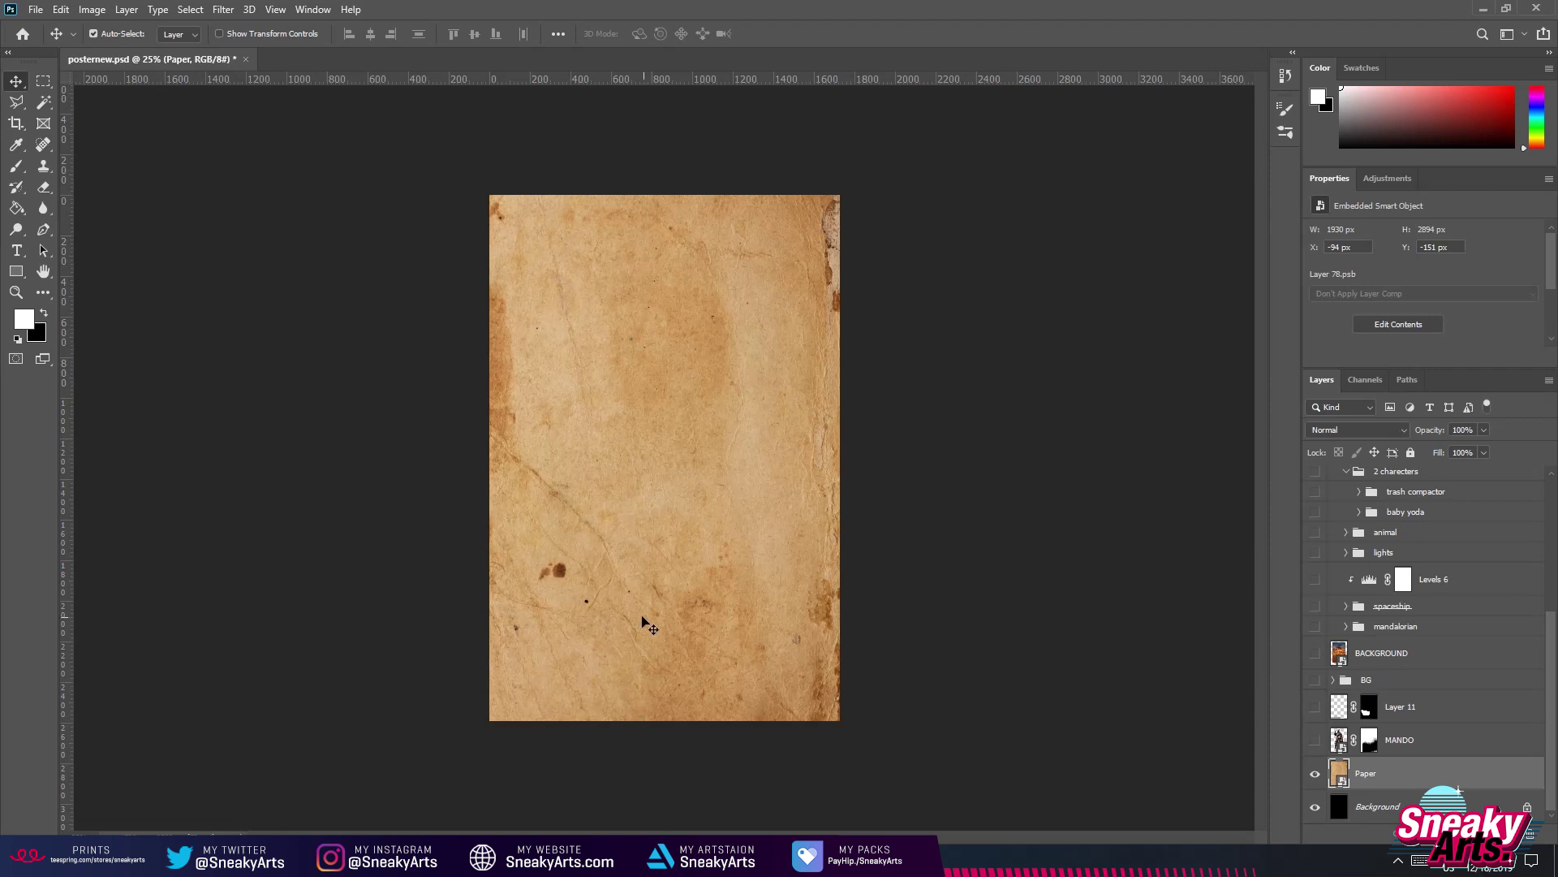
pyautogui.scroll(5, 1471, 581)
pyautogui.scroll(1, 1472, 580)
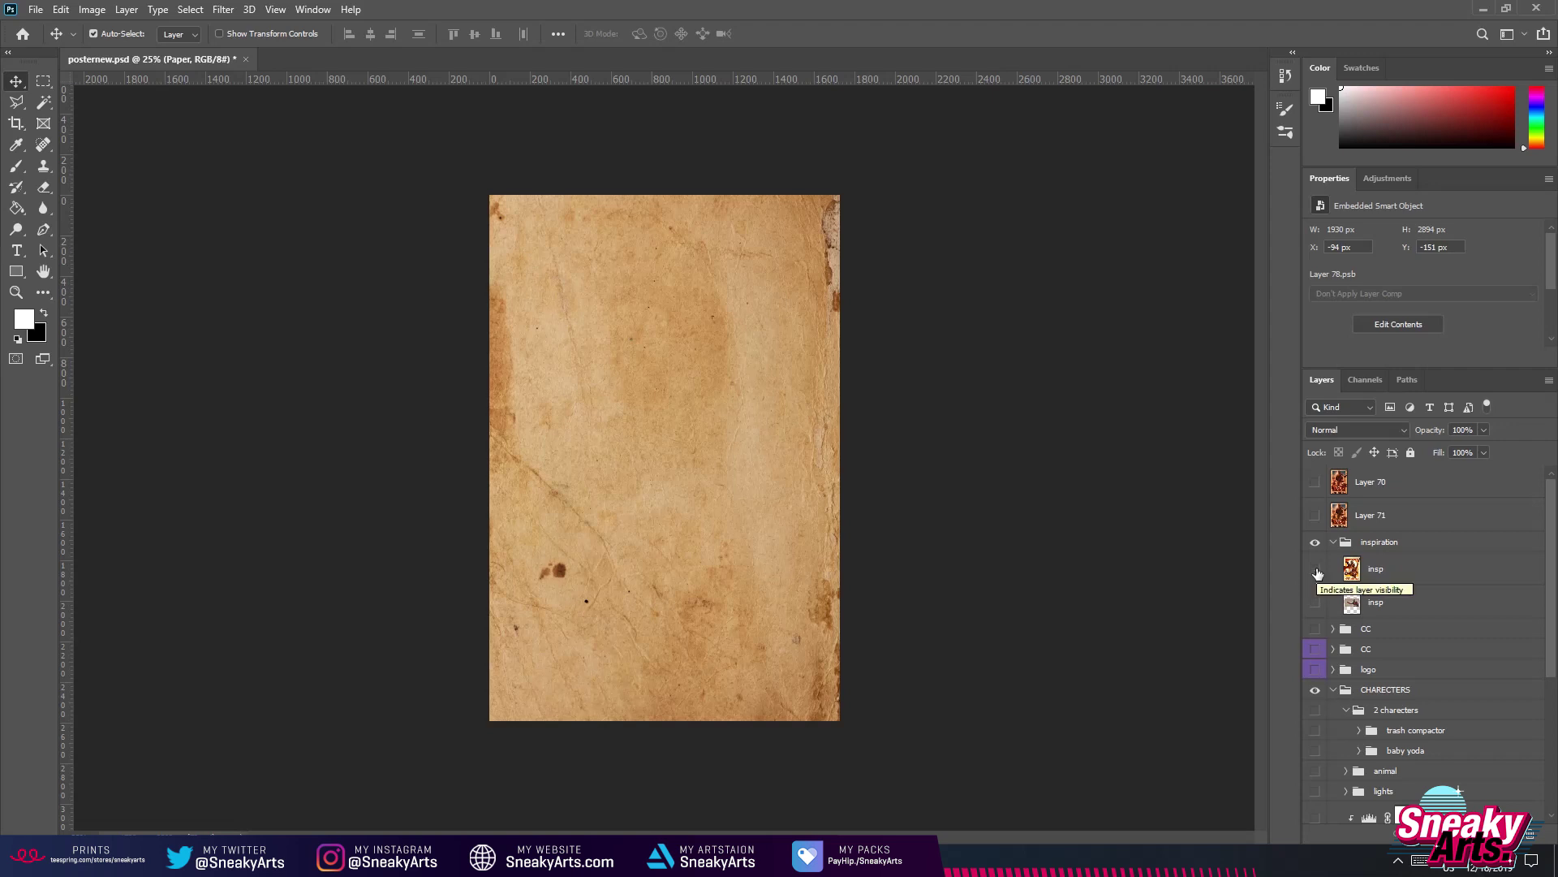
pyautogui.click(1315, 569)
pyautogui.click(1418, 578)
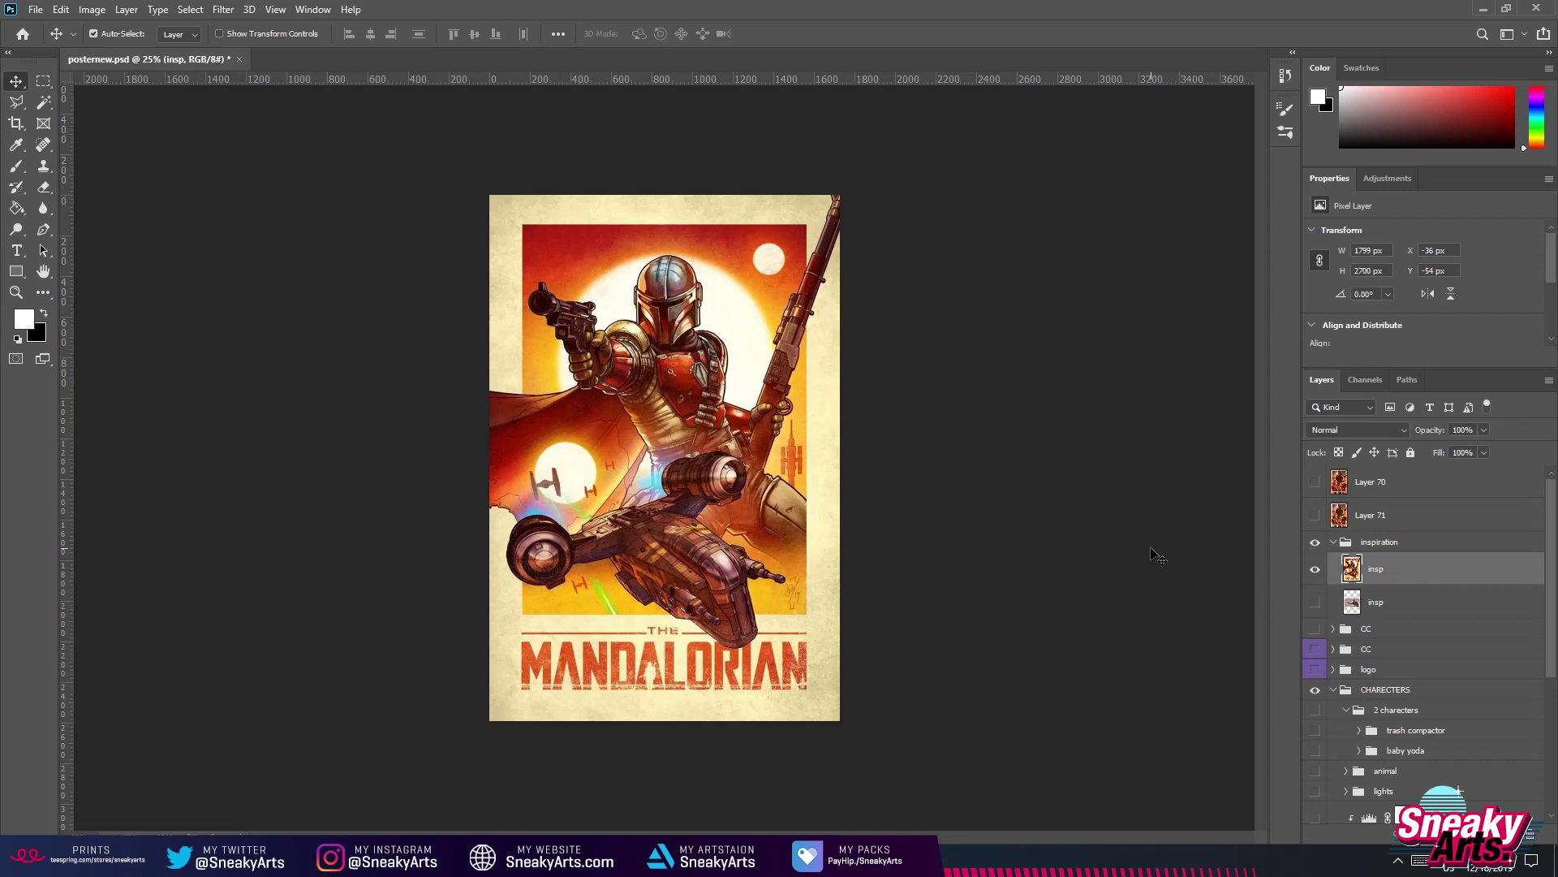
pyautogui.click(1315, 569)
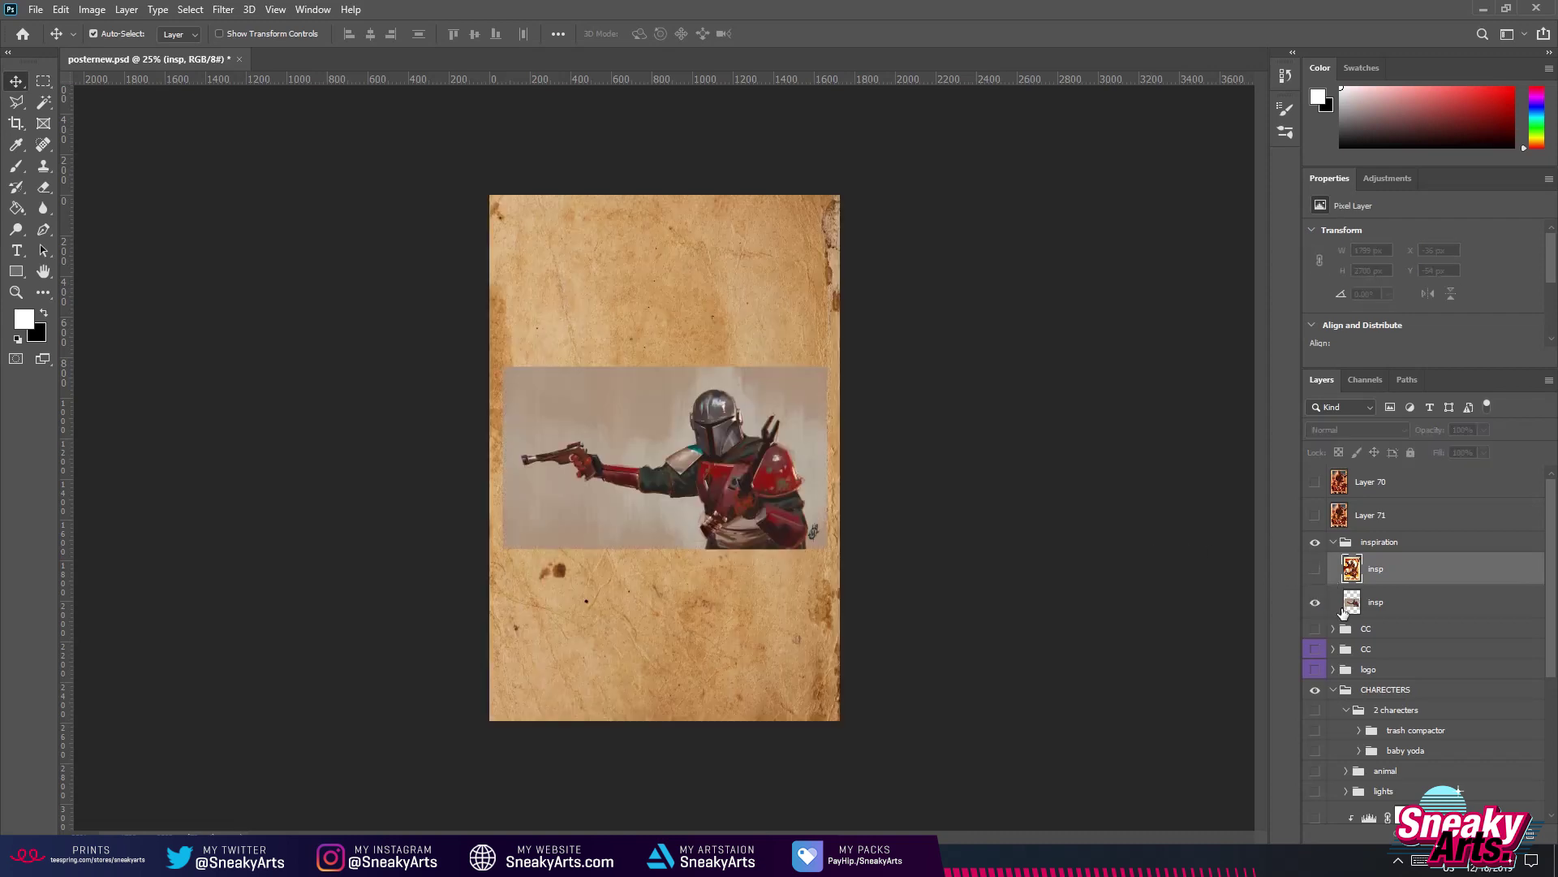
pyautogui.click(1312, 601)
pyautogui.click(1312, 602)
pyautogui.click(1315, 569)
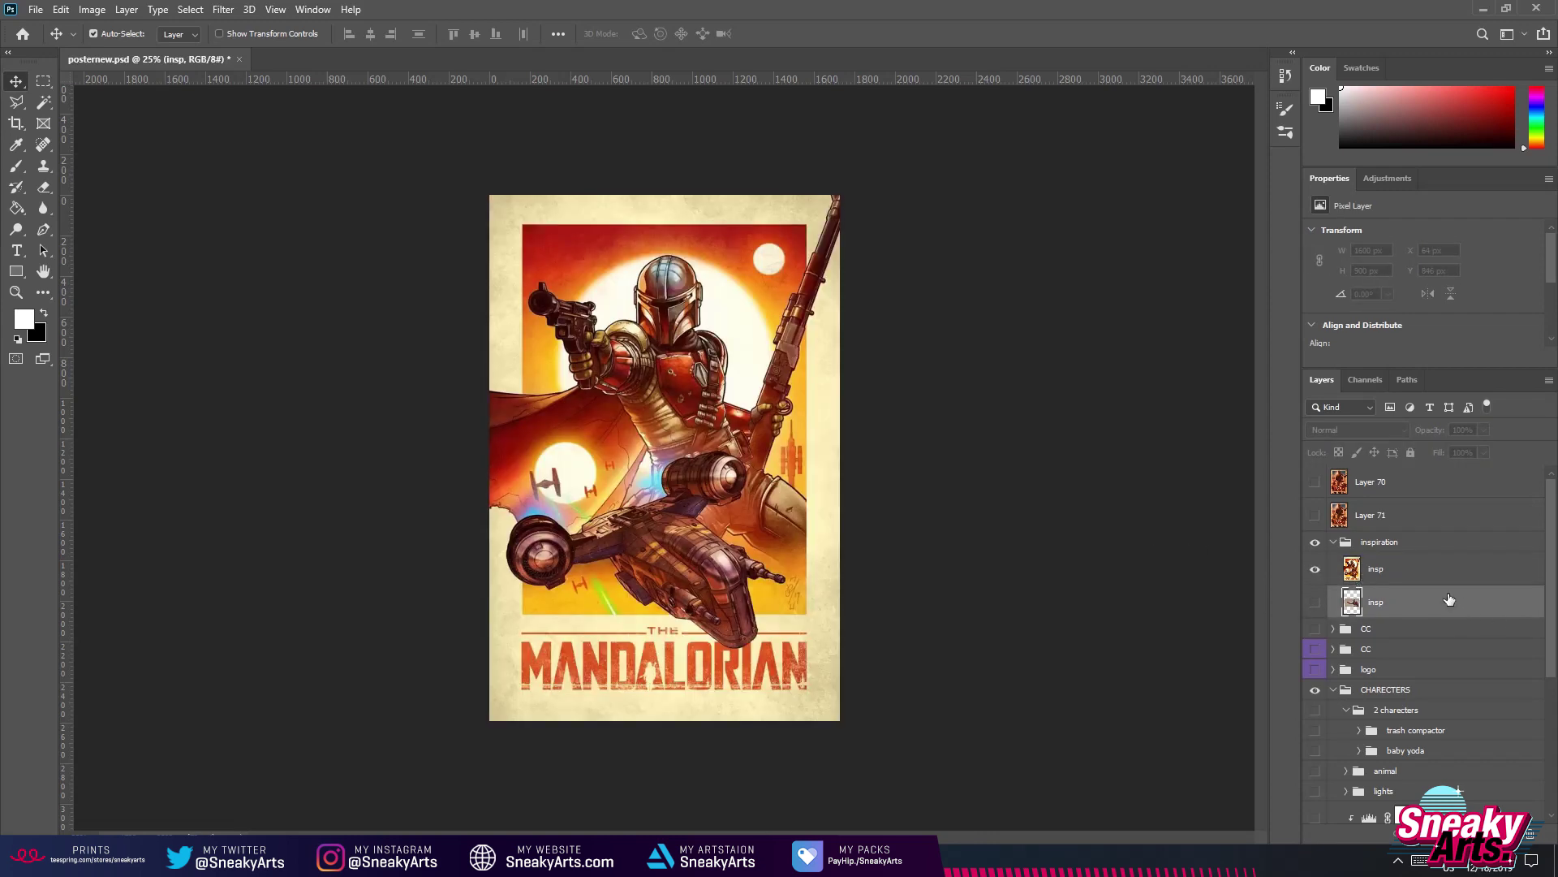
pyautogui.hotkey('ctrl', '0')
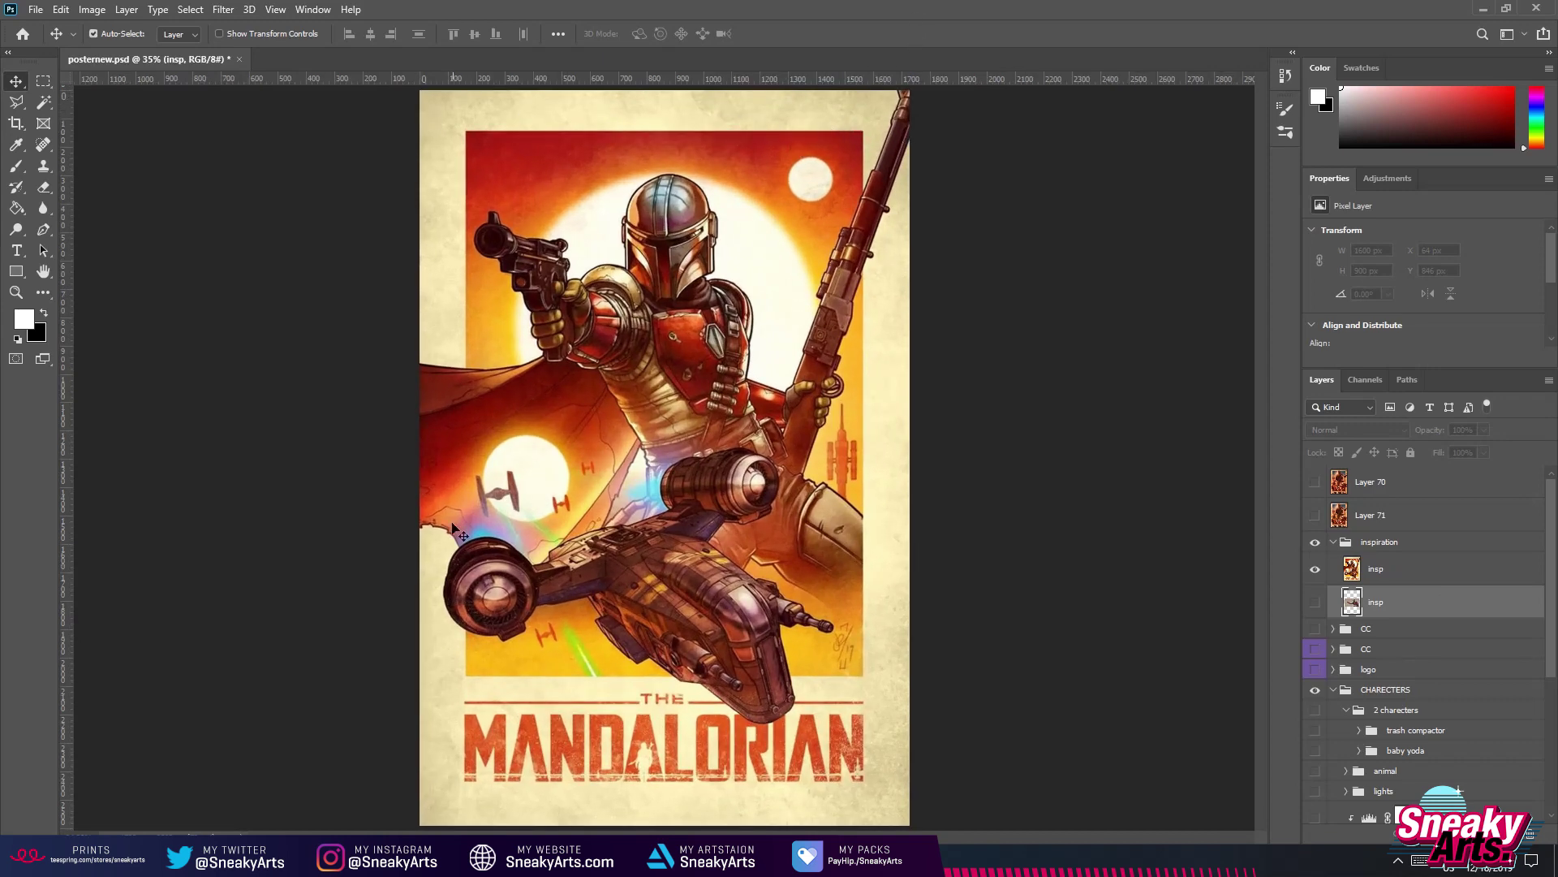
pyautogui.click(1315, 484)
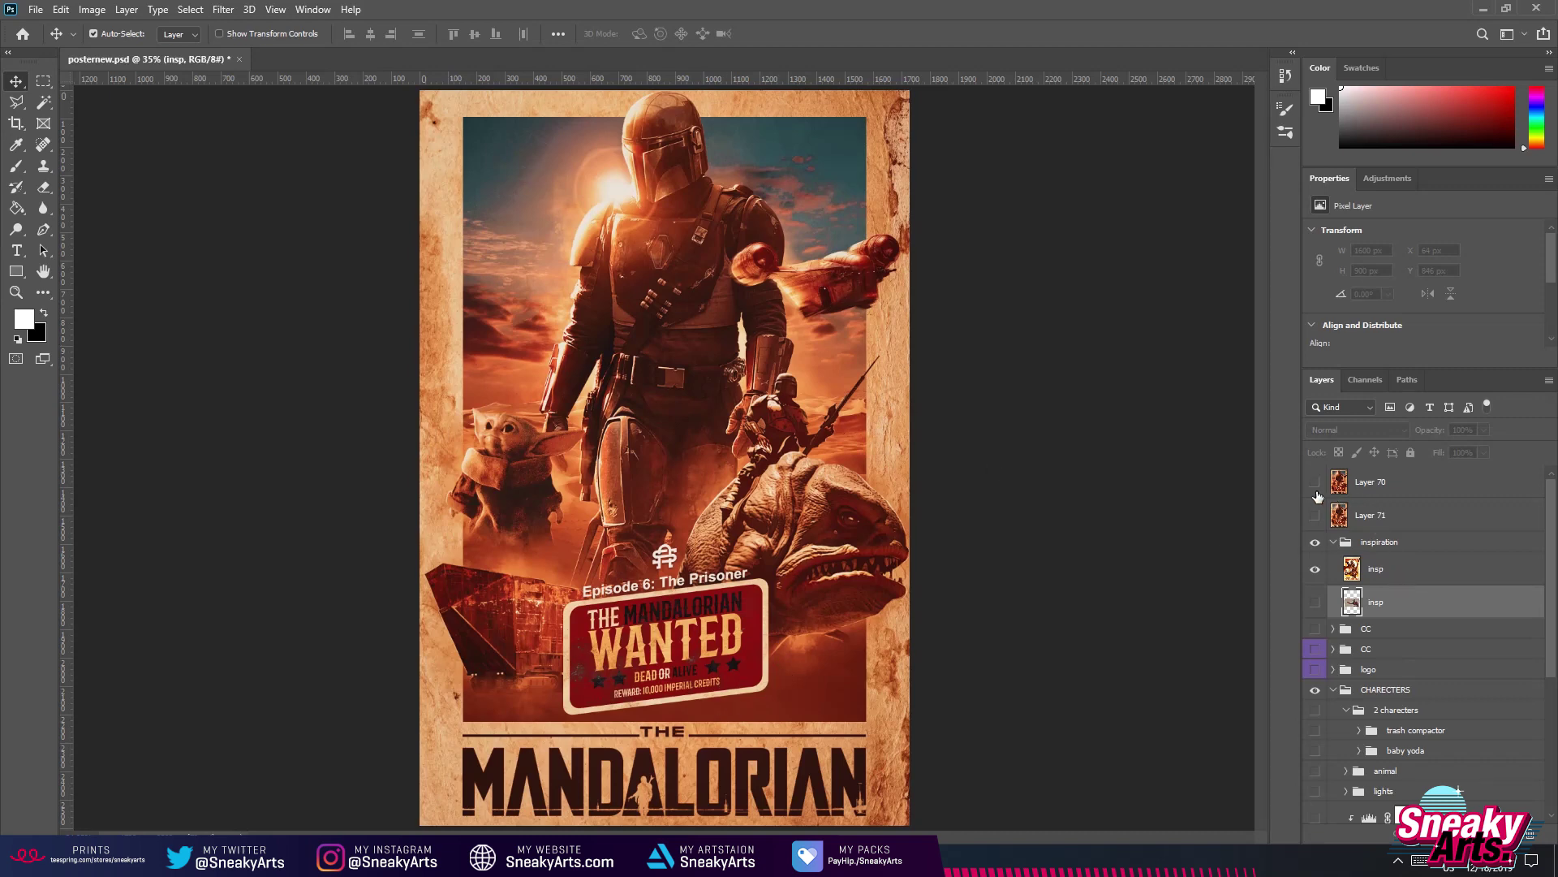
pyautogui.click(1315, 483)
pyautogui.click(1315, 572)
pyautogui.click(1315, 602)
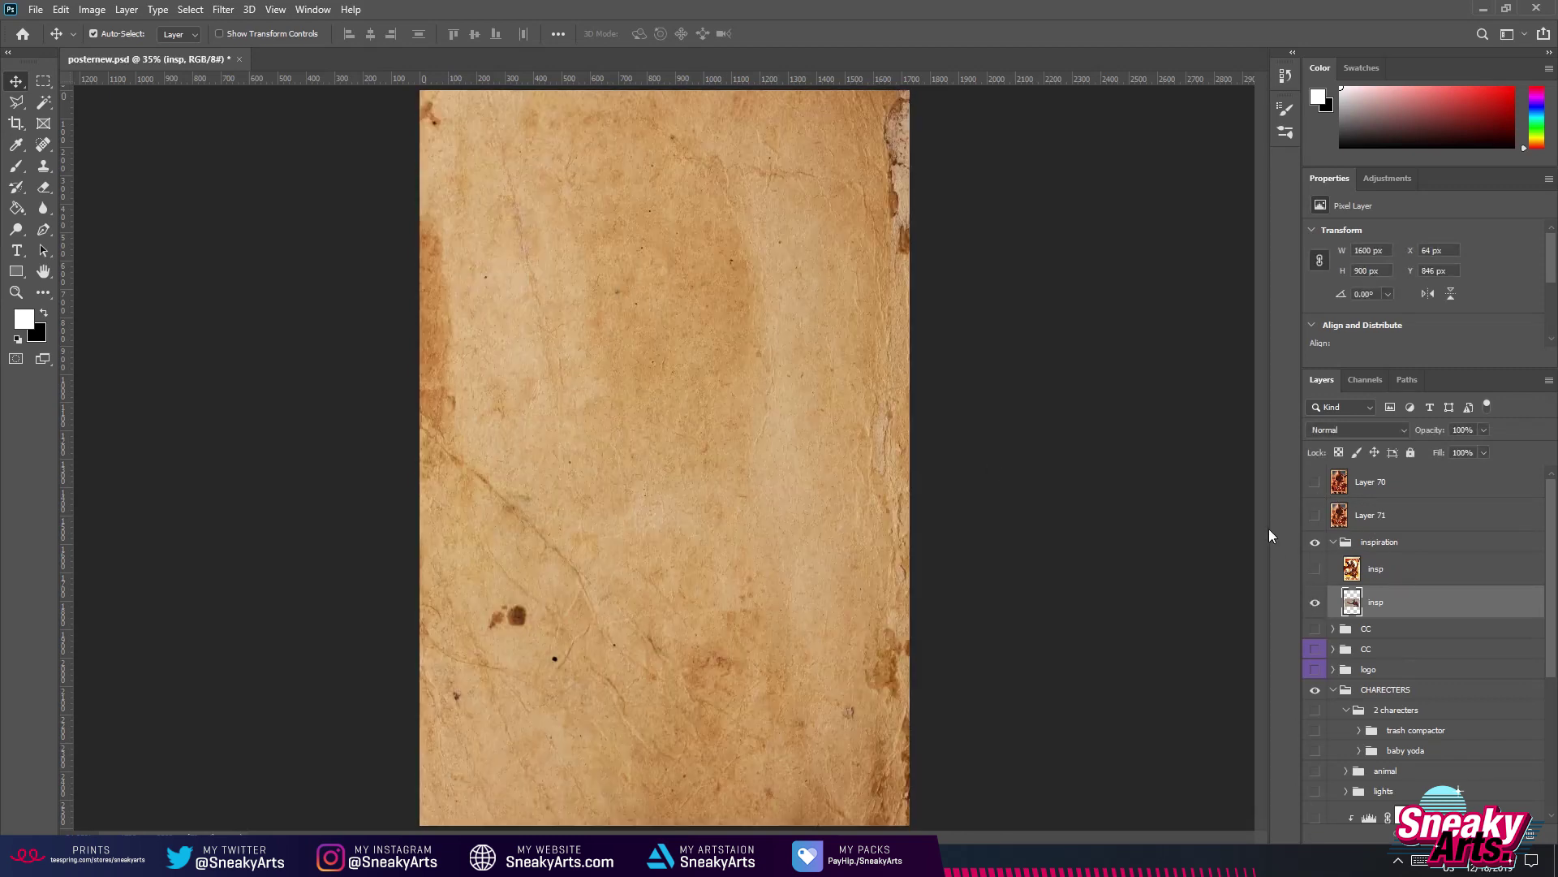
pyautogui.click(1315, 602)
pyautogui.click(1315, 570)
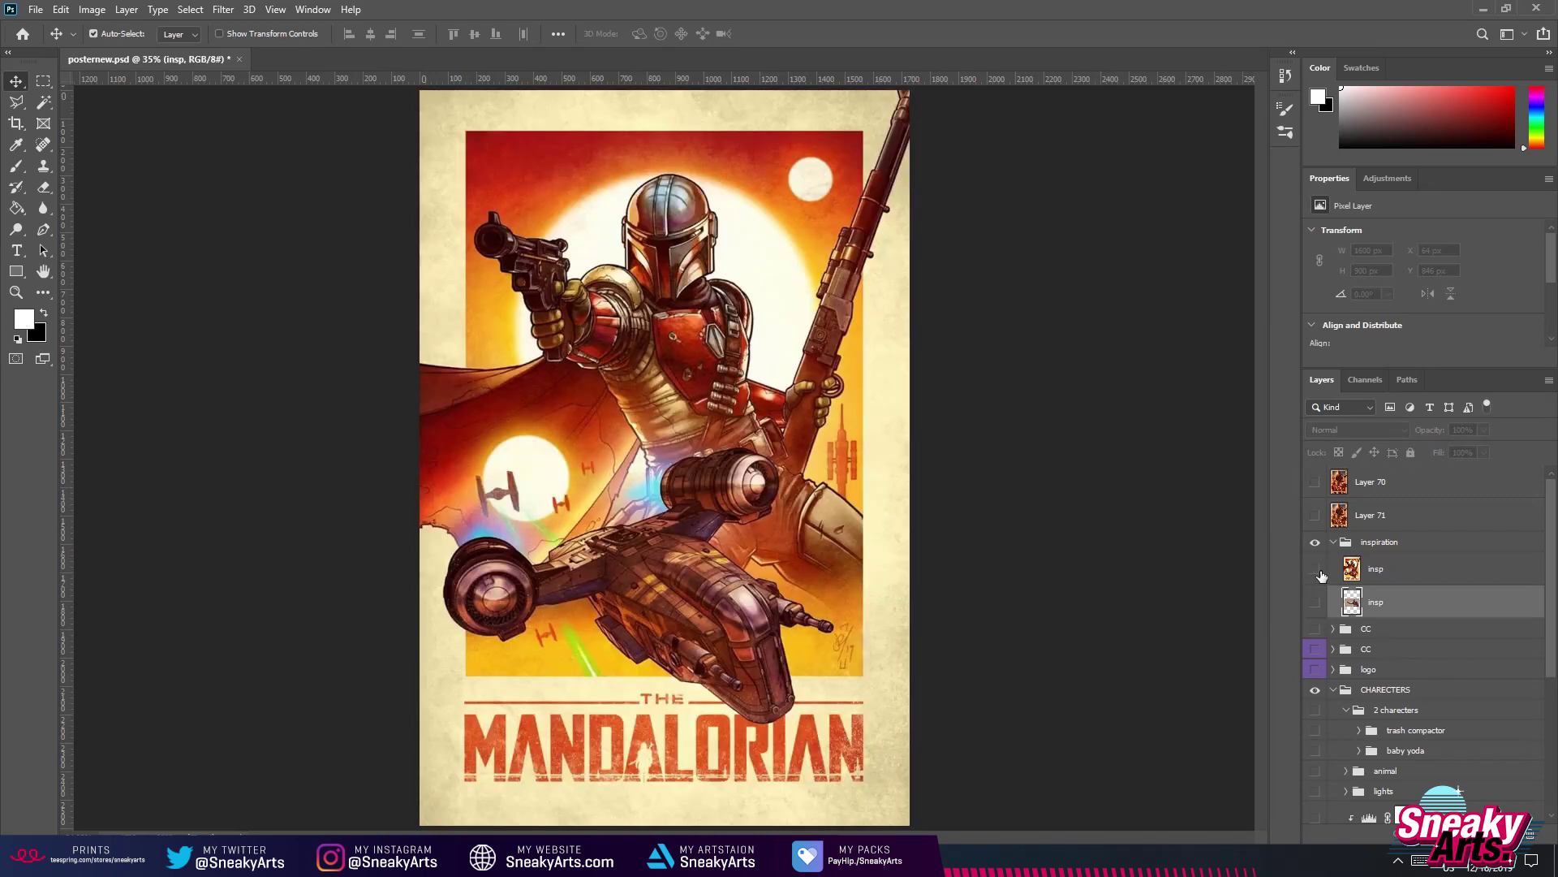
pyautogui.click(1320, 574)
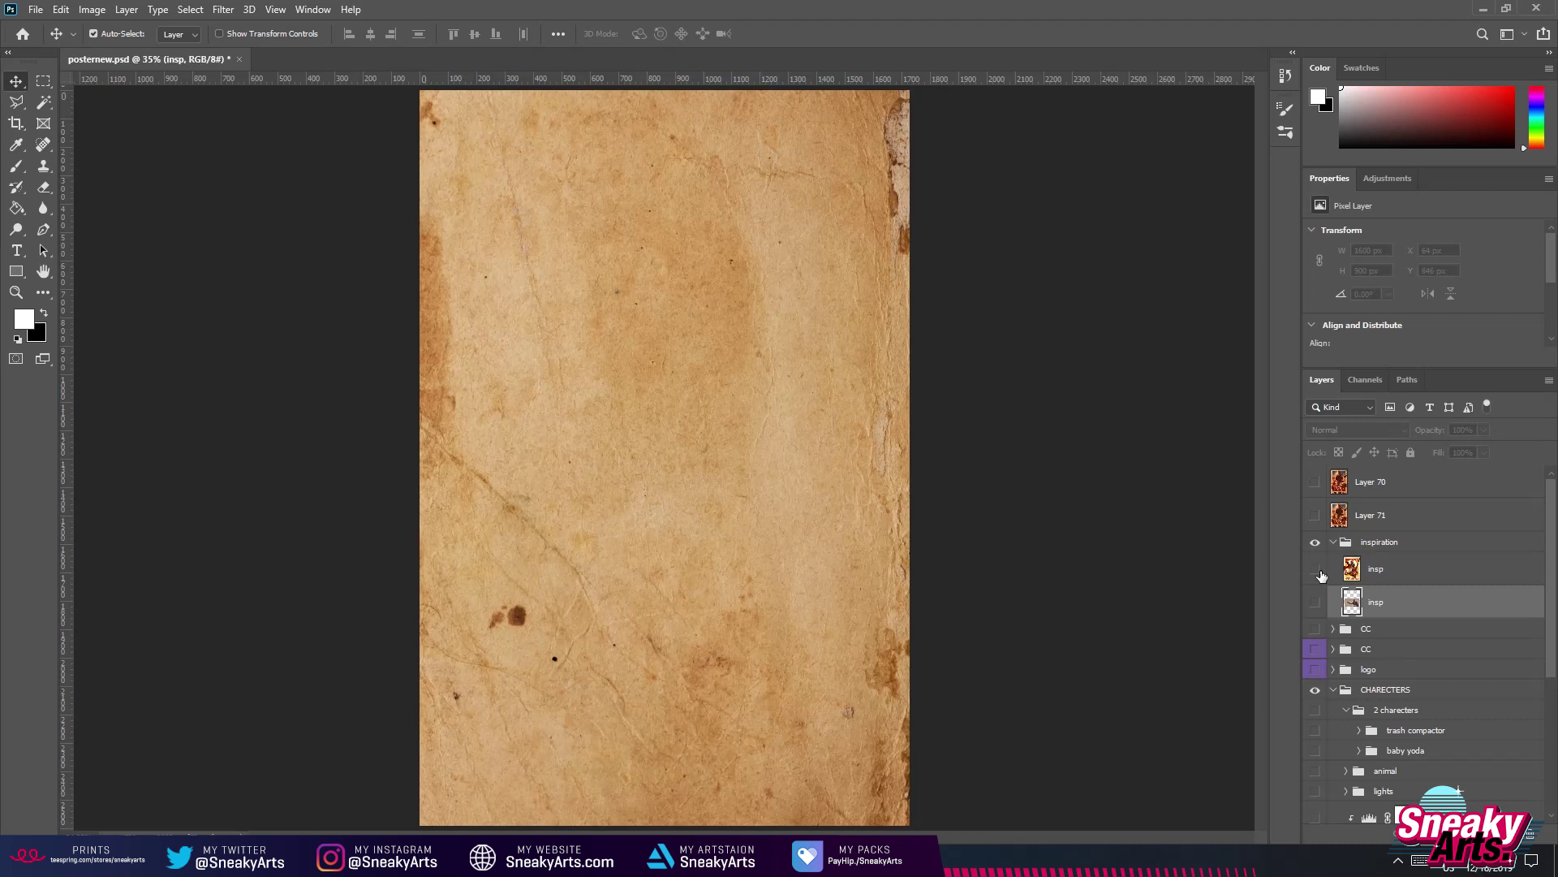
pyautogui.click(1334, 543)
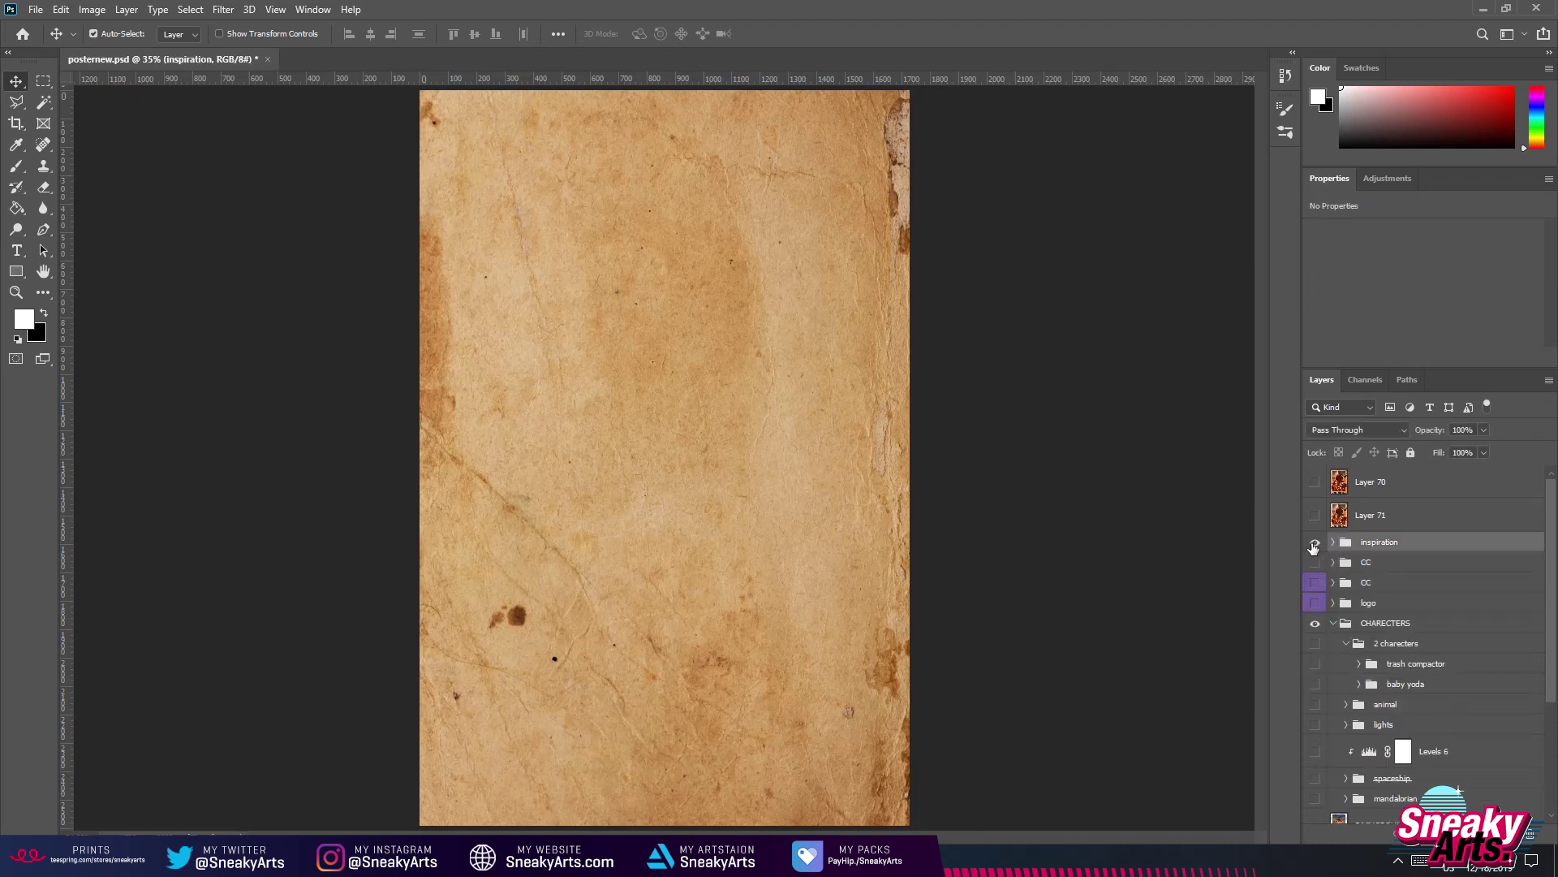
pyautogui.click(1316, 543)
pyautogui.scroll(-3, 1315, 585)
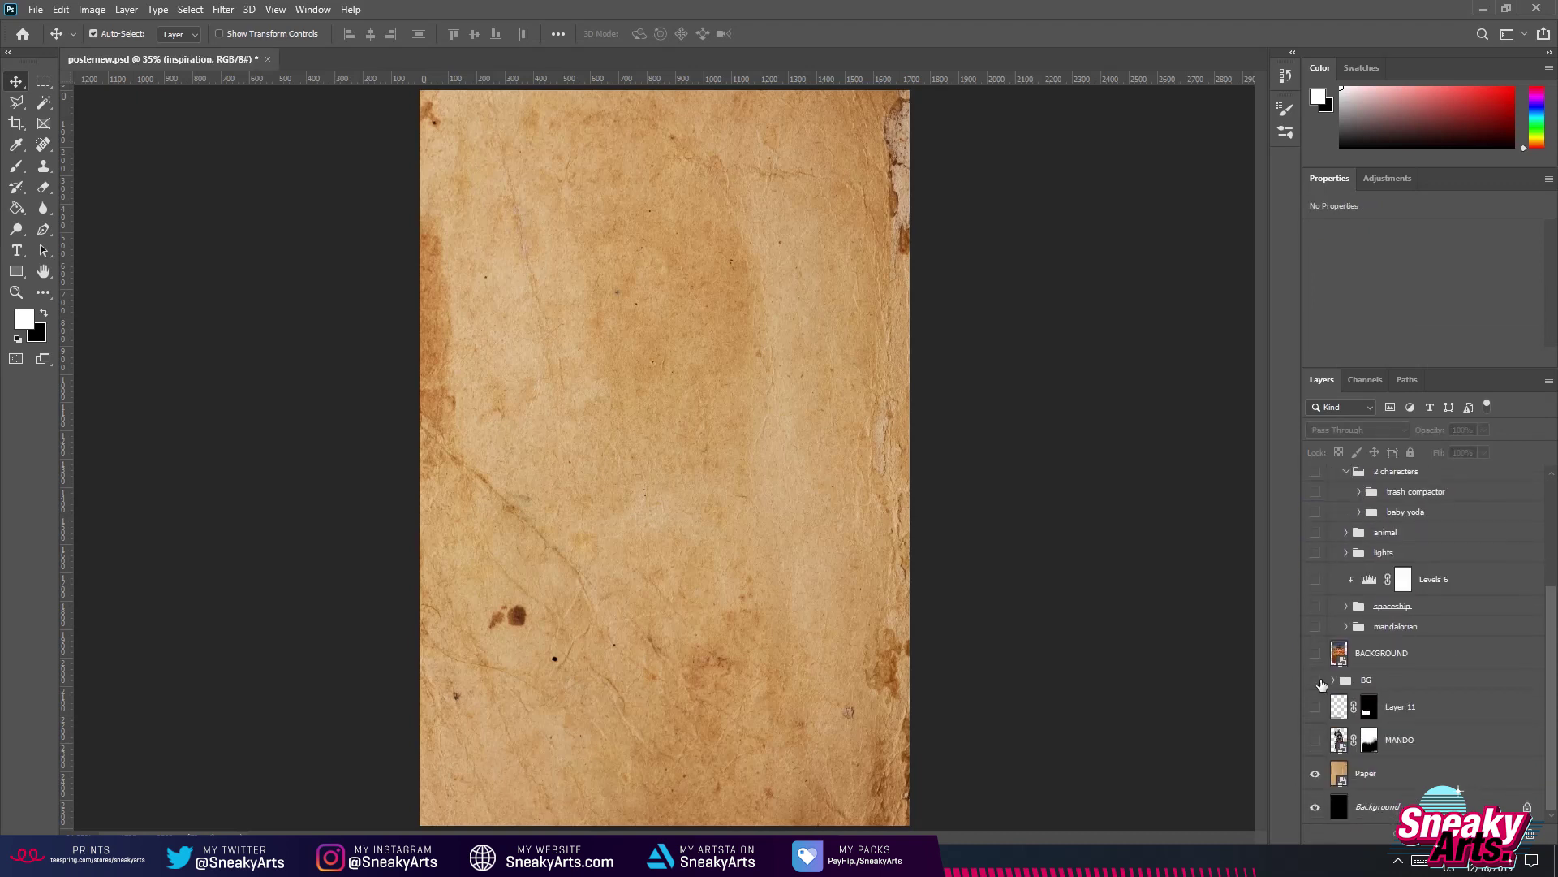
# Hide the BACKGROUND layer, then show and expand the BG group.
pyautogui.click(1315, 654)
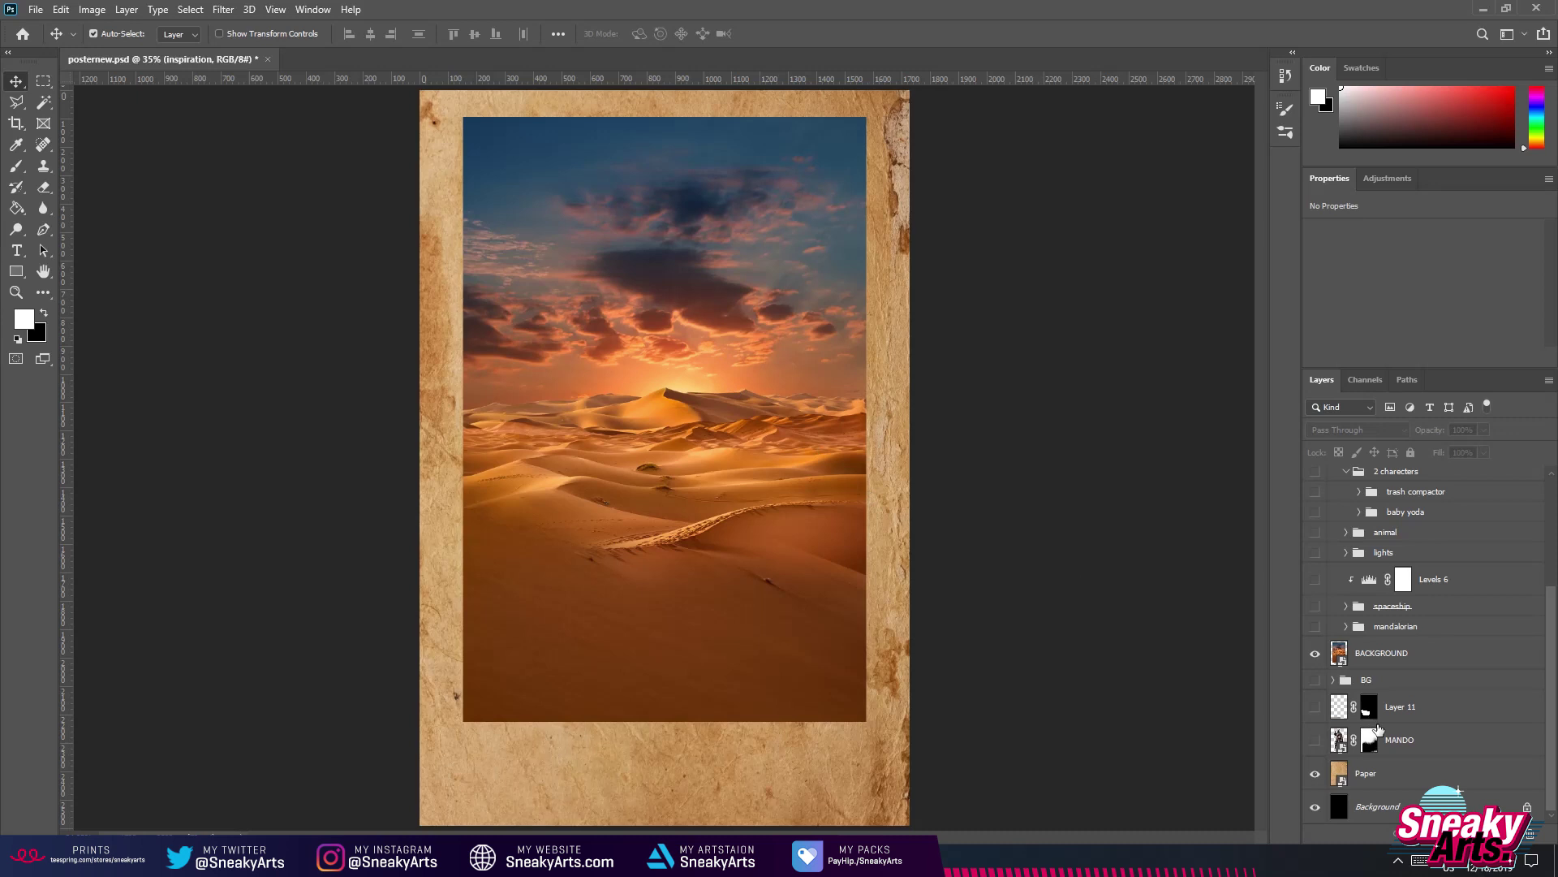
pyautogui.click(1315, 654)
pyautogui.click(1315, 680)
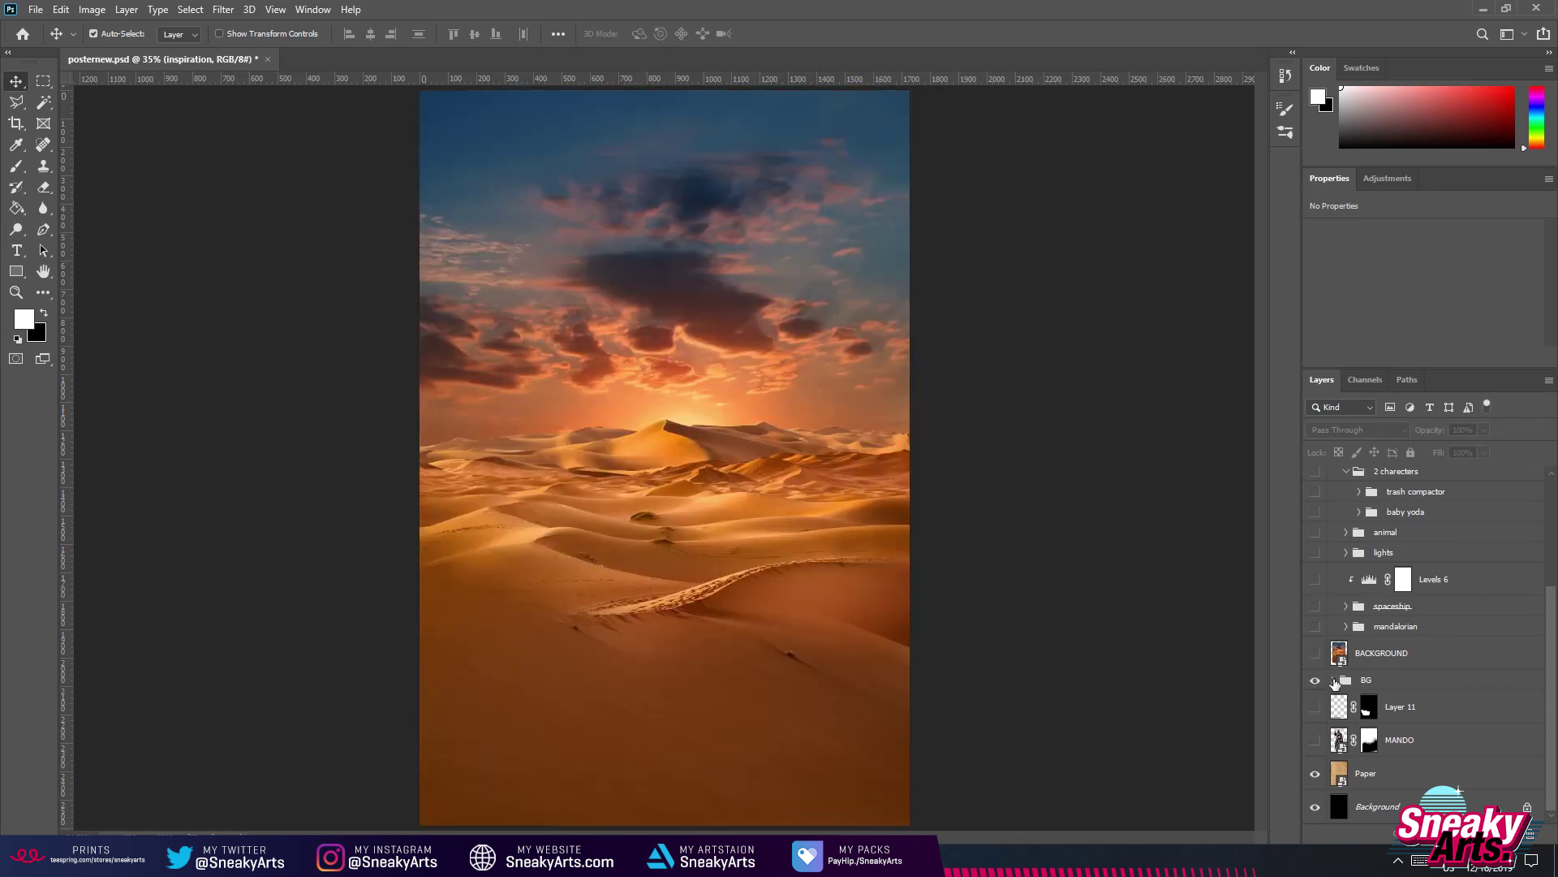
pyautogui.click(1332, 680)
pyautogui.scroll(-2, 1370, 716)
pyautogui.scroll(-1, 1370, 715)
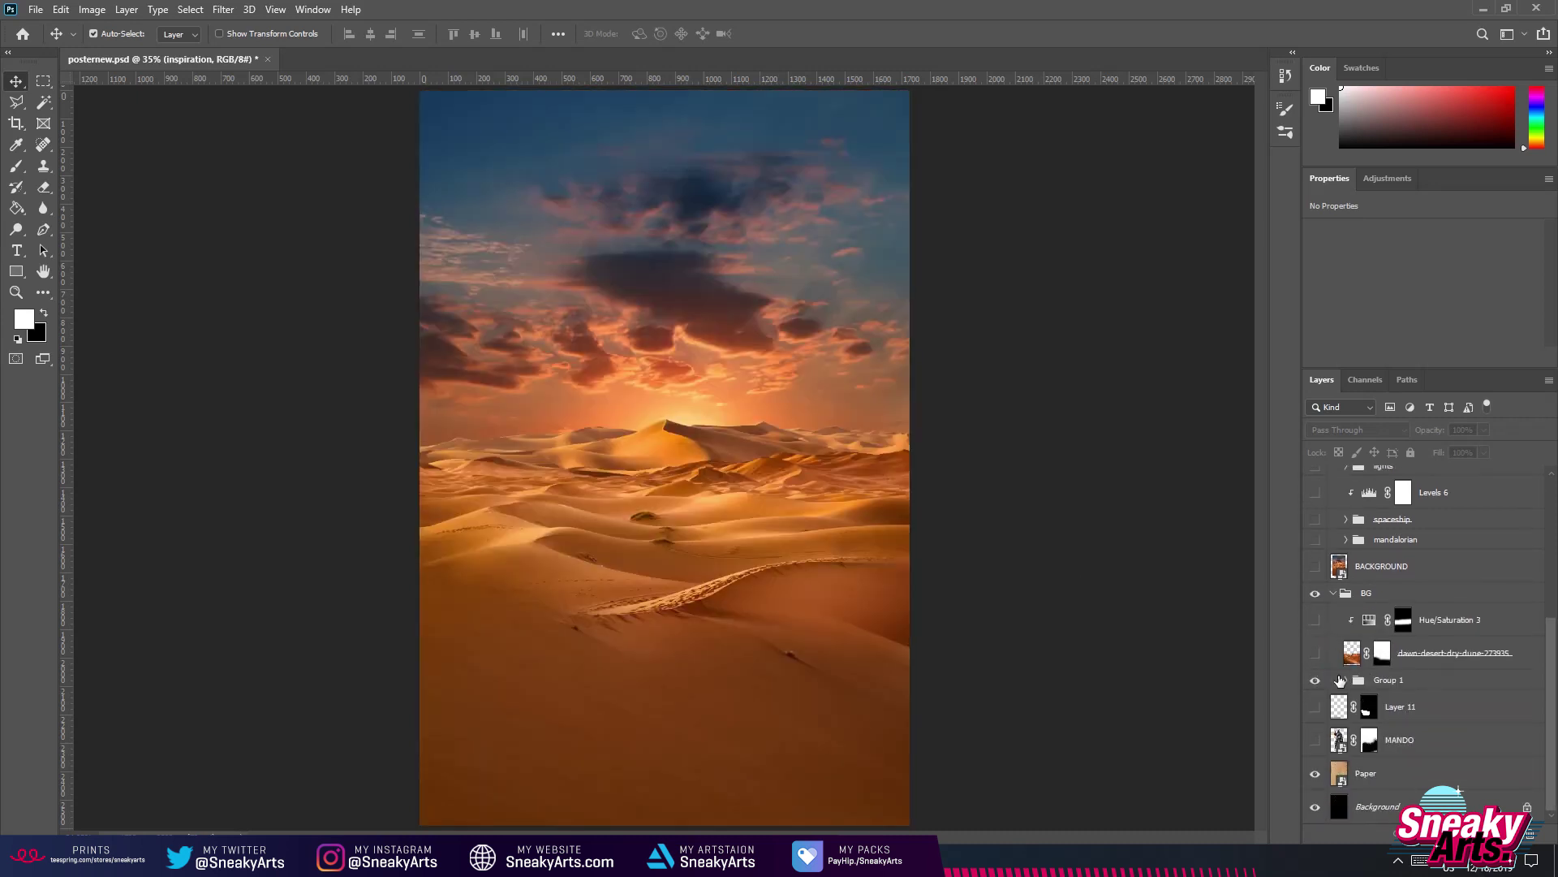
# Hide dawn-desert-dry-dune and Group 1's layers, leaving only desert-2100387 visible and selected.
pyautogui.click(1315, 654)
pyautogui.click(1346, 680)
pyautogui.scroll(-3, 1317, 696)
pyautogui.moveTo(1315, 573); pyautogui.dragTo(1315, 706)
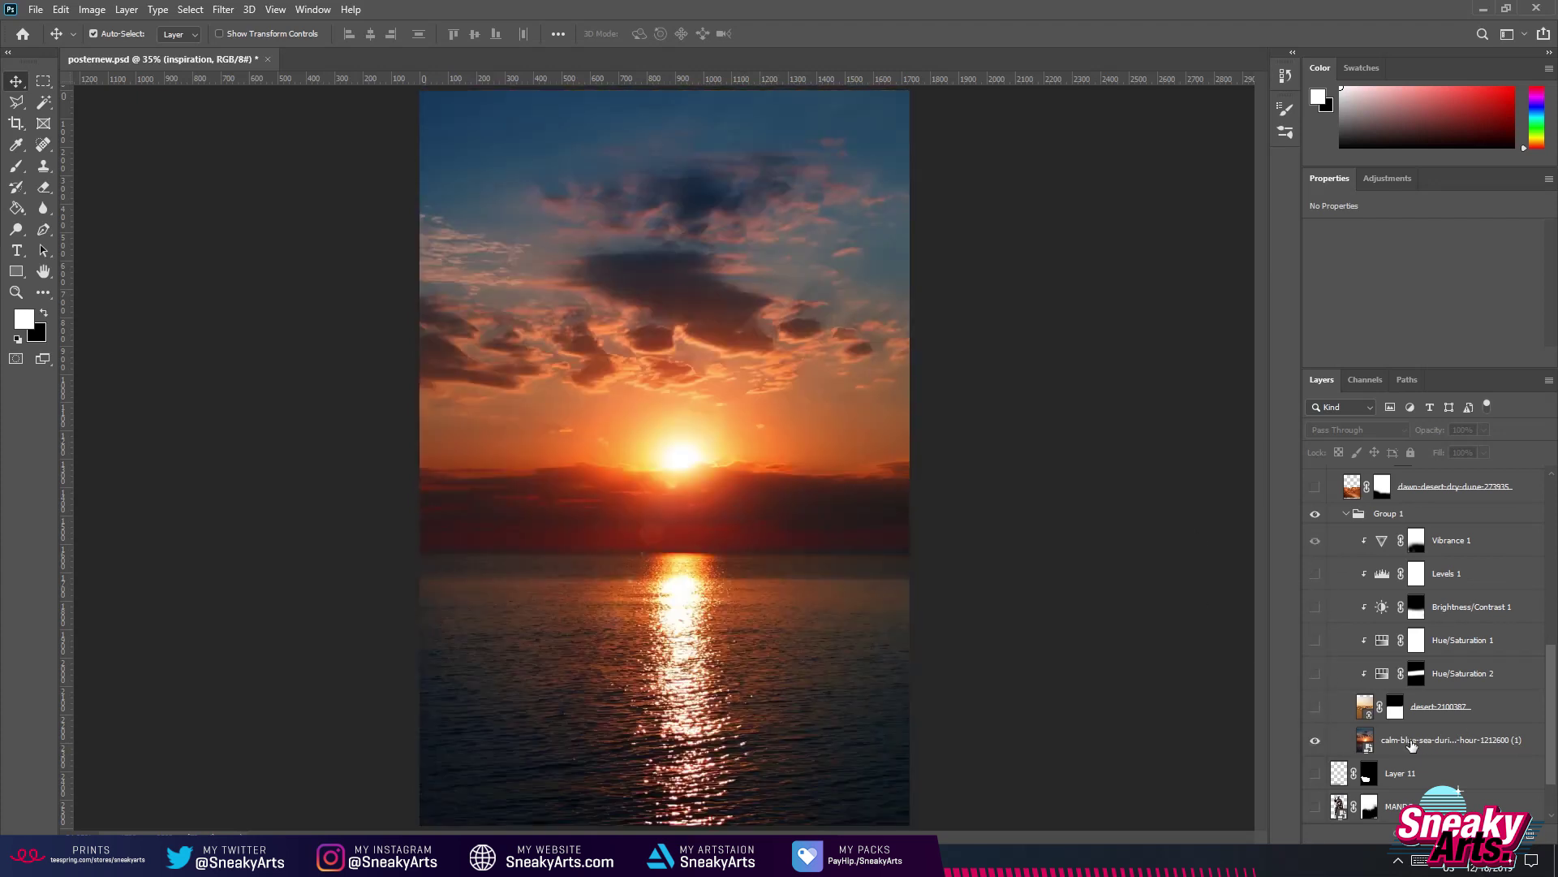
pyautogui.click(1315, 706)
pyautogui.click(1457, 718)
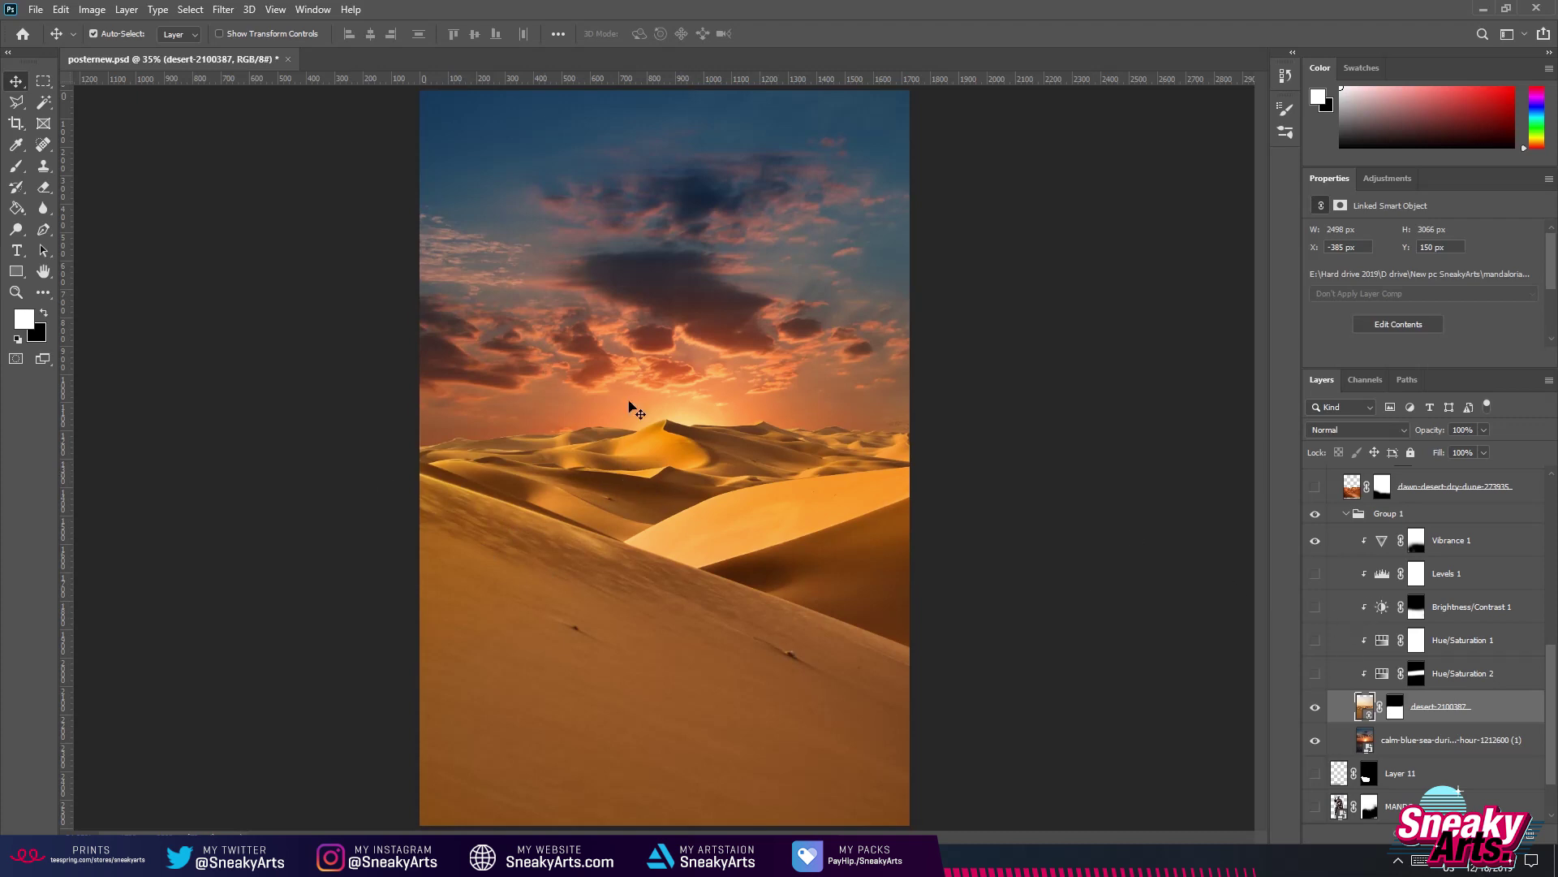
# Zoom in to check the dunes, fit the poster back on screen, and enable Hue/Saturation 2.
pyautogui.hotkey('ctrl', '+')
pyautogui.hotkey('ctrl', '+')
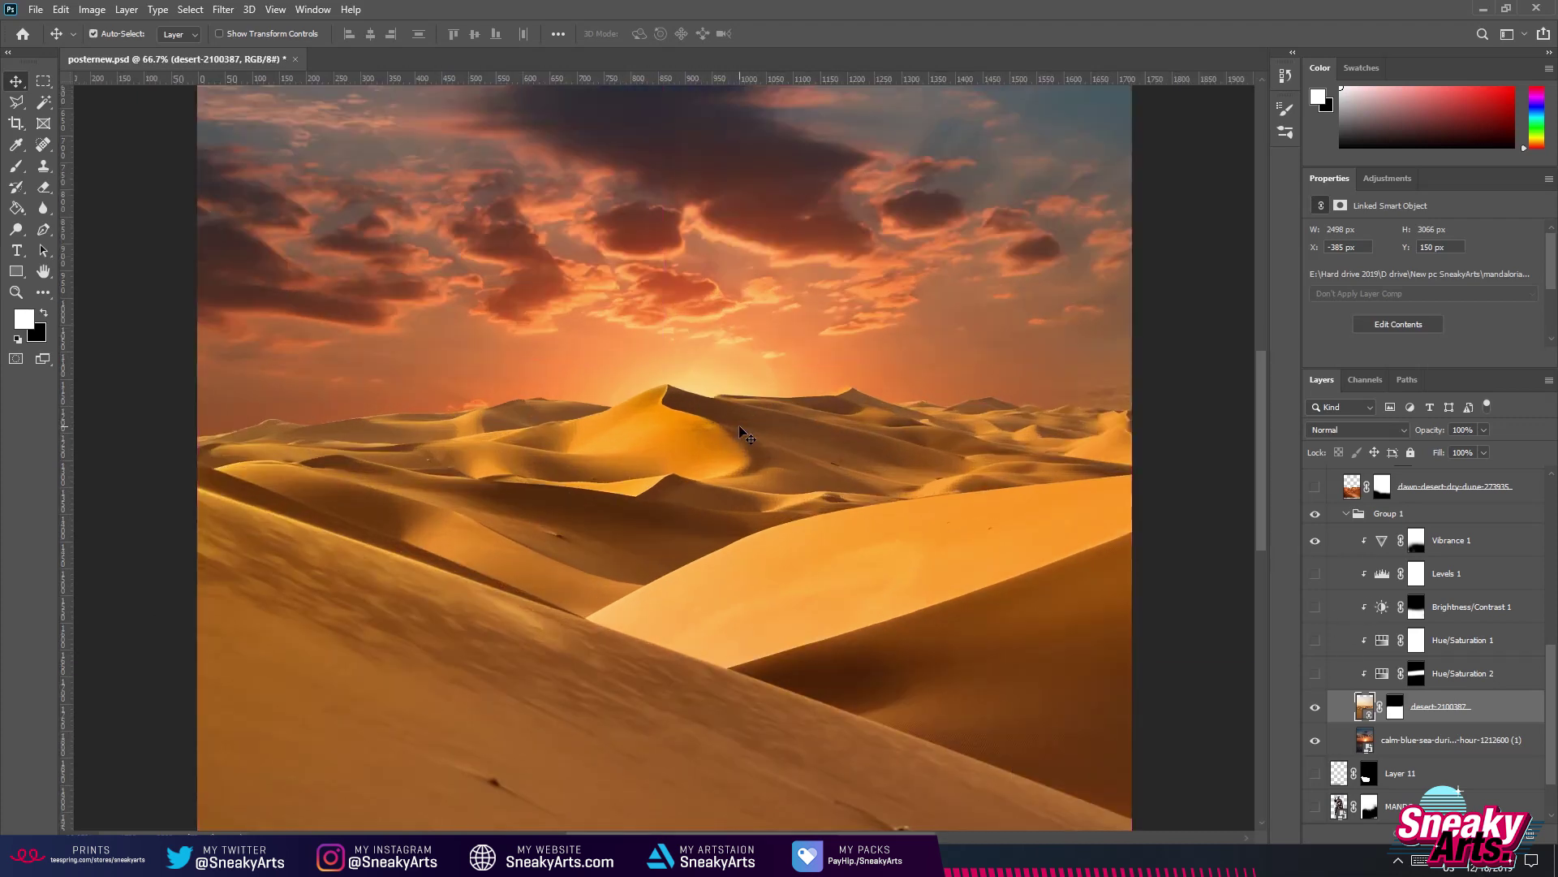
pyautogui.scroll(-3, 1414, 290)
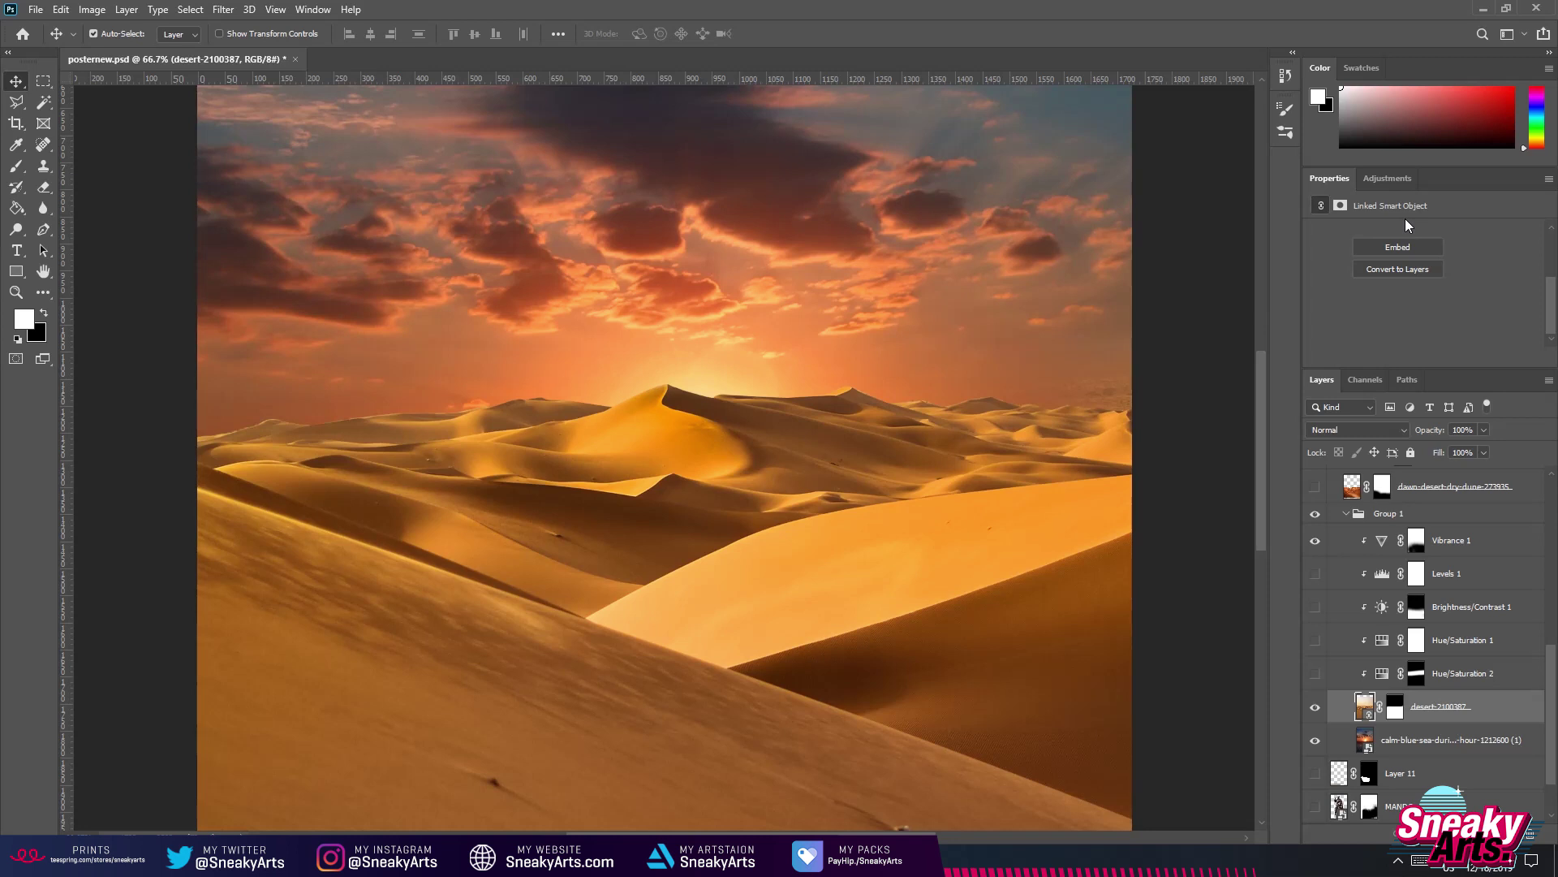
pyautogui.hotkey('ctrl', '0')
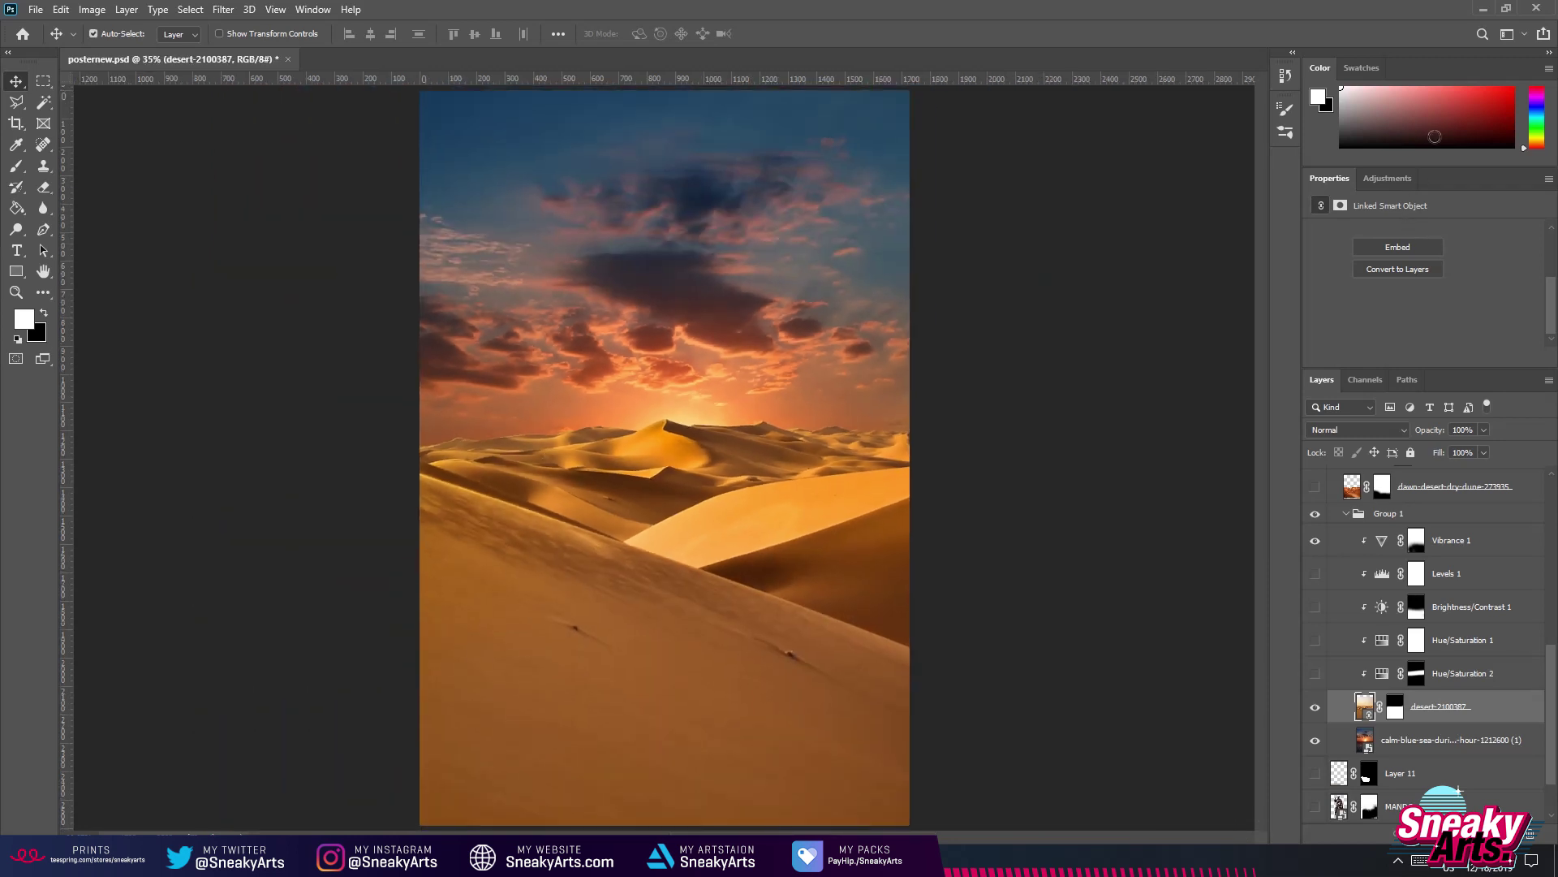
pyautogui.click(1313, 674)
# Turn on Hue/Saturation 1, Brightness/Contrast 1 and Levels 1 for the dunes.
pyautogui.click(1315, 640)
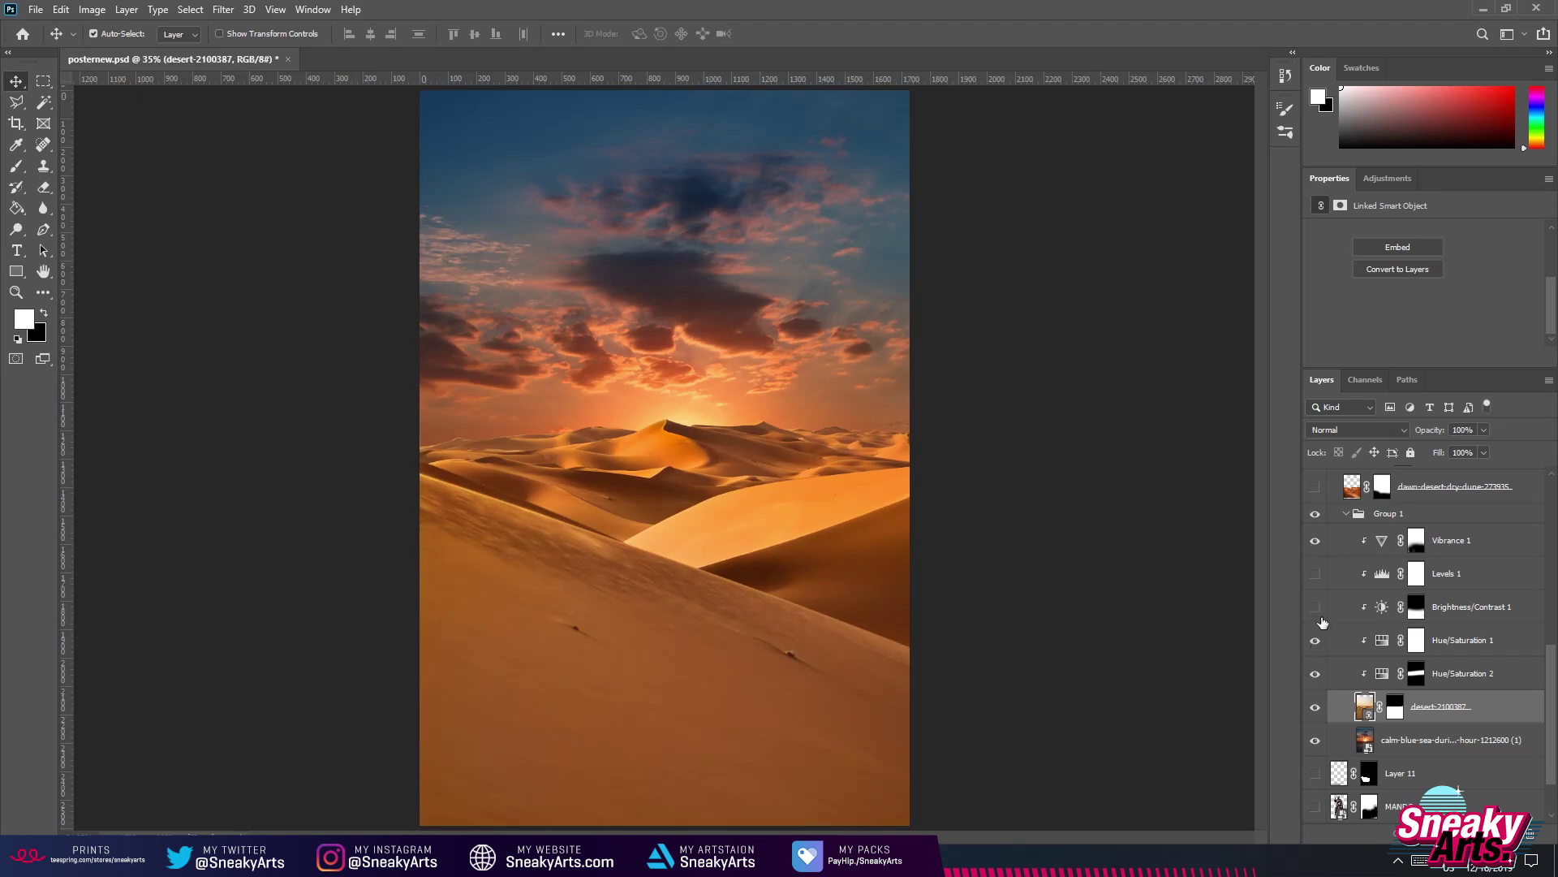
pyautogui.click(1310, 609)
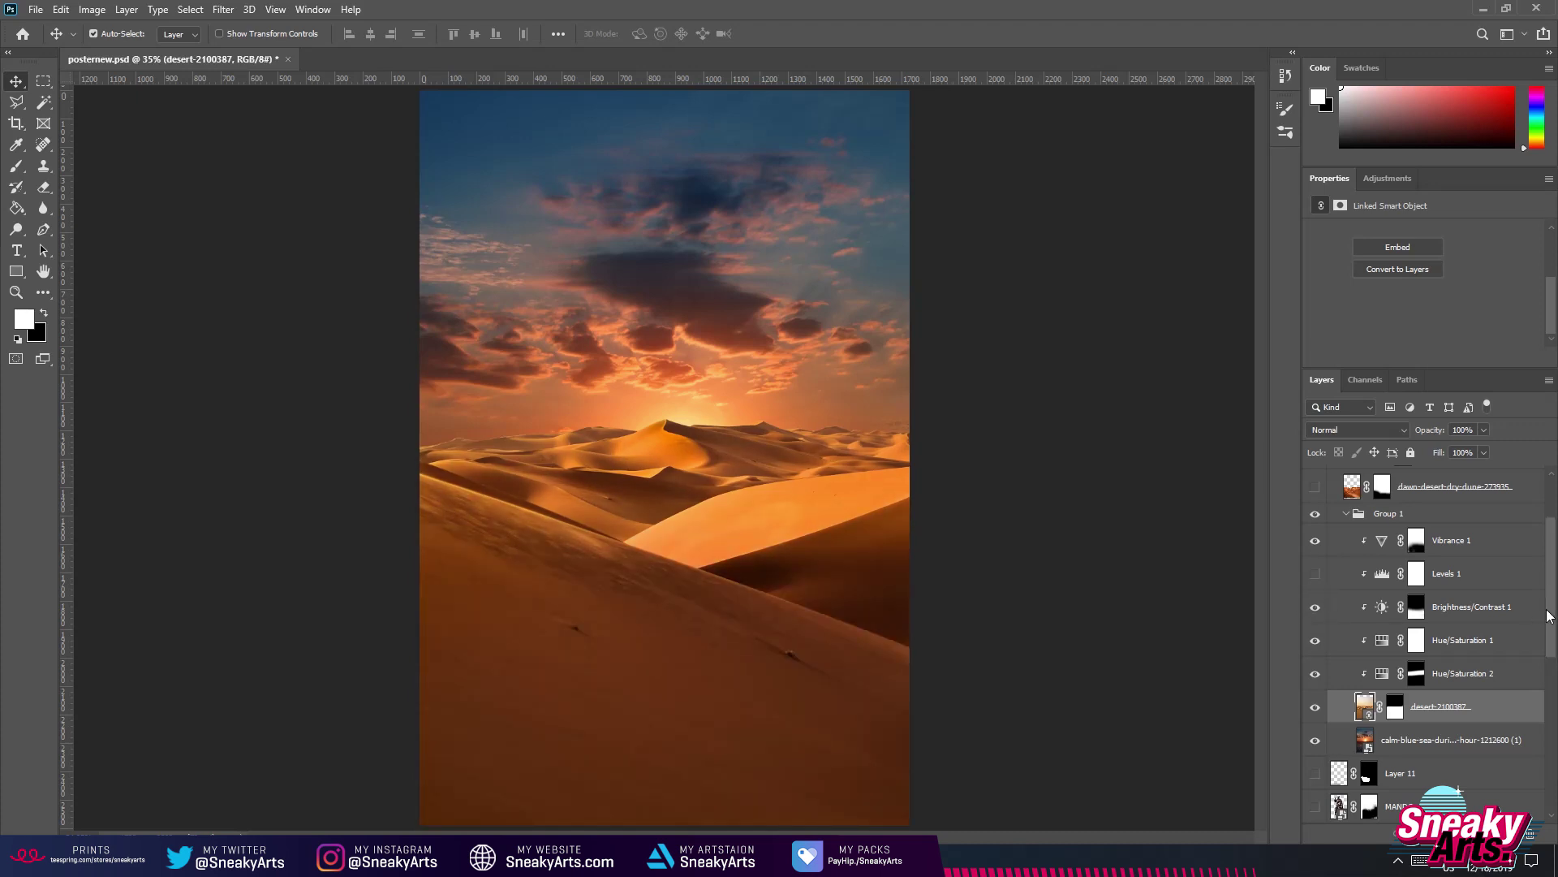
pyautogui.click(1549, 615)
pyautogui.scroll(-5, 1550, 619)
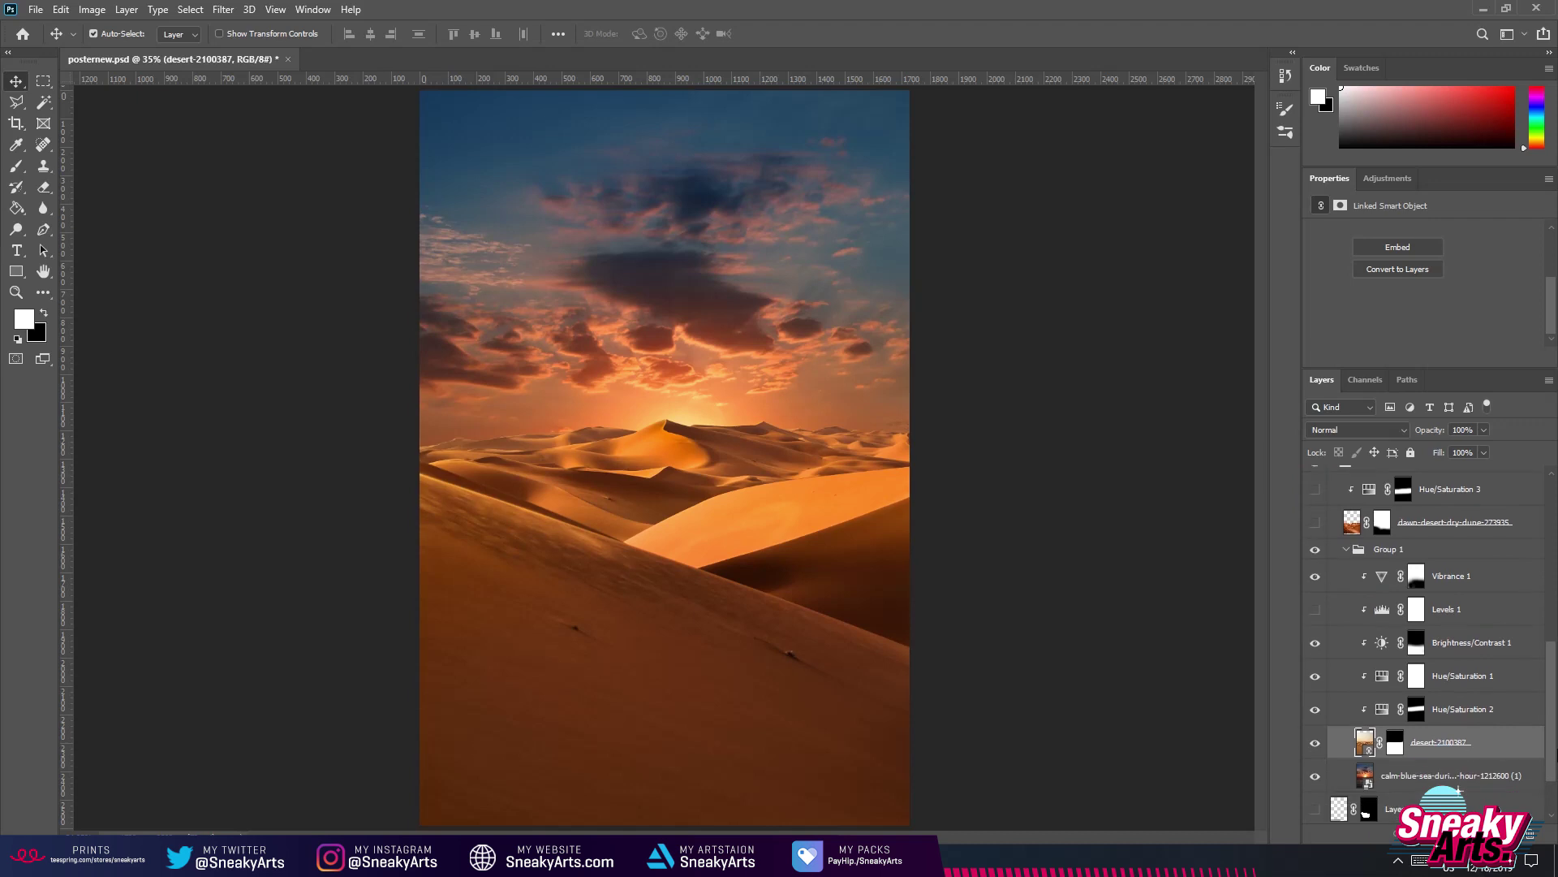
pyautogui.click(1315, 507)
pyautogui.scroll(4, 1373, 580)
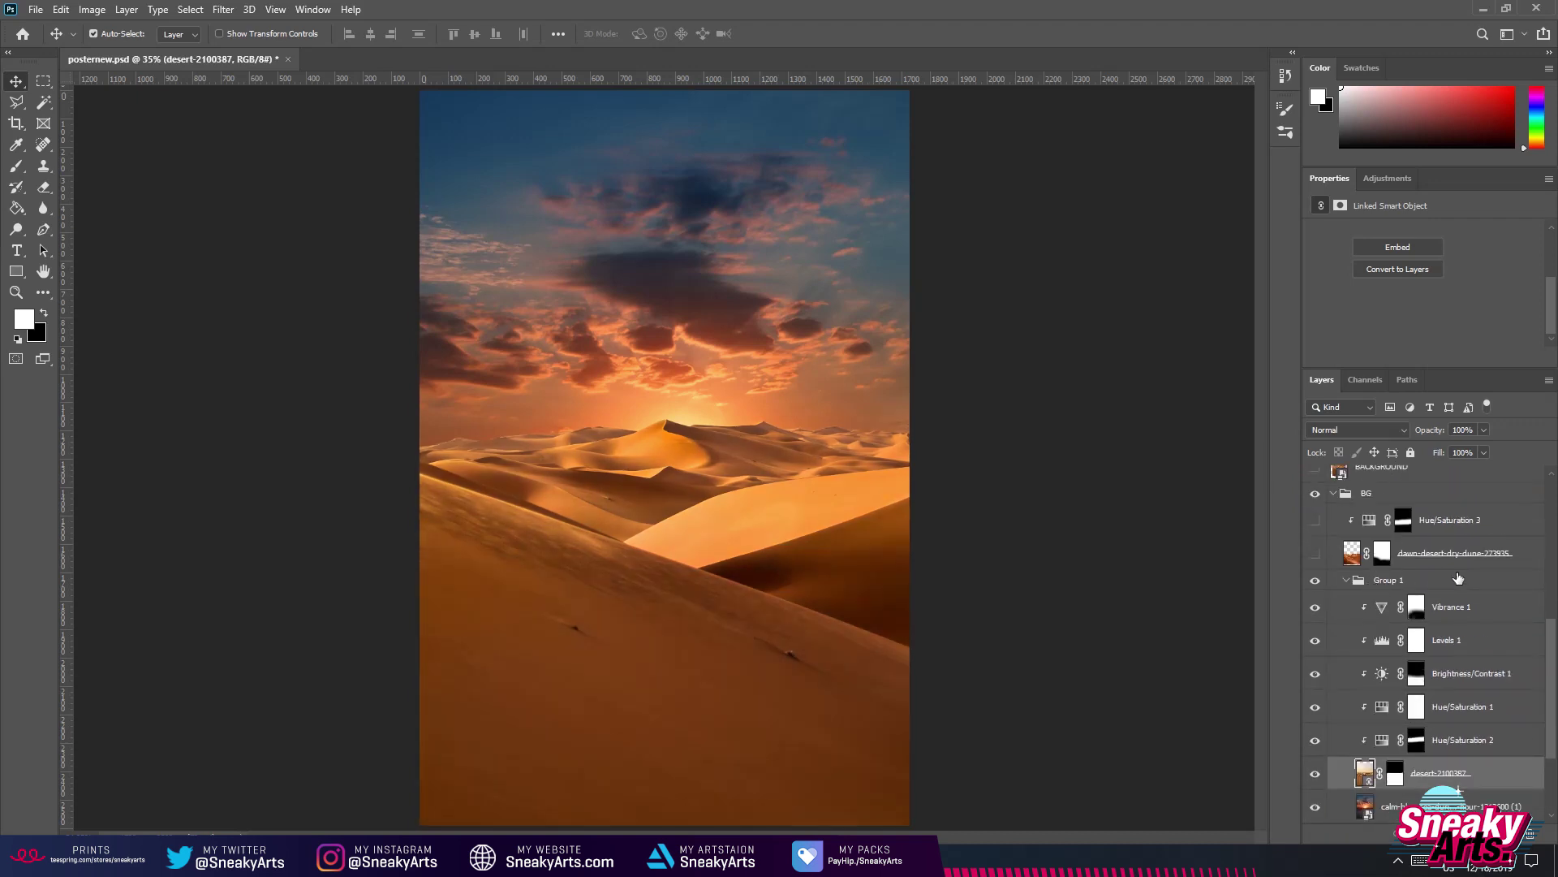
pyautogui.click(1445, 639)
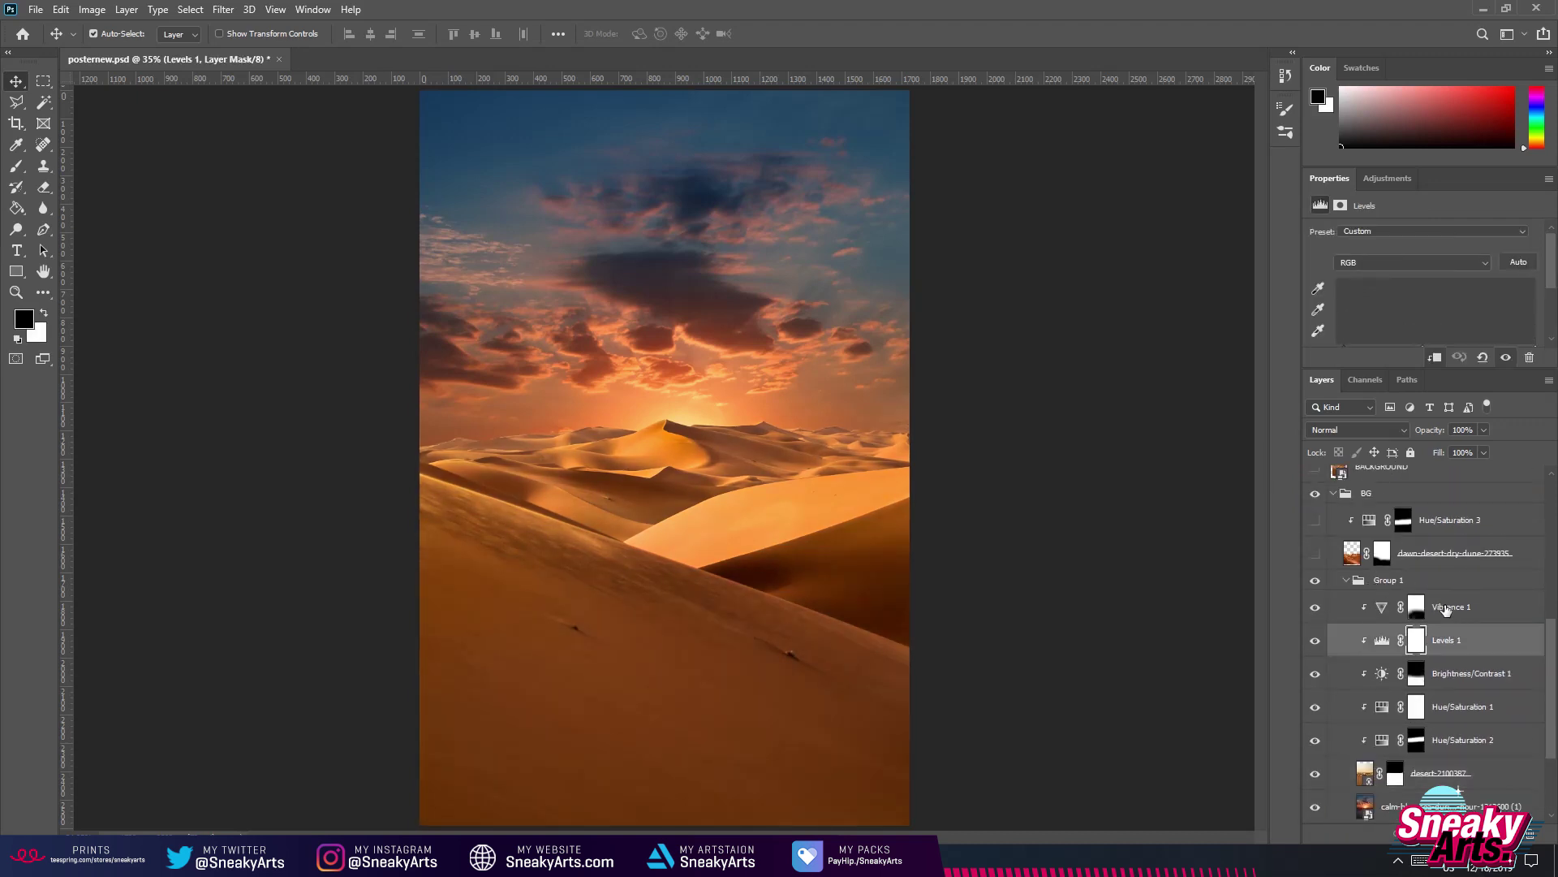
# Collapse Group 1, show dawn-desert-dry-dune, hide and collapse BG, and keep BACKGROUND hidden.
pyautogui.click(1347, 579)
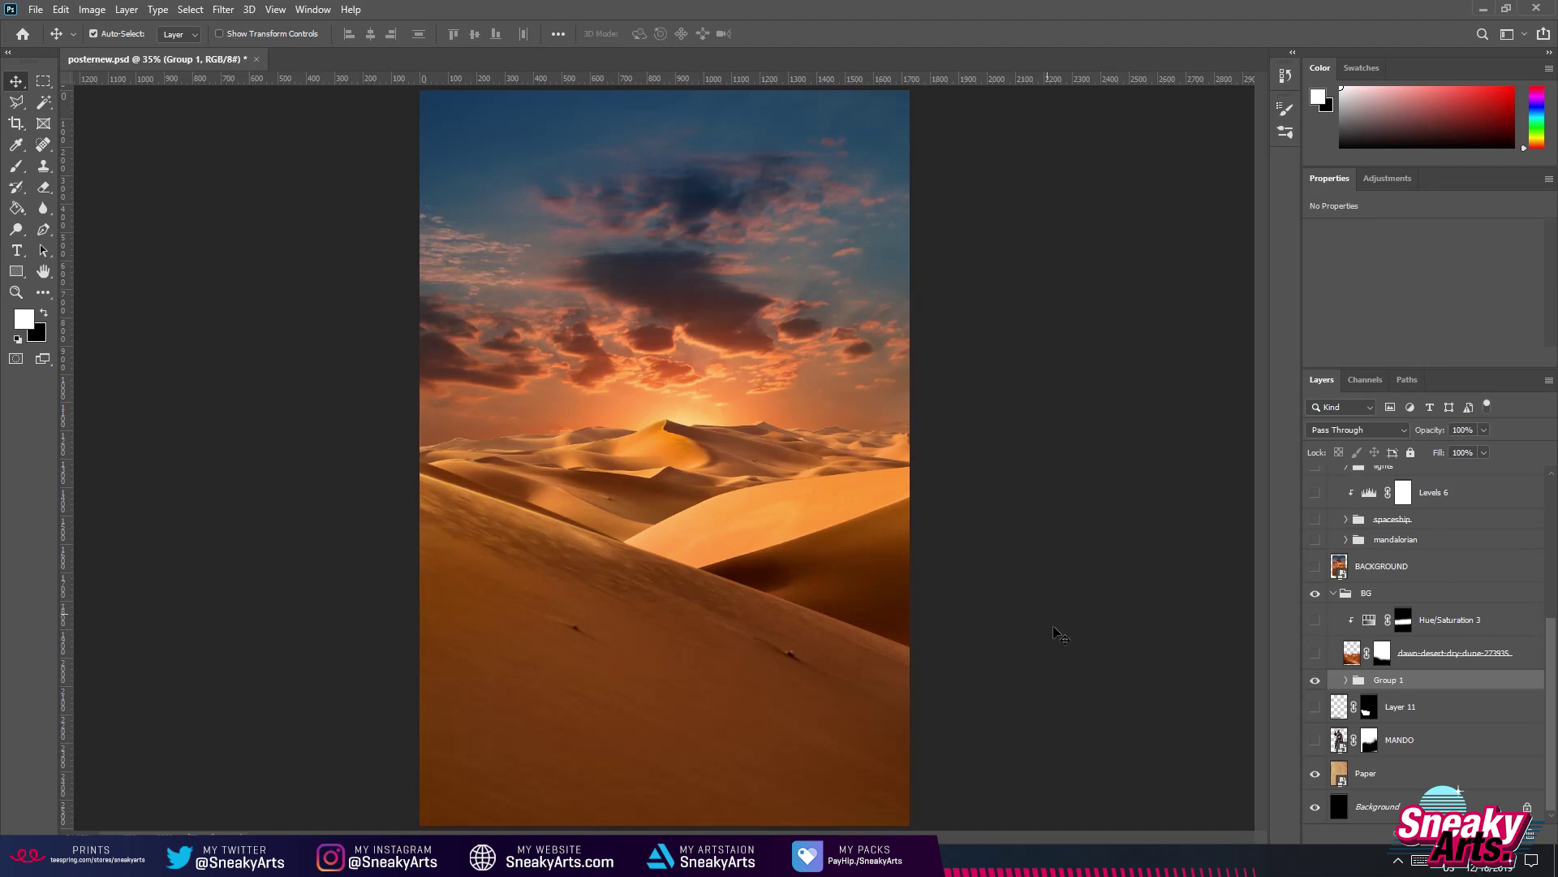
pyautogui.click(1316, 655)
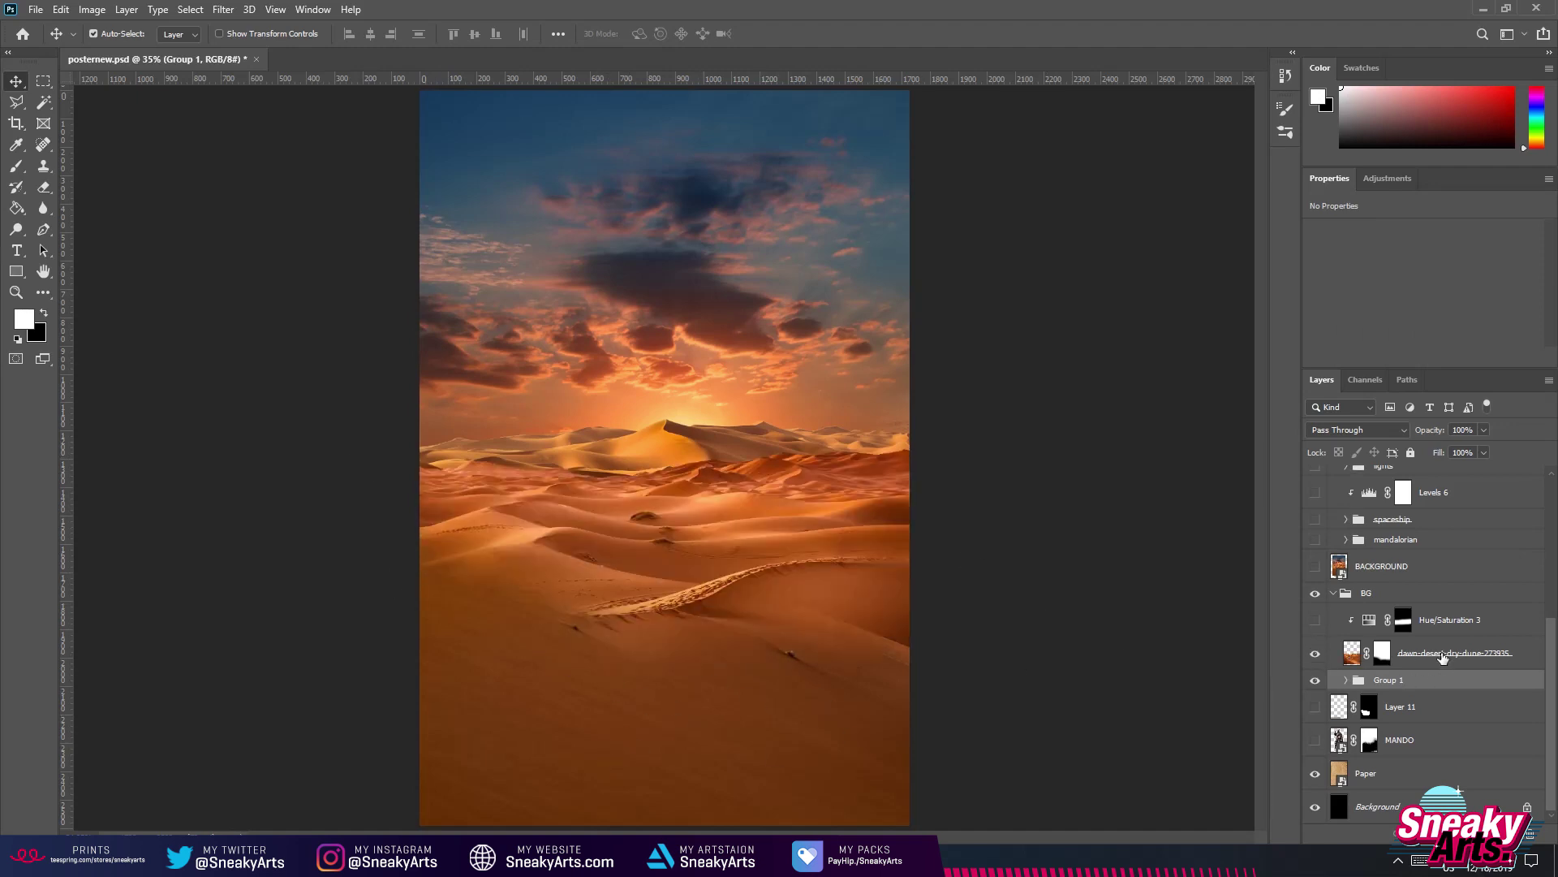
pyautogui.click(1420, 667)
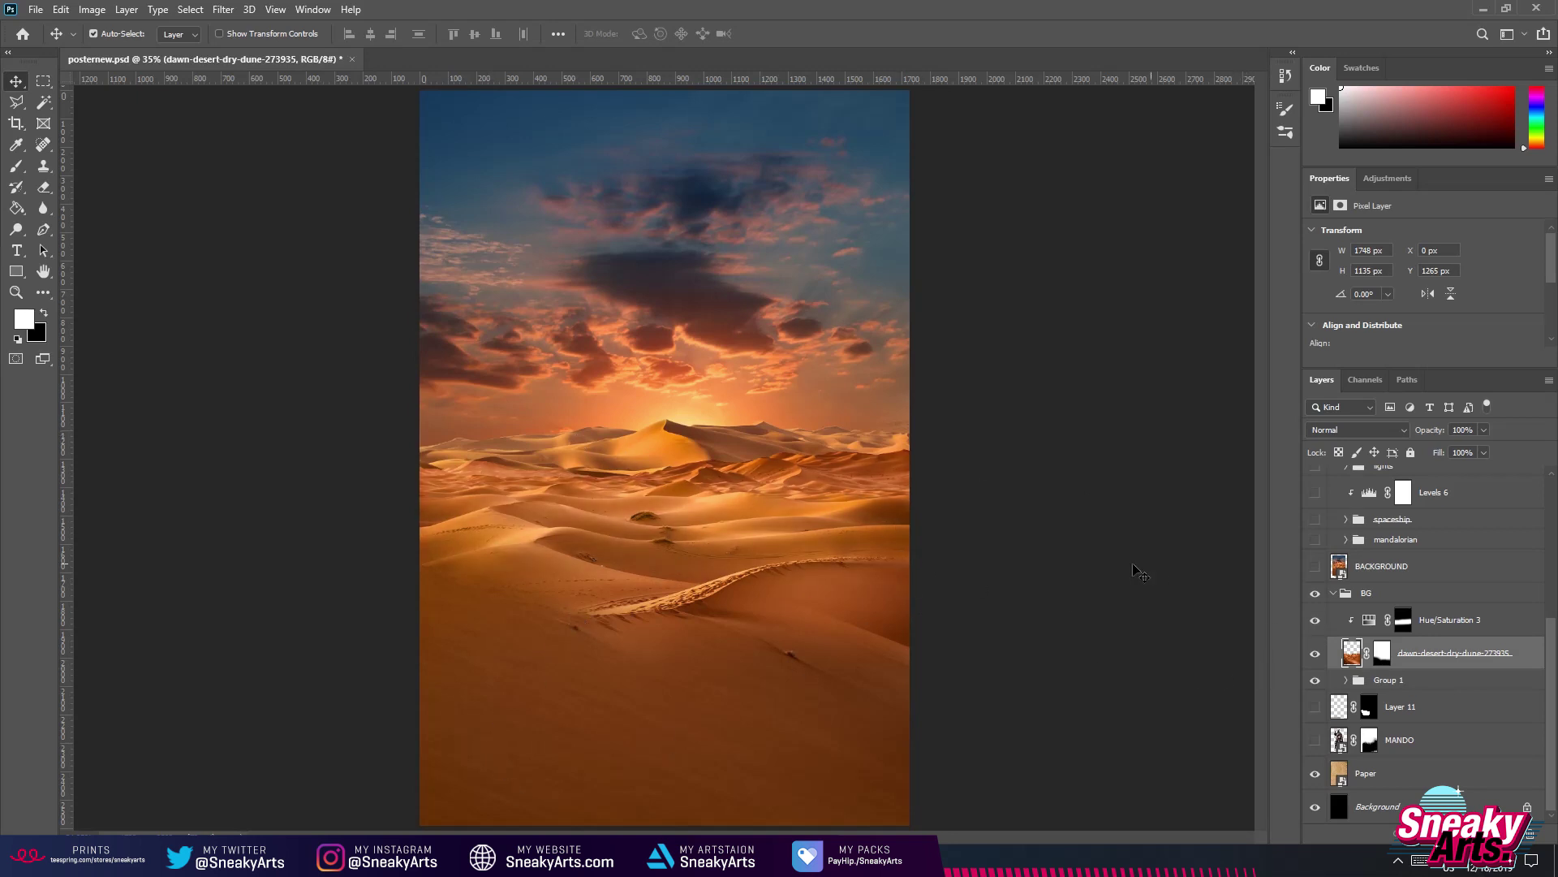
pyautogui.click(1316, 595)
pyautogui.click(1332, 594)
pyautogui.click(1380, 652)
pyautogui.click(1315, 653)
pyautogui.click(1315, 653)
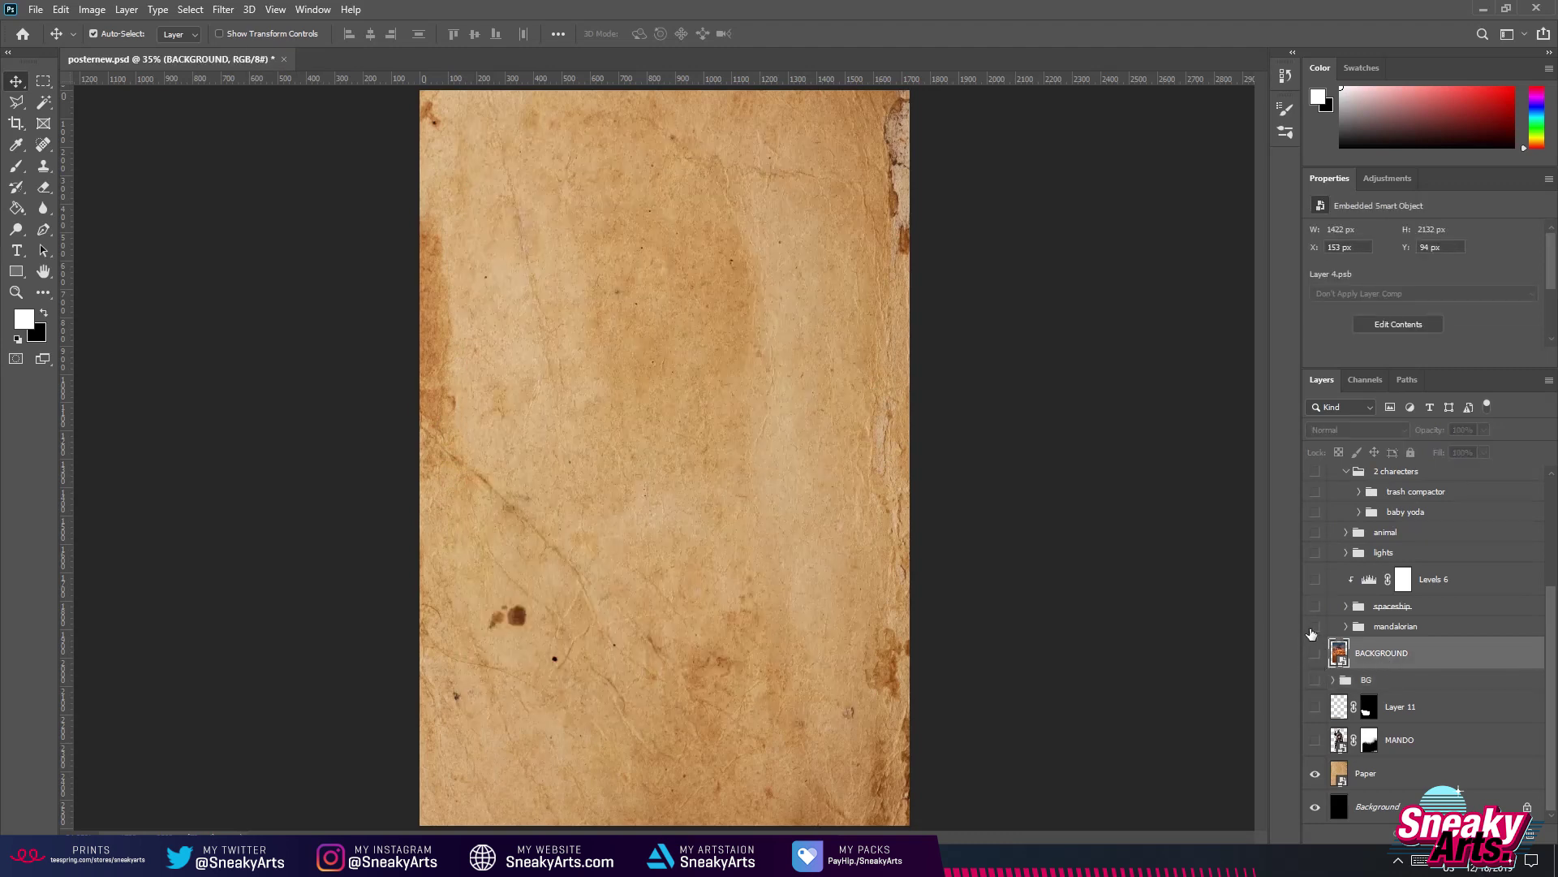
# Show and expand the mandalorian group and bring back the BACKGROUND desert scene.
pyautogui.click(1315, 626)
pyautogui.click(1345, 626)
pyautogui.scroll(-6, 1315, 721)
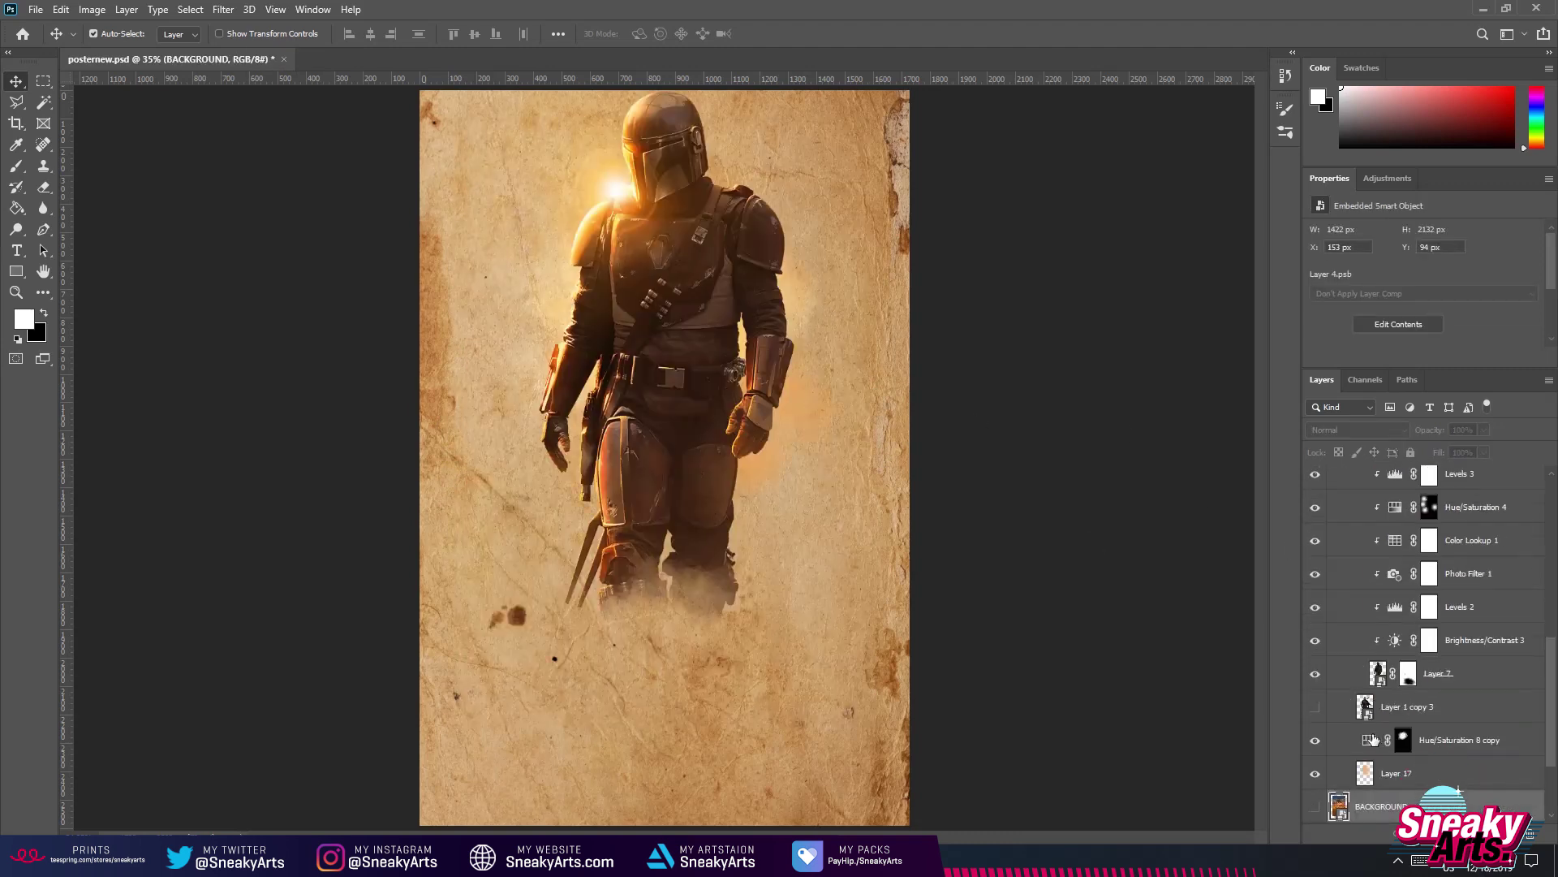
pyautogui.click(1315, 652)
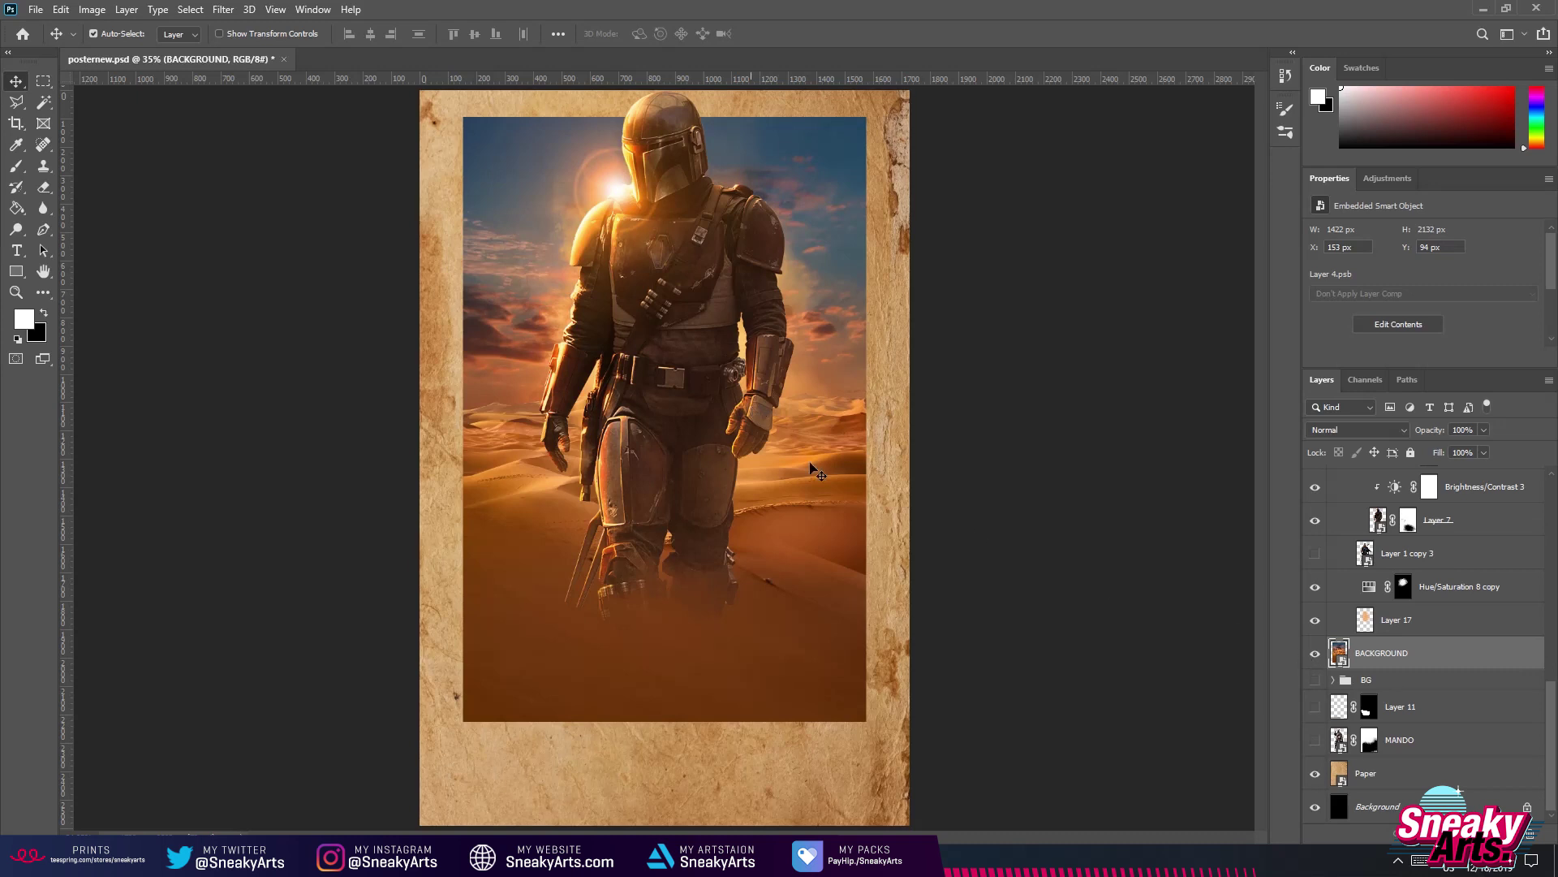
pyautogui.scroll(2, 1356, 621)
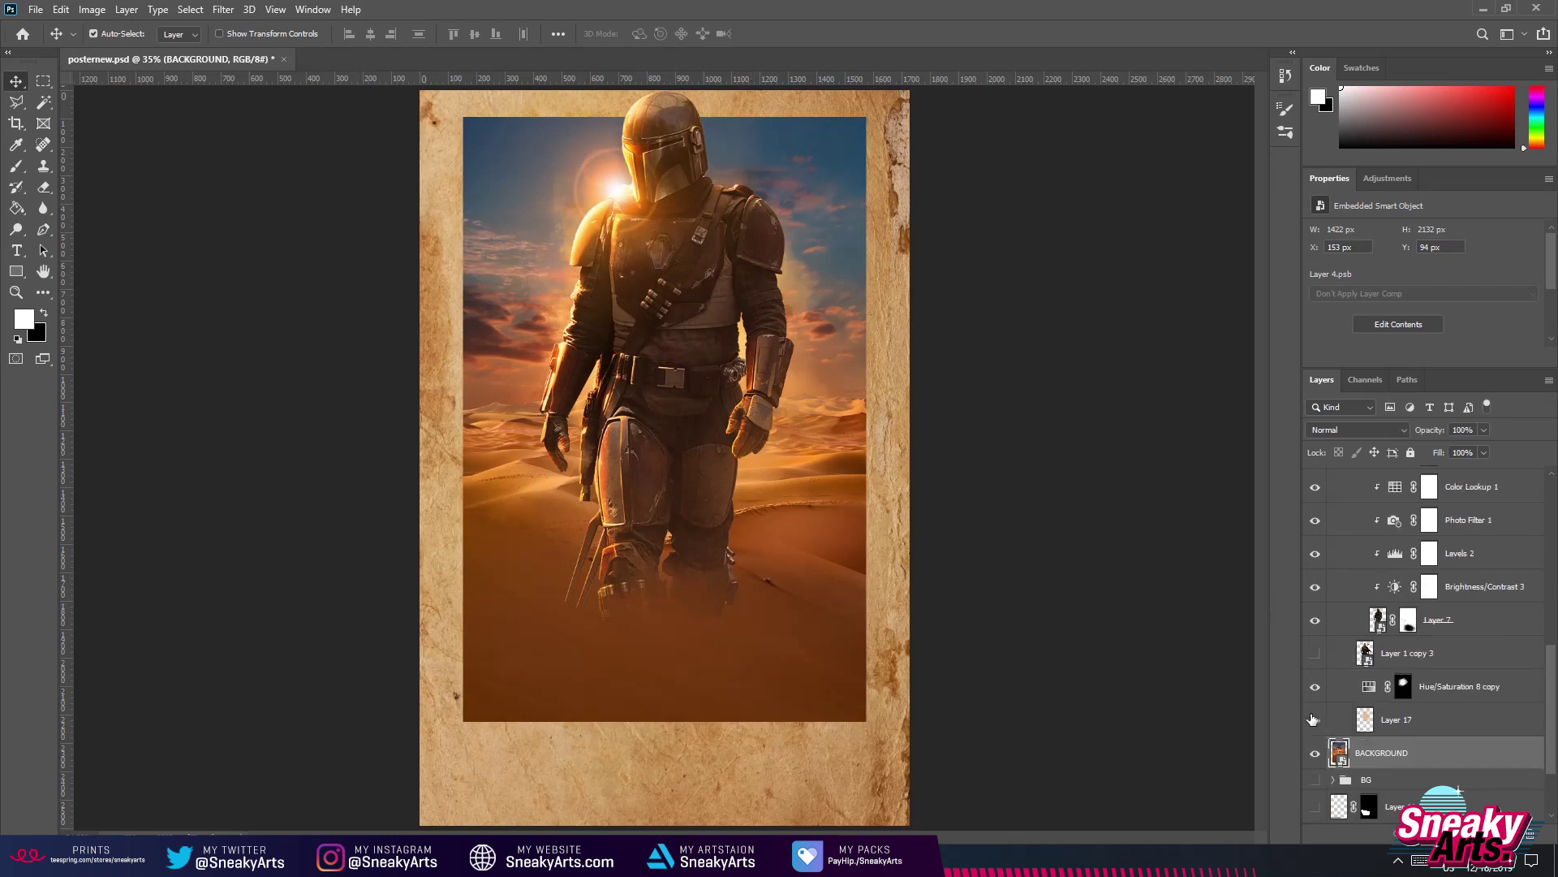
# Hide Hue/Saturation 8 copy and the layers from Levels 2 up to Layer 15, then select Layer 7's mask.
pyautogui.click(1313, 684)
pyautogui.scroll(2, 1347, 658)
pyautogui.moveTo(1319, 688); pyautogui.dragTo(1316, 491)
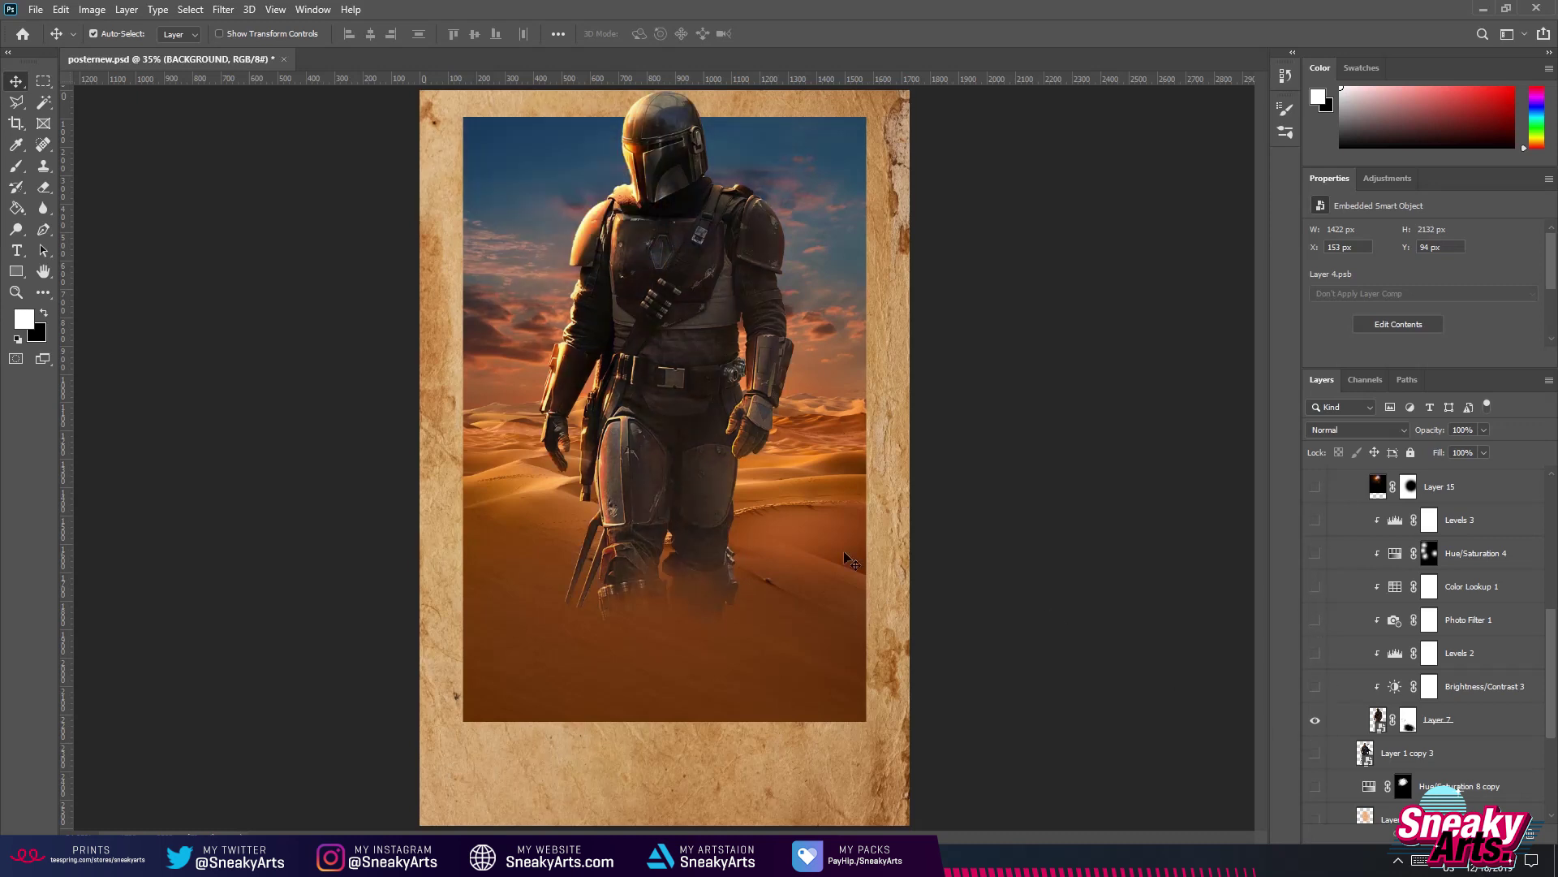
pyautogui.click(1408, 720)
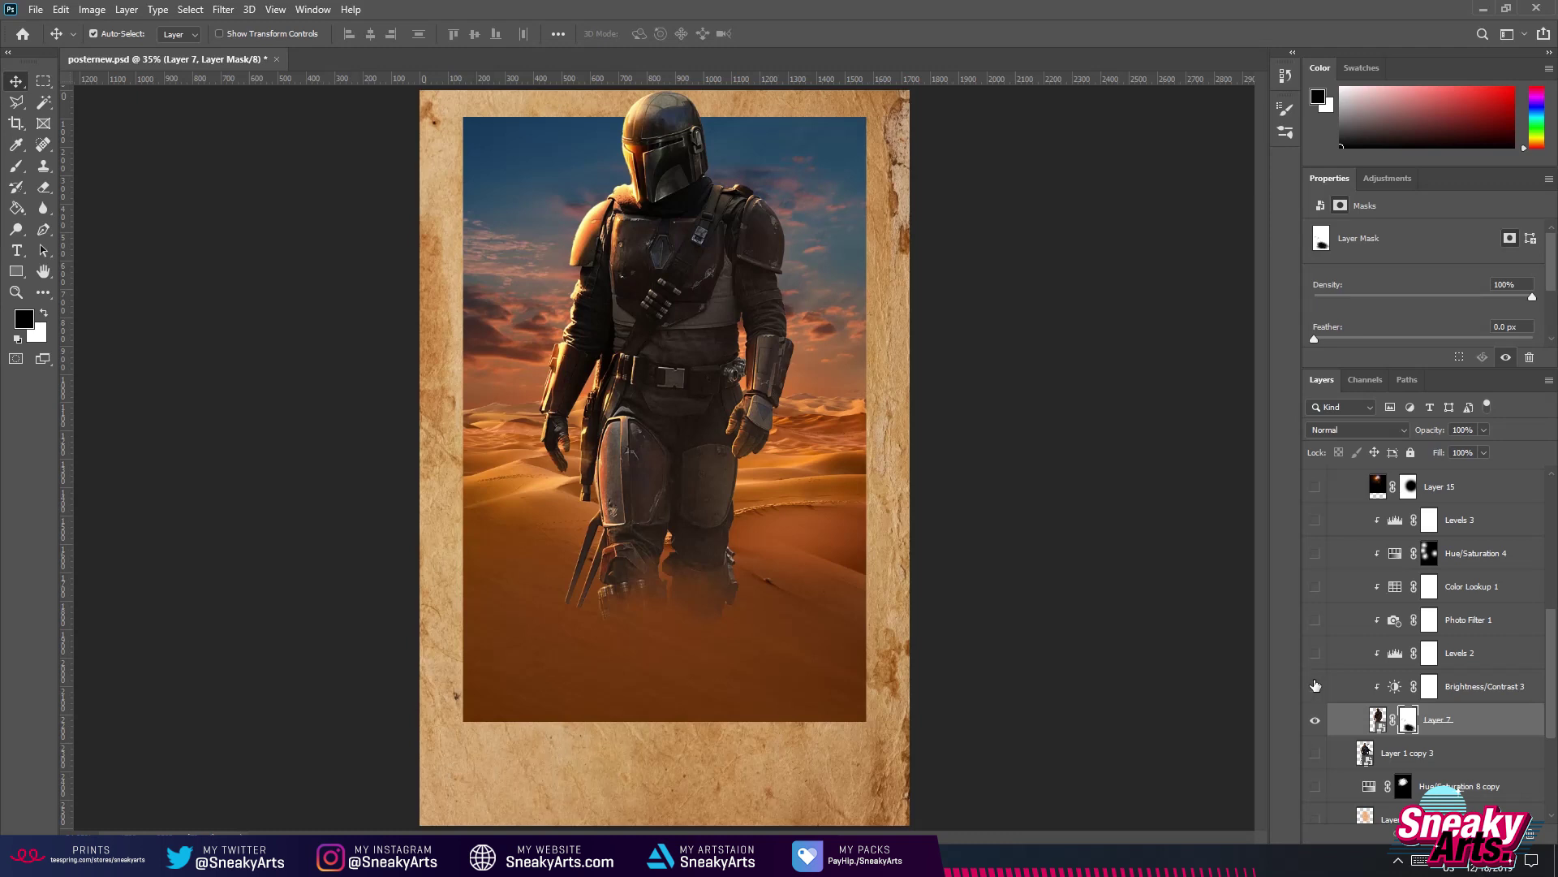
# Turn Brightness/Contrast 3 back on and compare the Color Lookup 1 effect.
pyautogui.click(1450, 697)
pyautogui.click(1314, 689)
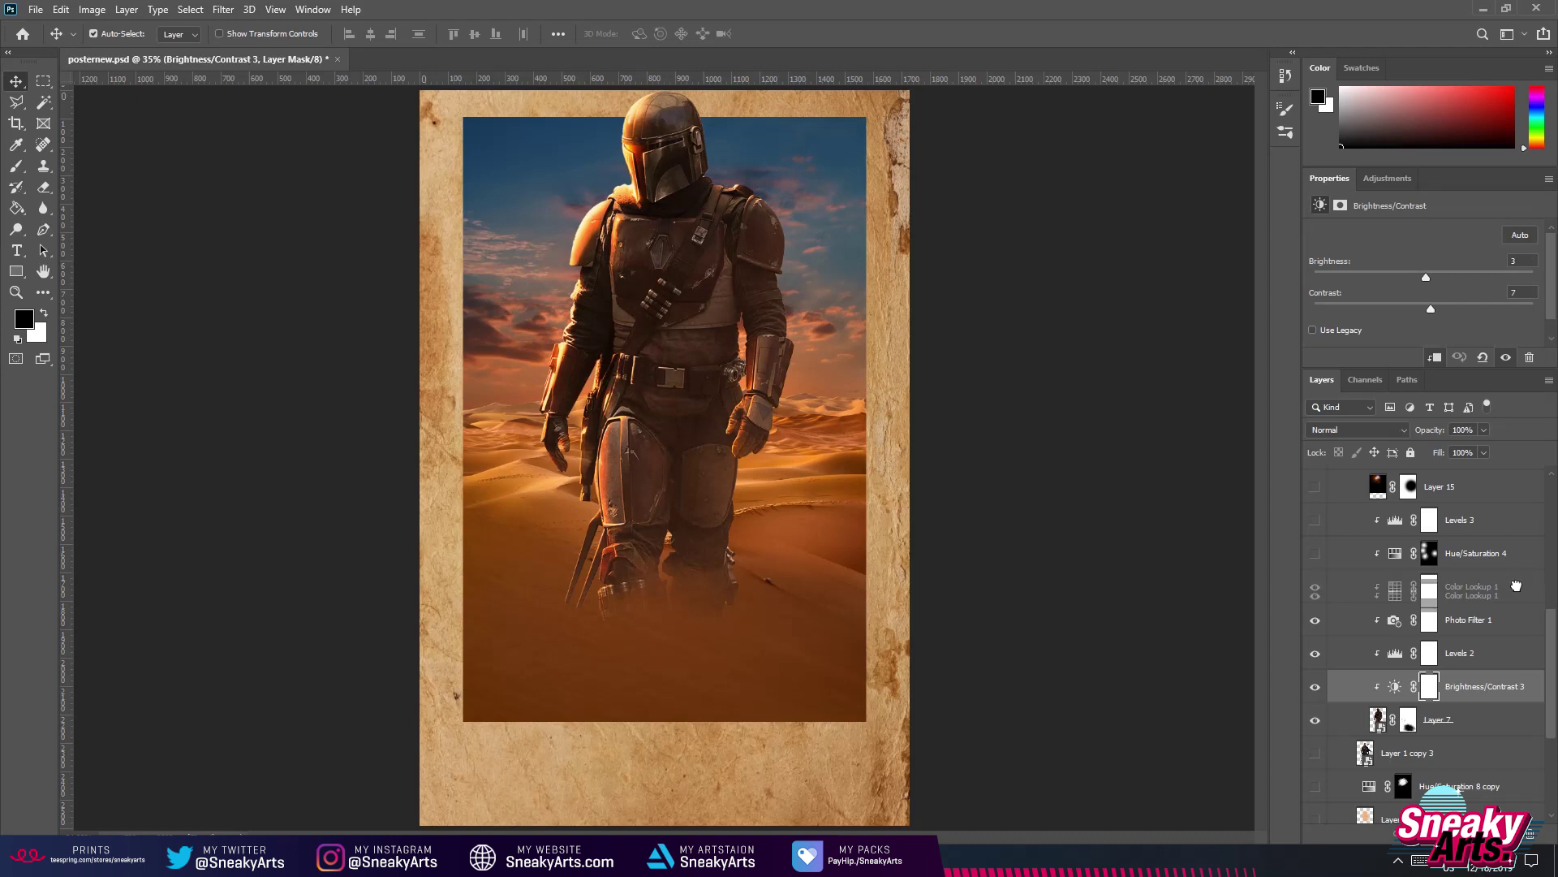
pyautogui.click(1328, 594)
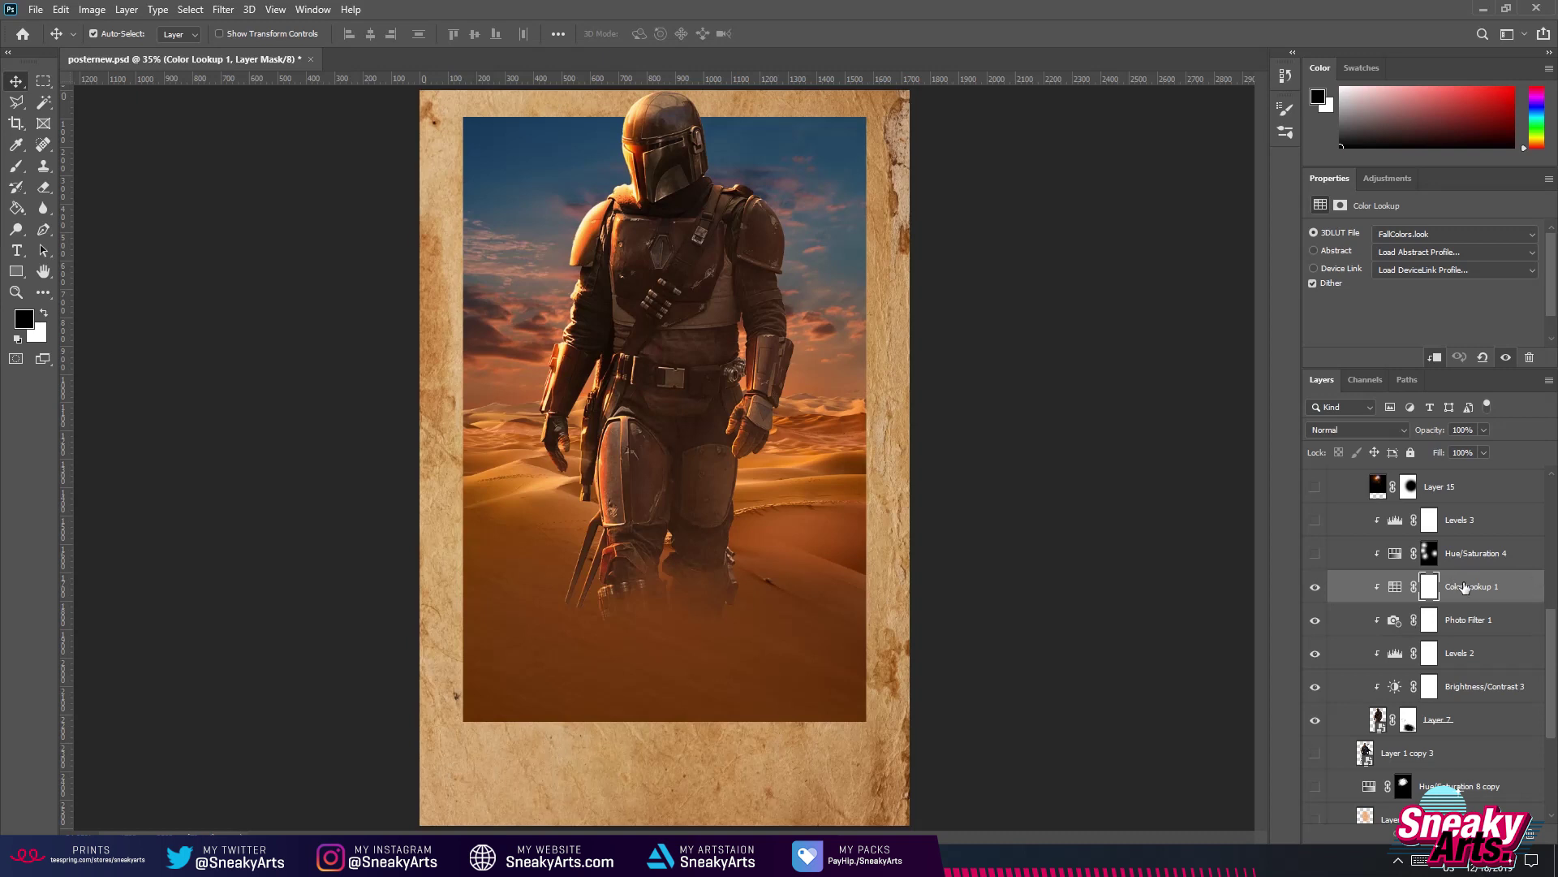
pyautogui.click(1315, 586)
# Enable Hue/Saturation 4, toggling it off and on to compare the legs.
pyautogui.scroll(3, 1325, 563)
pyautogui.click(1315, 653)
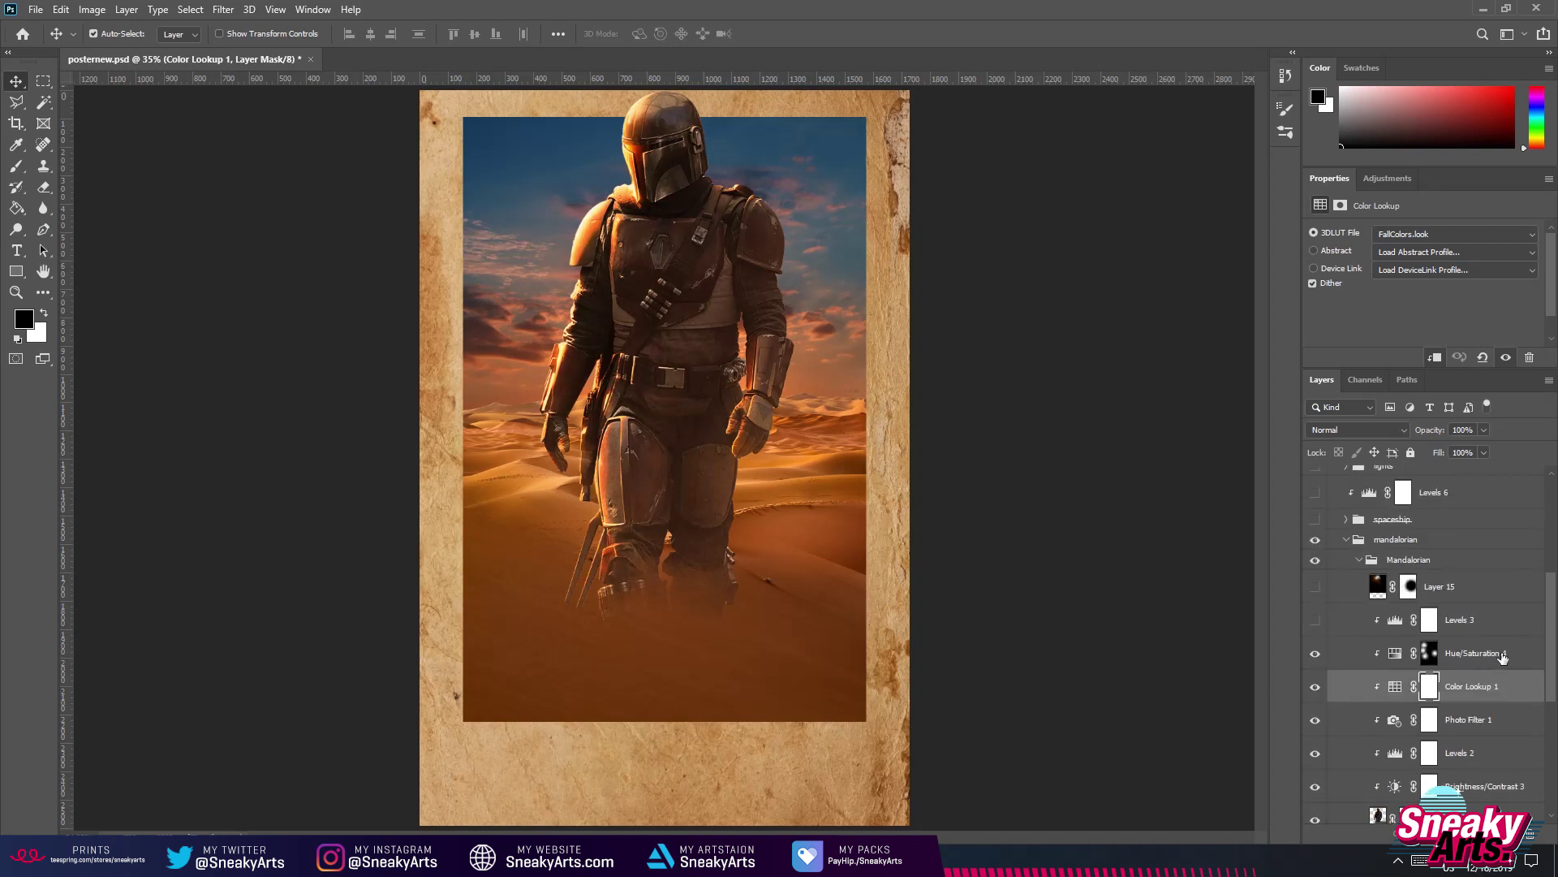
pyautogui.click(1396, 654)
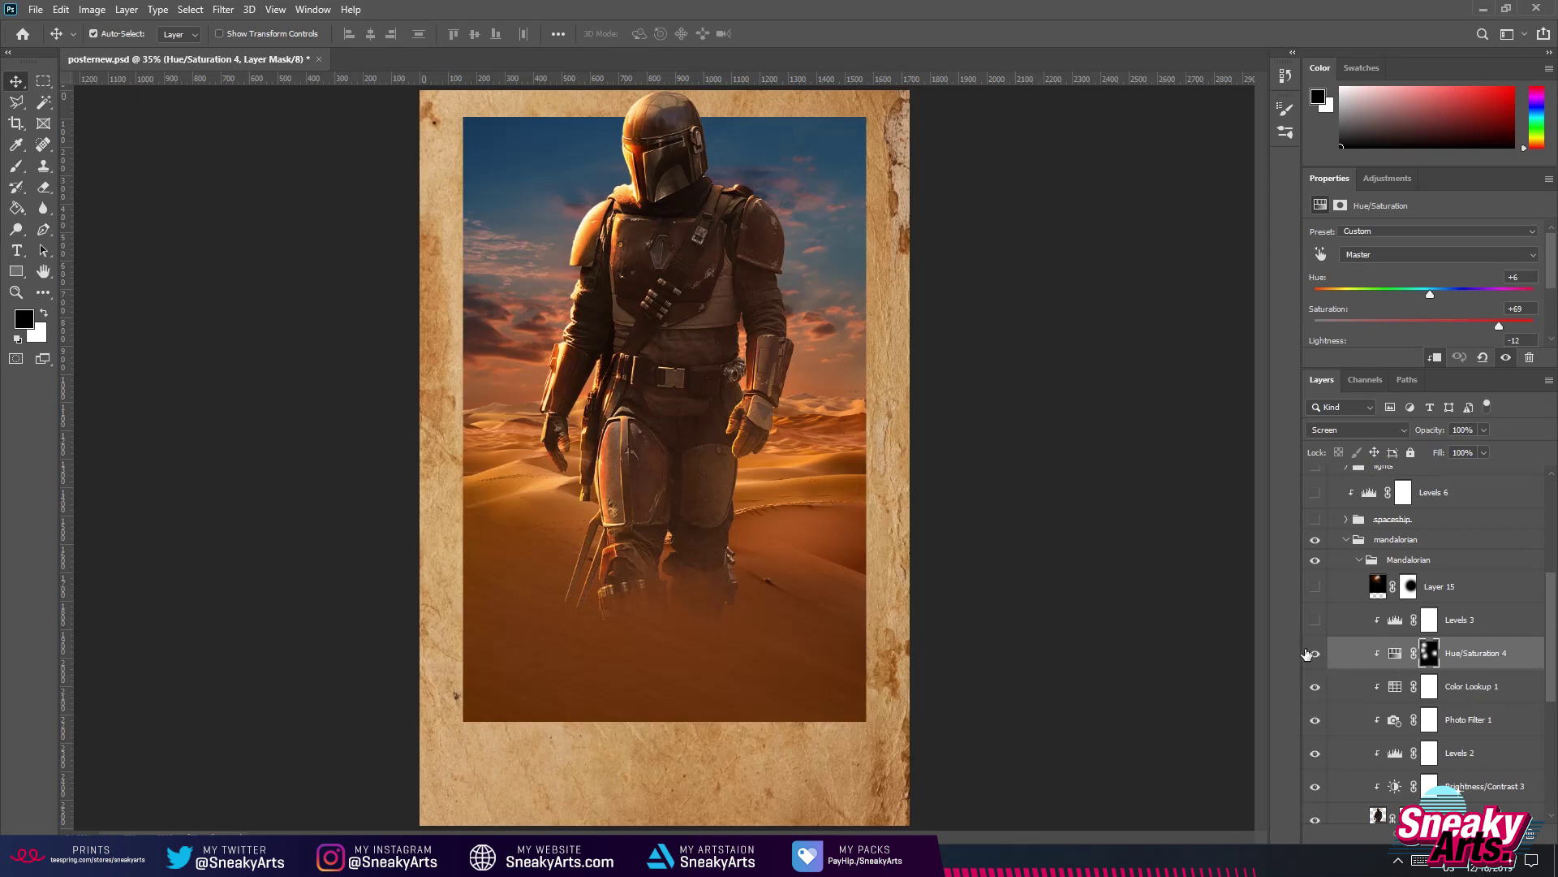
pyautogui.click(1315, 654)
pyautogui.click(1315, 655)
pyautogui.click(1315, 653)
pyautogui.click(1315, 653)
# Select Levels 3, show the Layer 15 lens flare beside the helmet, and collapse the Mandalorian group.
pyautogui.click(1429, 625)
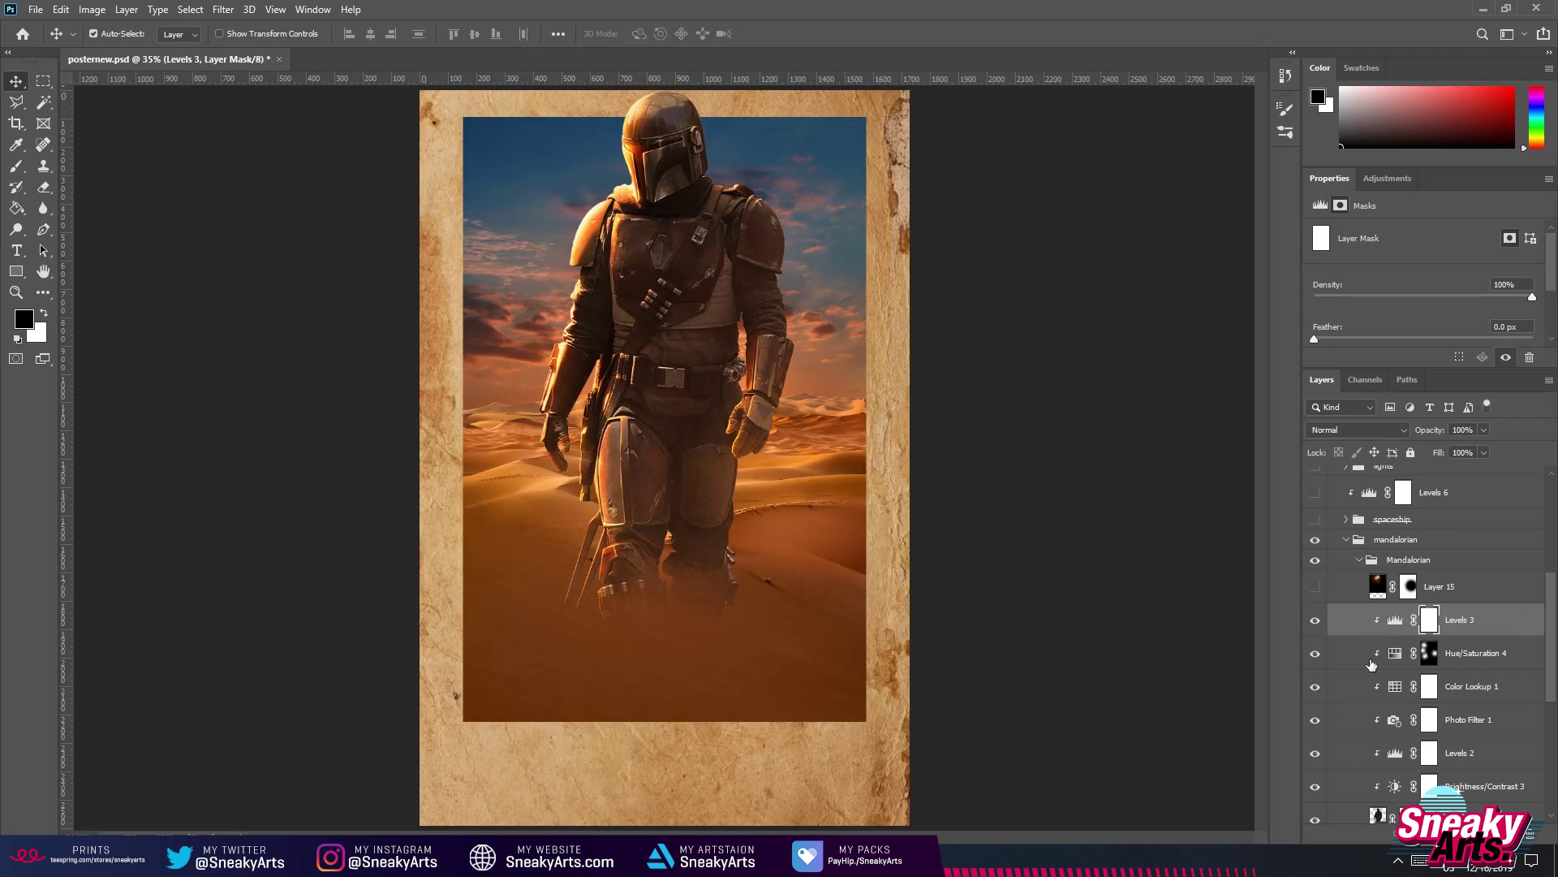
pyautogui.scroll(-3, 1482, 667)
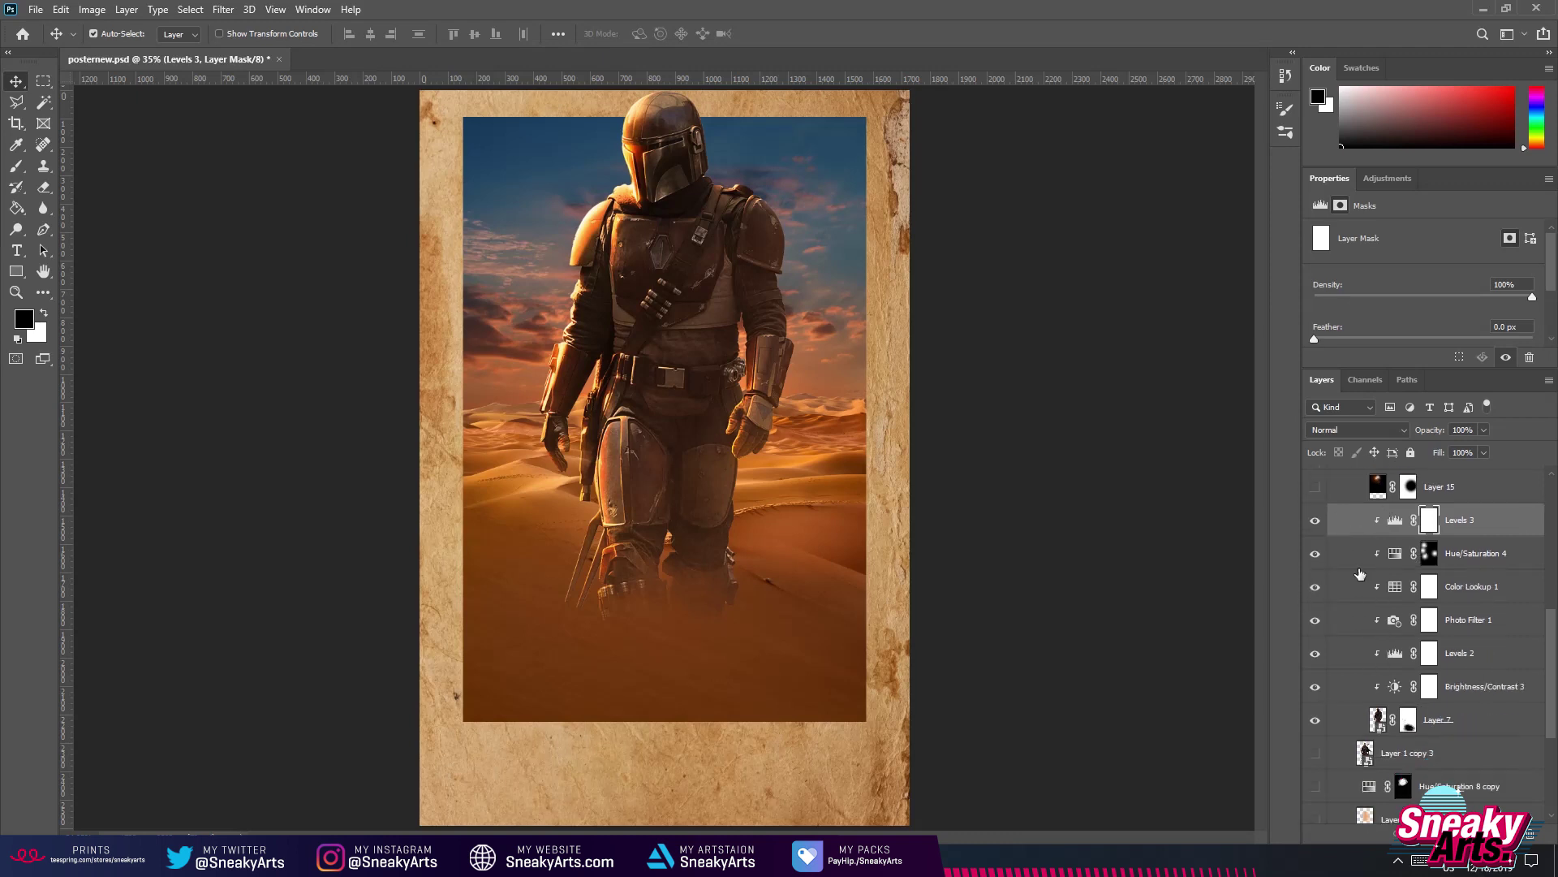
pyautogui.scroll(2, 1457, 637)
pyautogui.click(1315, 554)
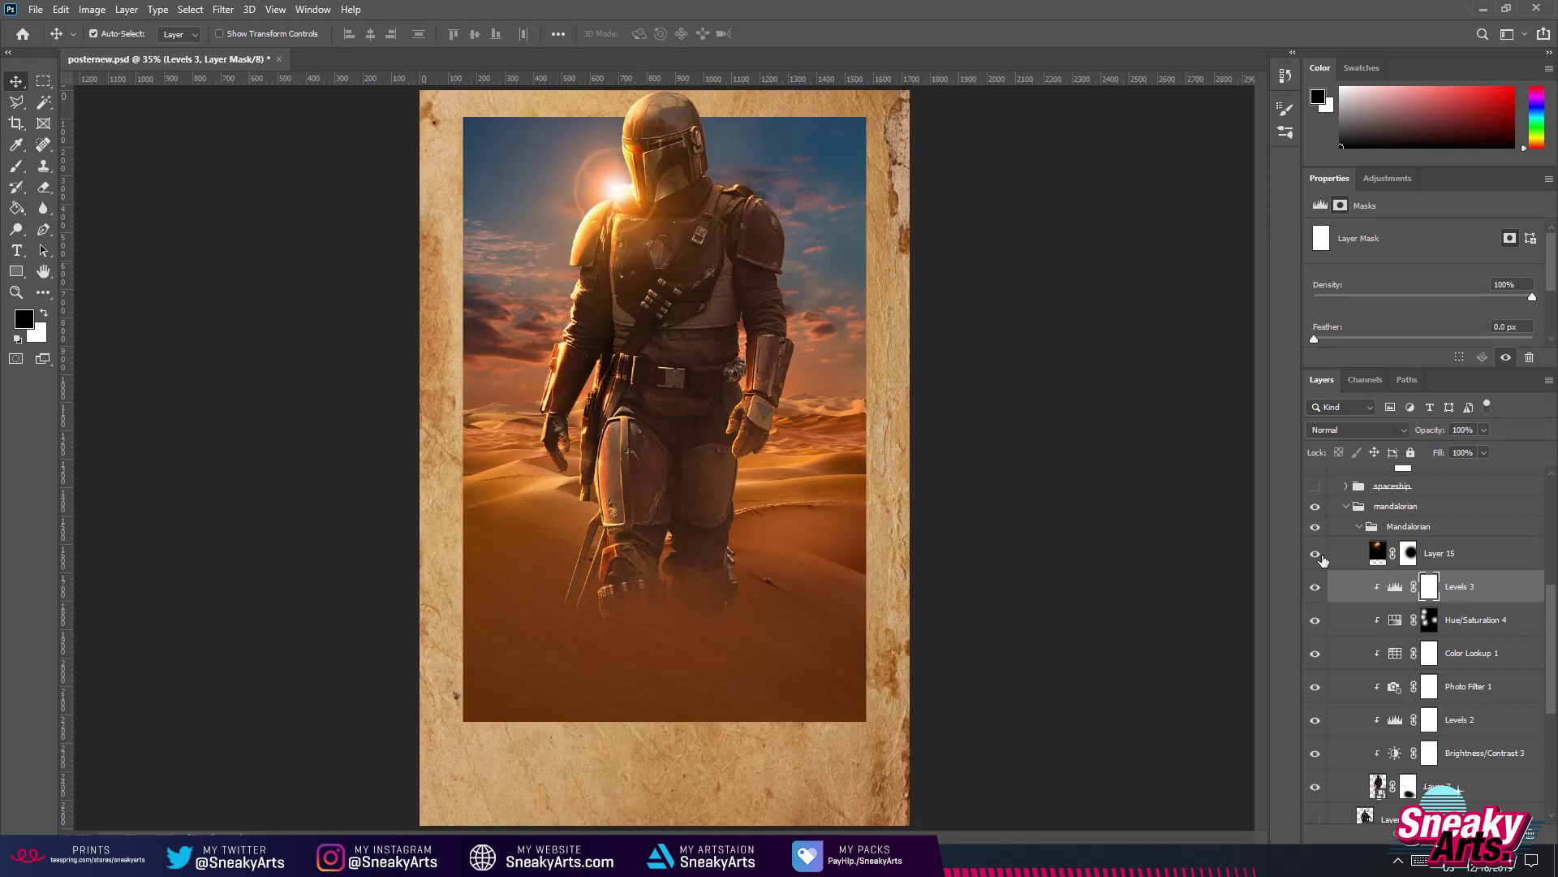
pyautogui.click(1359, 526)
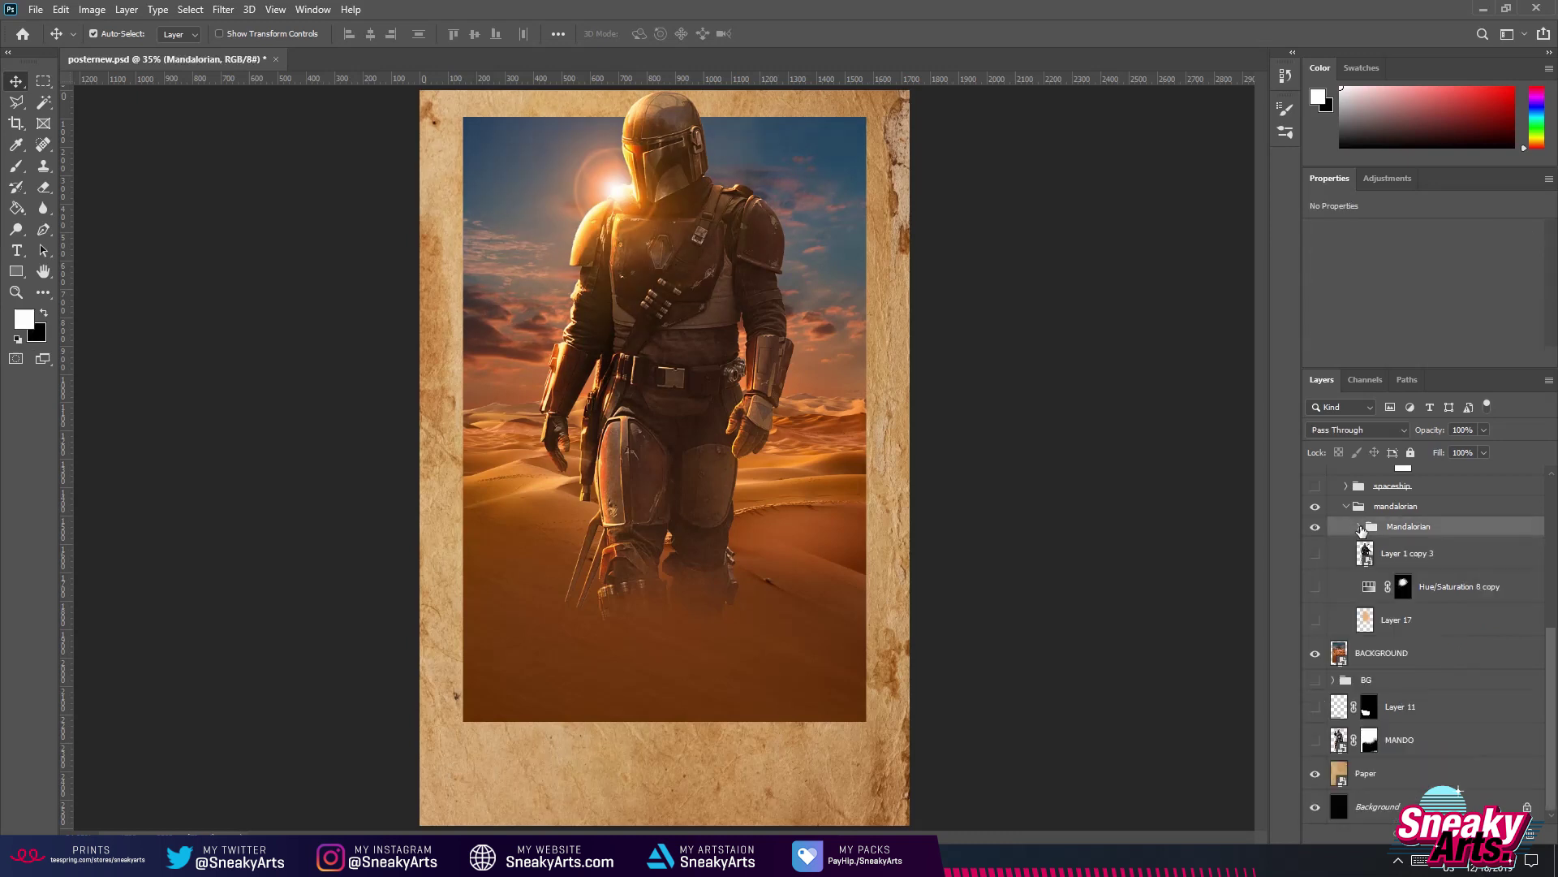
pyautogui.scroll(2, 1352, 553)
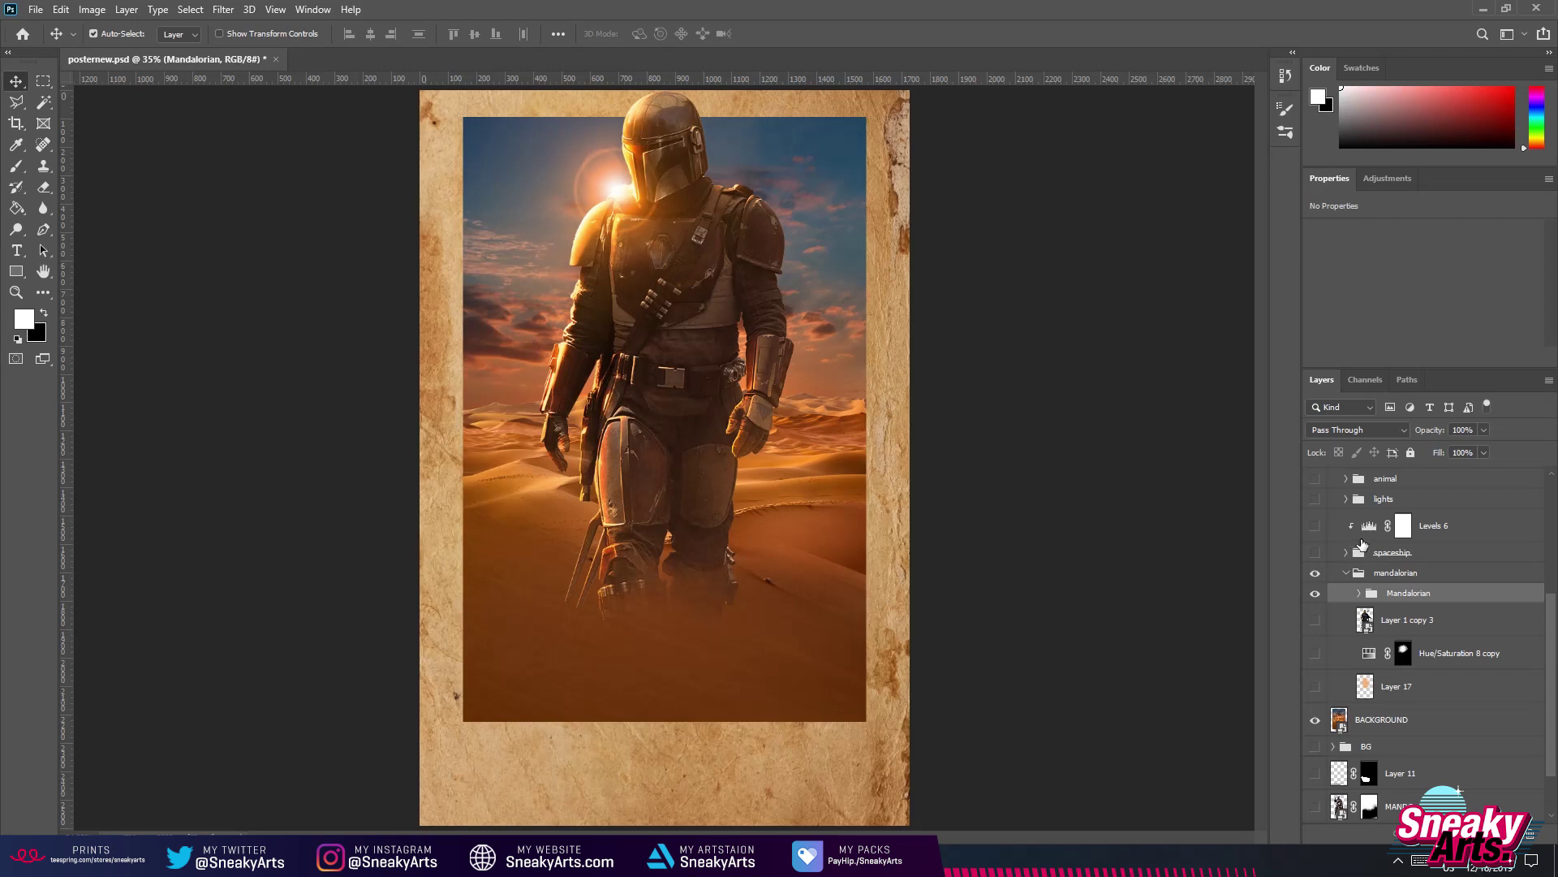
# Show and expand the spaceship group, hide its layers, and keep the Layer 10 spaceship visible.
pyautogui.click(1315, 553)
pyautogui.click(1345, 553)
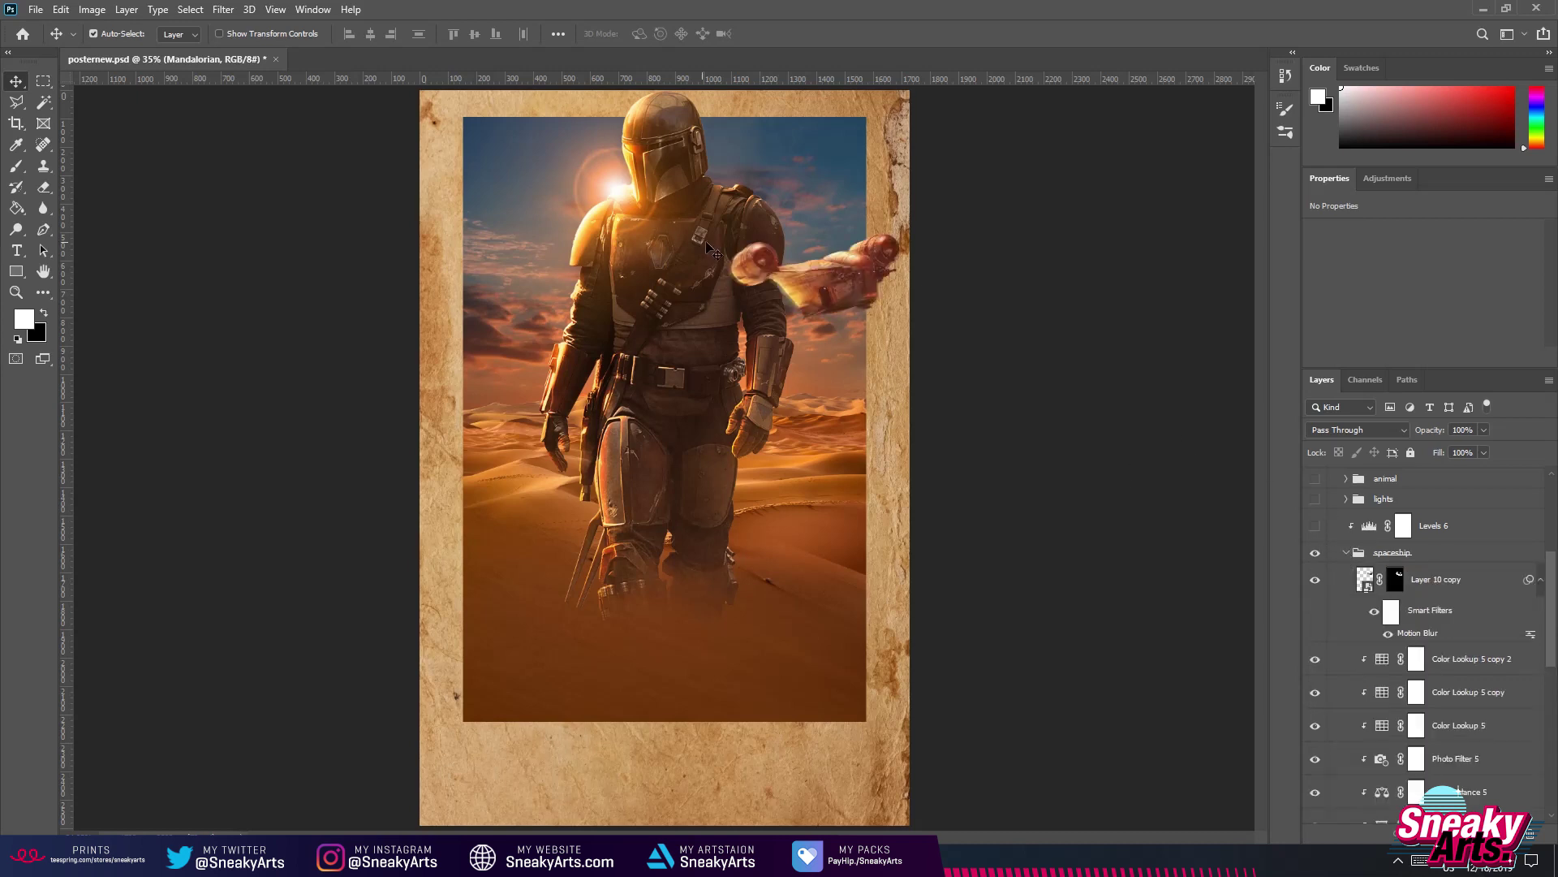
pyautogui.moveTo(1316, 479); pyautogui.dragTo(1320, 771)
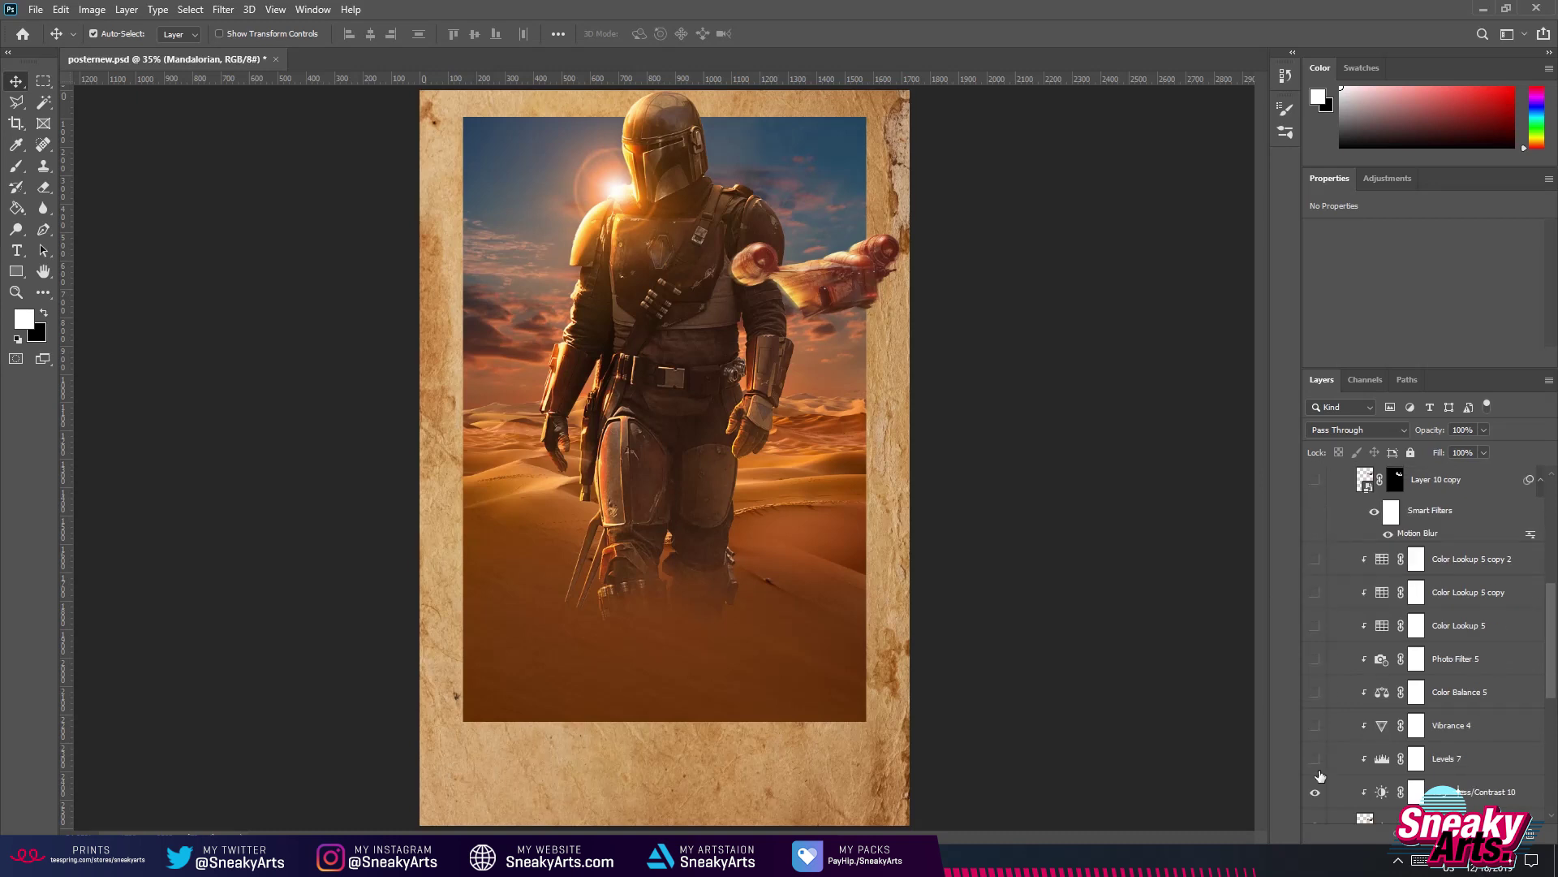
pyautogui.scroll(-2, 1335, 763)
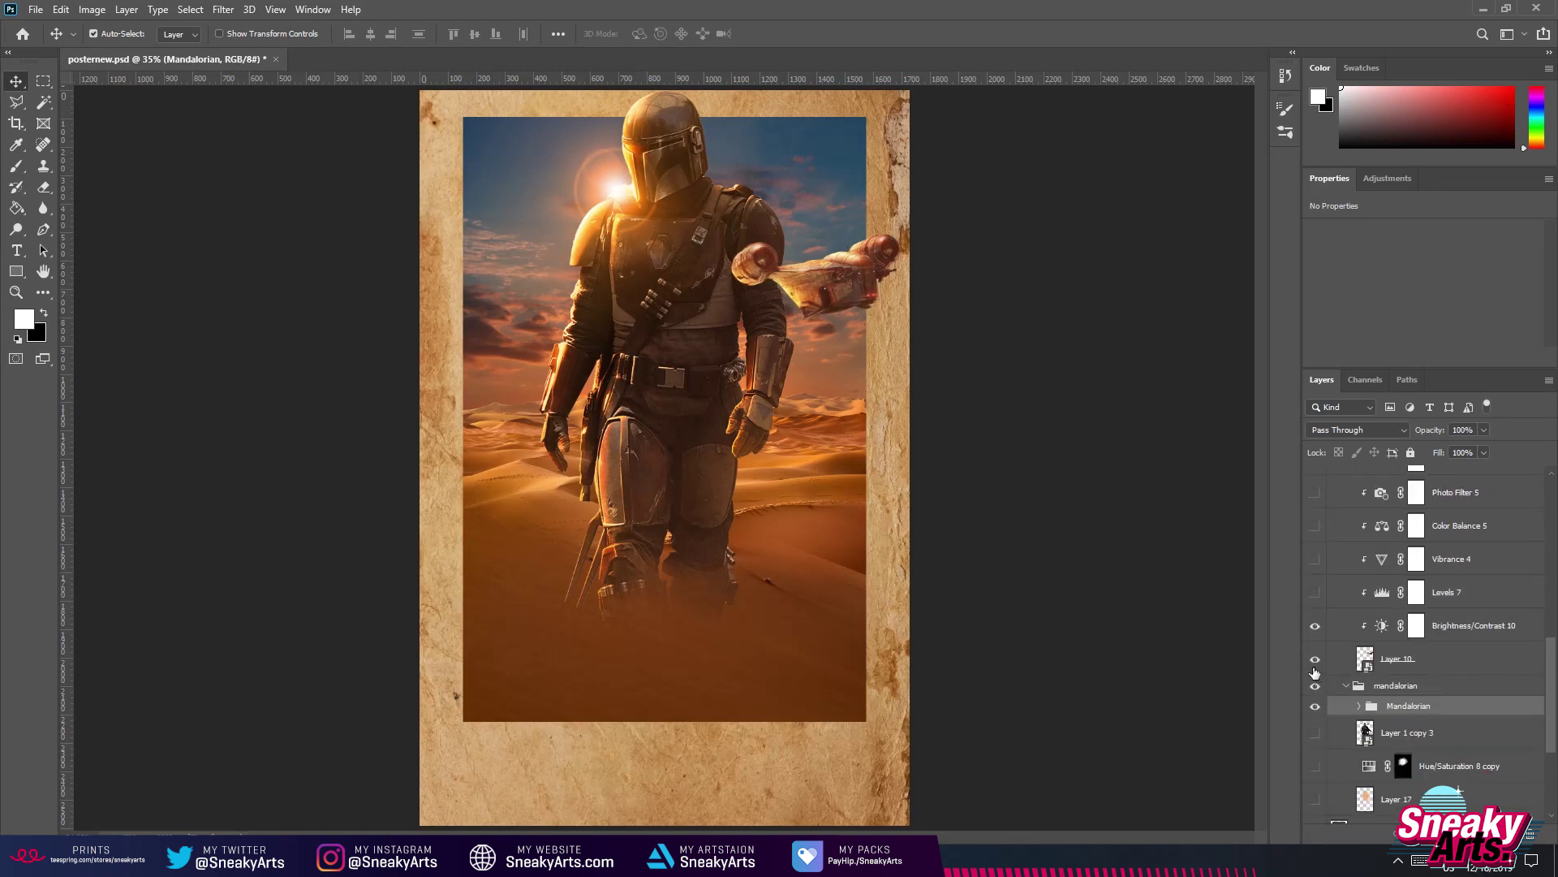
pyautogui.click(1316, 660)
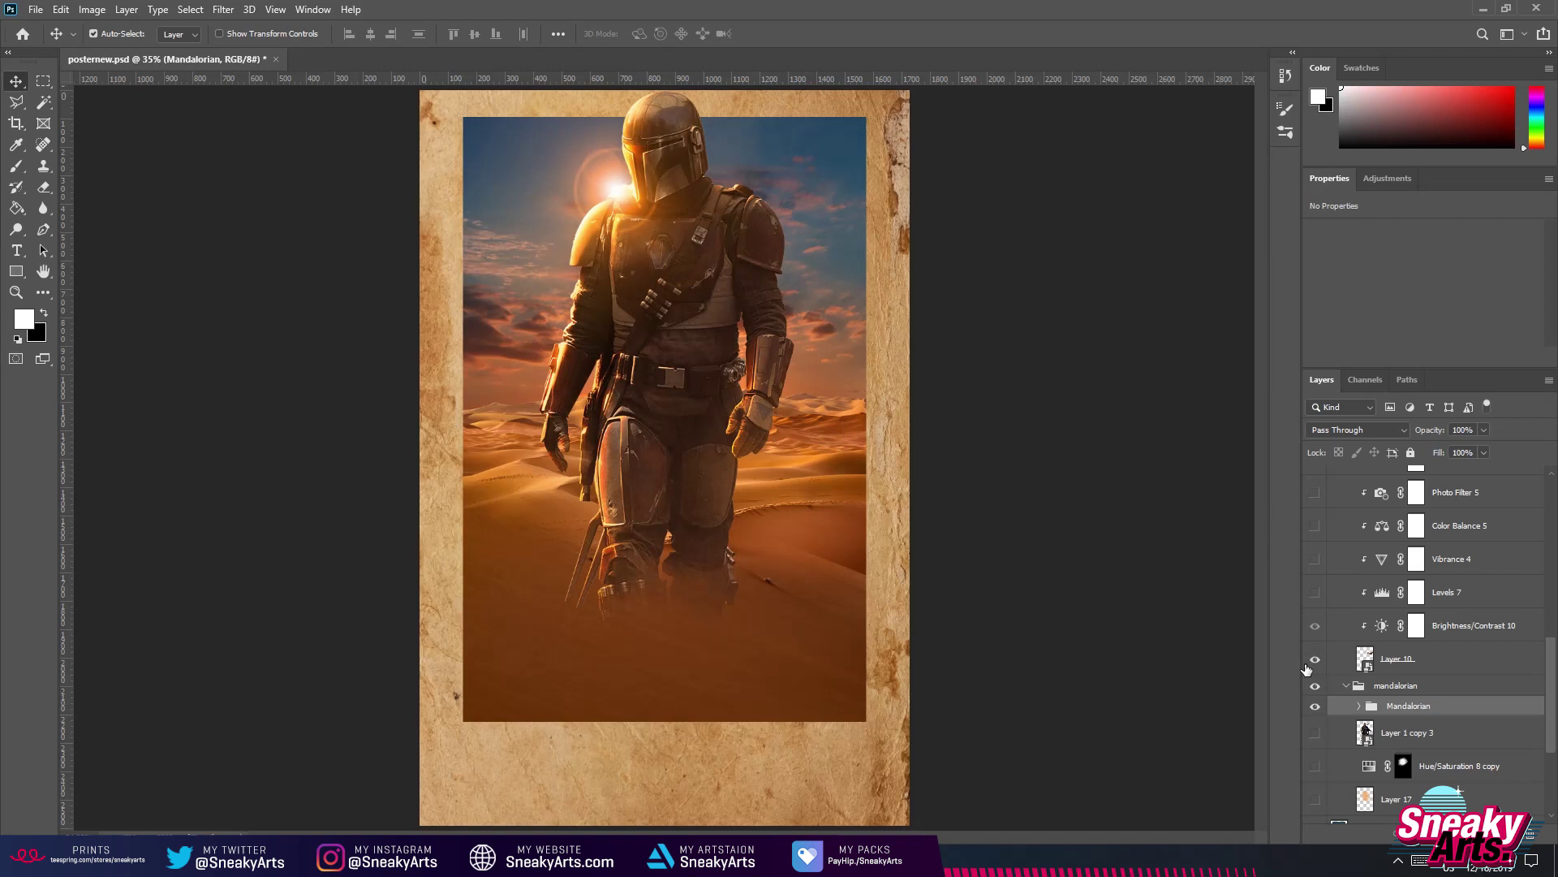
pyautogui.click(1315, 659)
# Turn on and inspect Brightness/Contrast 10, Levels 7, Vibrance 4 and Color Balance 5.
pyautogui.click(1313, 626)
pyautogui.scroll(2, 1319, 658)
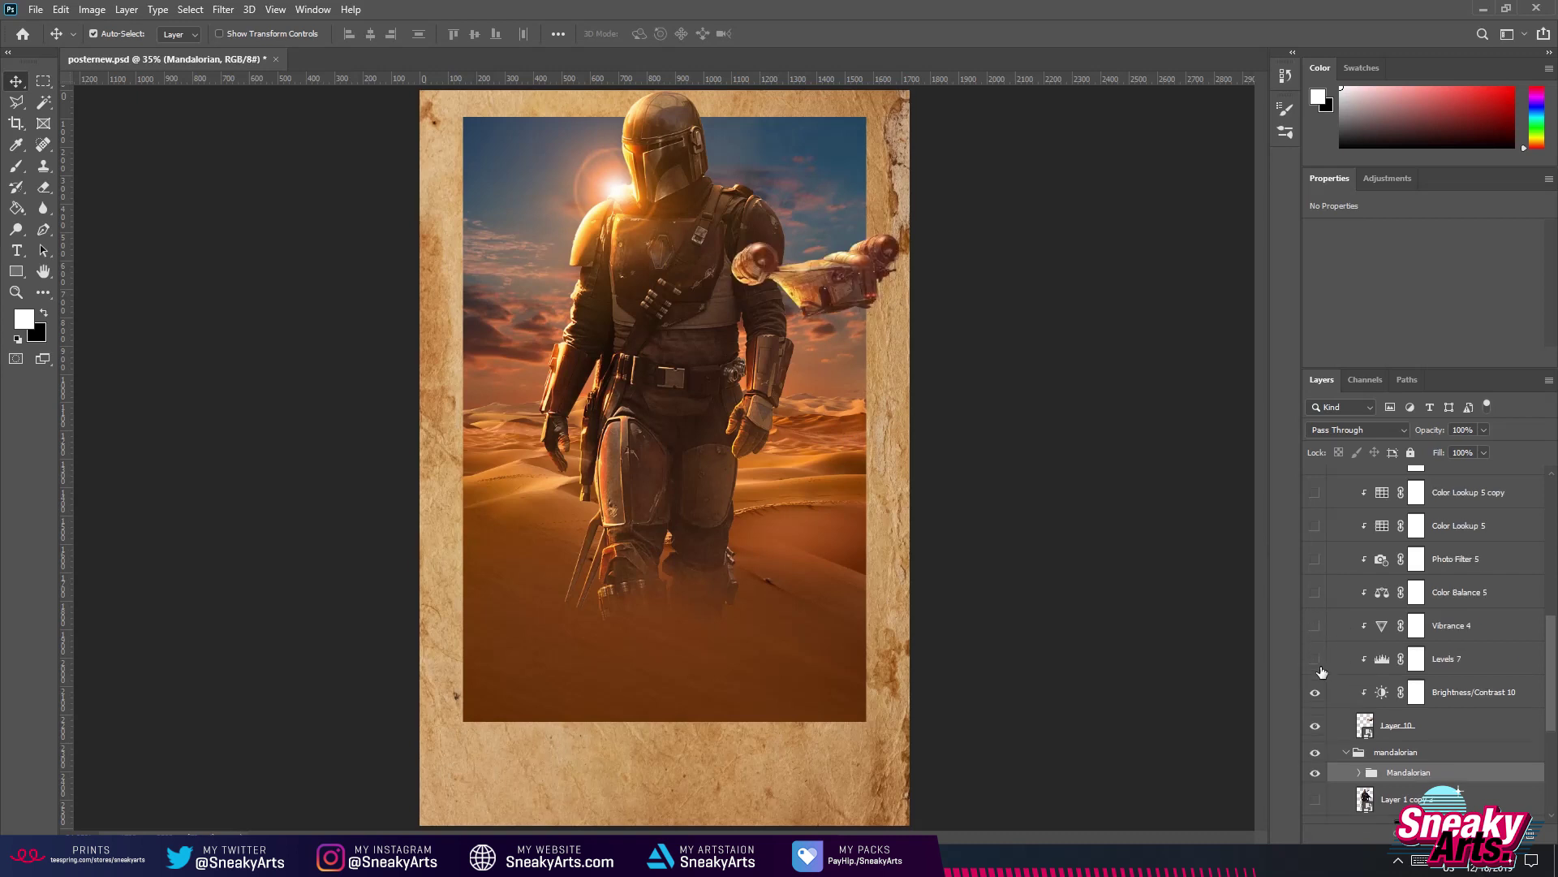
pyautogui.click(1477, 694)
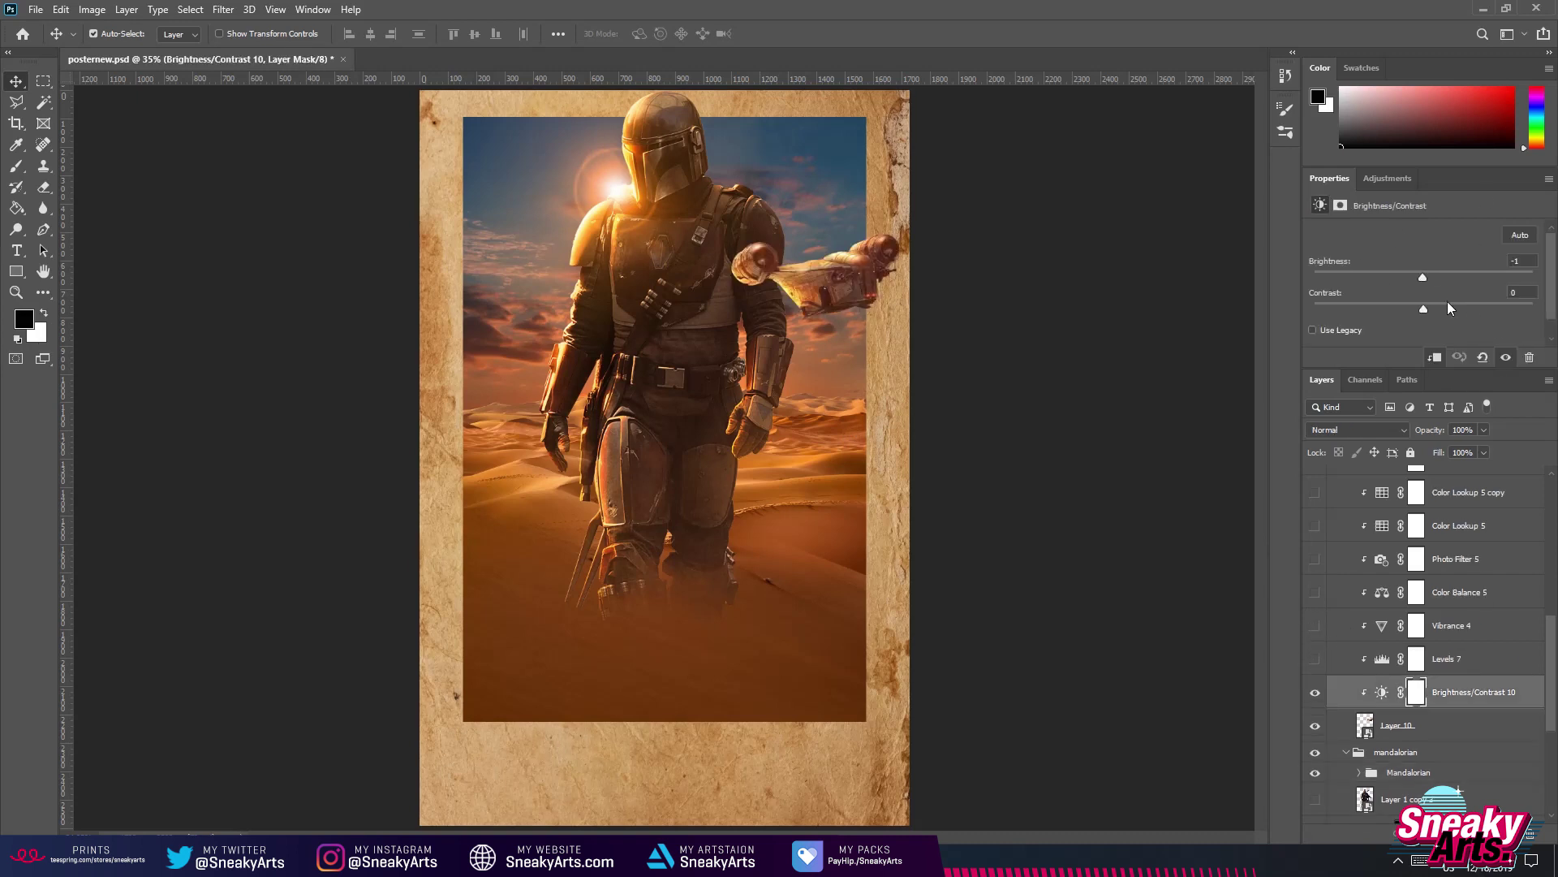
pyautogui.click(1316, 659)
pyautogui.click(1422, 664)
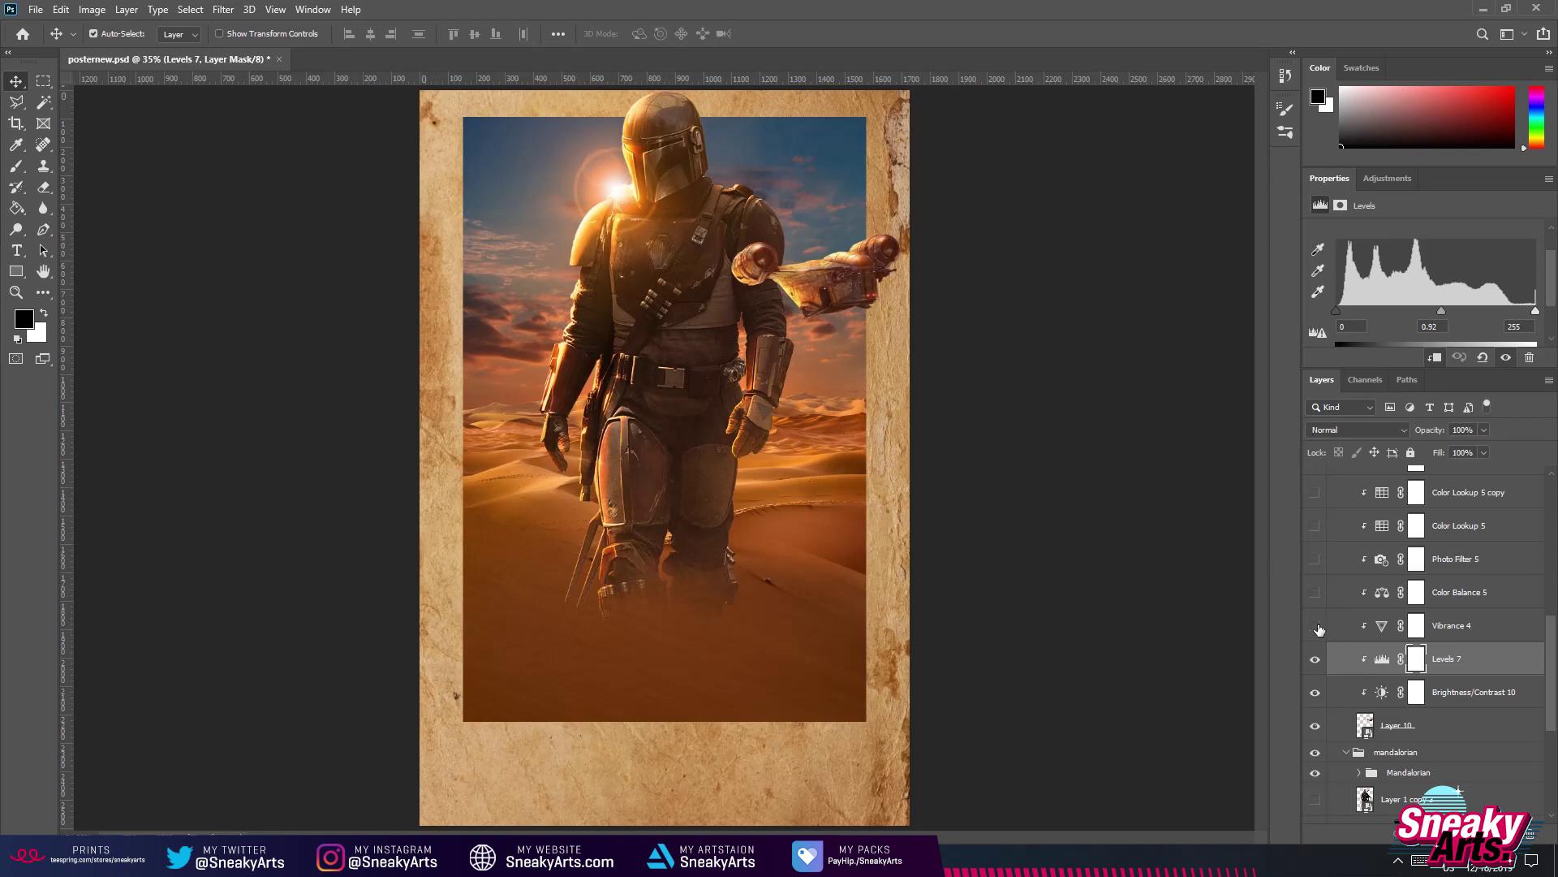
pyautogui.click(1418, 626)
pyautogui.click(1316, 626)
pyautogui.click(1315, 593)
pyautogui.click(1430, 599)
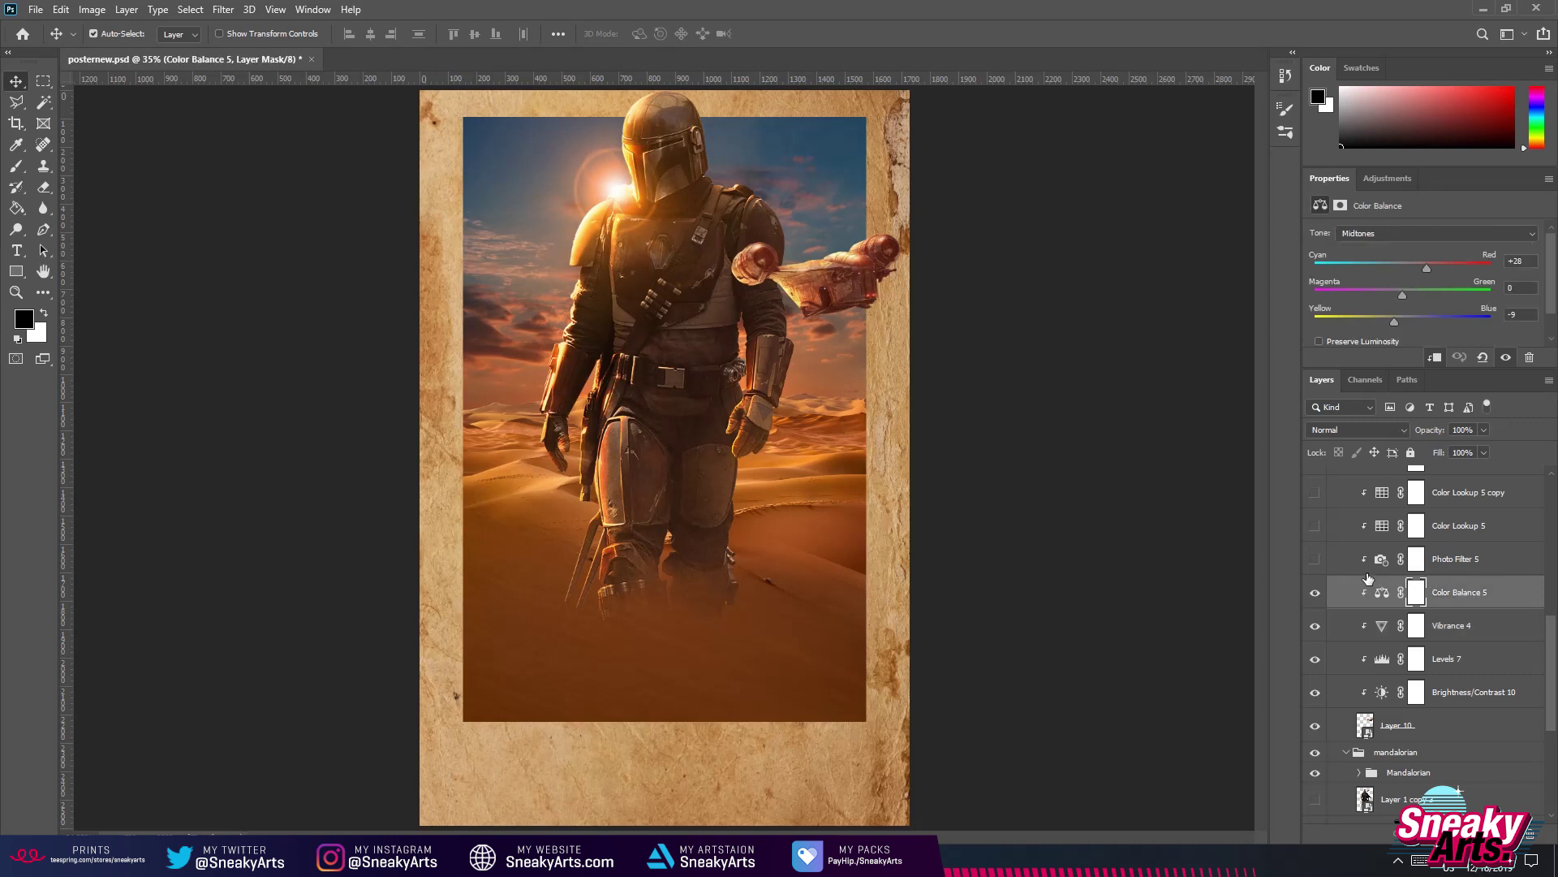
# Turn on Photo Filter 5, Color Lookup 5, Color Lookup 5 copy and copy 2.
pyautogui.click(1315, 559)
pyautogui.click(1498, 568)
pyautogui.click(1315, 525)
pyautogui.click(1434, 540)
pyautogui.scroll(2, 1448, 552)
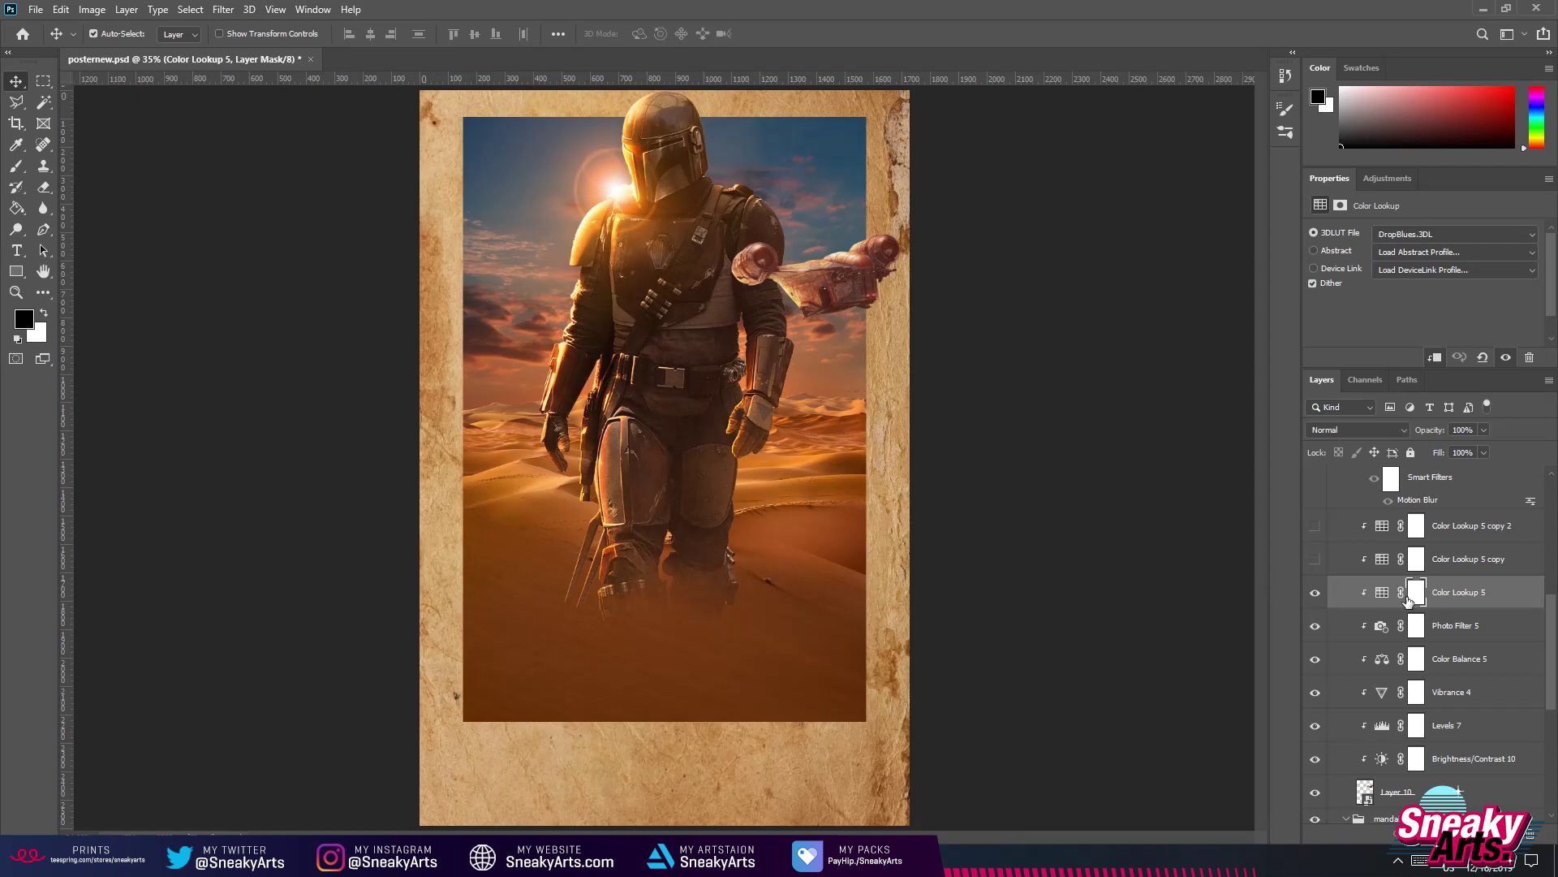
pyautogui.click(1314, 559)
pyautogui.click(1314, 526)
pyautogui.scroll(3, 1372, 594)
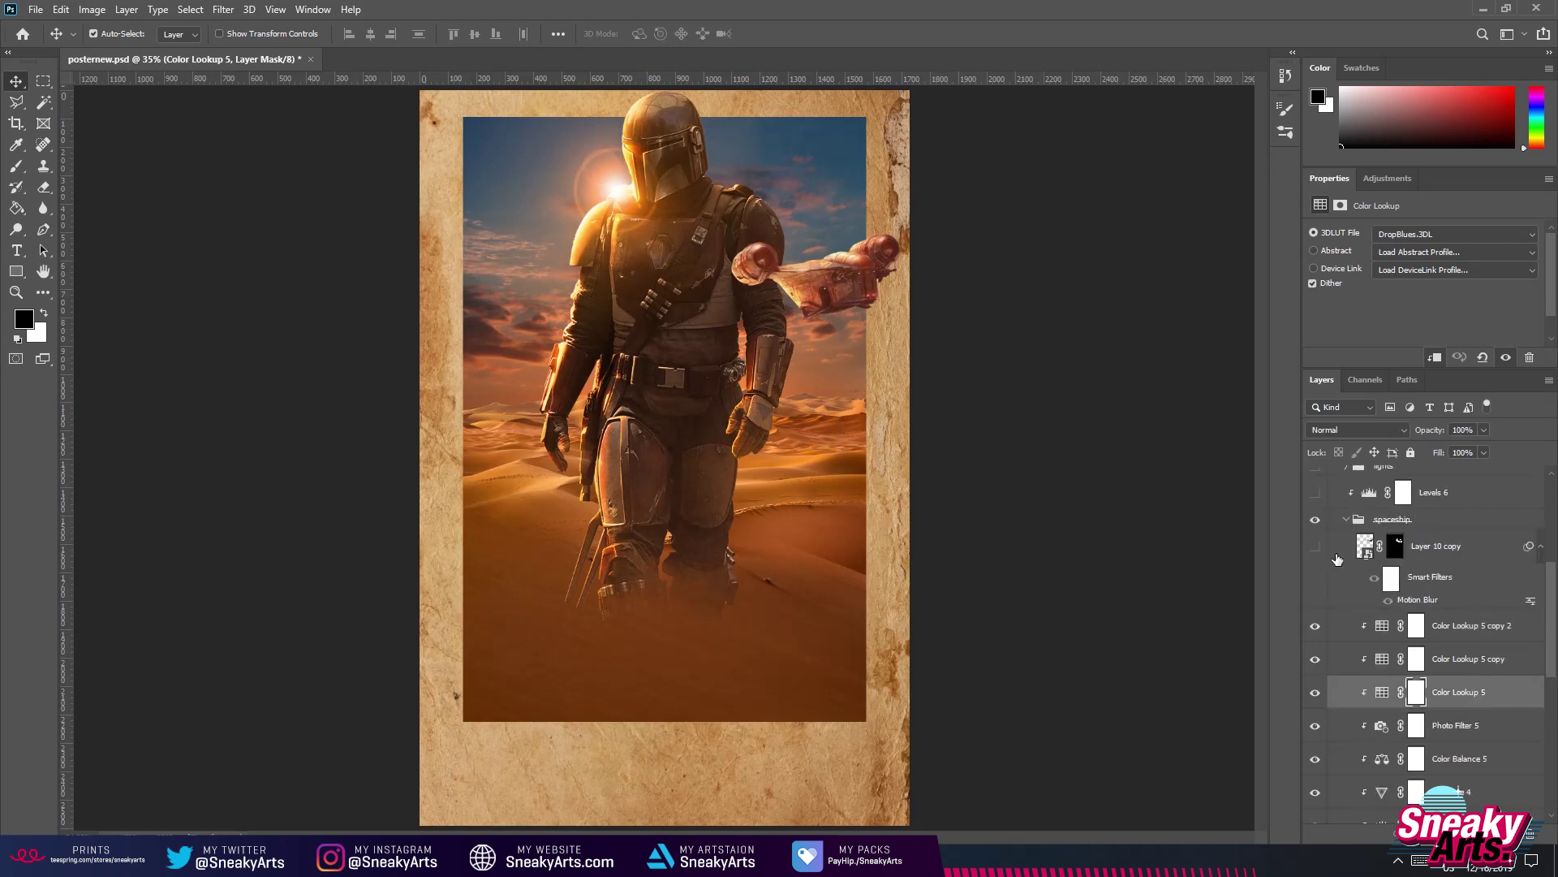
# Show the motion-blurred Layer 10 copy, then hide and collapse the spaceship group.
pyautogui.click(1314, 546)
pyautogui.click(1335, 557)
pyautogui.click(1475, 629)
pyautogui.scroll(-3, 1490, 698)
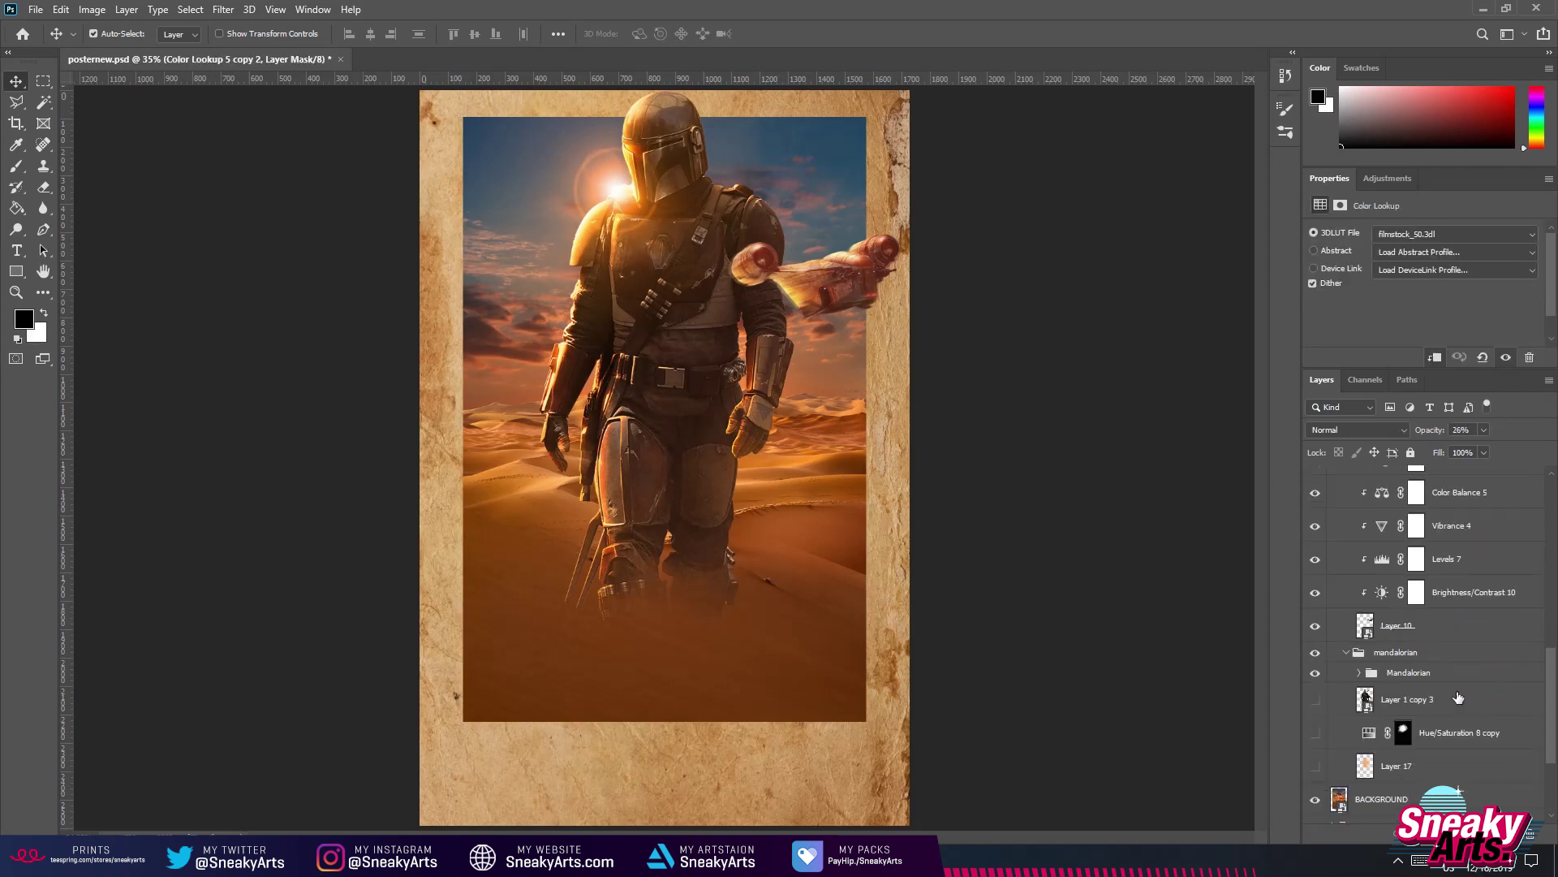
pyautogui.scroll(5, 1490, 698)
pyautogui.scroll(1, 1355, 546)
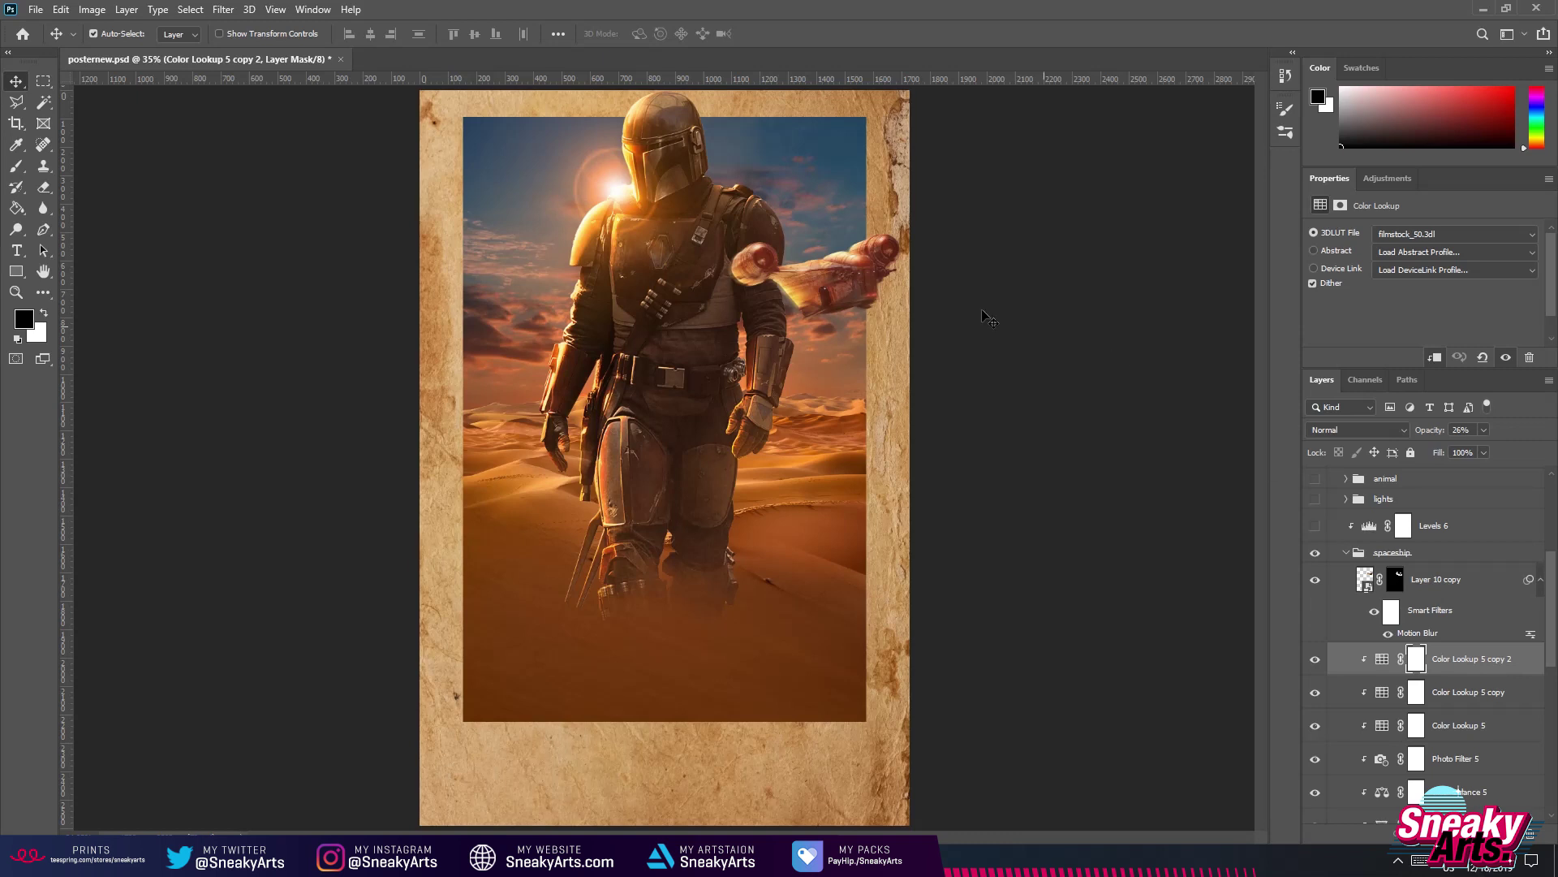
pyautogui.scroll(1, 1327, 572)
pyautogui.click(1316, 586)
pyautogui.click(1347, 586)
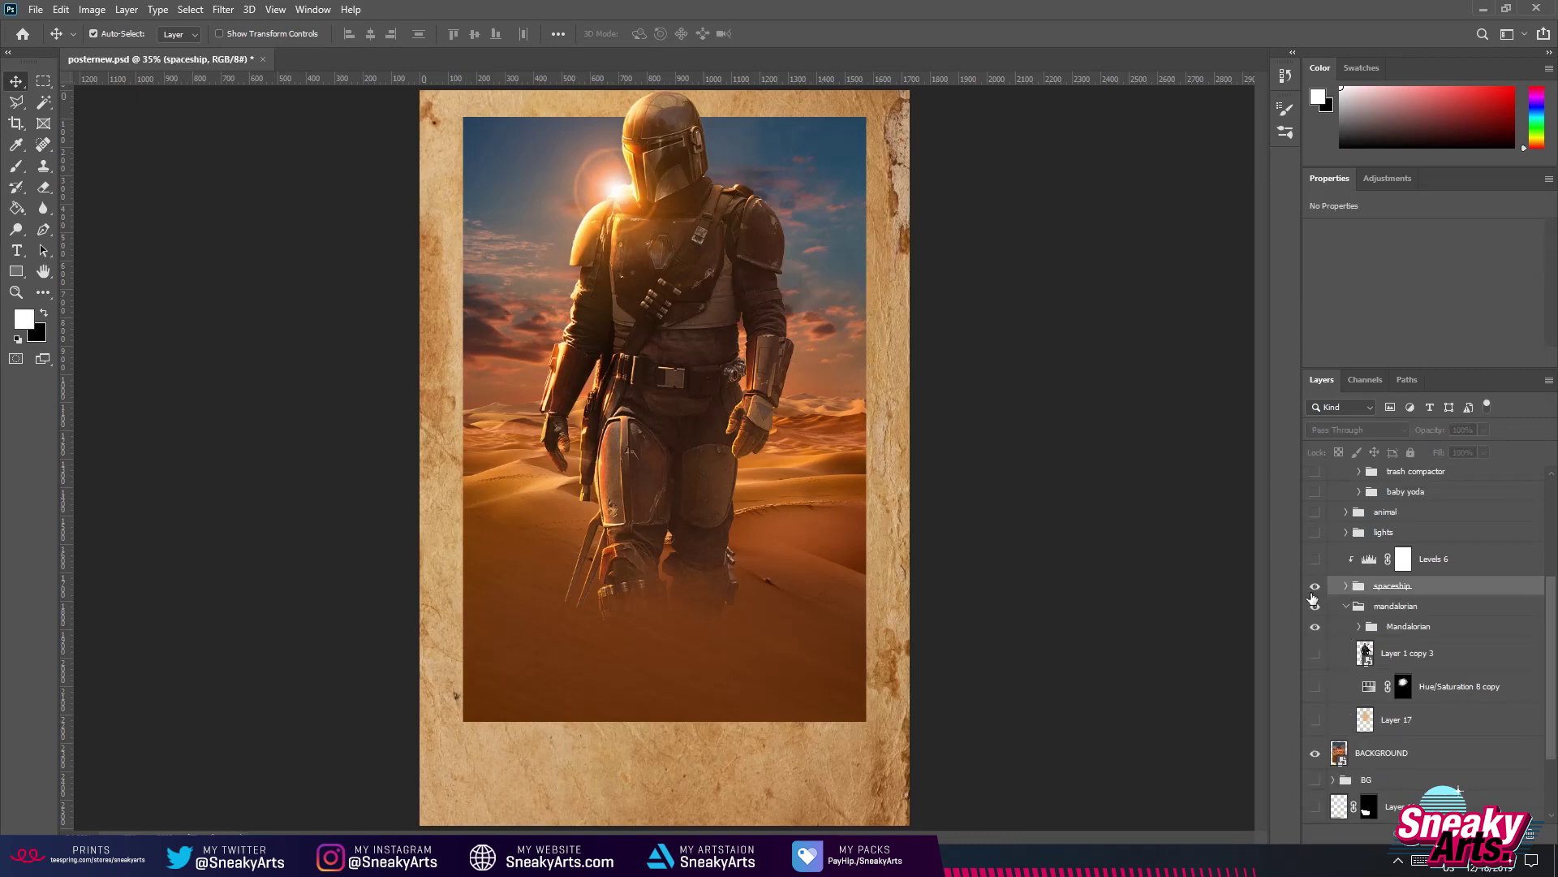
# Show the spaceship and animal groups, turn off the creature's adjustments, and select the ANIMAL layer.
pyautogui.click(1316, 586)
pyautogui.scroll(5, 1368, 702)
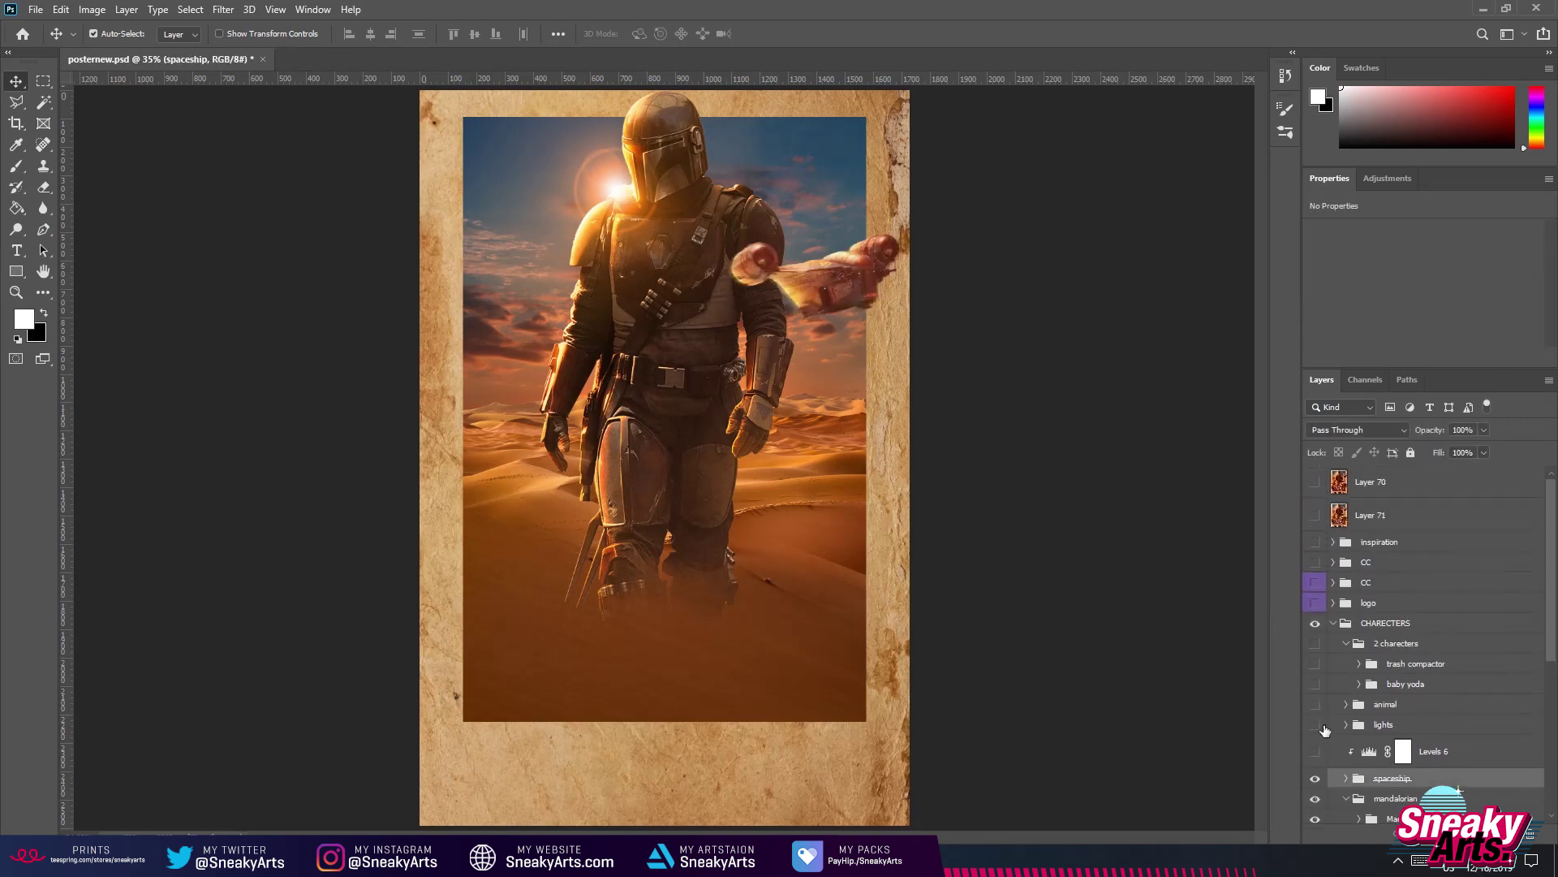
pyautogui.click(1315, 703)
pyautogui.click(1346, 704)
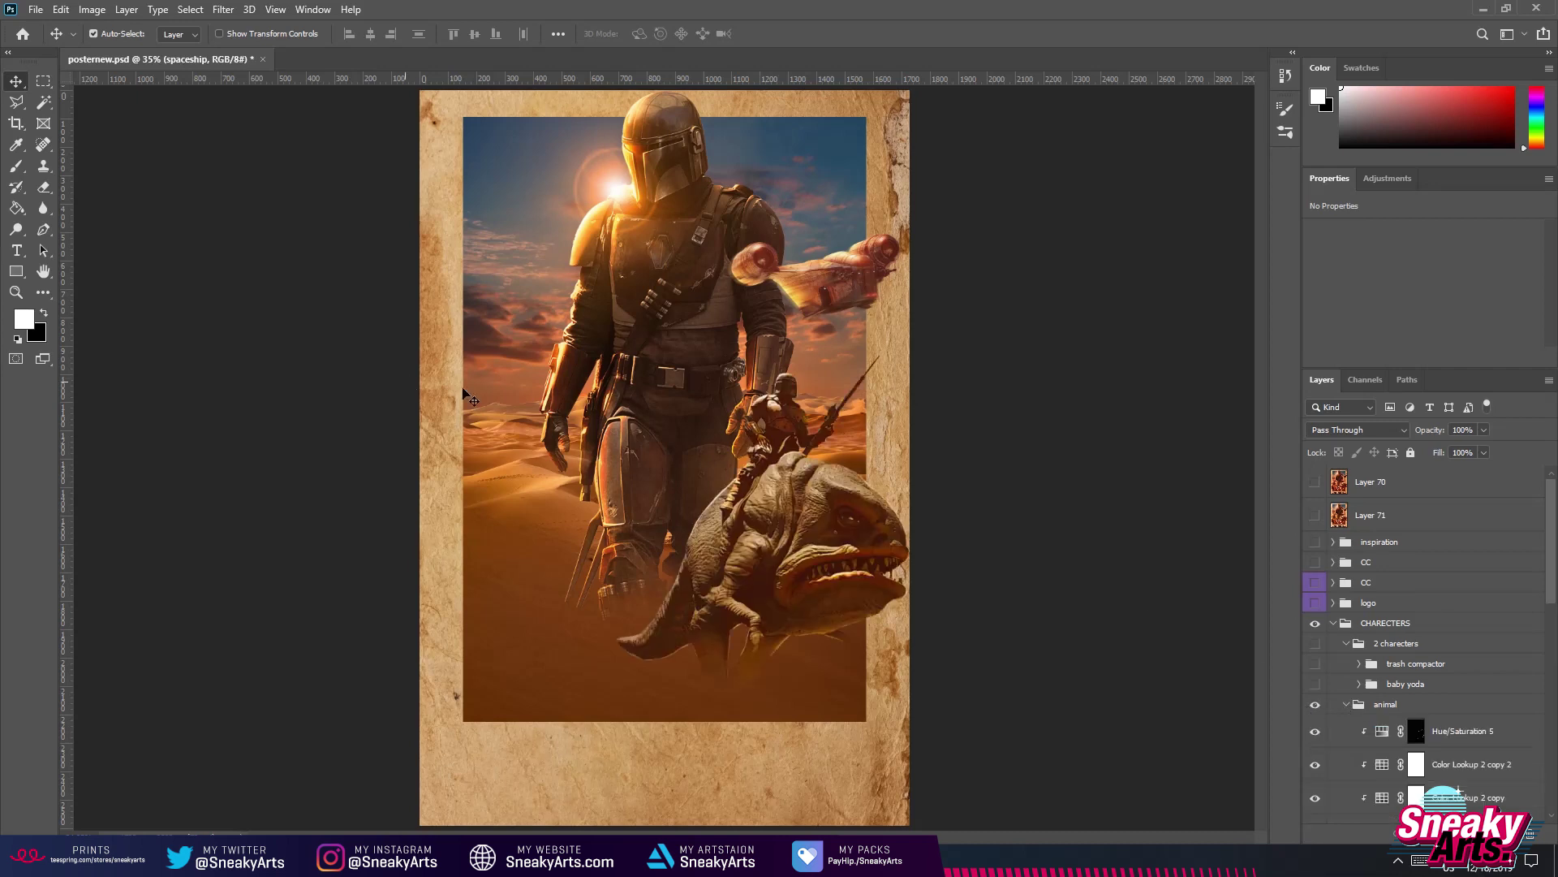
pyautogui.scroll(-5, 1429, 649)
pyautogui.scroll(-4, 1475, 601)
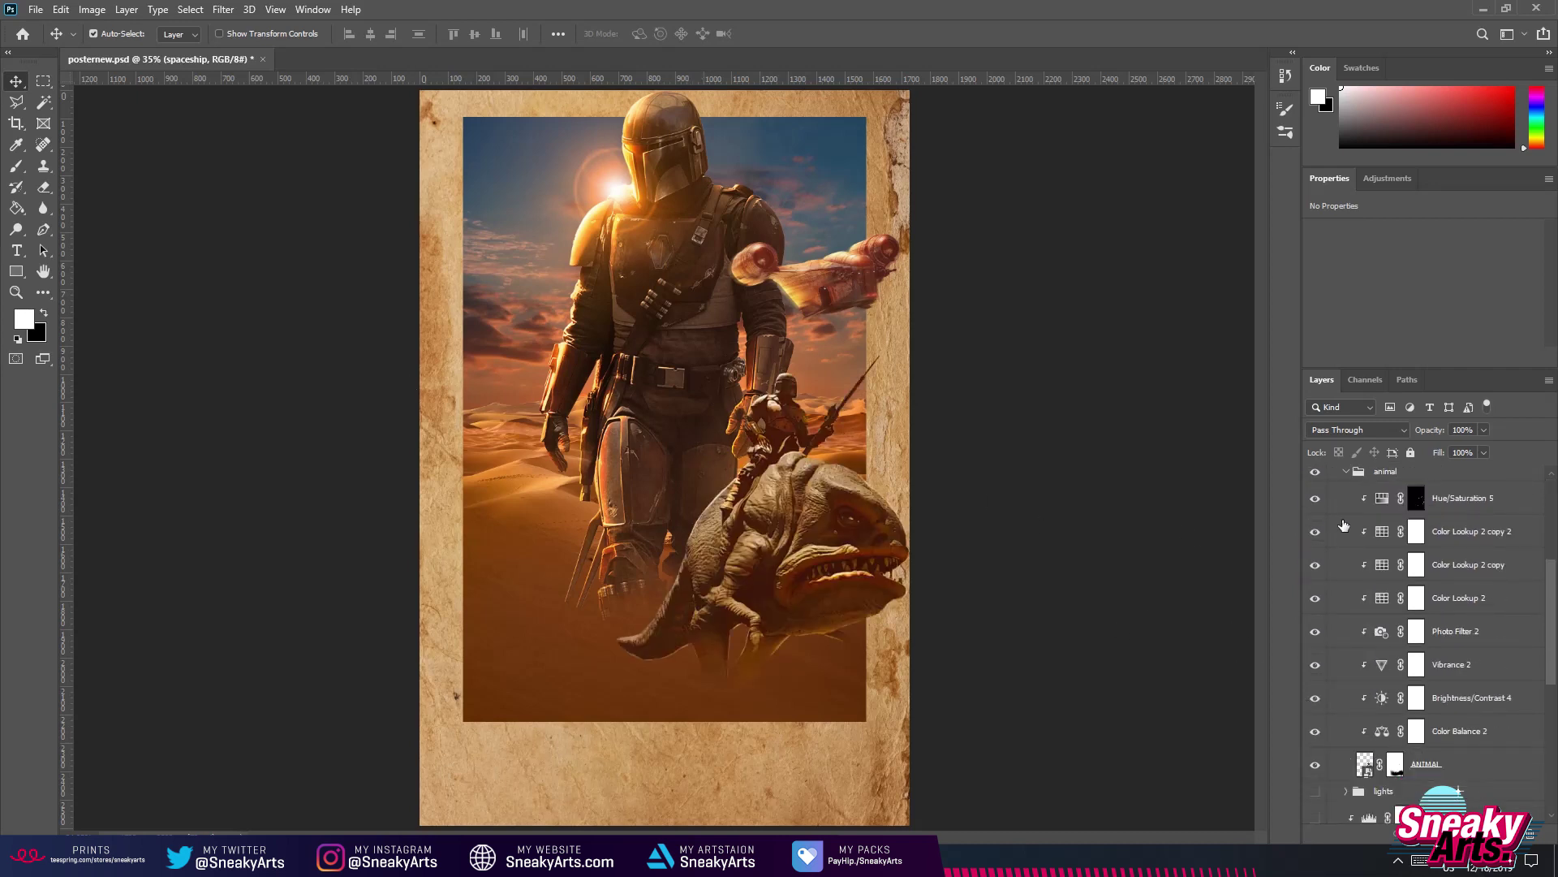
pyautogui.moveTo(1315, 520); pyautogui.dragTo(1307, 719)
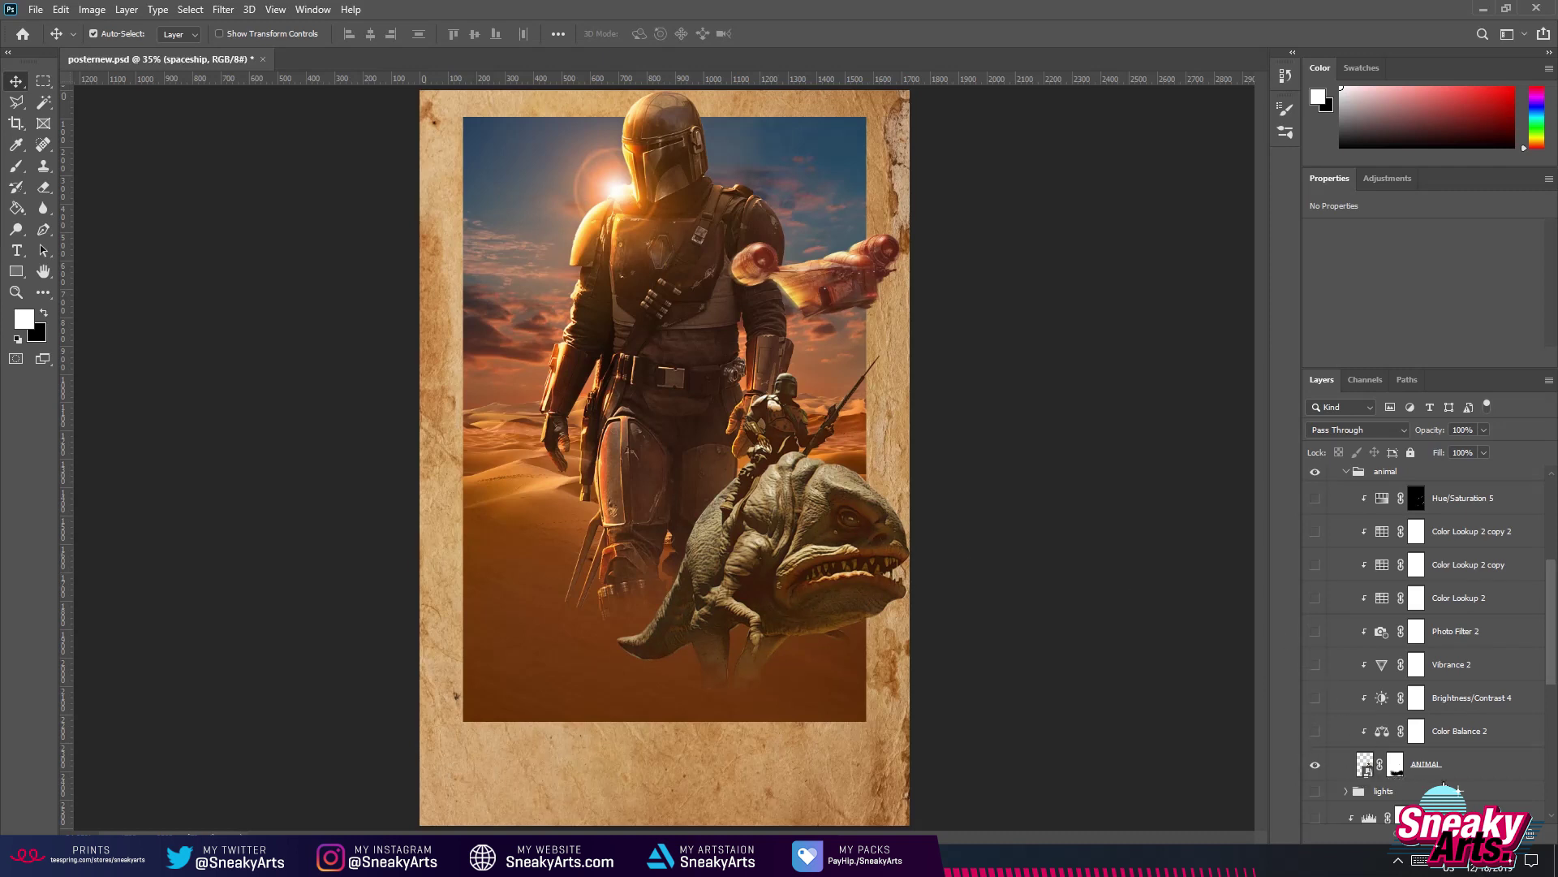
pyautogui.click(1429, 777)
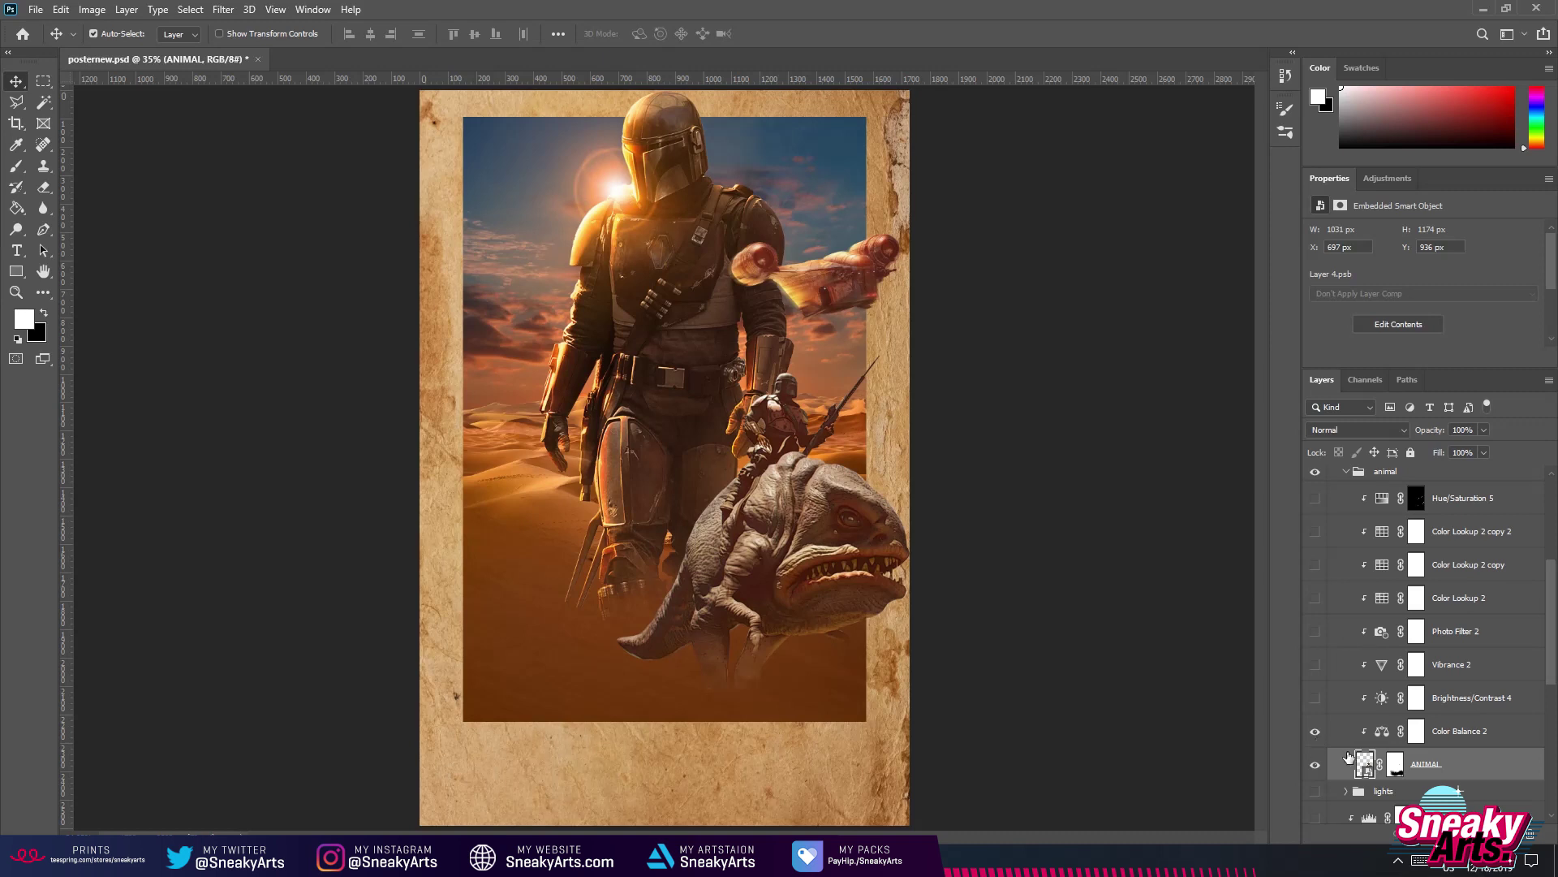
# Re-enable Brightness/Contrast 4, Vibrance 2, Photo Filter 2, Color Lookup 2 and its copies, and Hue/Saturation 5.
pyautogui.click(1316, 699)
pyautogui.click(1416, 698)
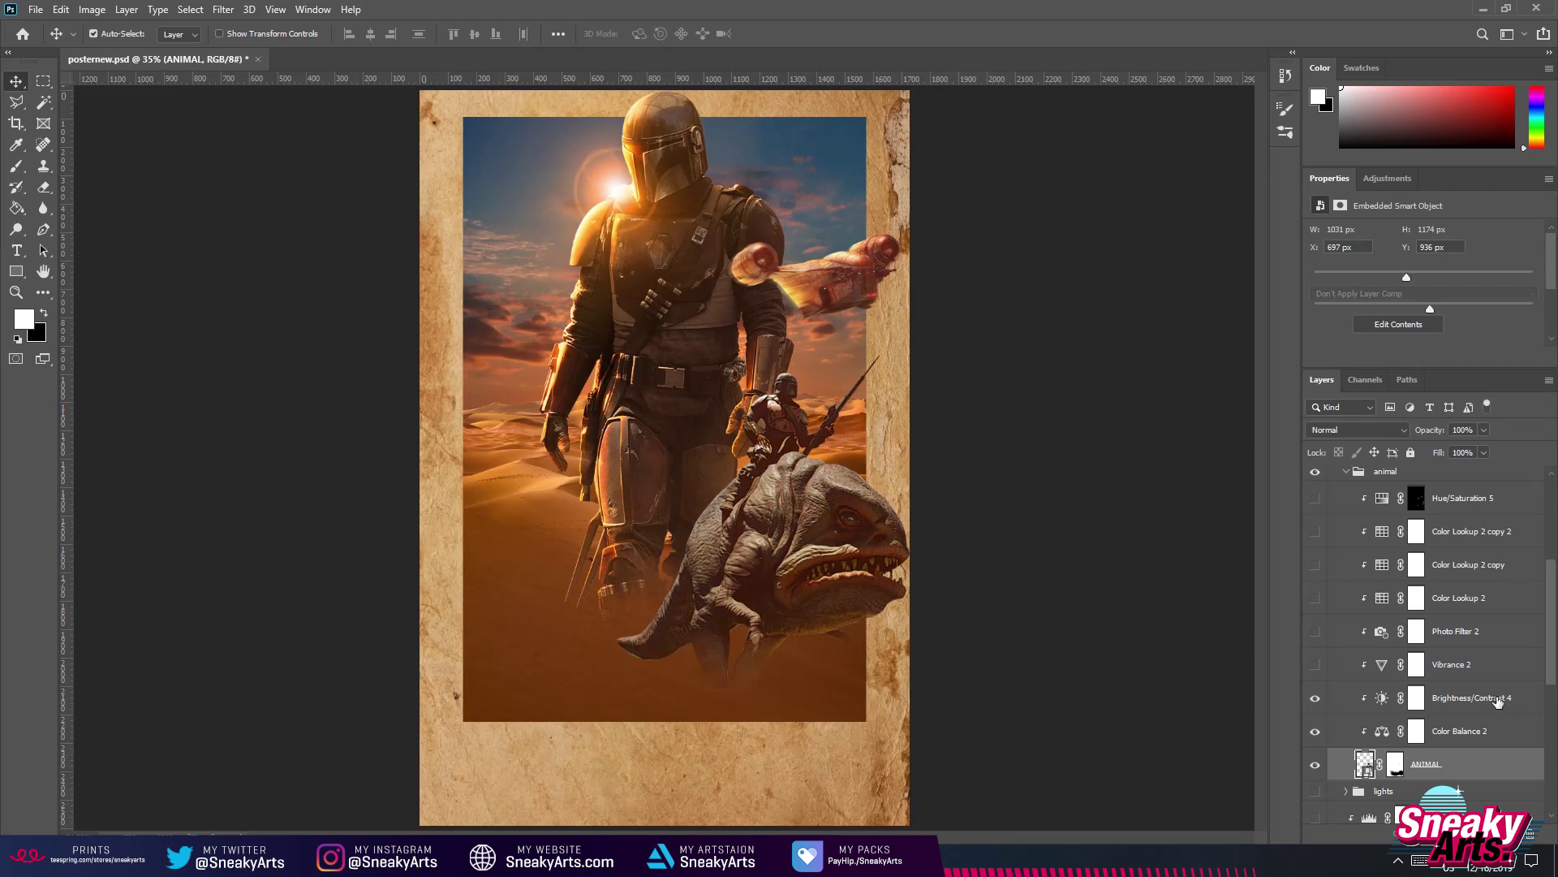
pyautogui.press('x')
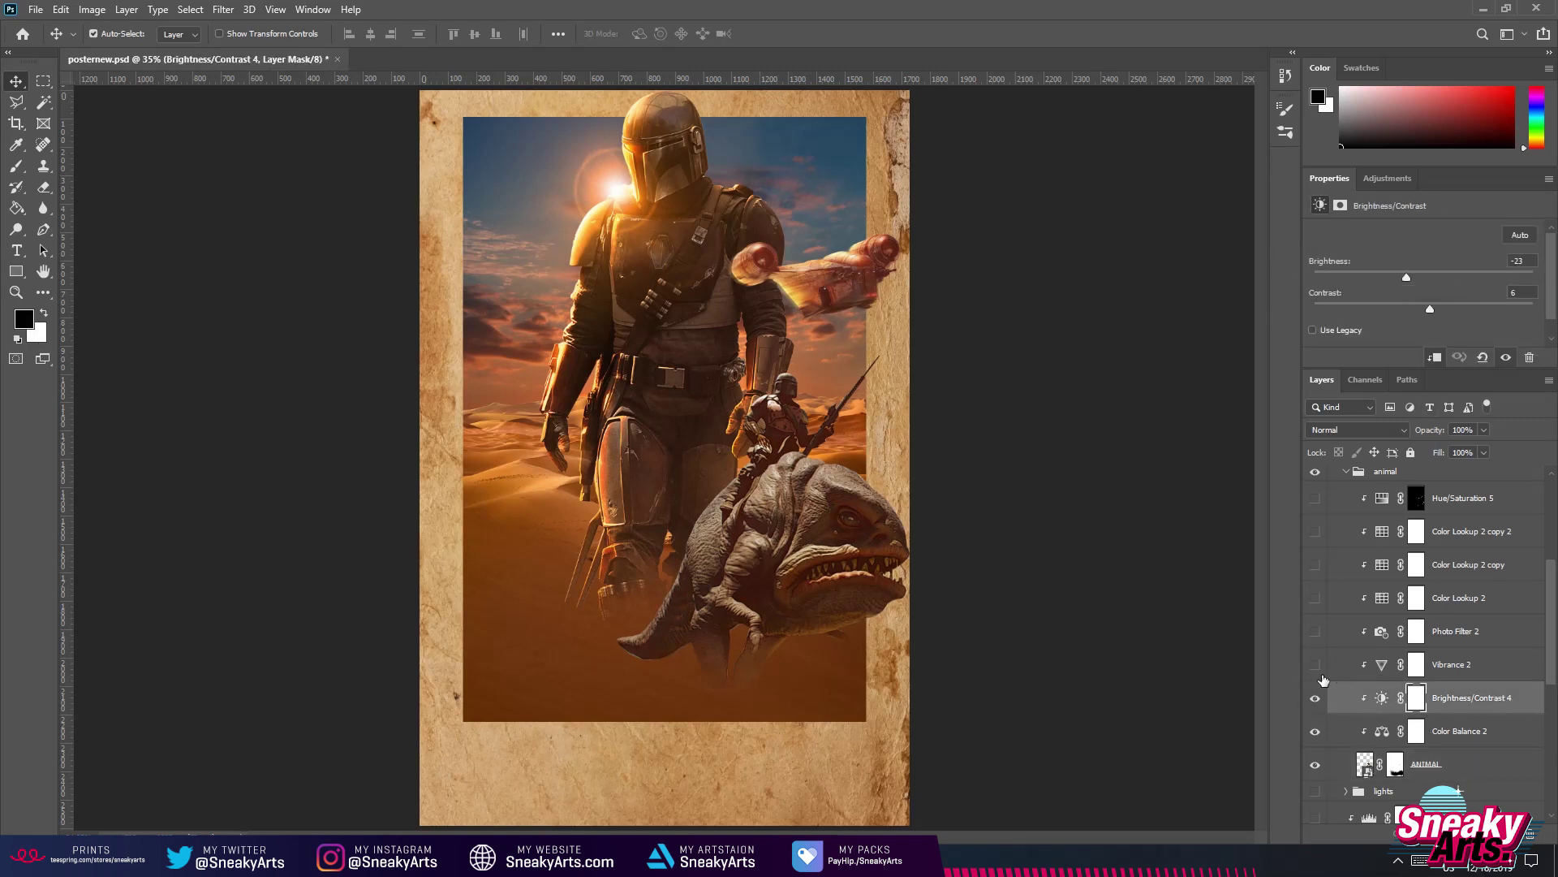
pyautogui.click(1461, 673)
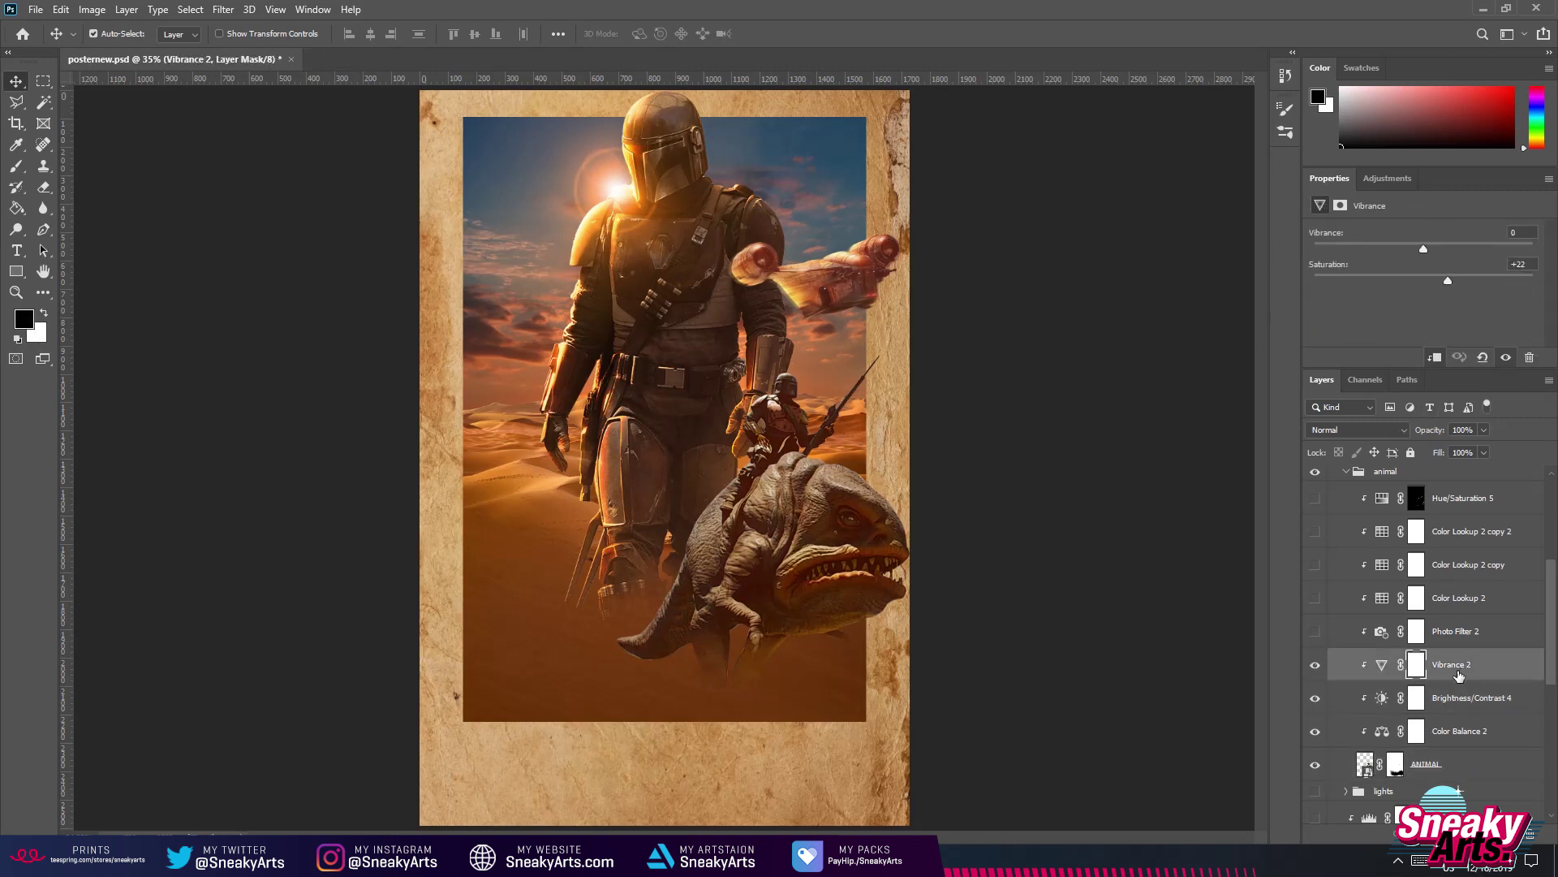
pyautogui.click(1317, 633)
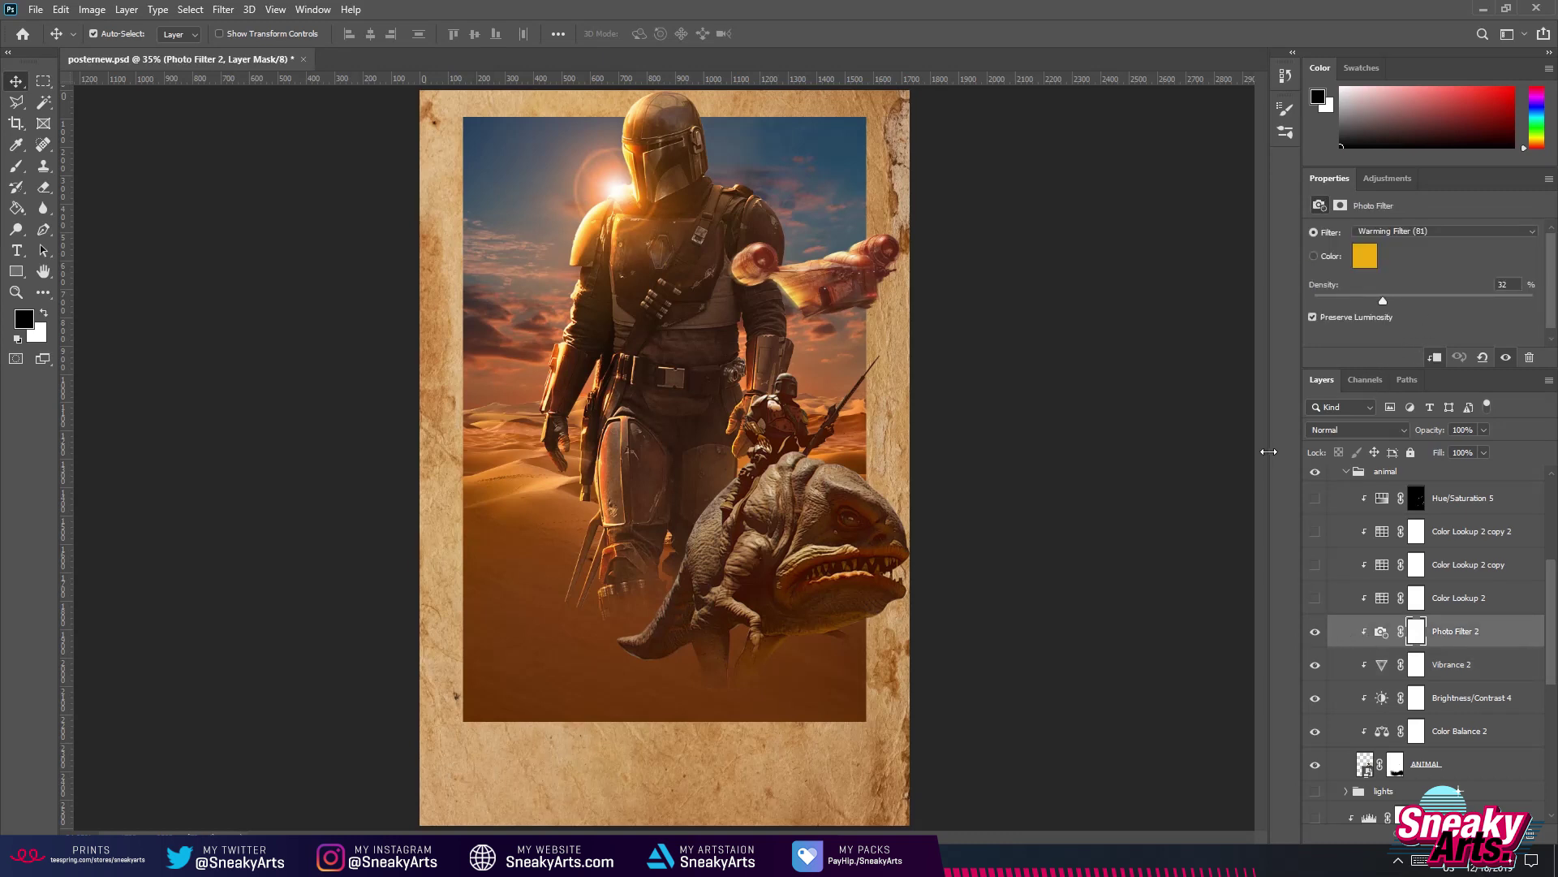
pyautogui.click(1419, 600)
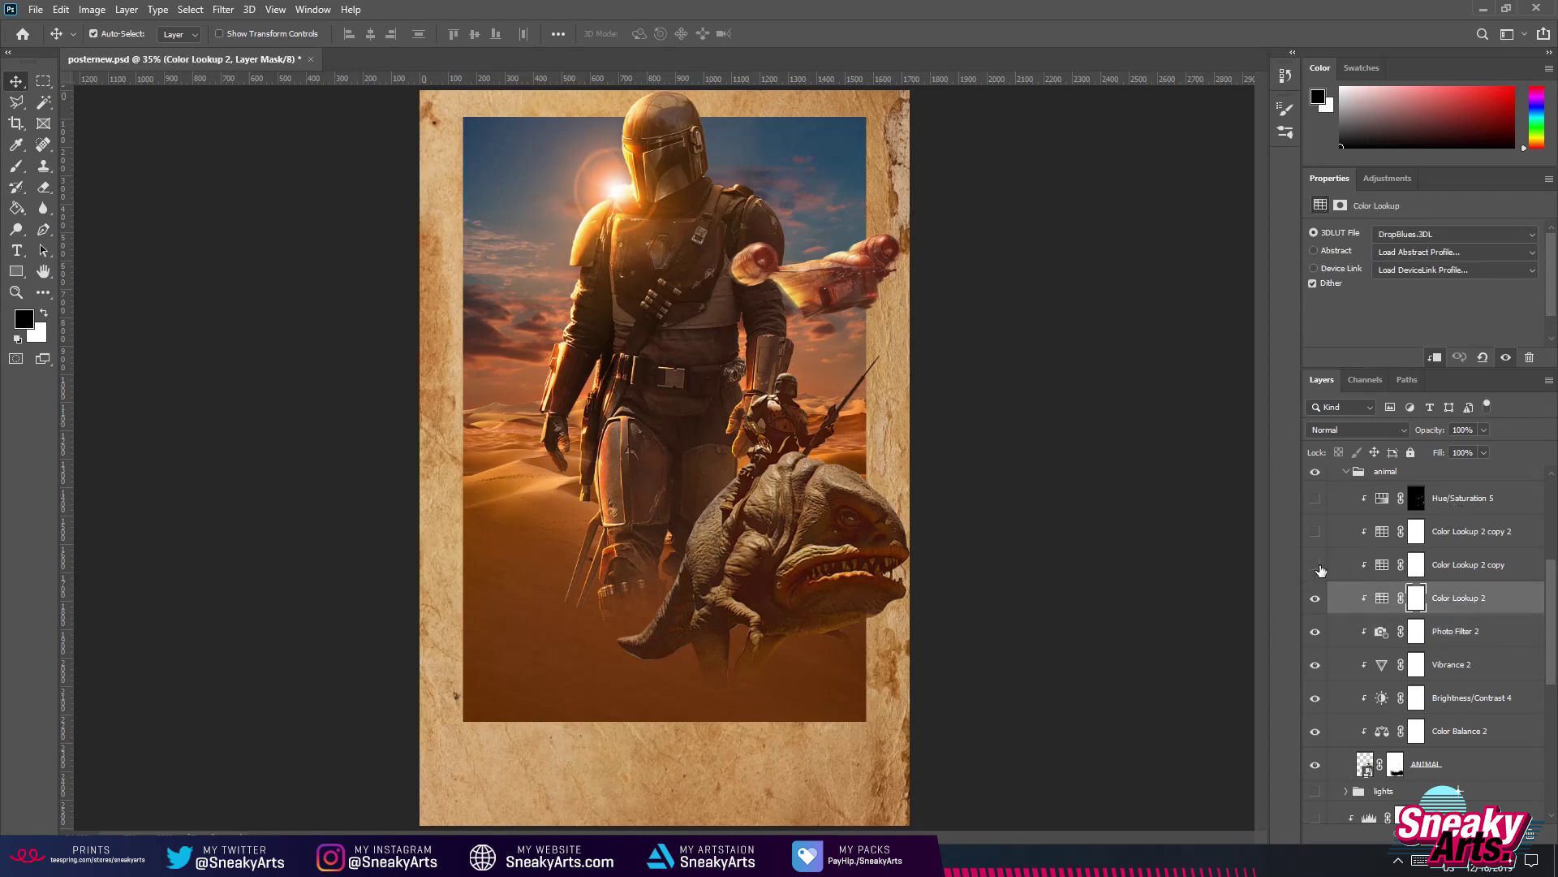
pyautogui.click(1316, 531)
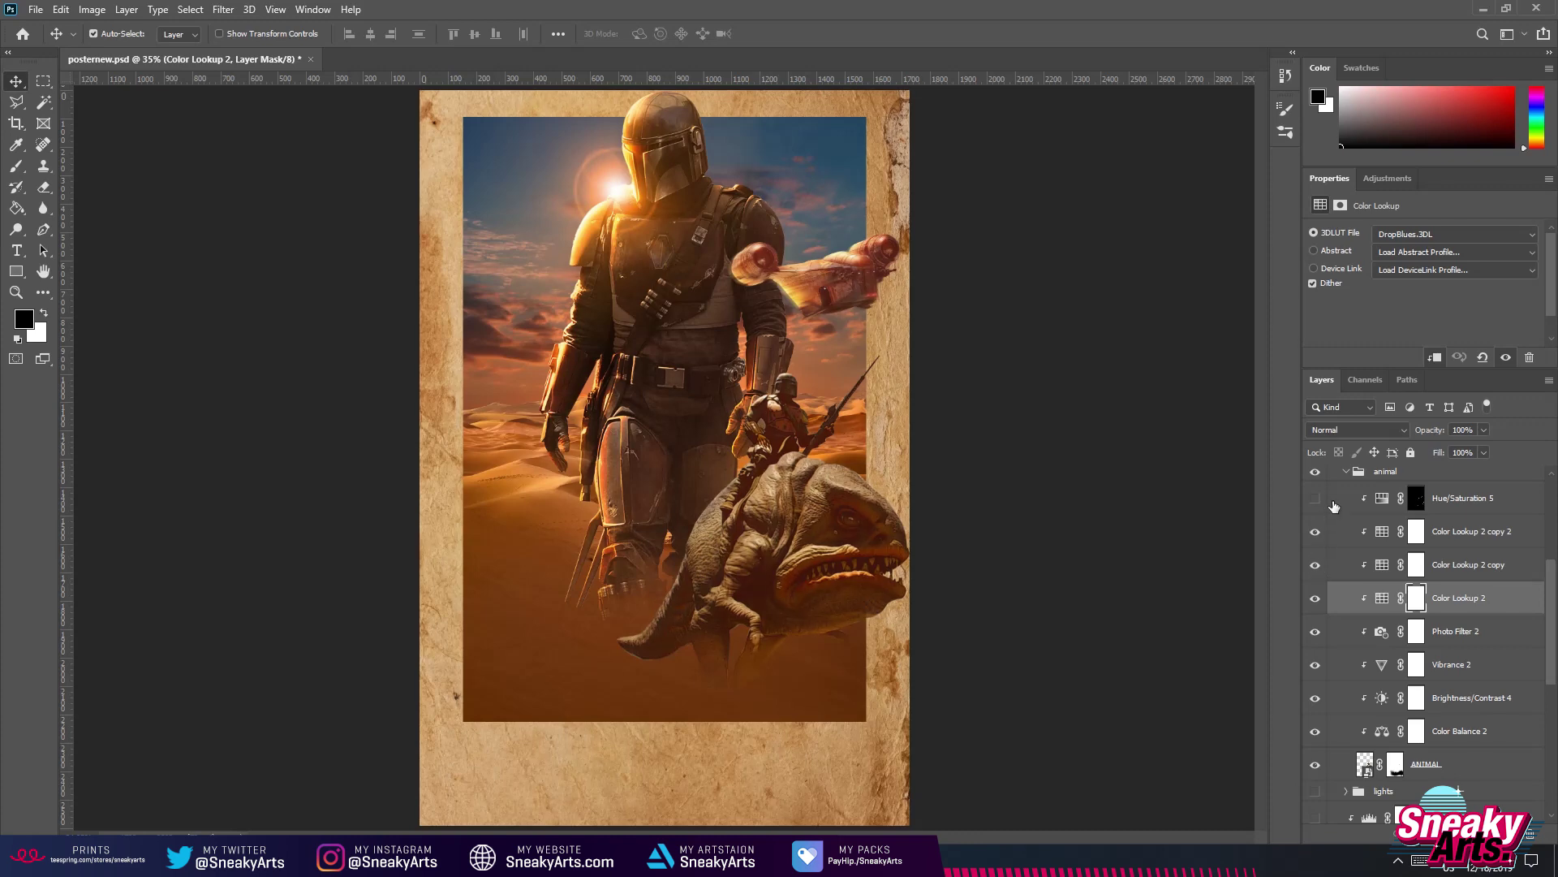
pyautogui.click(1316, 499)
pyautogui.click(1456, 515)
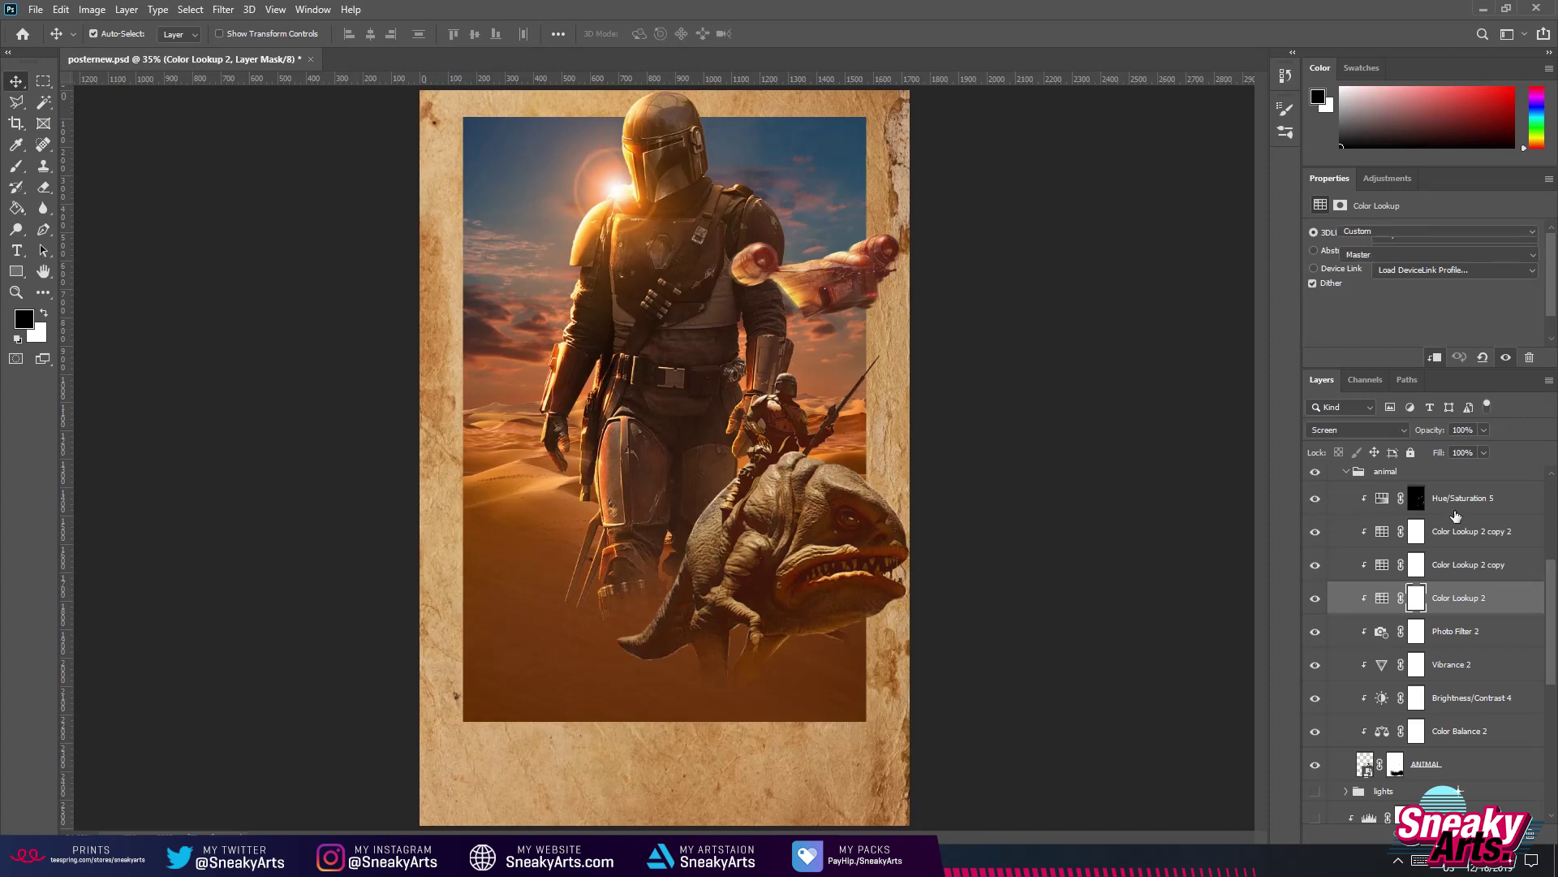
# Release Hue/Saturation 5's clipping mask and clip it back onto the creature layer.
pyautogui.rightClick(1509, 488)
pyautogui.click(1521, 502)
pyautogui.rightClick(1520, 500)
pyautogui.click(1364, 469)
pyautogui.rightClick(1507, 507)
pyautogui.click(1445, 470)
pyautogui.click(1315, 500)
pyautogui.click(1316, 506)
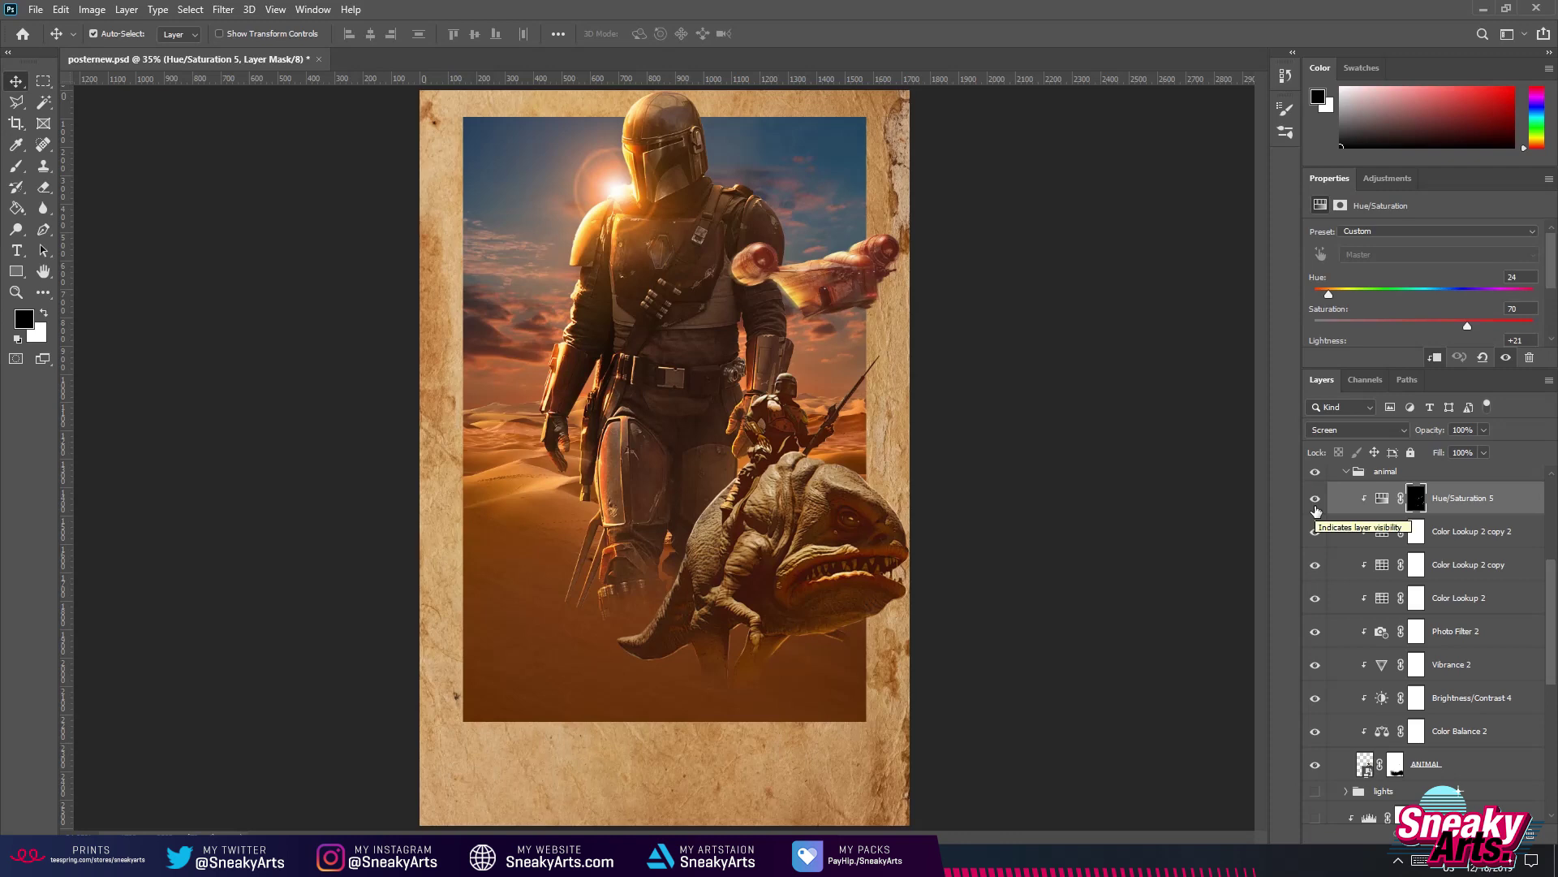
# Zoom in on the creature, pick the Brush tool, and zoom back out to the whole poster.
pyautogui.hotkey('ctrl', '+')
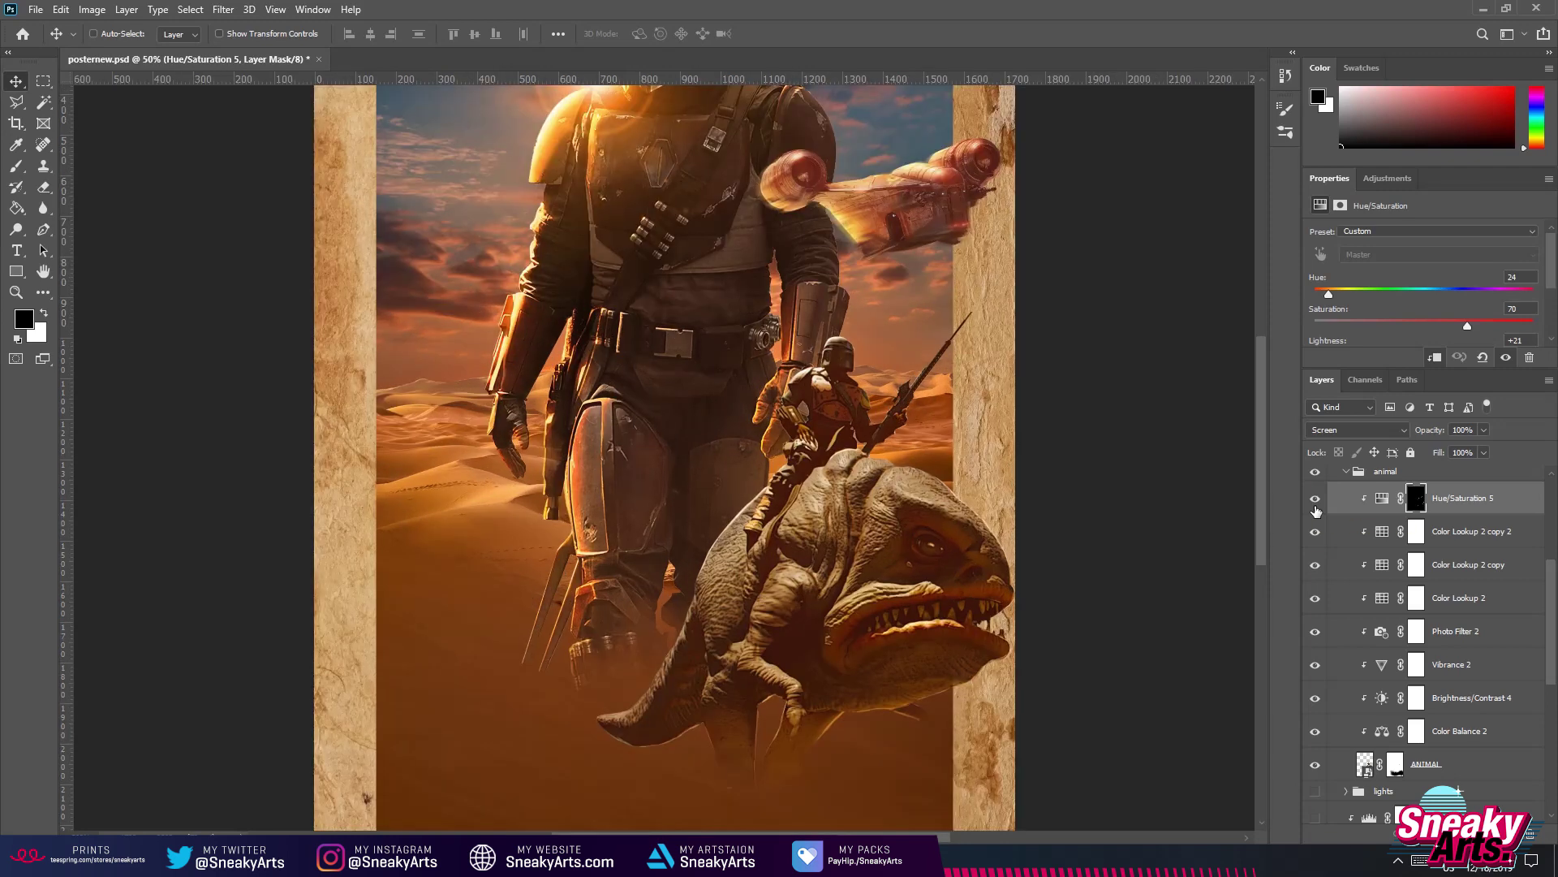
pyautogui.click(15, 166)
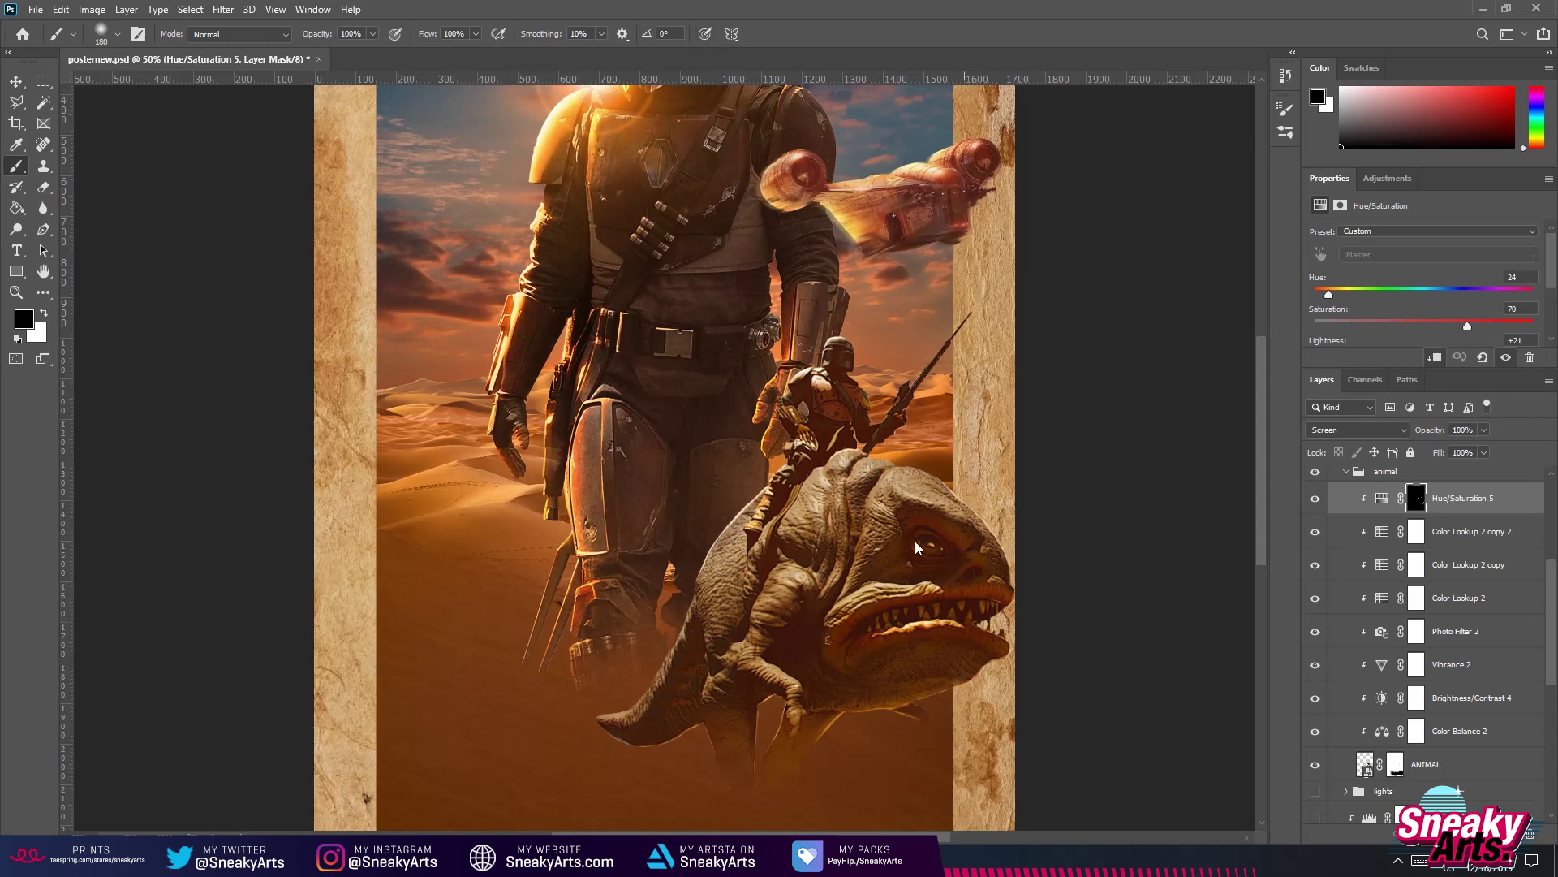
pyautogui.hotkey('ctrl', '-')
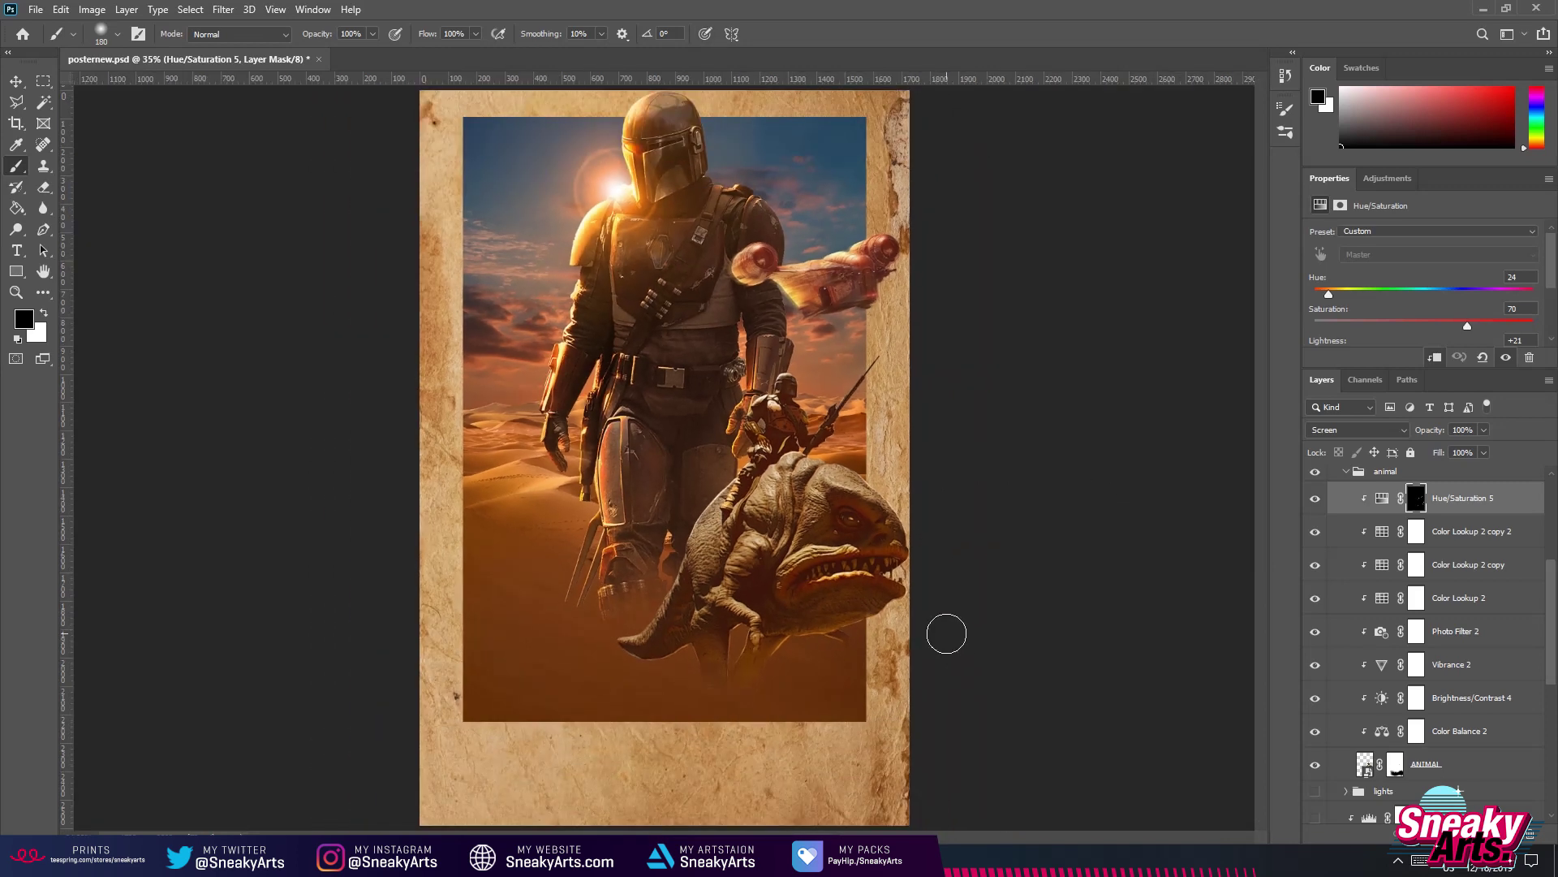
pyautogui.scroll(2, 1314, 605)
# Collapse the animal group, then show and expand the baby yoda group with all its adjustment layers hidden.
pyautogui.click(1347, 605)
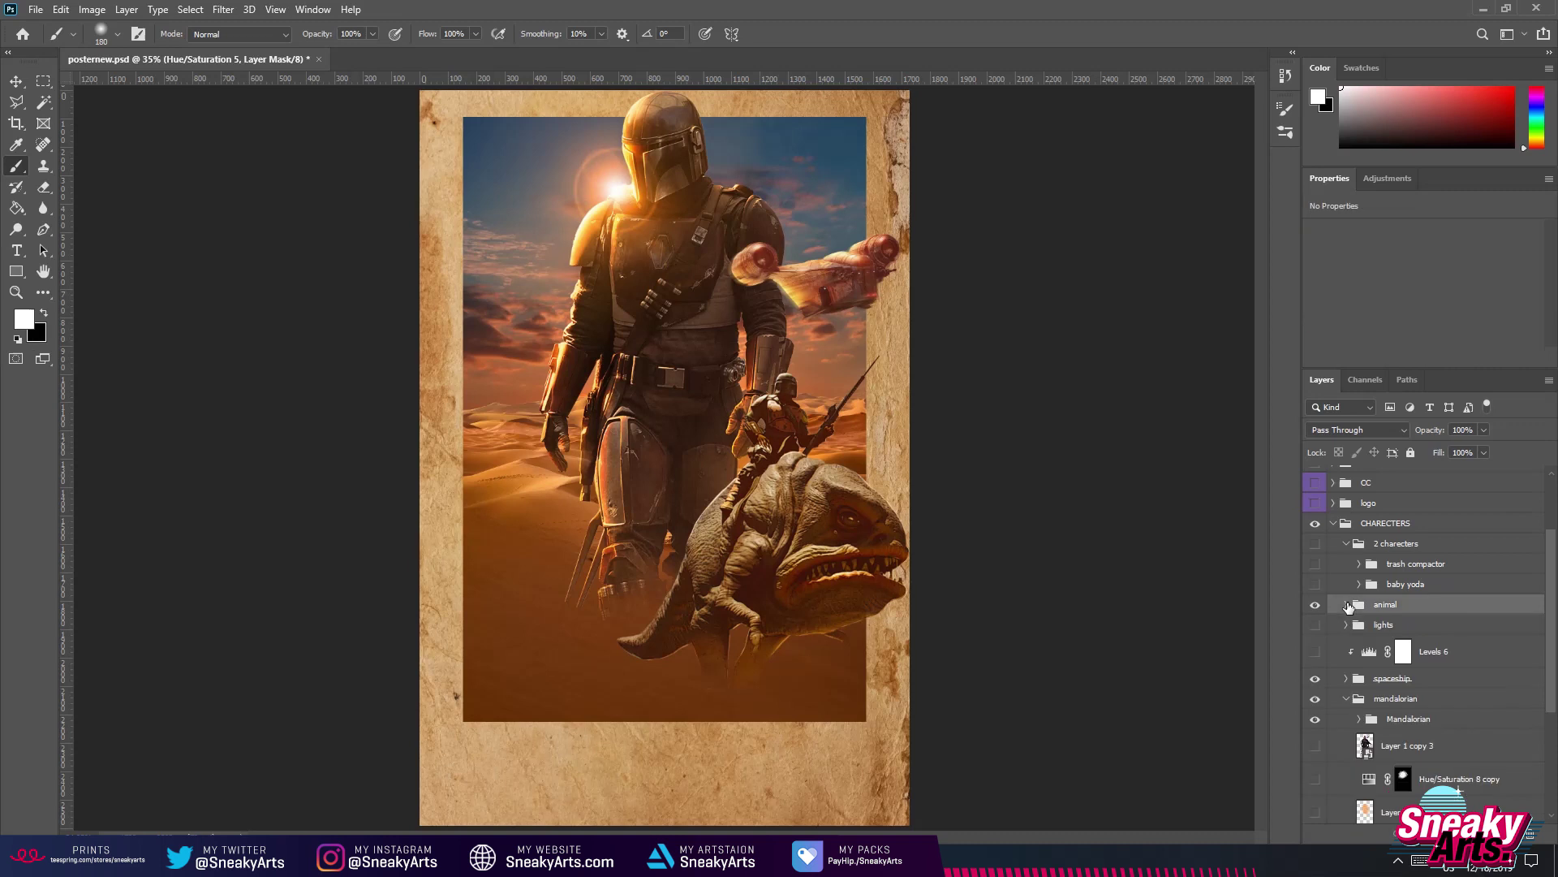
pyautogui.click(1315, 584)
pyautogui.click(1361, 584)
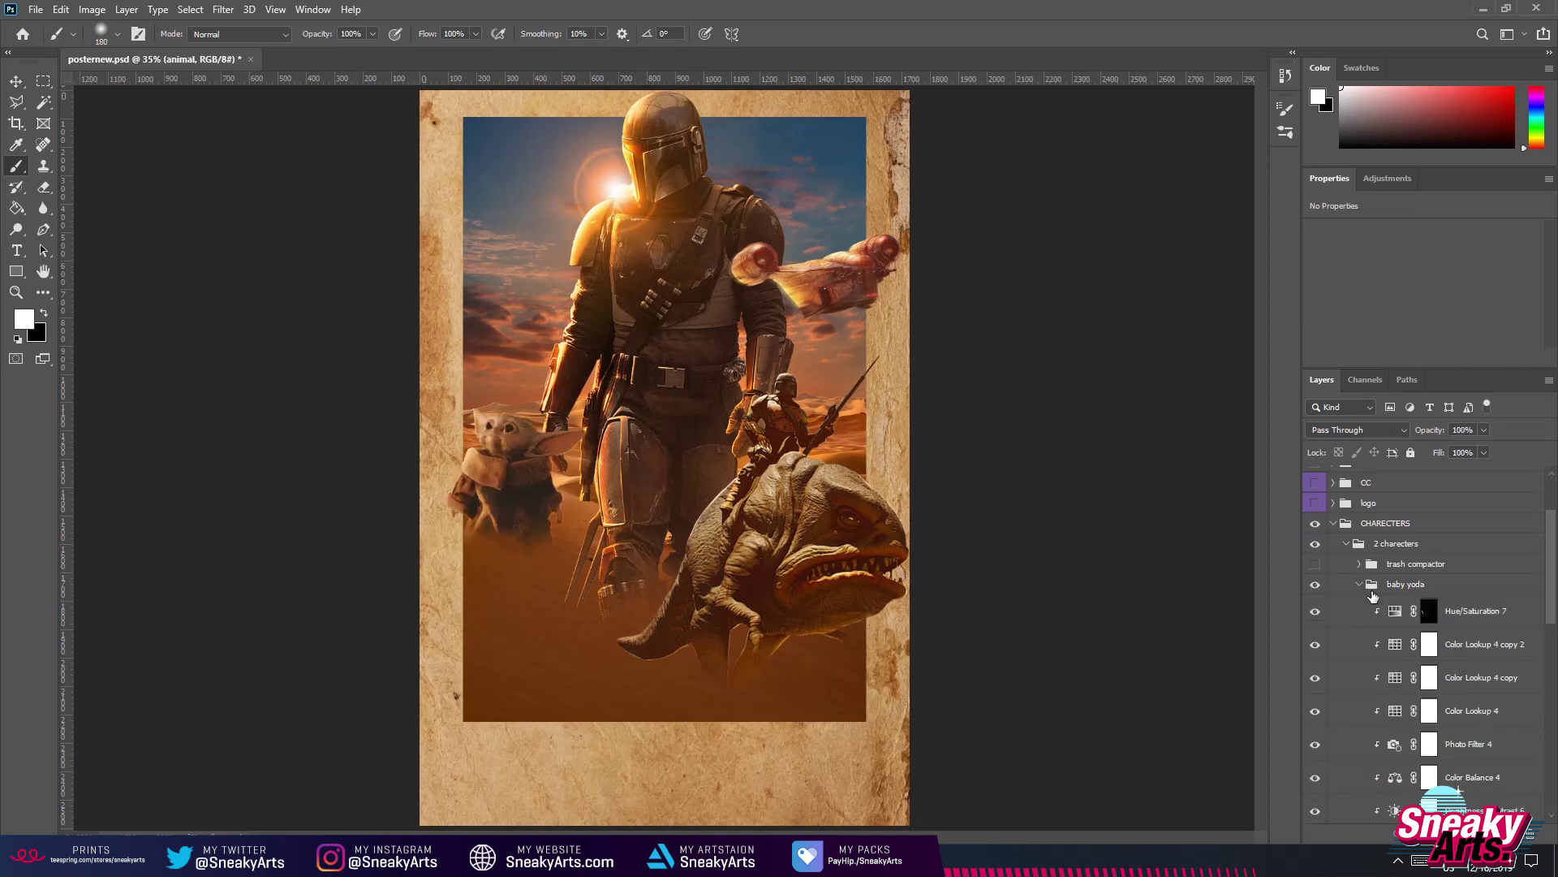
pyautogui.scroll(-2, 1380, 649)
pyautogui.moveTo(1322, 613); pyautogui.dragTo(1323, 673)
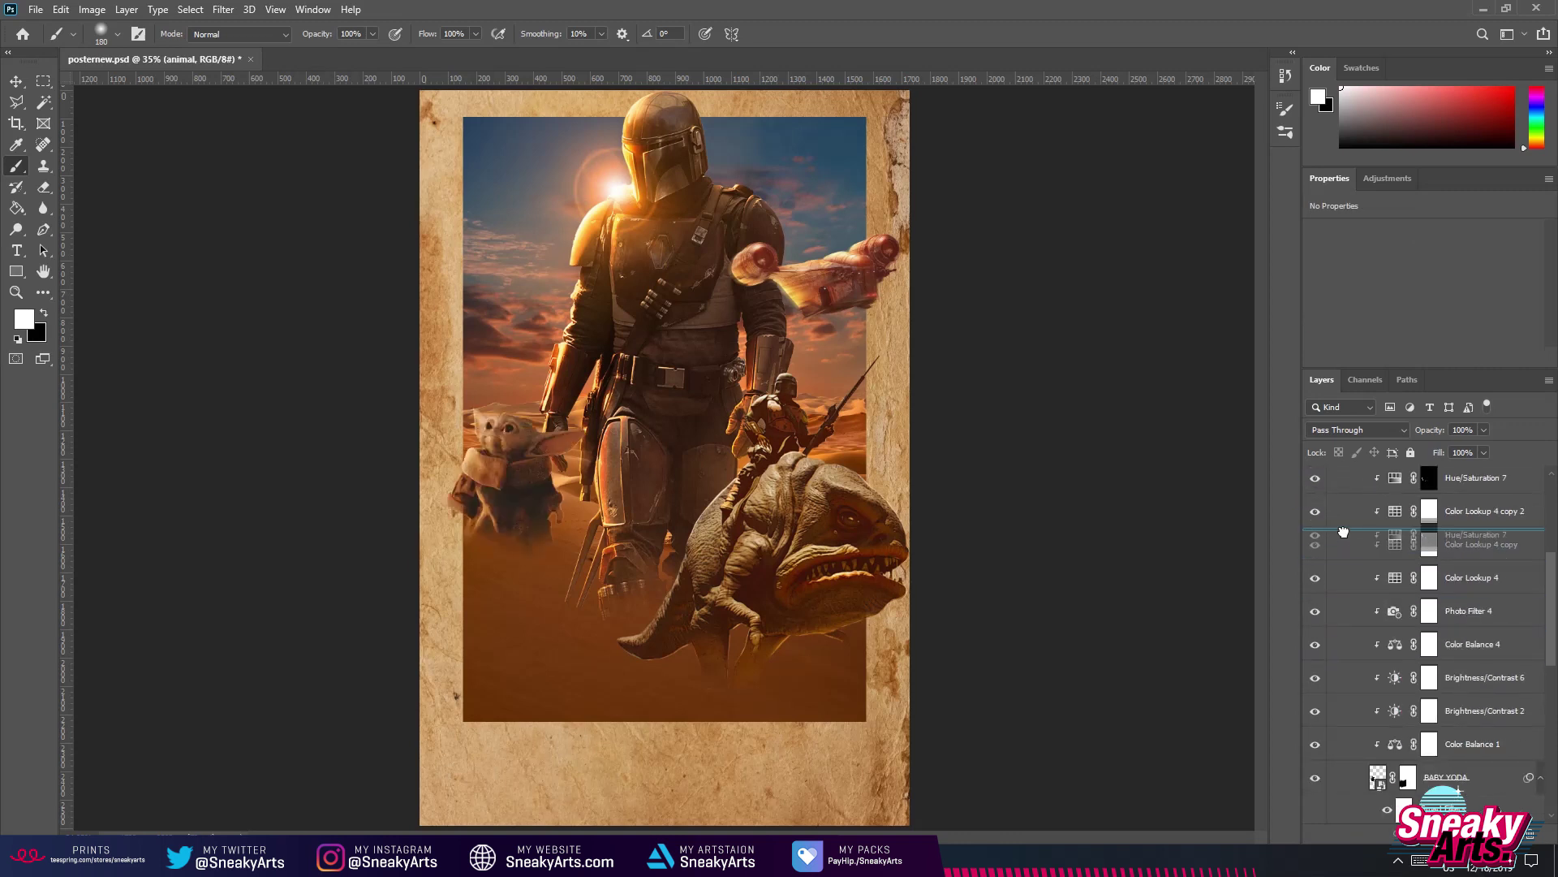
pyautogui.click(1428, 479)
pyautogui.moveTo(1316, 482); pyautogui.dragTo(1316, 748)
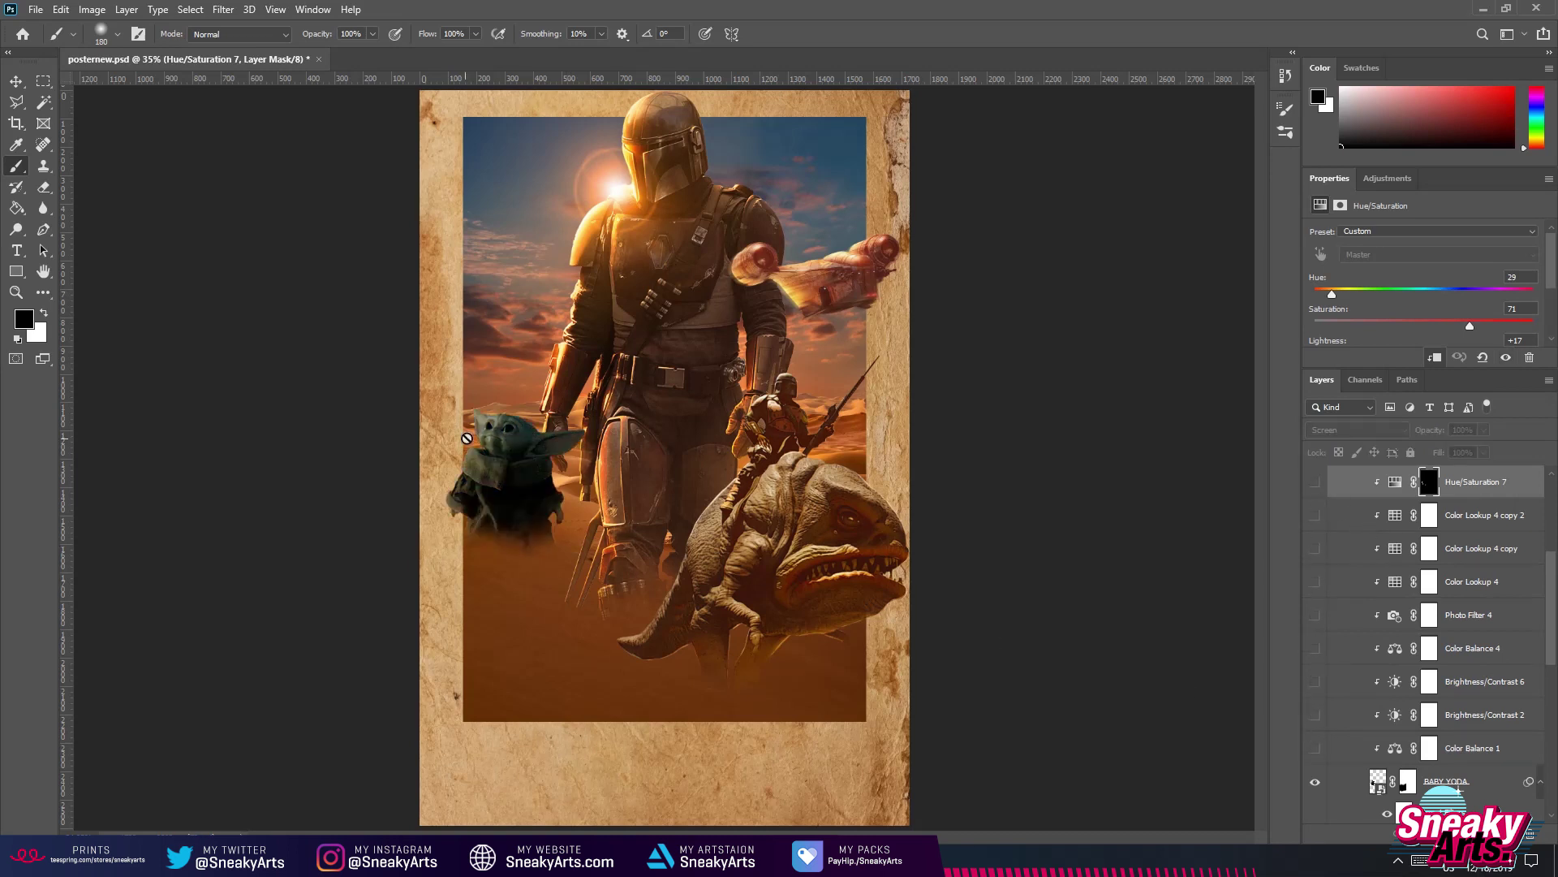
pyautogui.click(17, 81)
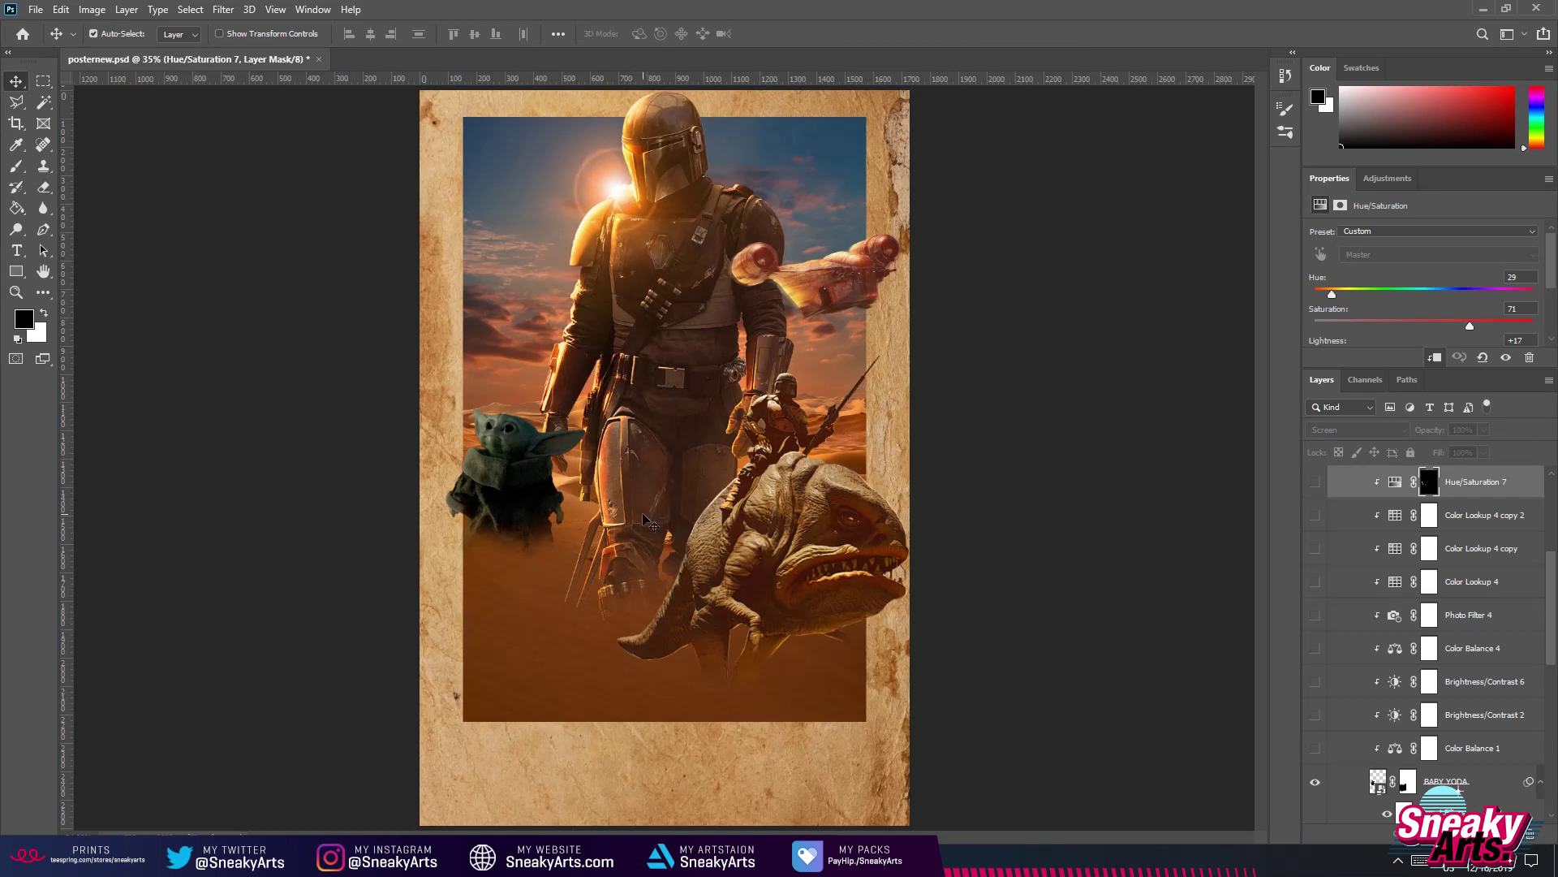
# Re-enable Color Balance 1, Brightness/Contrast 2 and 6, Color Balance 4 and Photo Filter 4, checking their settings.
pyautogui.click(1316, 749)
pyautogui.click(1490, 755)
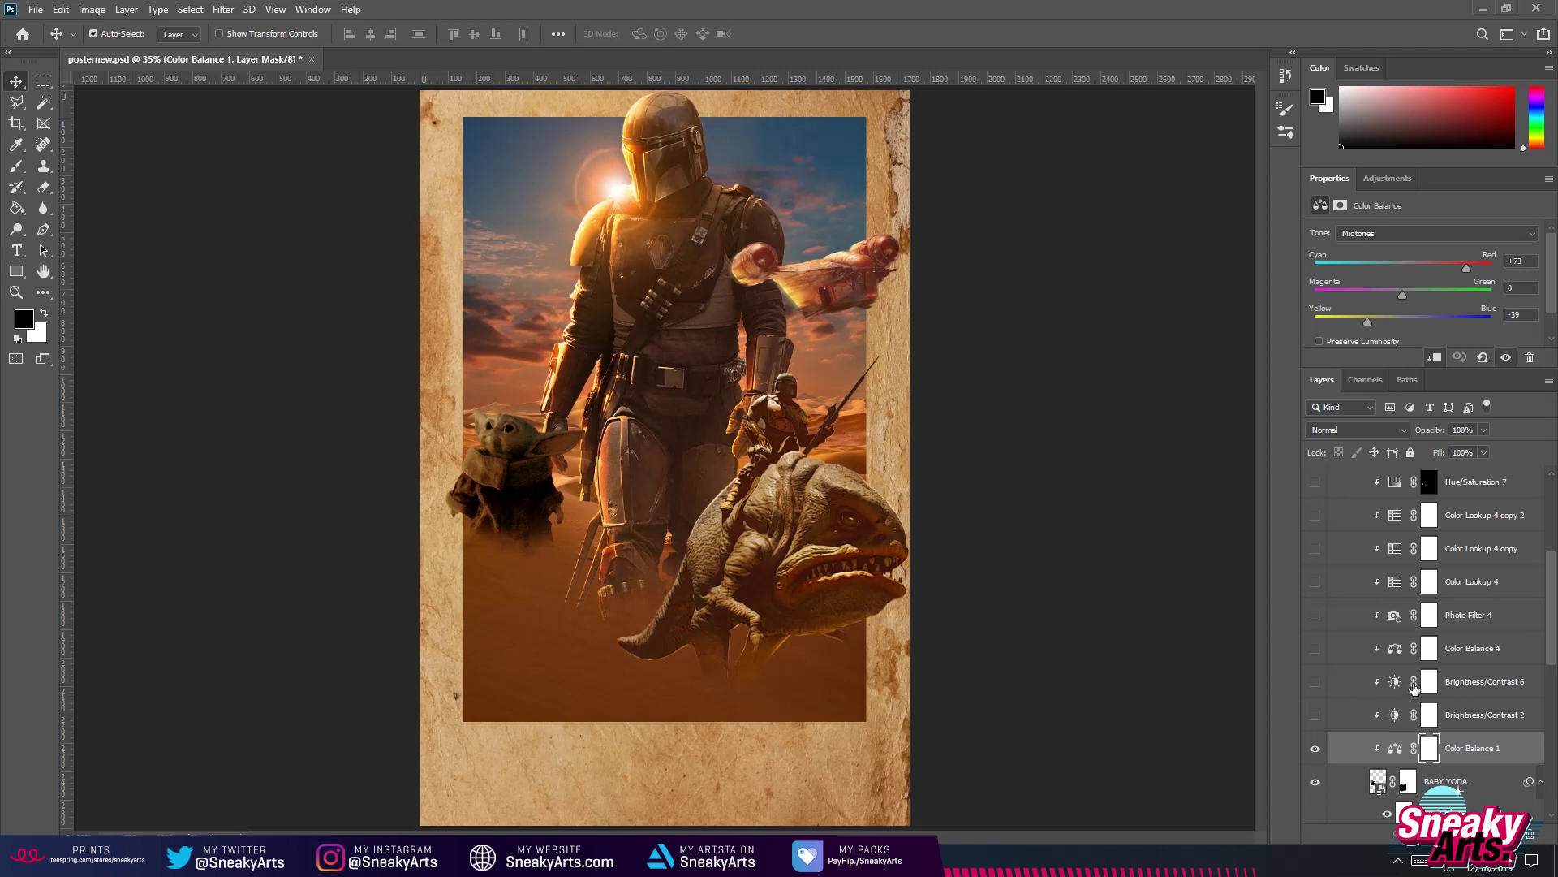
pyautogui.scroll(1, 1412, 688)
pyautogui.click(1315, 748)
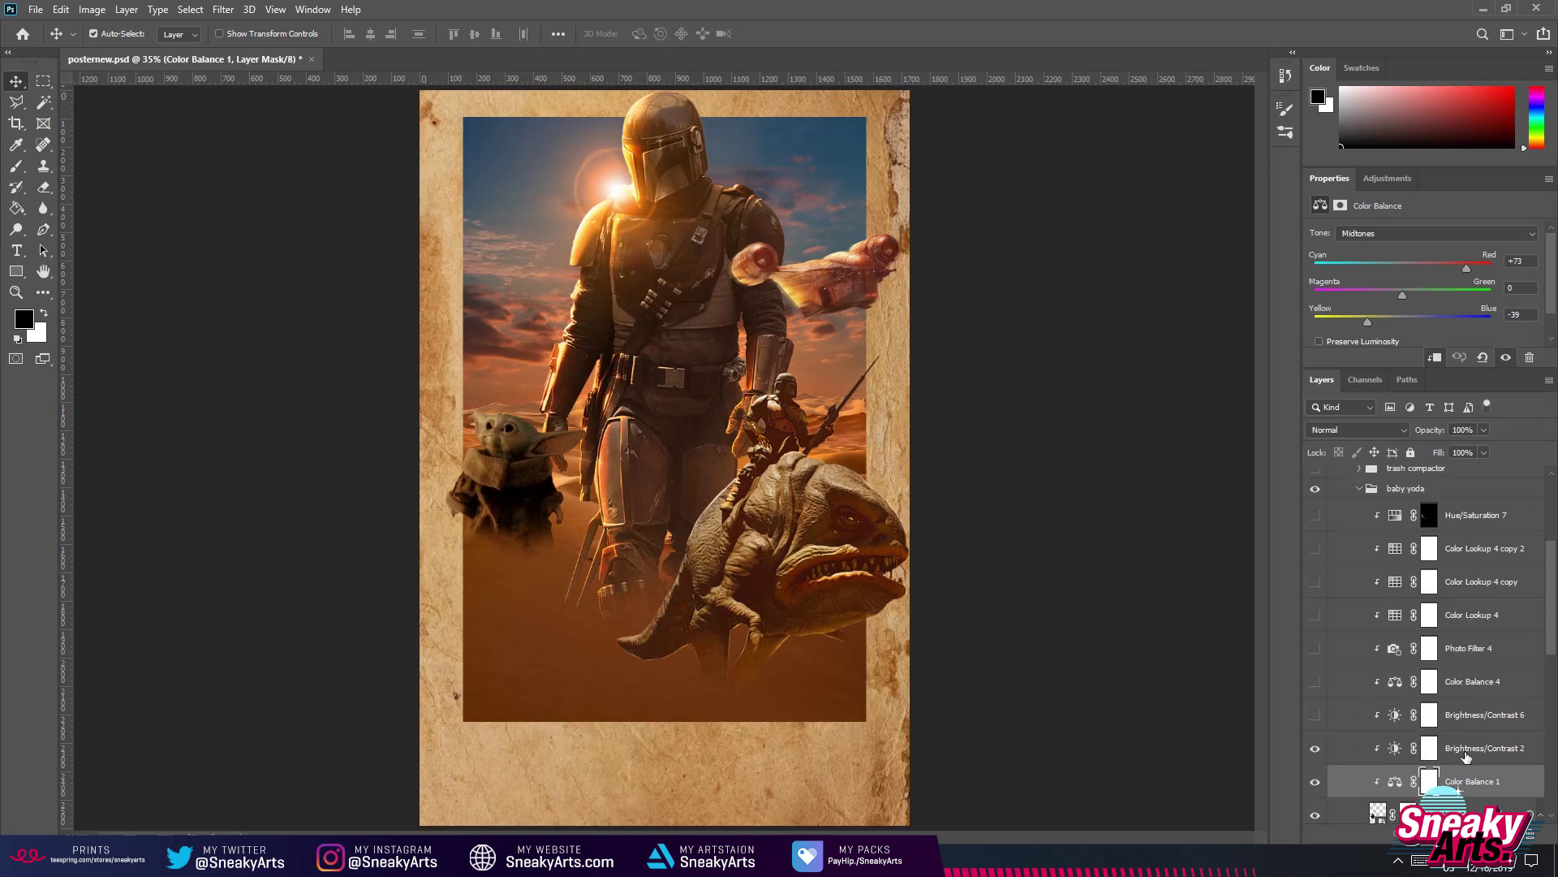
pyautogui.click(1331, 742)
pyautogui.click(1316, 716)
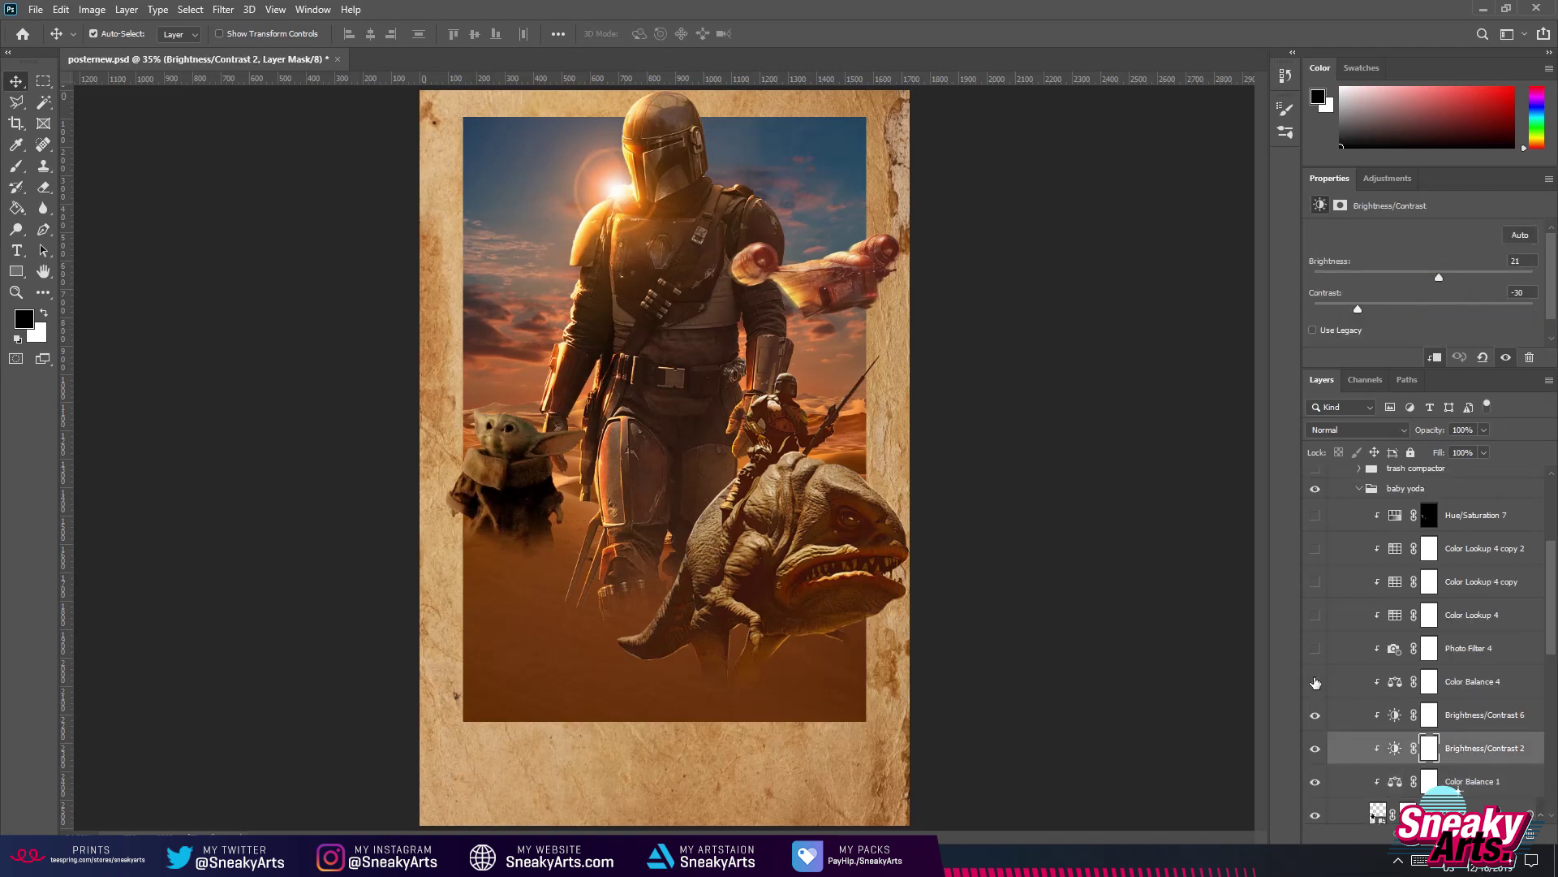
pyautogui.click(1479, 684)
pyautogui.click(1319, 648)
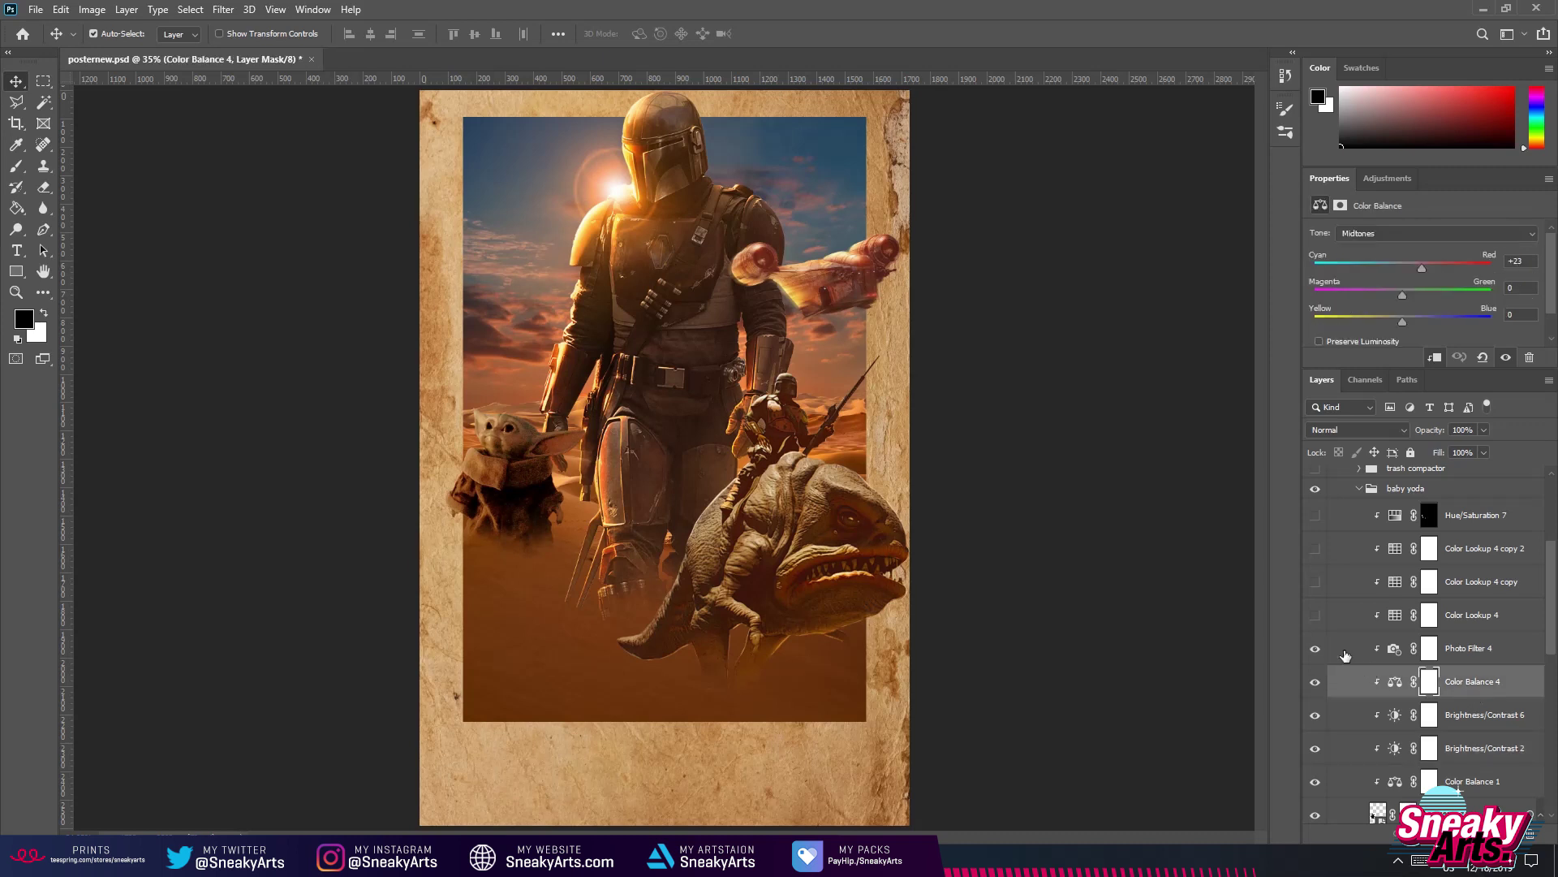
pyautogui.click(1519, 652)
# Re-enable Color Lookup 4, its two copies and Hue/Saturation 7, then collapse the baby yoda group.
pyautogui.click(1315, 615)
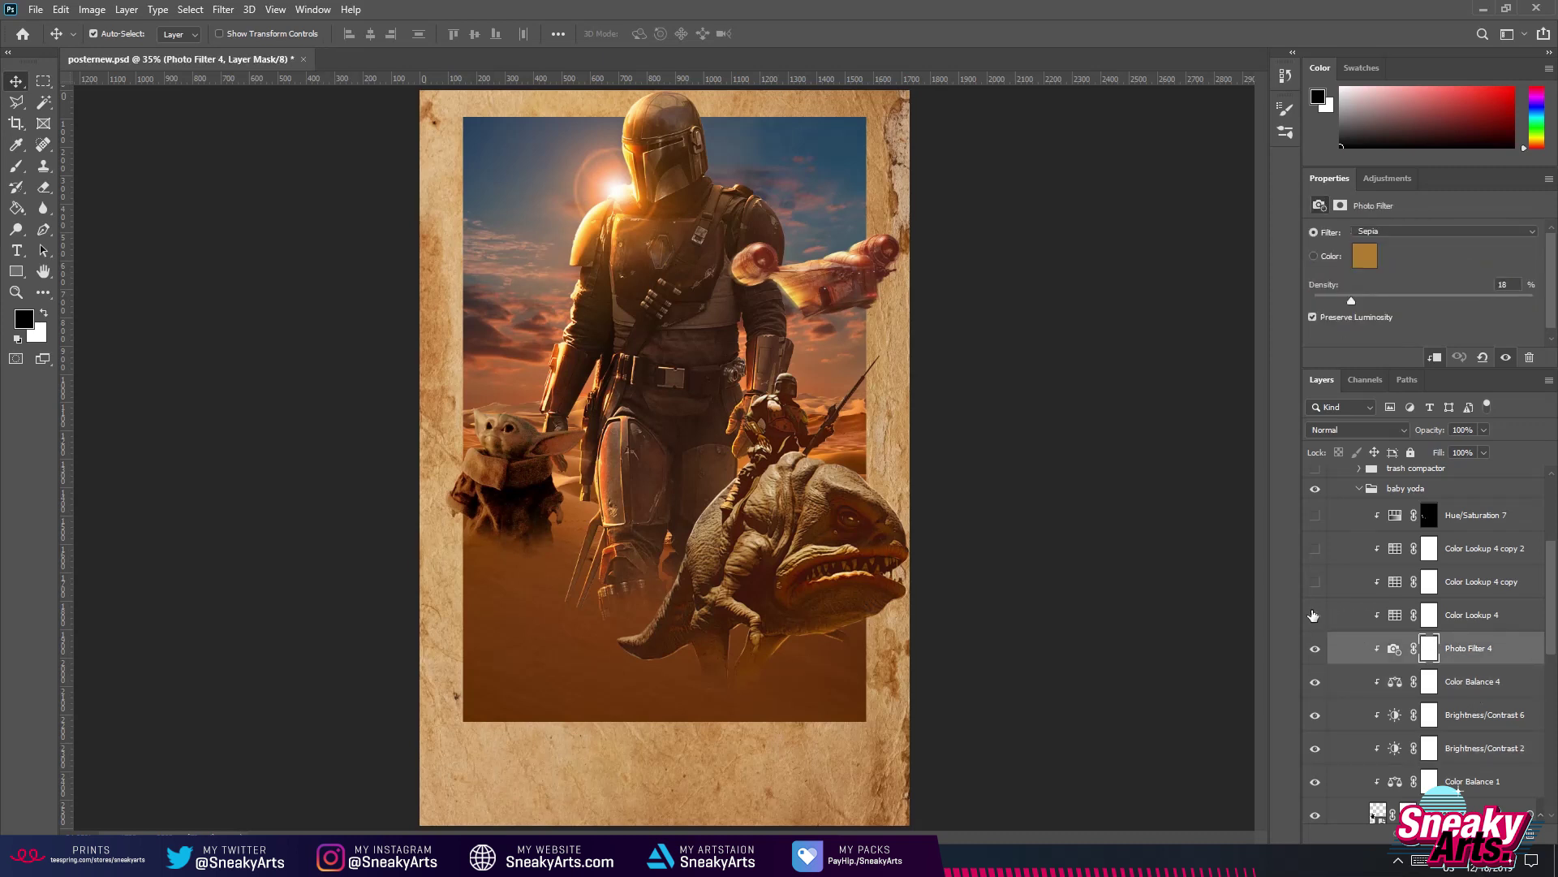
pyautogui.click(1438, 618)
pyautogui.click(1315, 581)
pyautogui.click(1315, 548)
pyautogui.scroll(2, 1403, 607)
pyautogui.click(1315, 615)
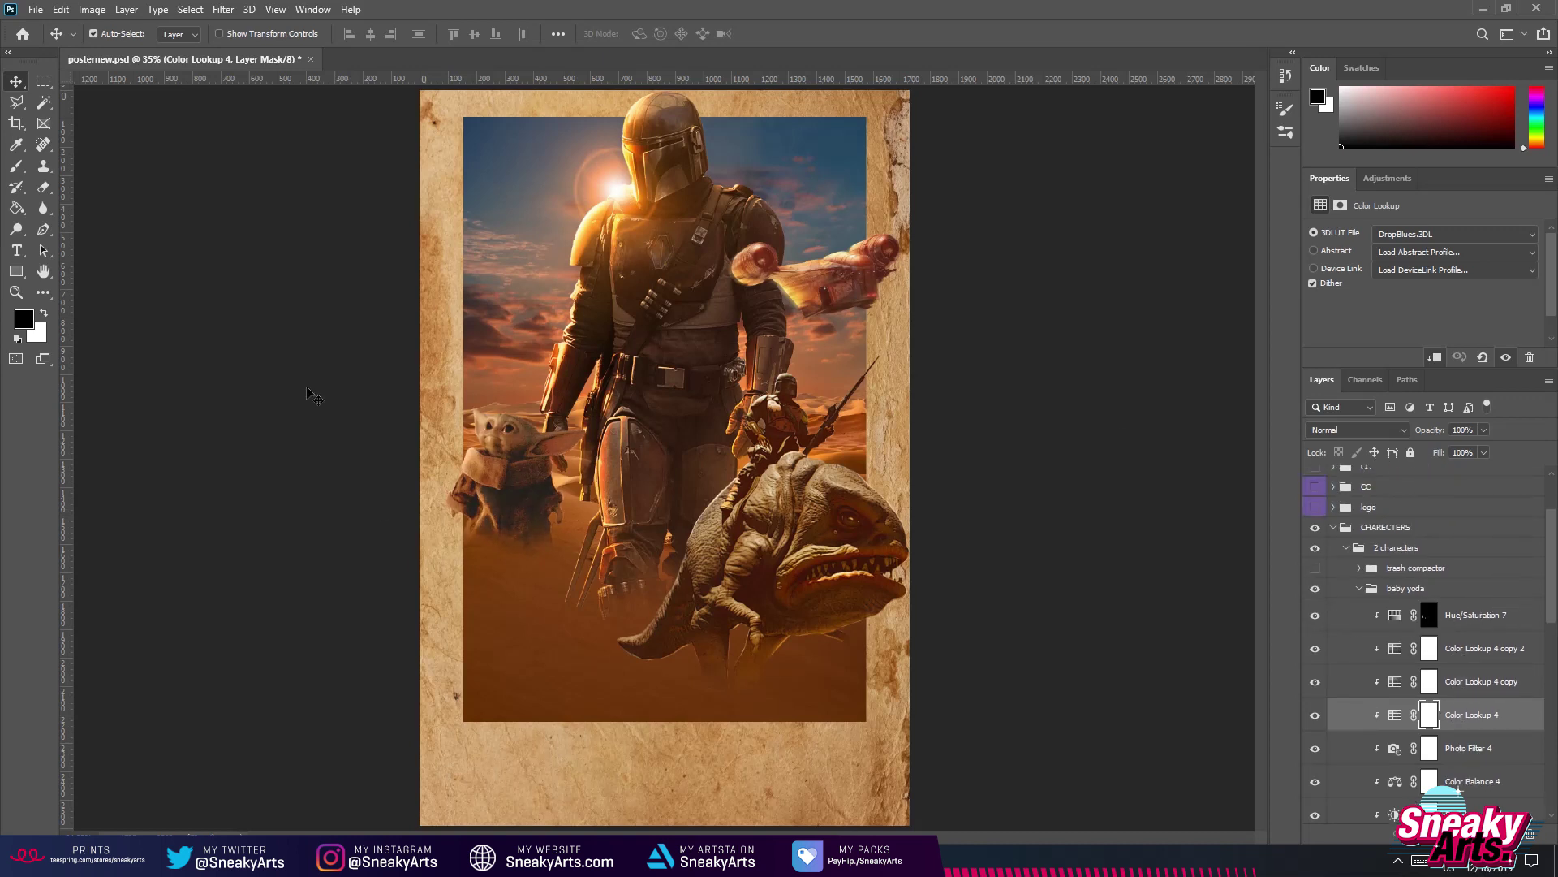
pyautogui.scroll(-2, 1371, 623)
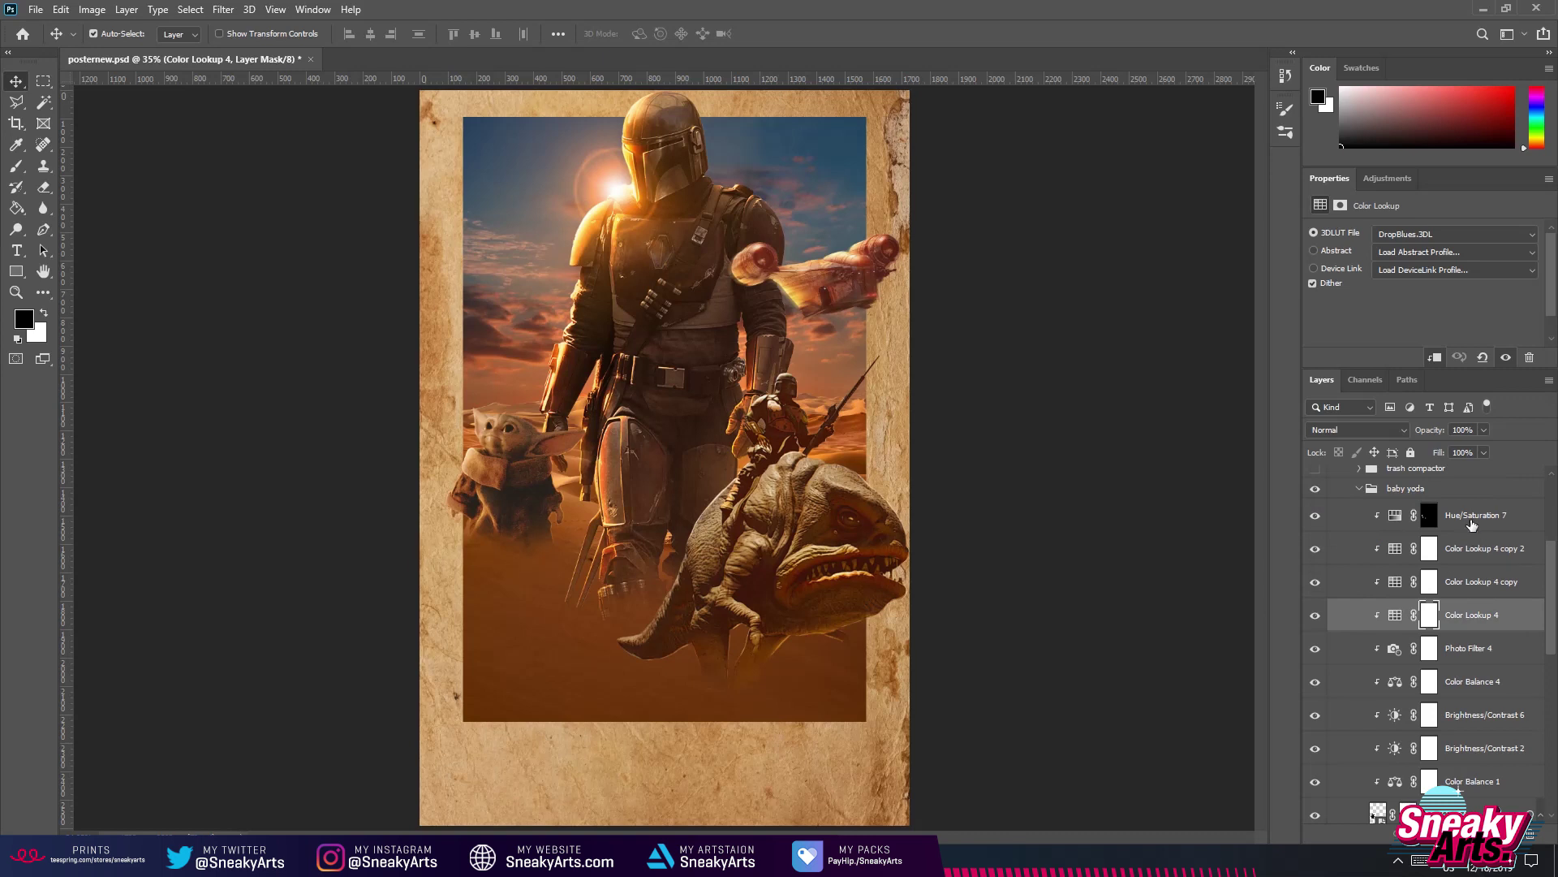
pyautogui.click(1493, 578)
pyautogui.click(1506, 552)
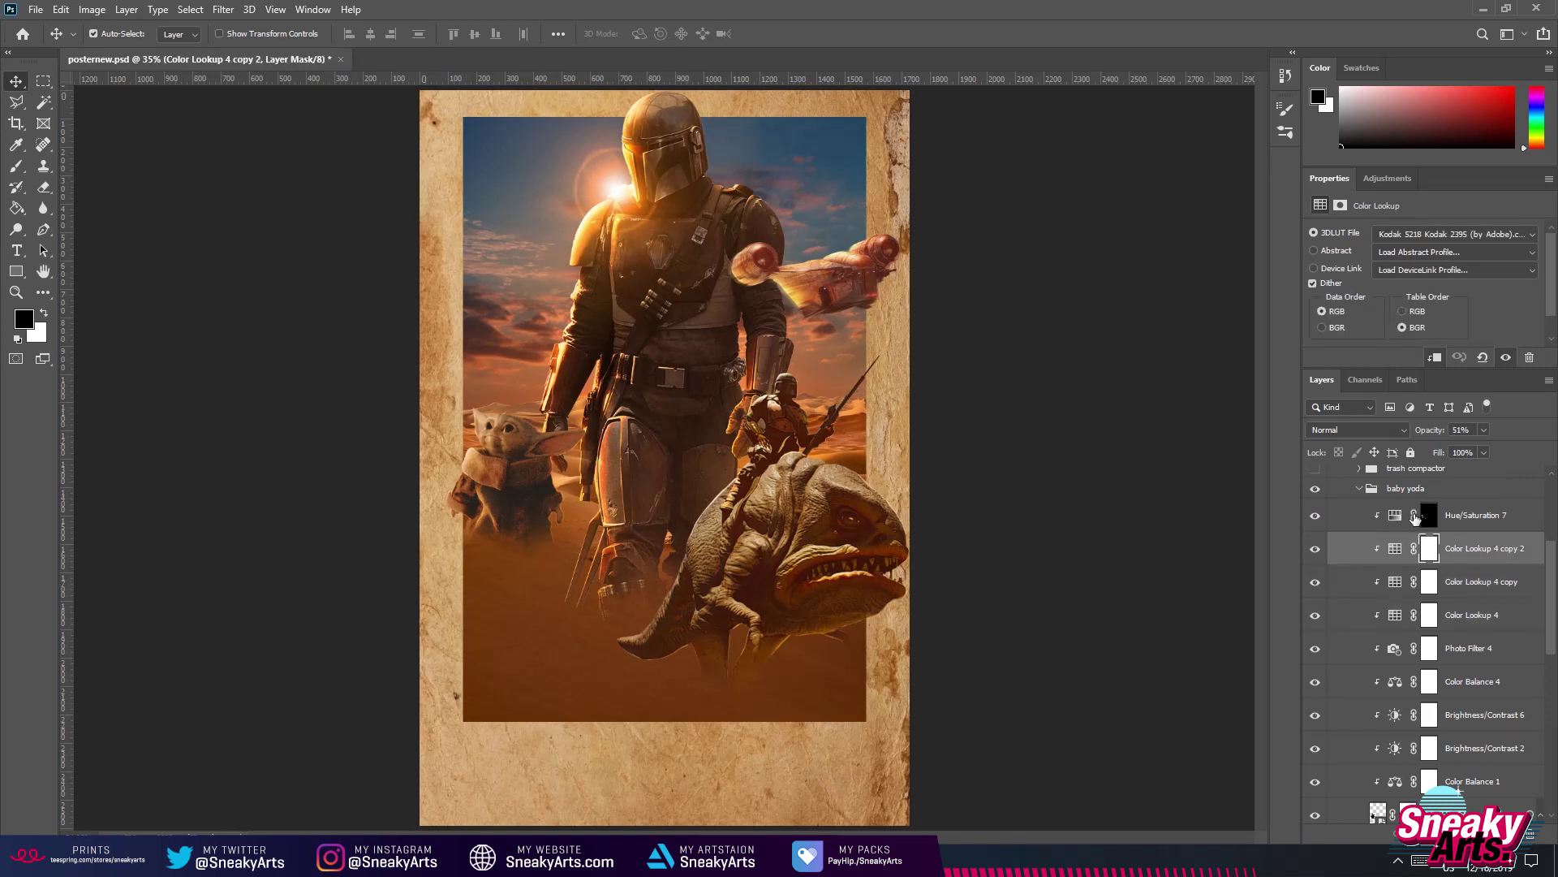
pyautogui.click(1408, 517)
pyautogui.click(1359, 487)
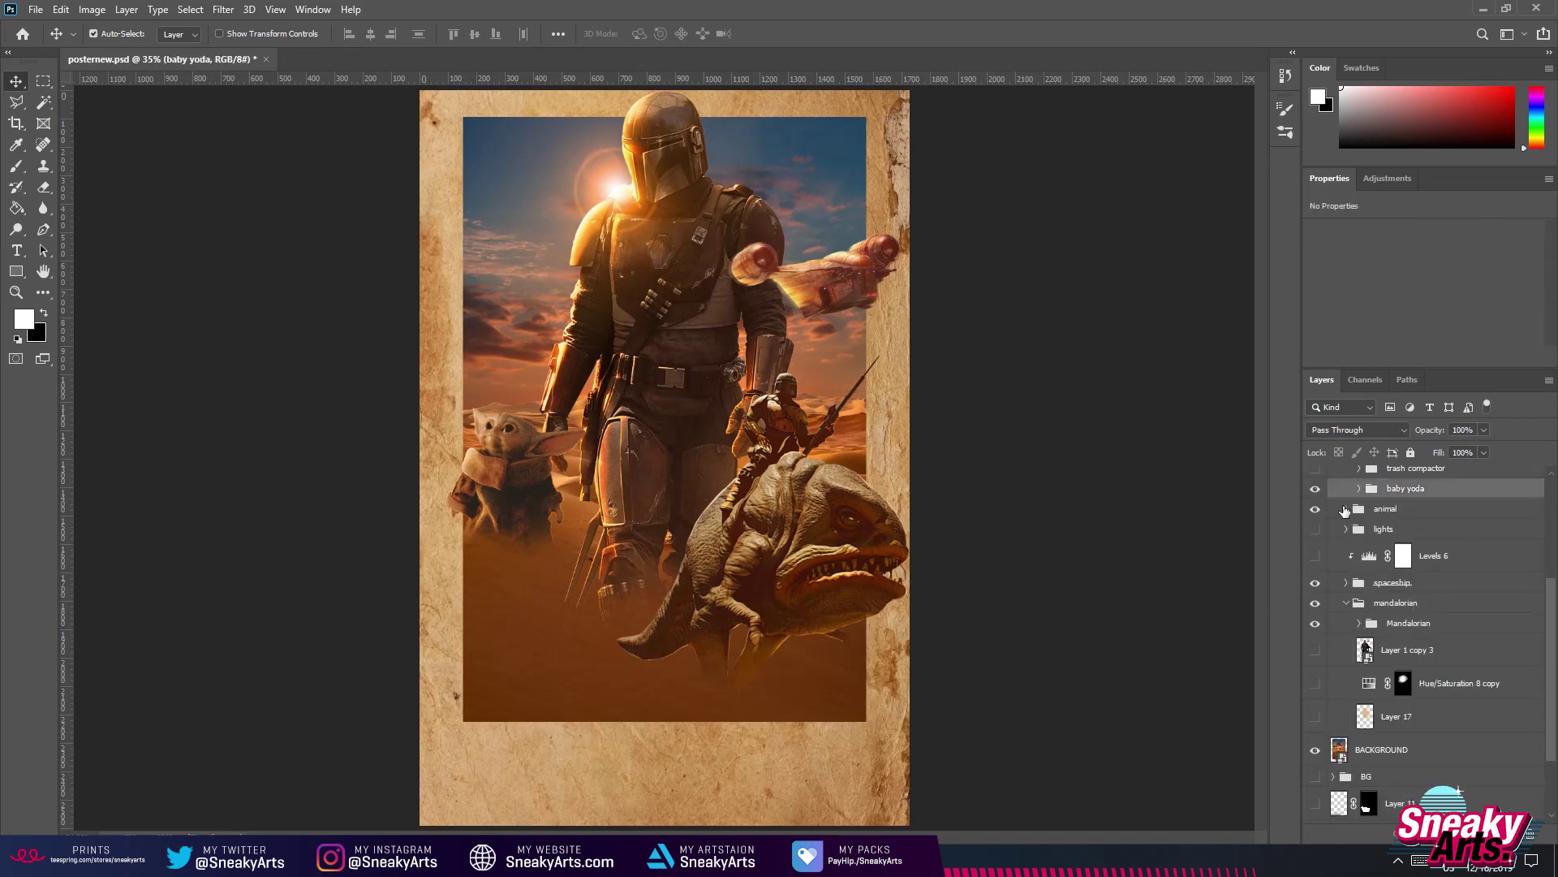
pyautogui.scroll(2, 1335, 508)
# Show and expand the trash compactor group with all its colour adjustments hidden.
pyautogui.click(1315, 536)
pyautogui.click(1359, 535)
pyautogui.scroll(-2, 1339, 568)
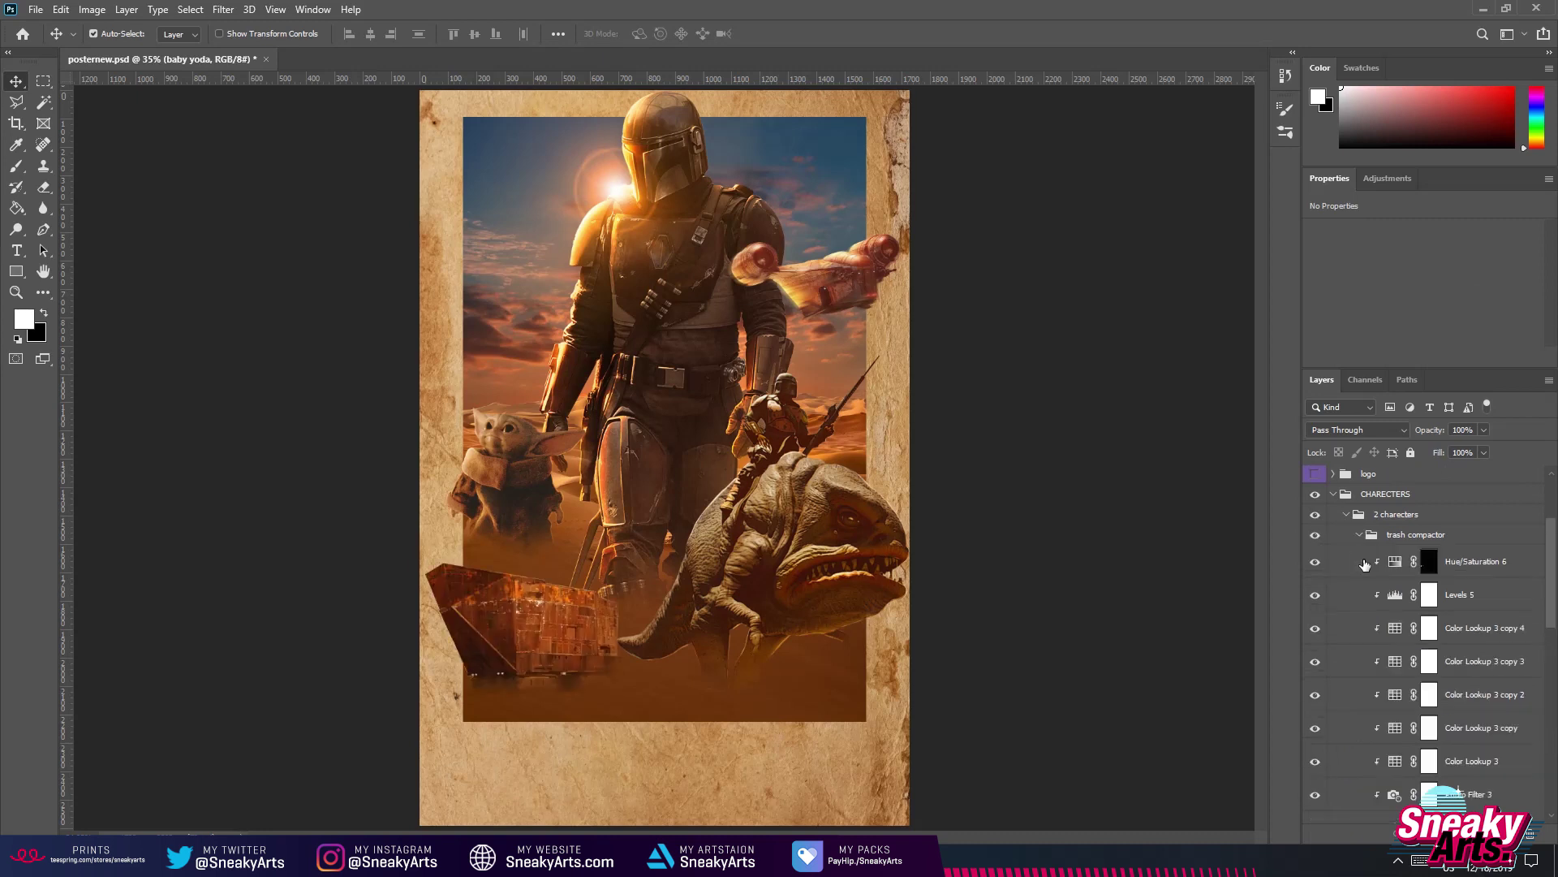
pyautogui.moveTo(1315, 505); pyautogui.dragTo(1303, 759)
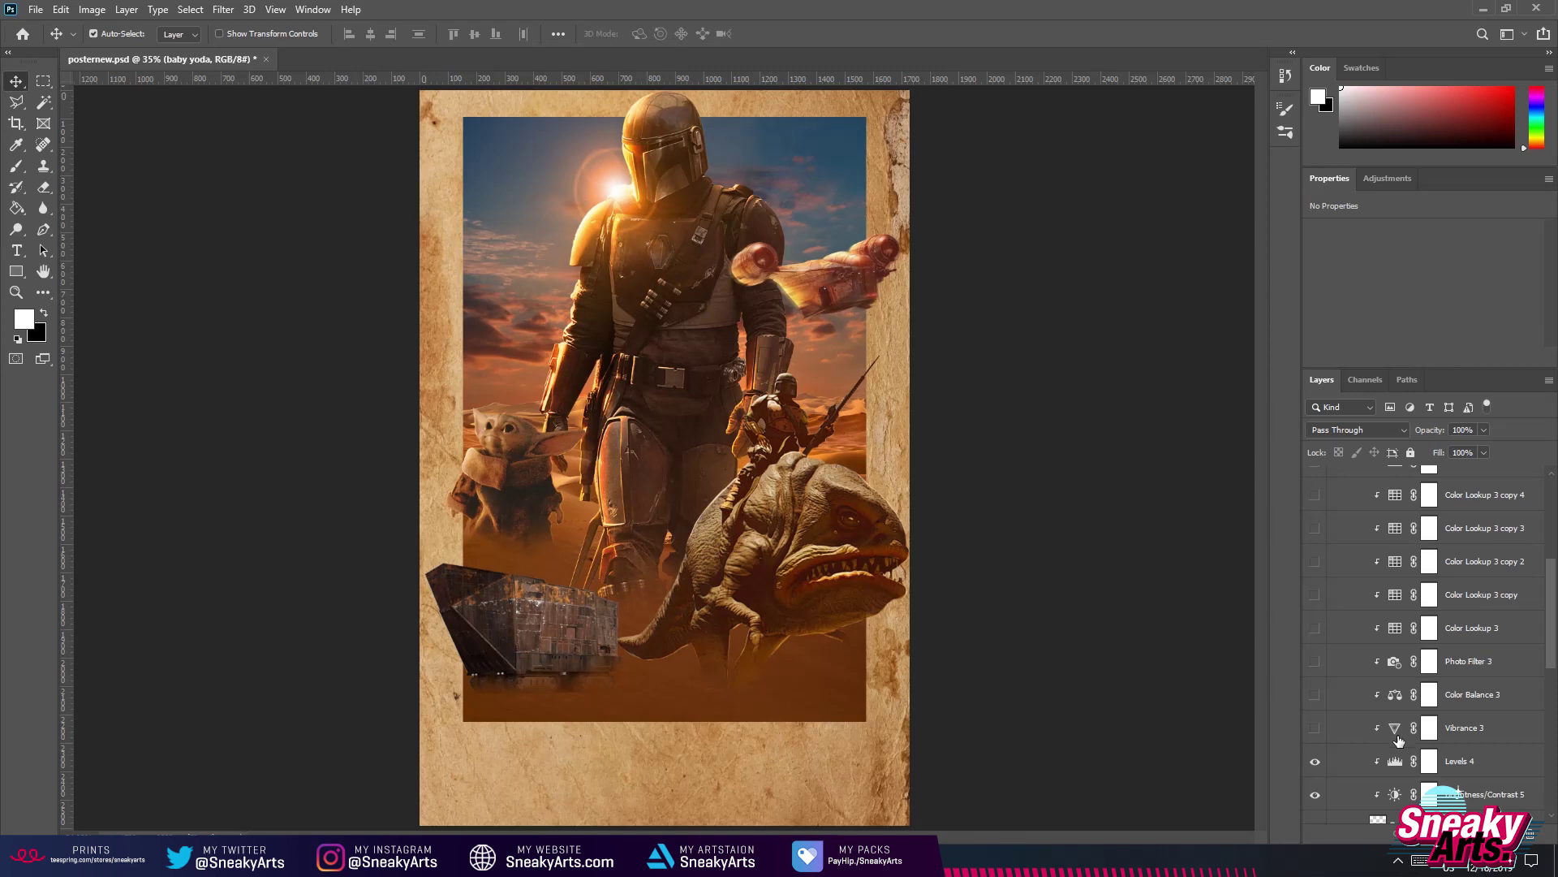
pyautogui.scroll(-2, 1397, 736)
pyautogui.click(1313, 728)
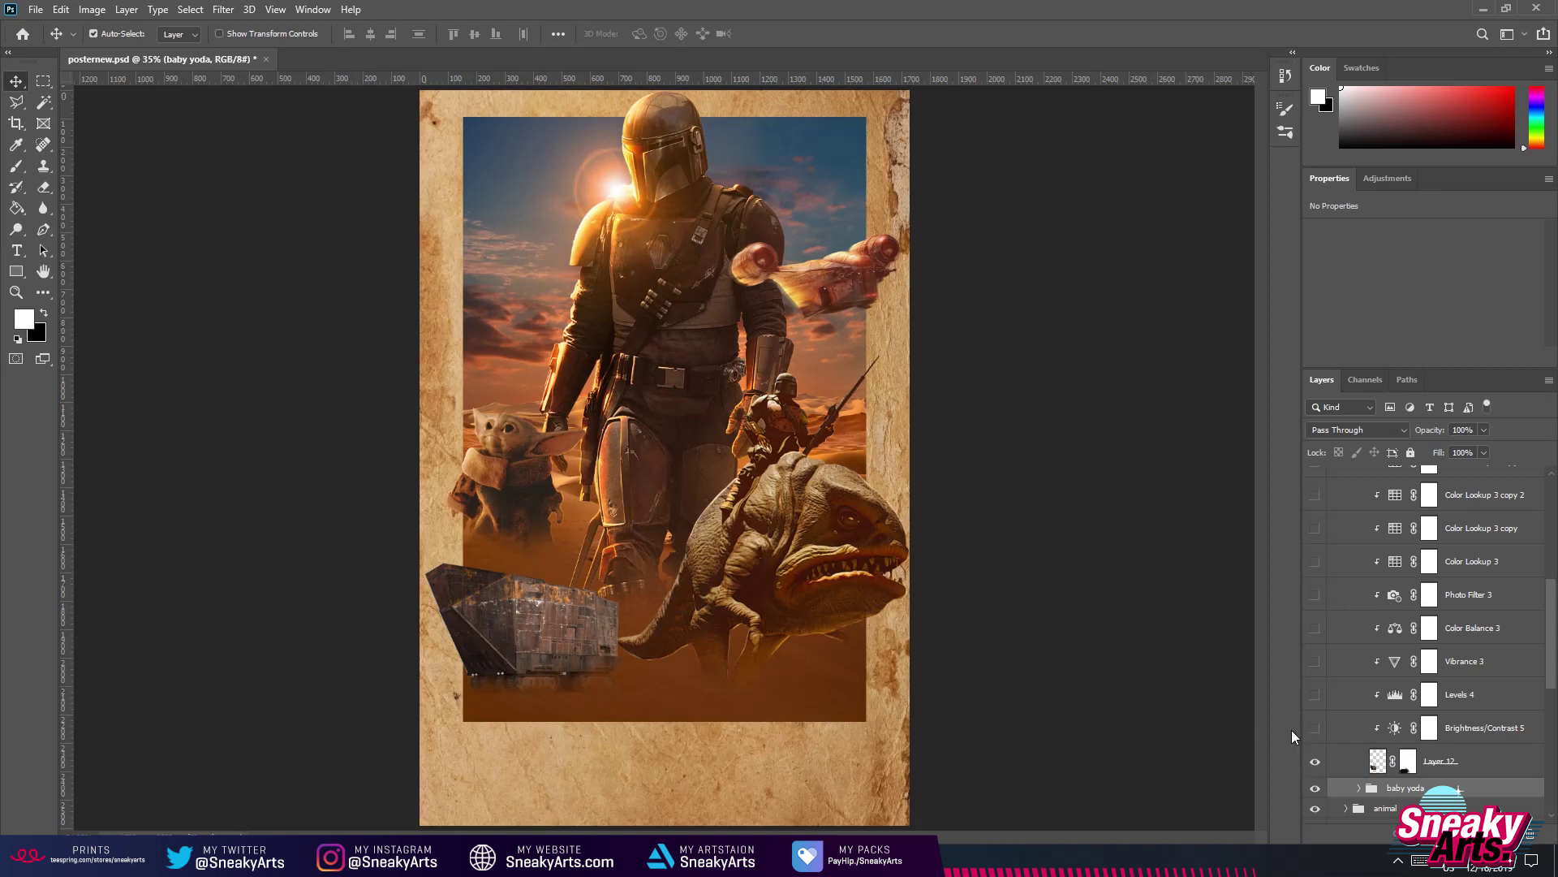
# Re-enable Brightness/Contrast, Levels, Vibrance 3, Color Balance 3, Photo Filter 3 and Color Lookup 3.
pyautogui.click(1315, 728)
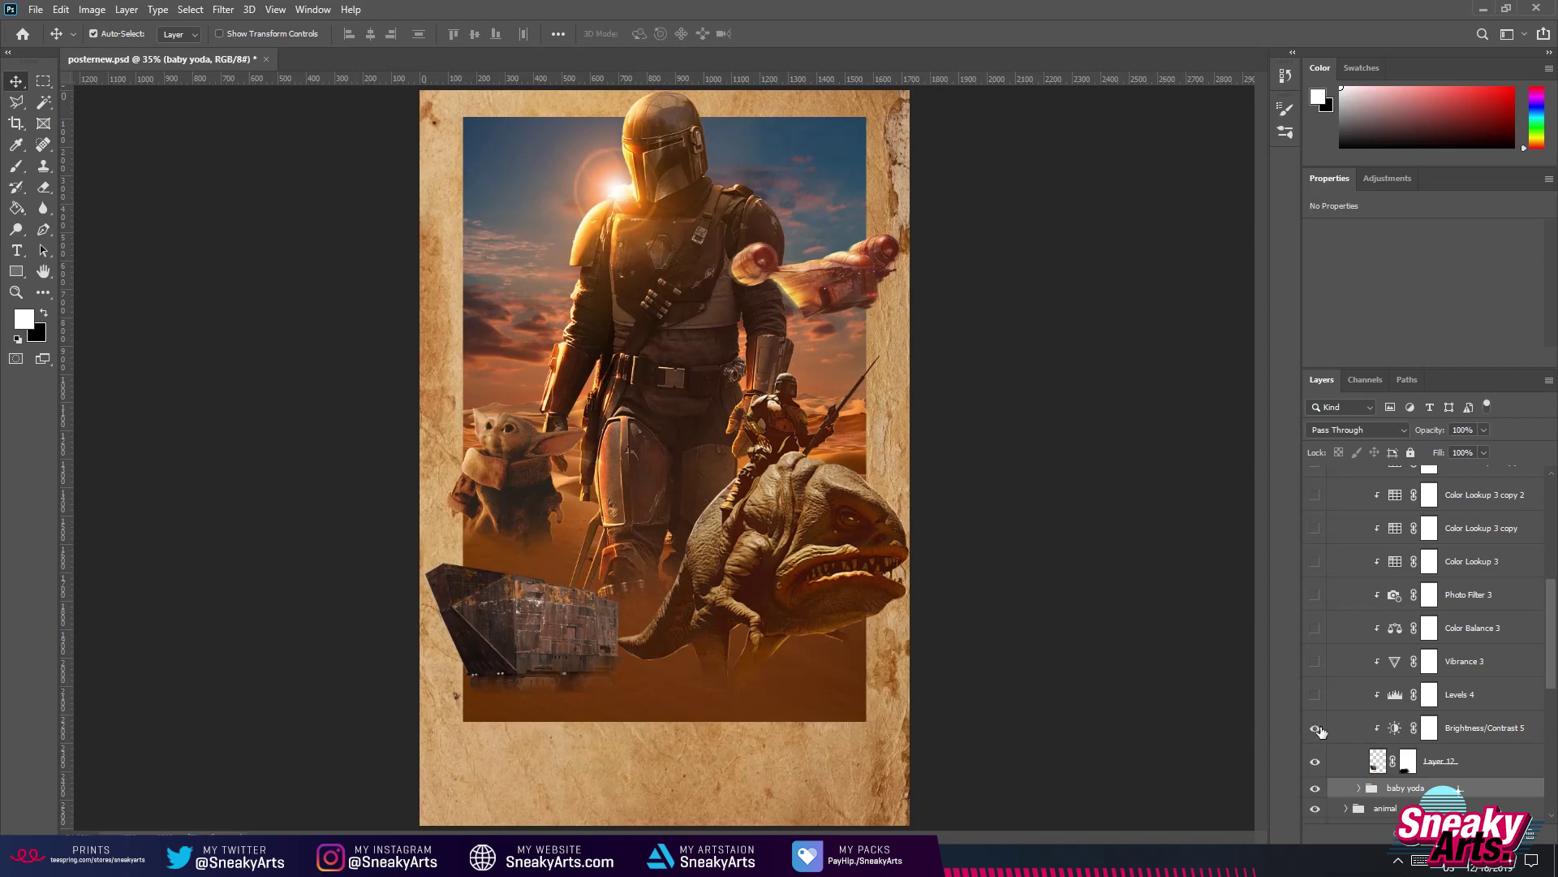
pyautogui.click(1316, 694)
pyautogui.click(1319, 667)
pyautogui.click(1485, 663)
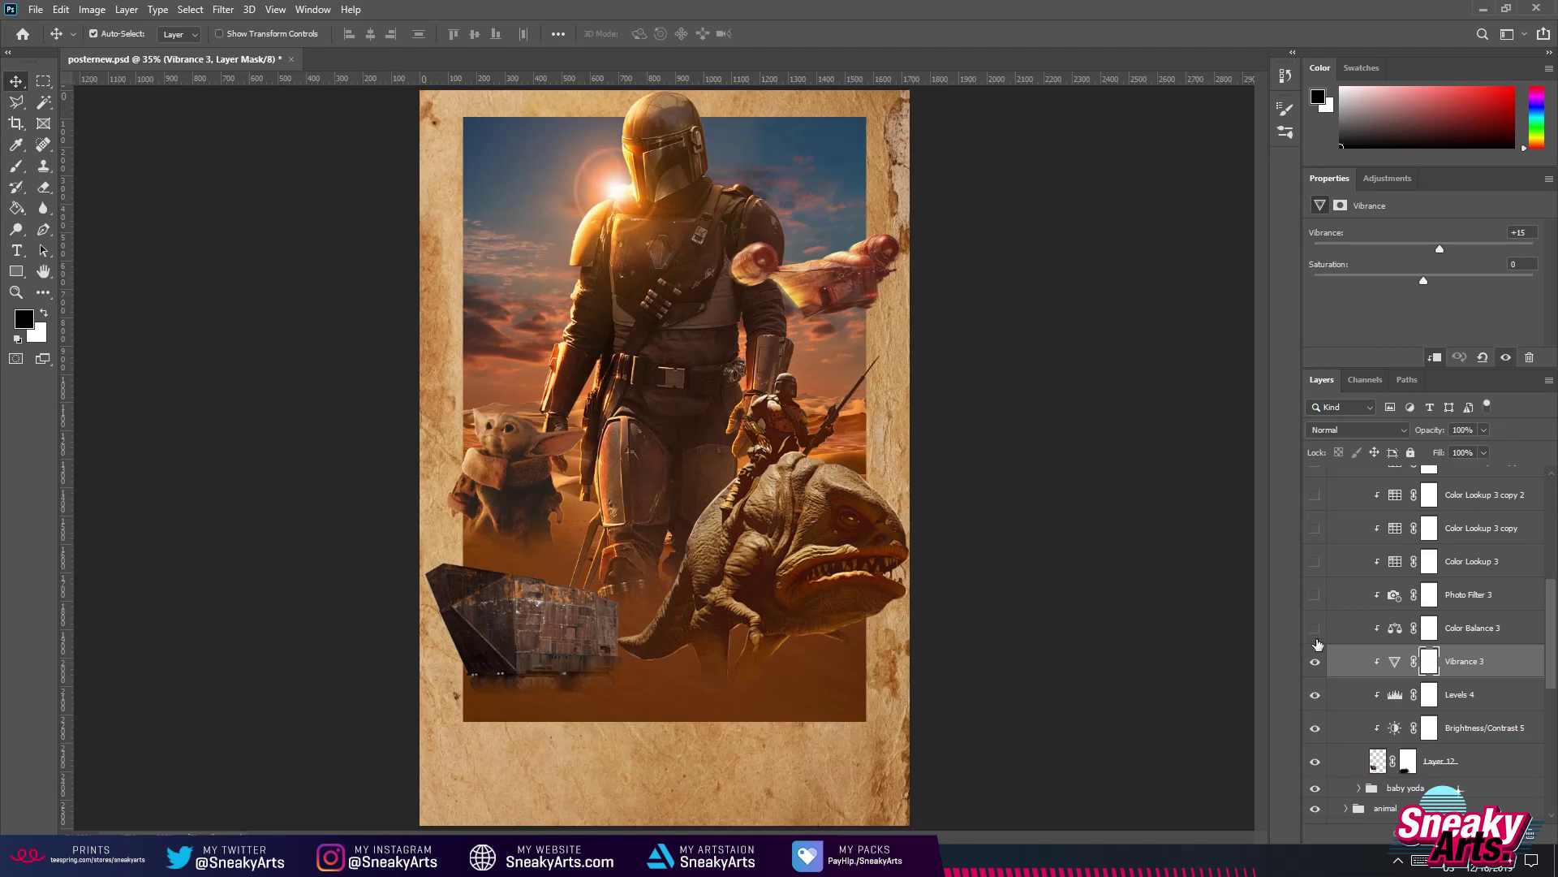
pyautogui.click(1316, 631)
pyautogui.click(1457, 632)
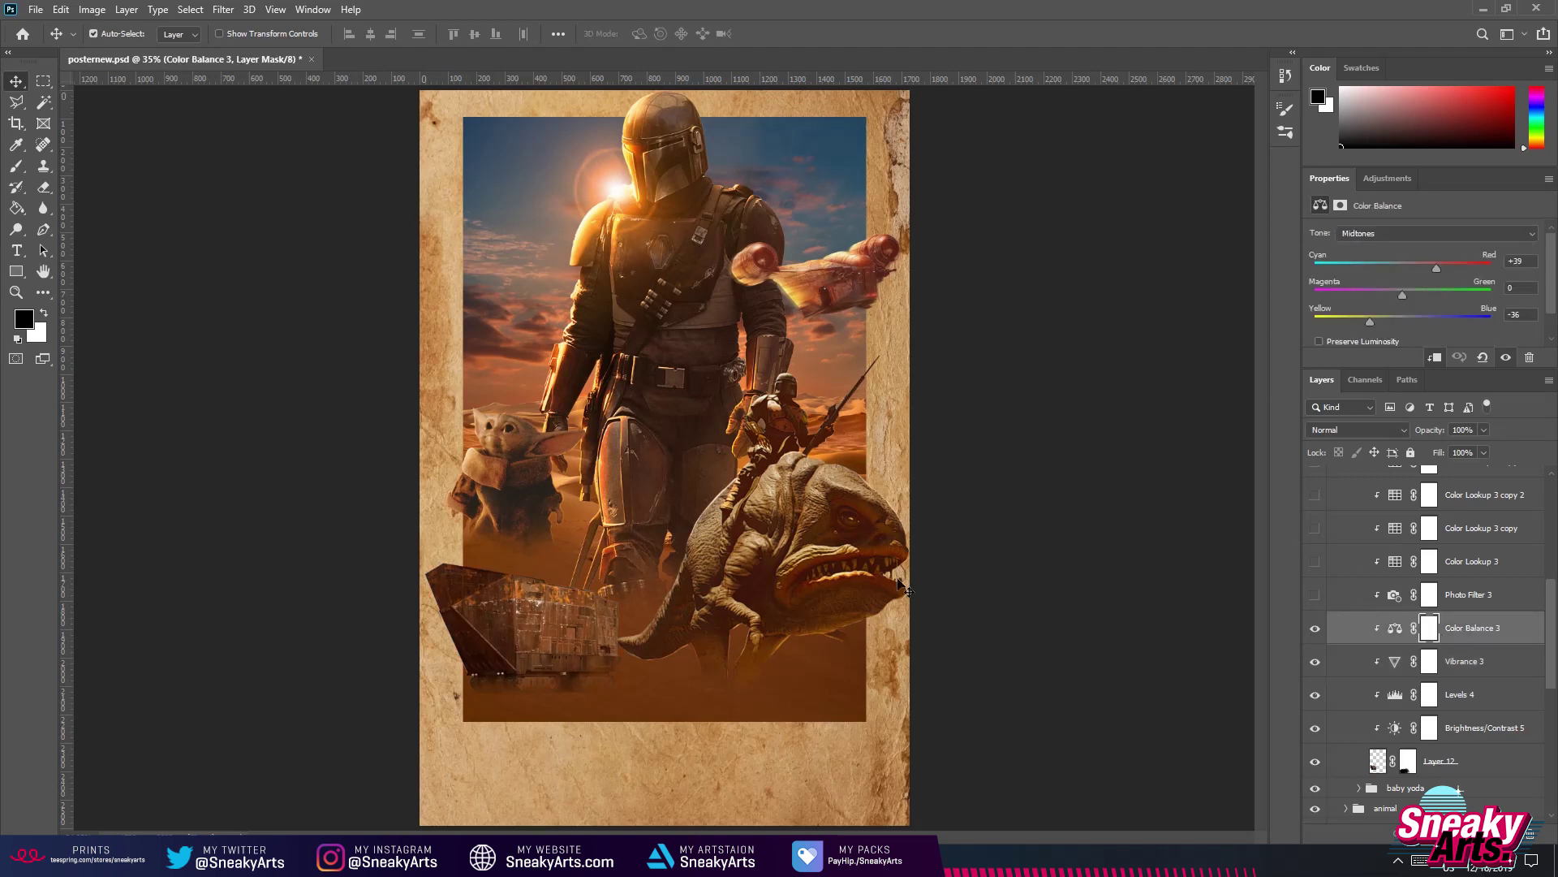
pyautogui.click(1315, 595)
pyautogui.click(1453, 596)
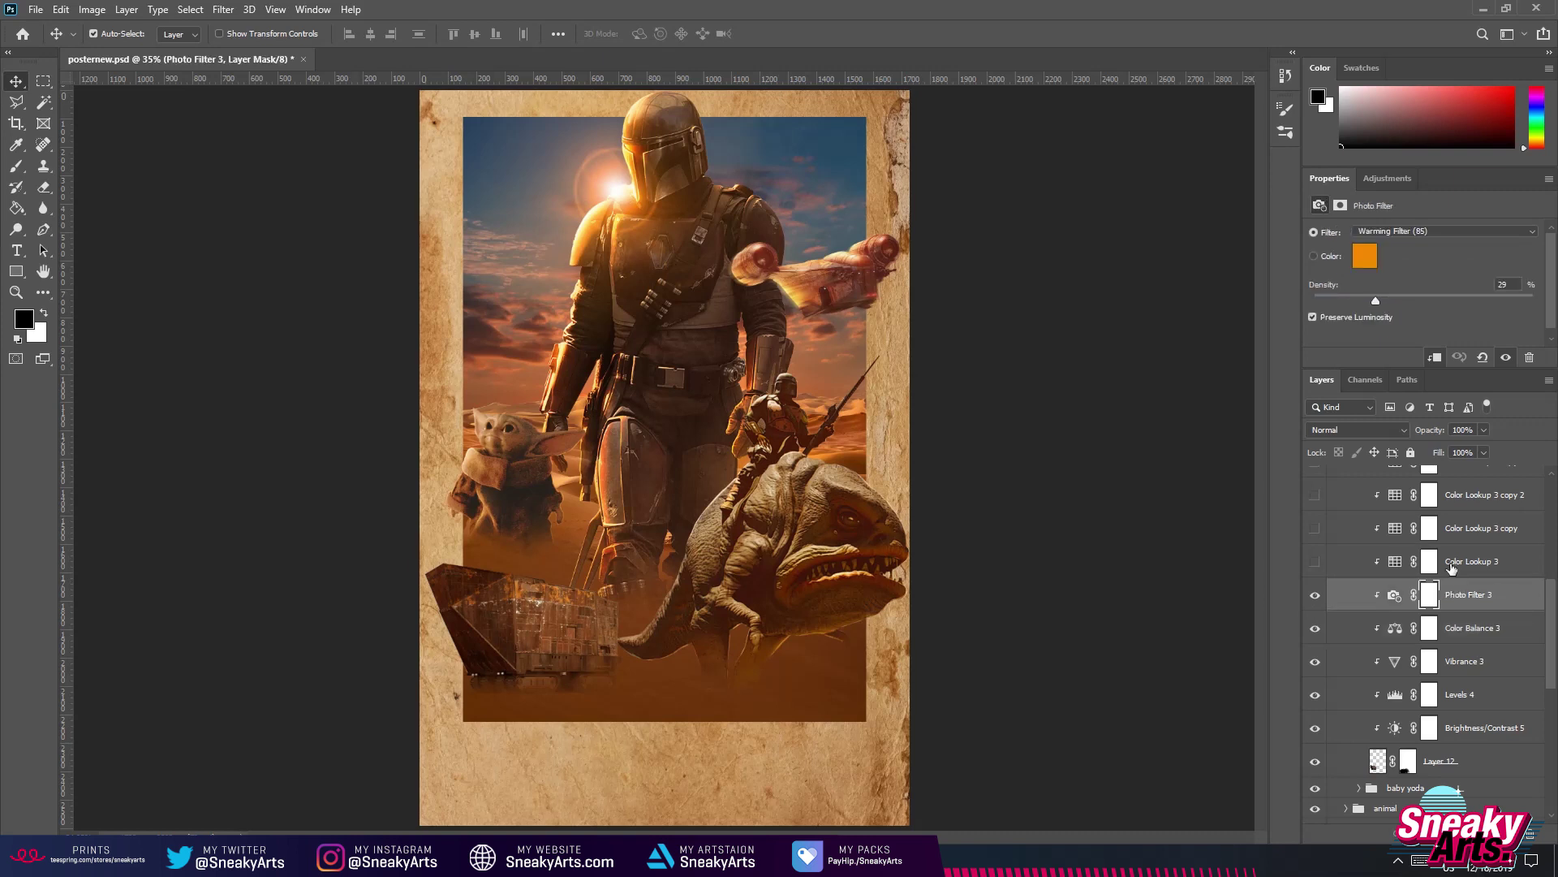
pyautogui.click(1315, 561)
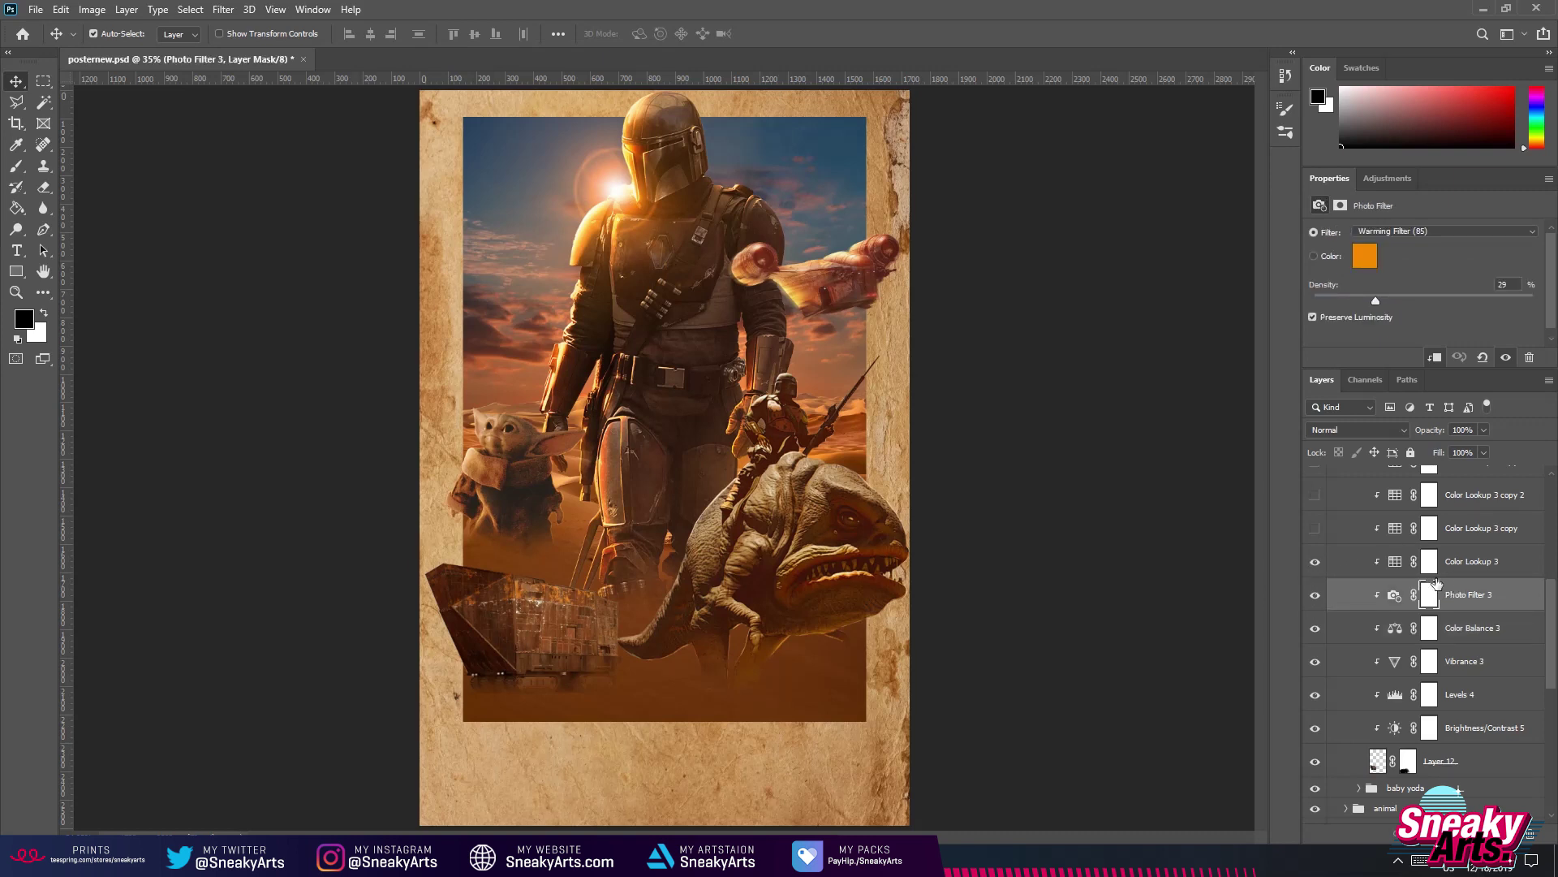
pyautogui.click(1531, 571)
# Turn on Color Lookup 3 copy 2 and Levels 5, then collapse the trash compactor group.
pyautogui.scroll(2, 1429, 584)
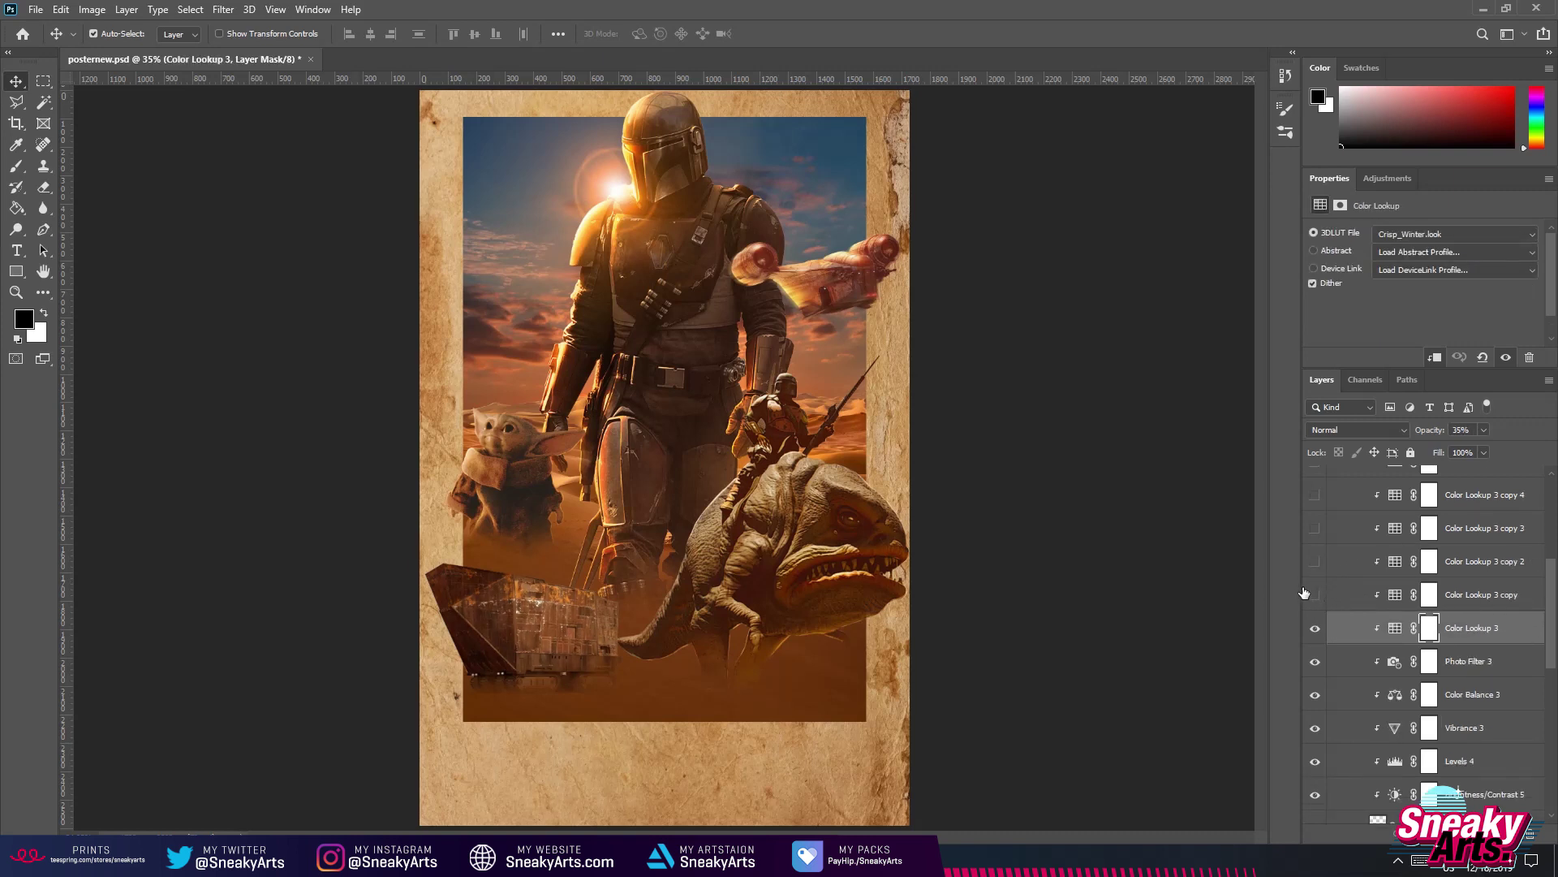
pyautogui.scroll(1, 1462, 597)
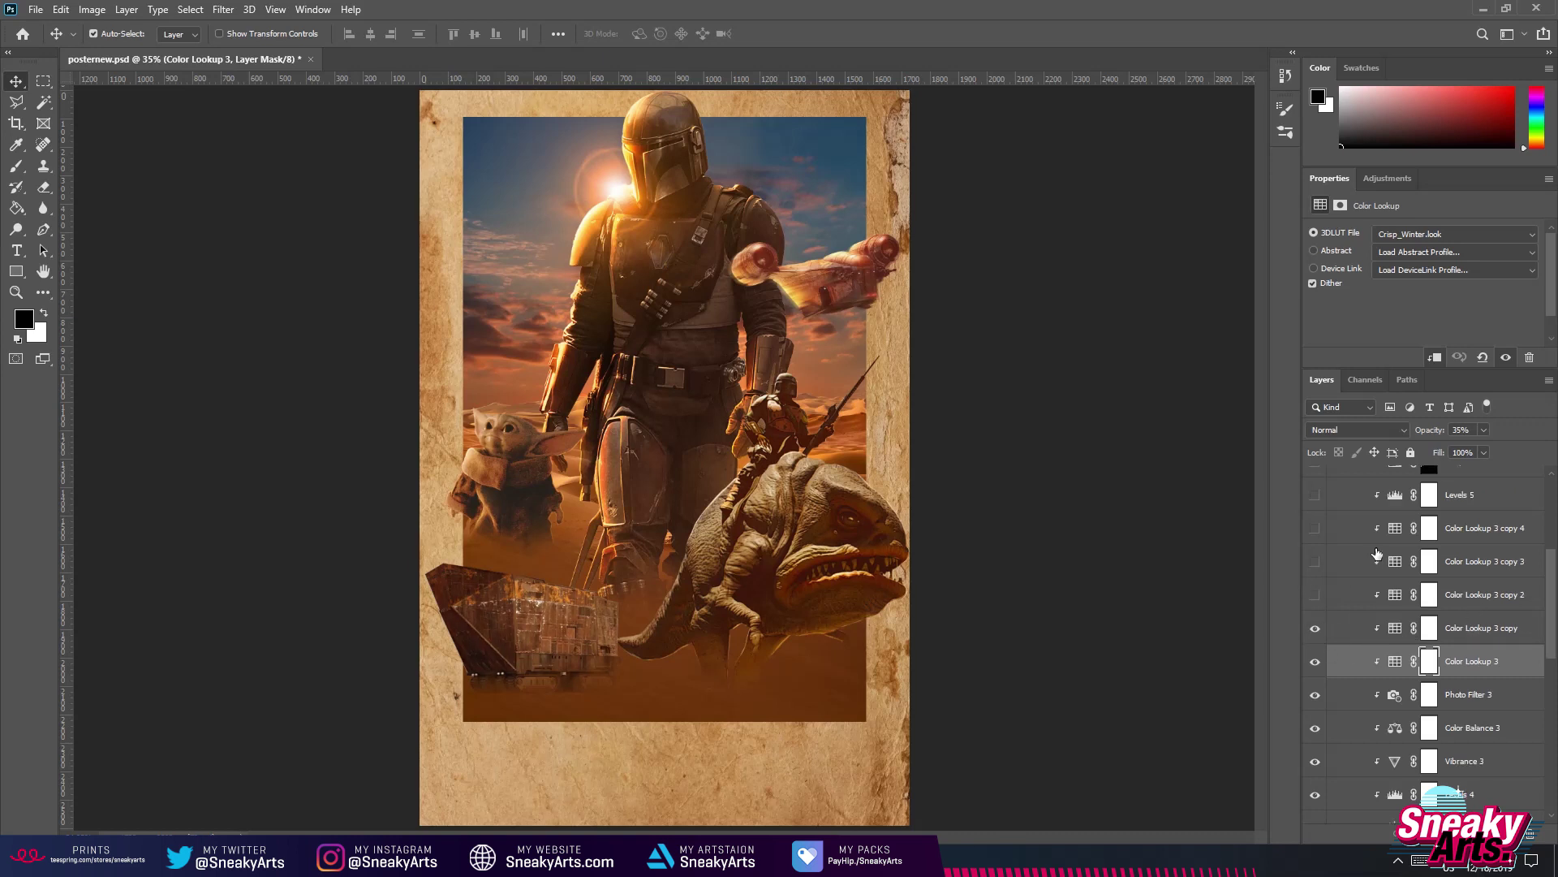
pyautogui.click(1316, 595)
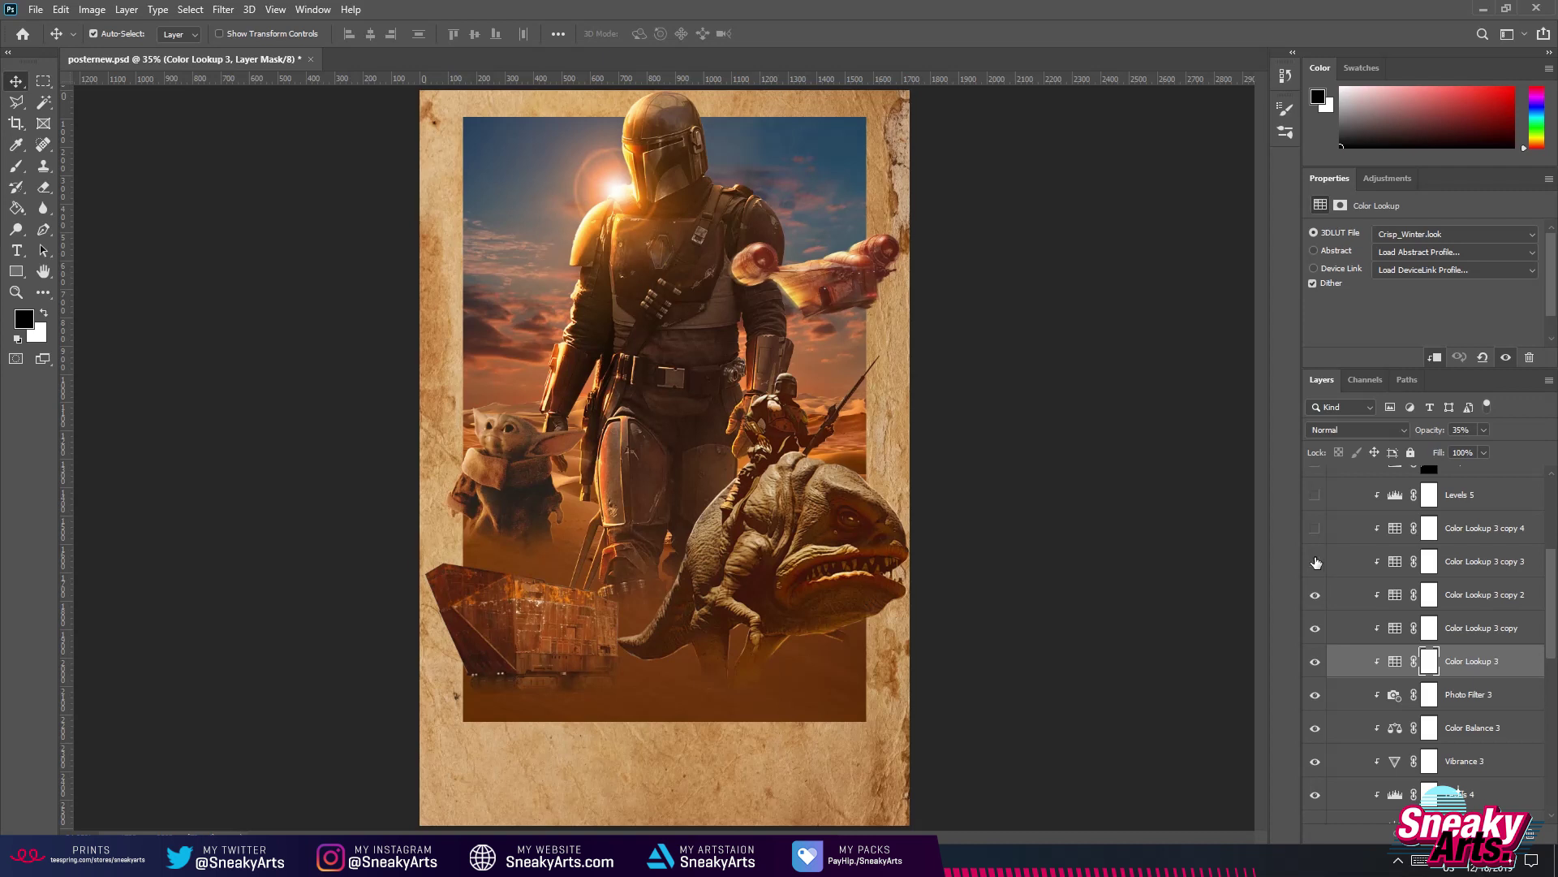
pyautogui.moveTo(557, 444); pyautogui.dragTo(493, 560)
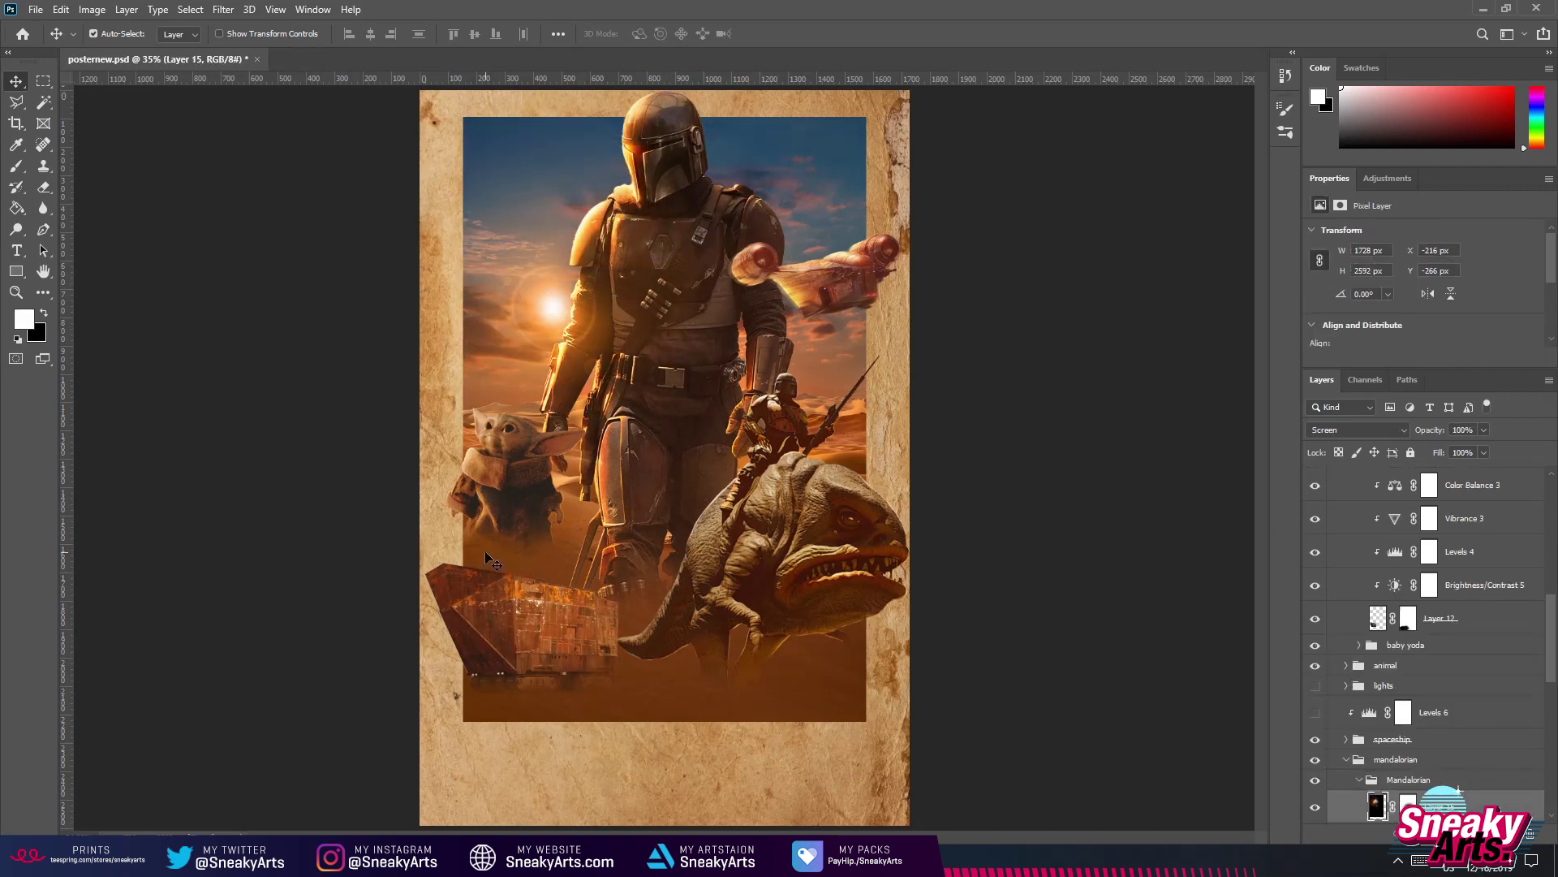
pyautogui.hotkey('ctrl', 'z')
pyautogui.click(1408, 621)
pyautogui.scroll(5, 1407, 650)
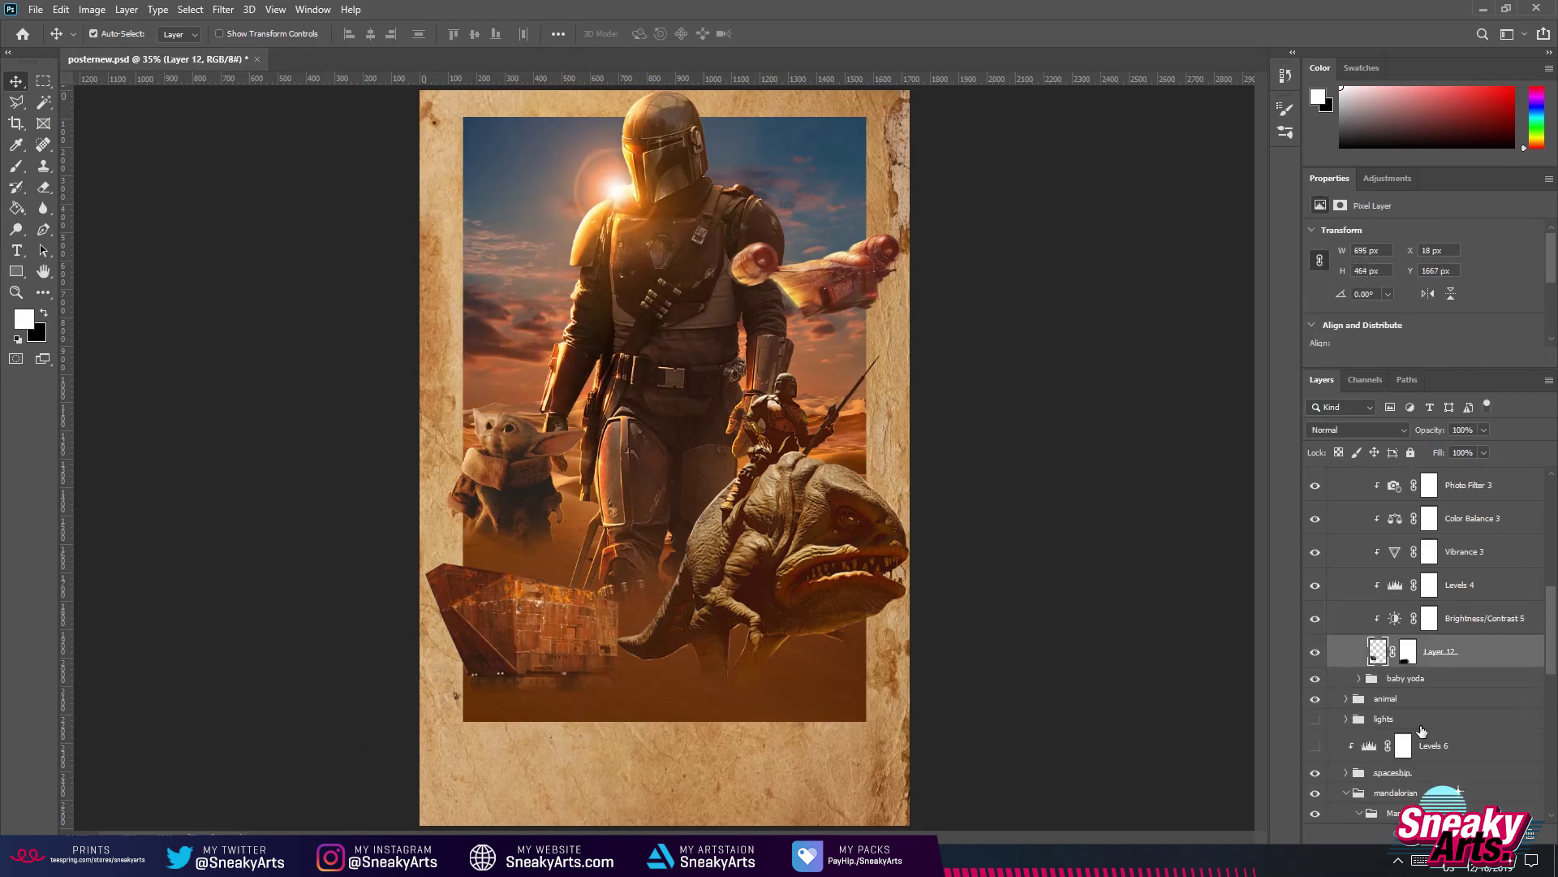
pyautogui.scroll(5, 1396, 625)
pyautogui.click(1313, 619)
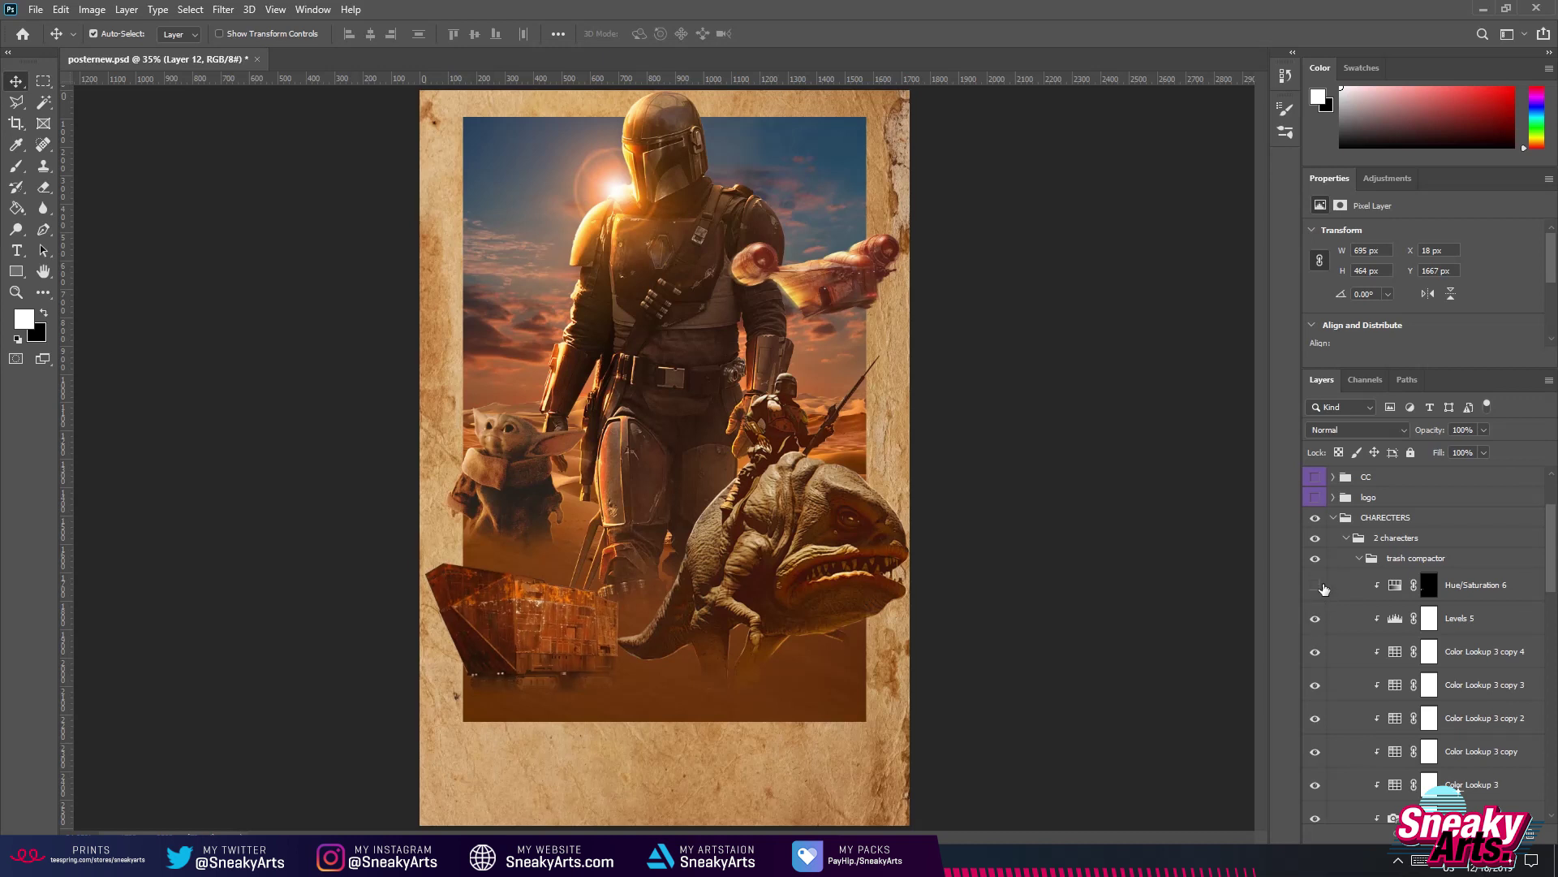
pyautogui.click(1364, 560)
pyautogui.click(1358, 561)
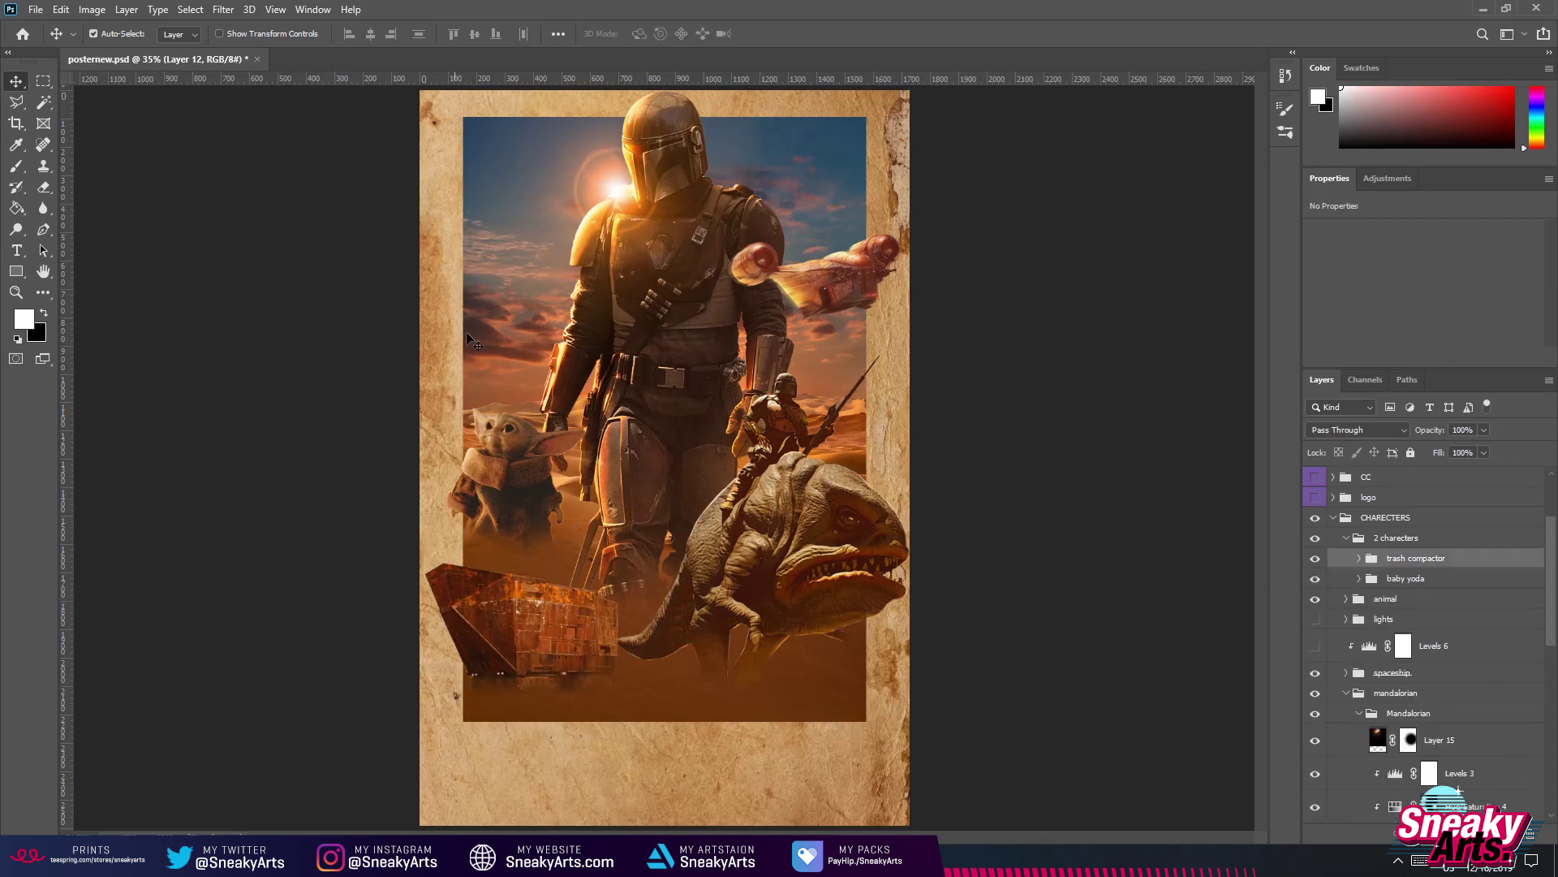
# Turn on Layer 17 and the Hue/Saturation 8 copy adjustment, and collapse the Mandalorian group.
pyautogui.hotkey('ctrl', '-')
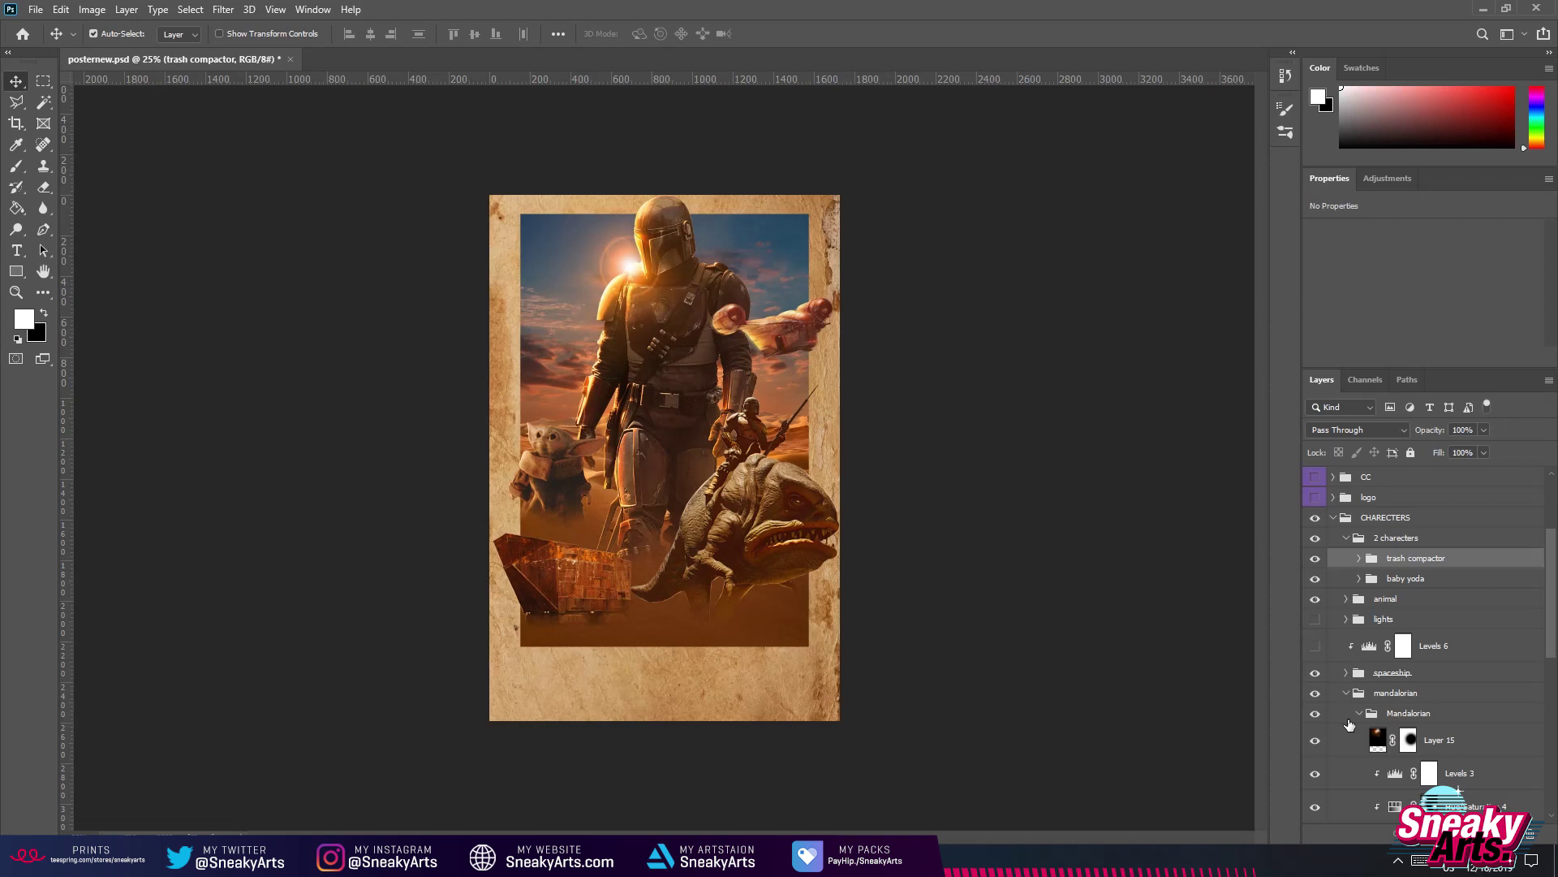
pyautogui.scroll(-10, 1350, 724)
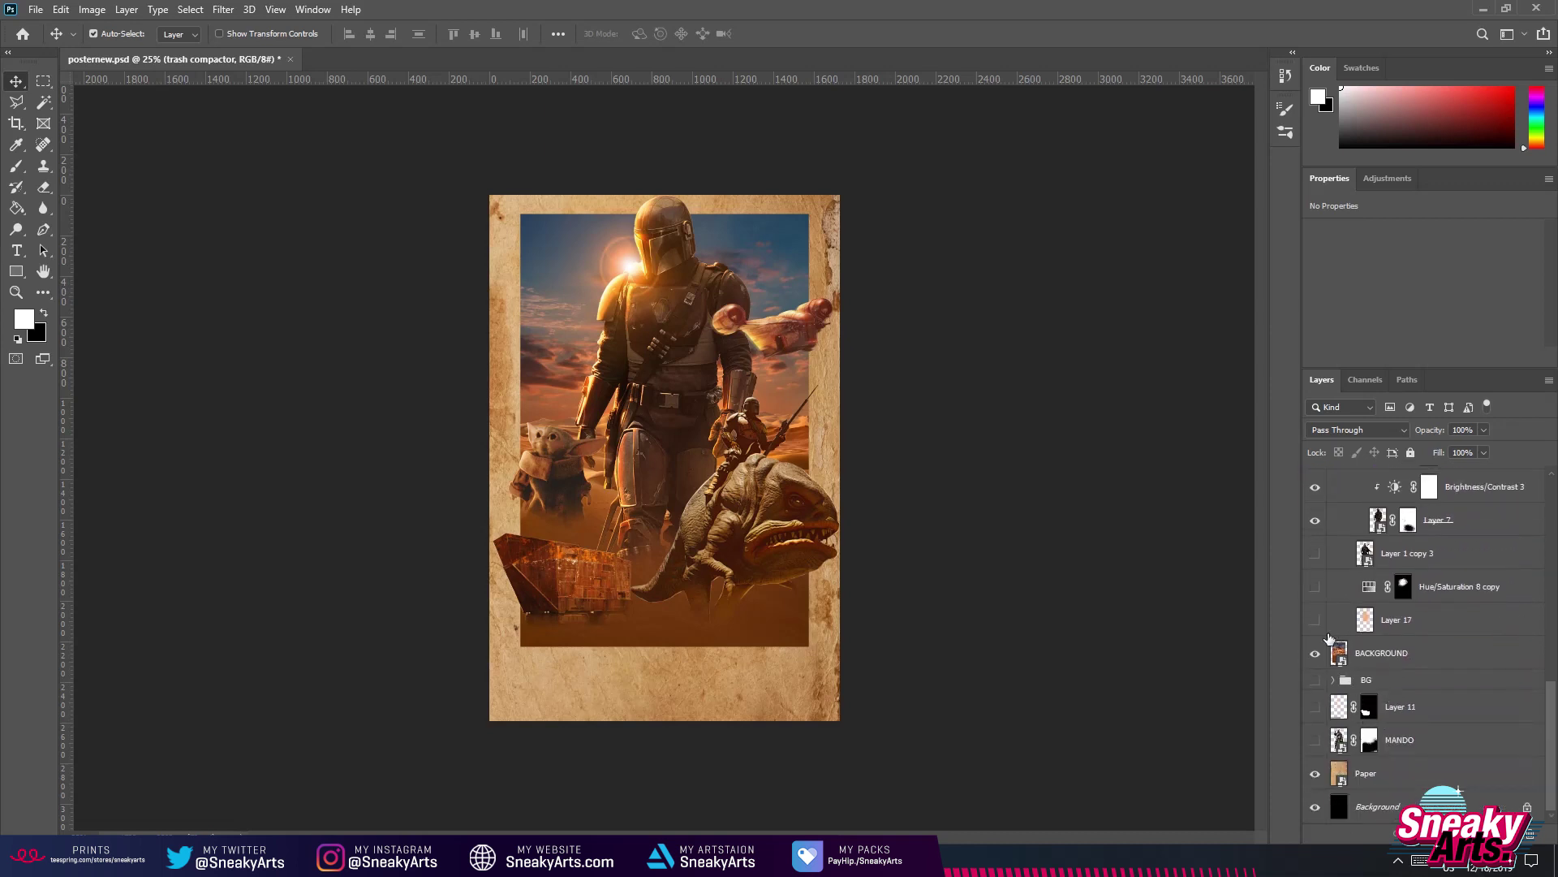
pyautogui.click(1323, 623)
pyautogui.click(1319, 597)
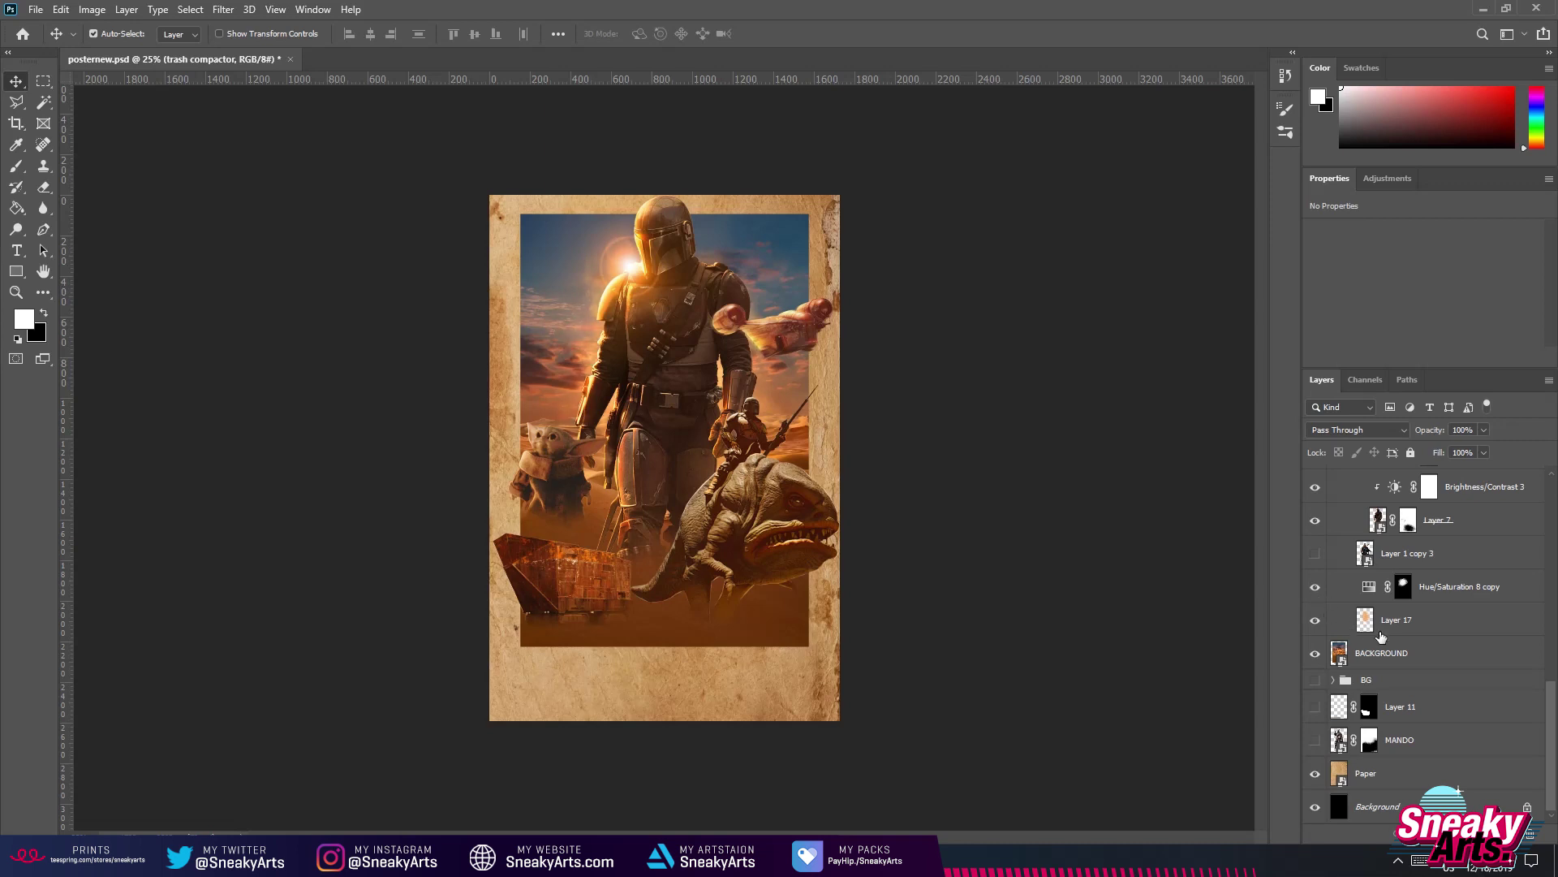
pyautogui.scroll(8, 1372, 642)
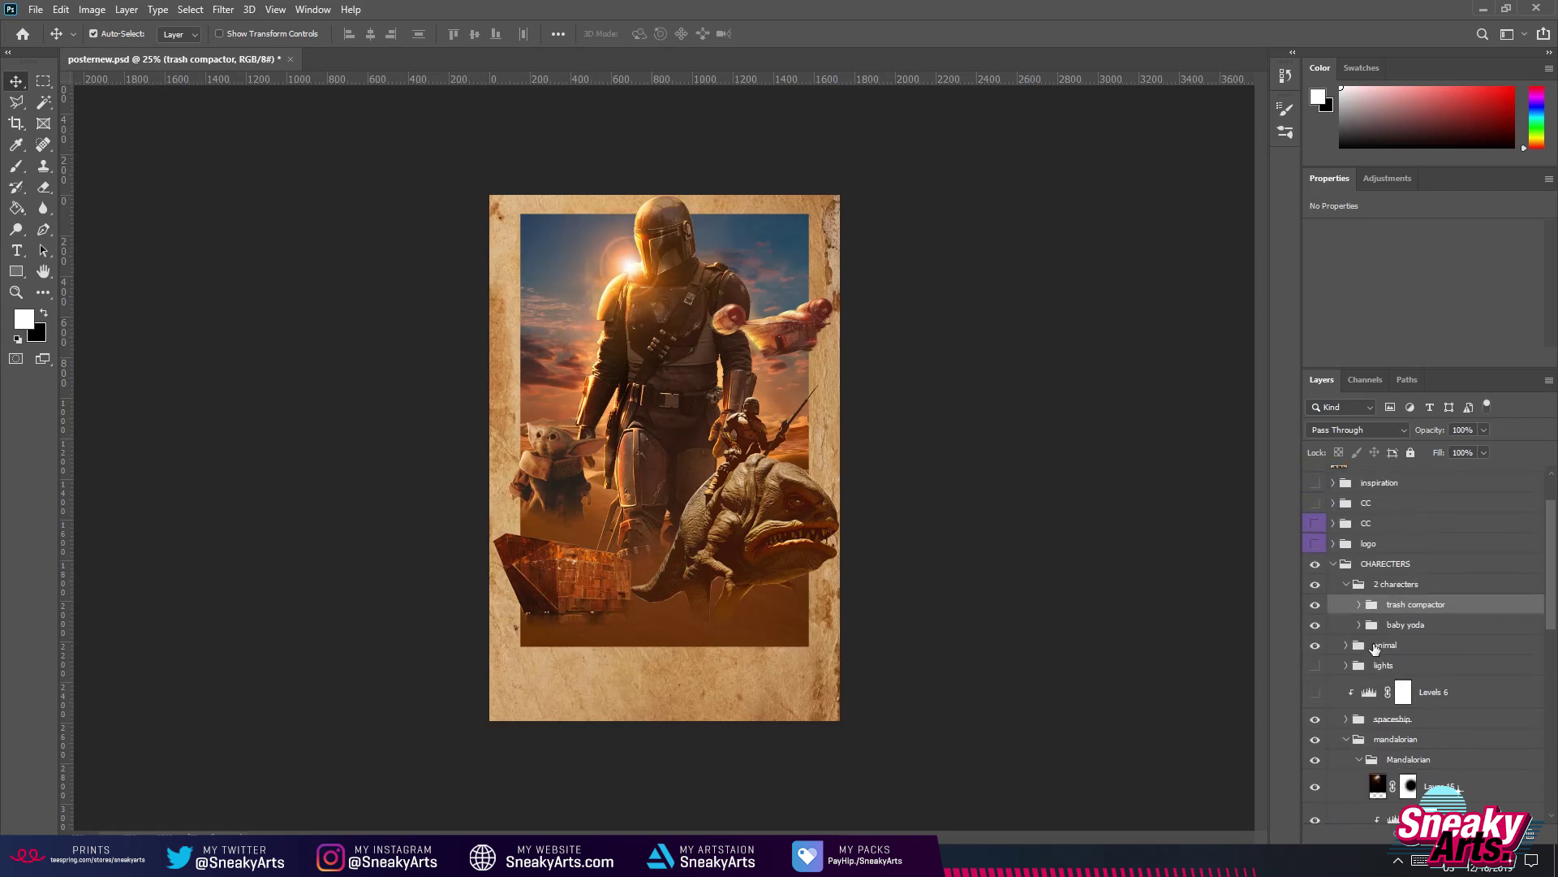
pyautogui.scroll(-1, 1342, 720)
pyautogui.scroll(-3, 1344, 710)
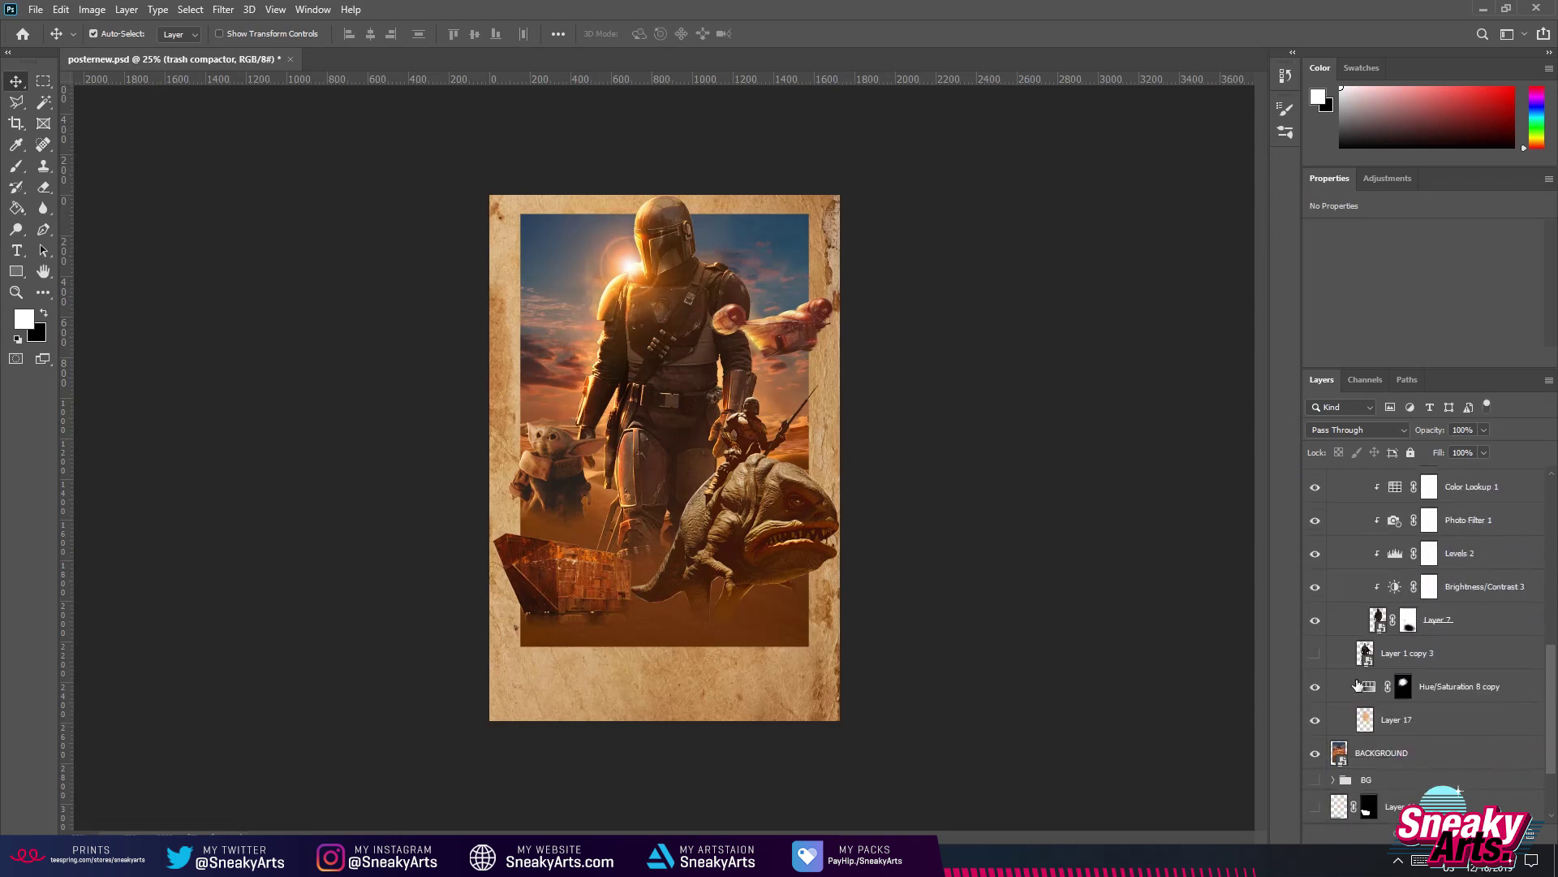
pyautogui.scroll(10, 1413, 684)
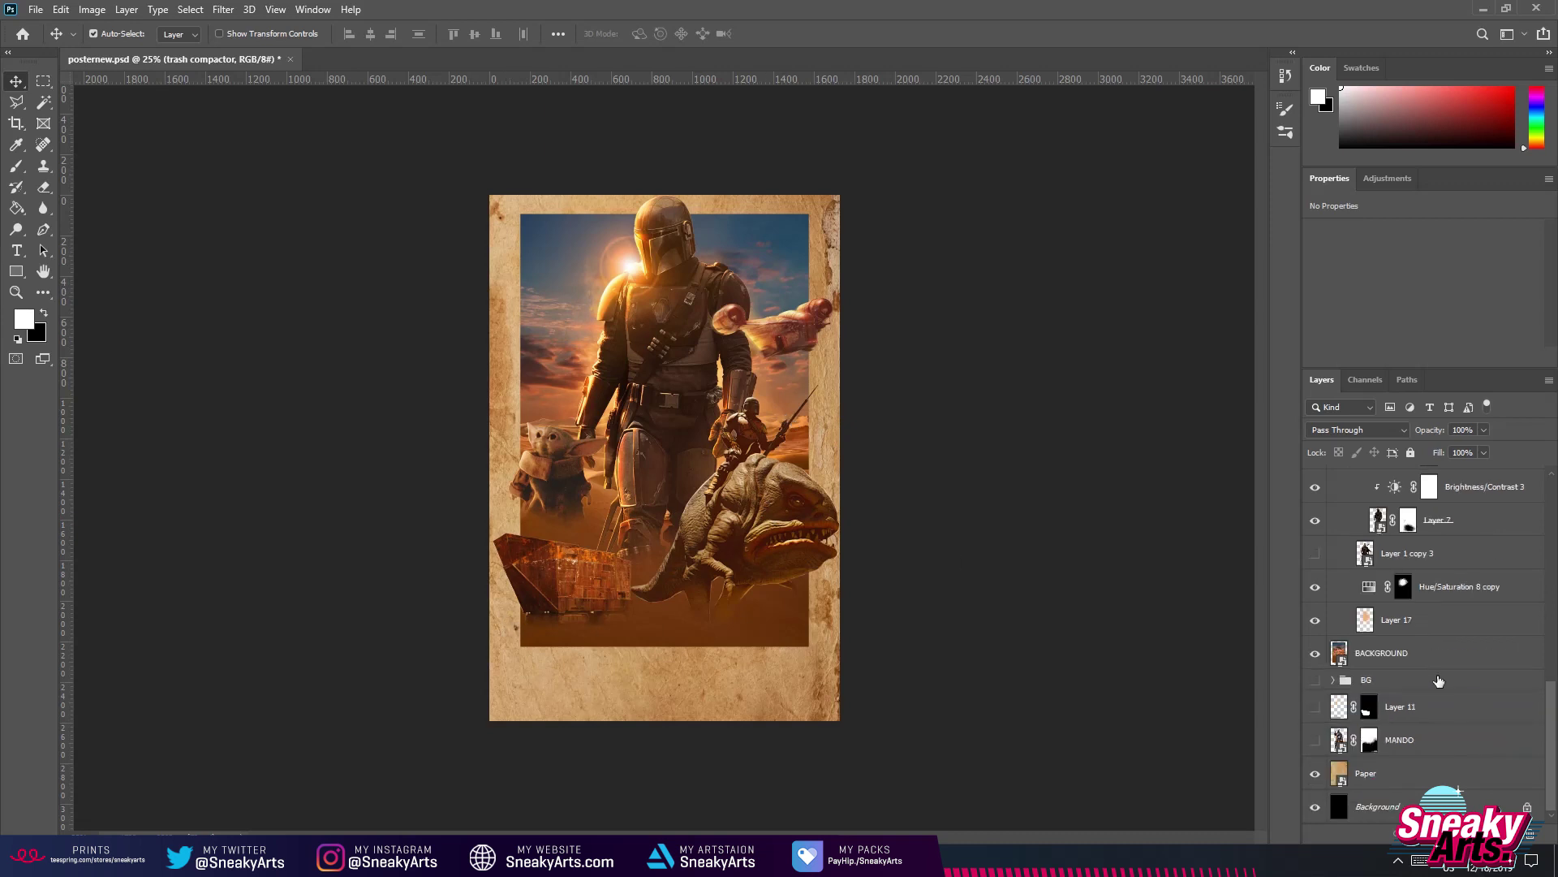
pyautogui.scroll(1, 1413, 684)
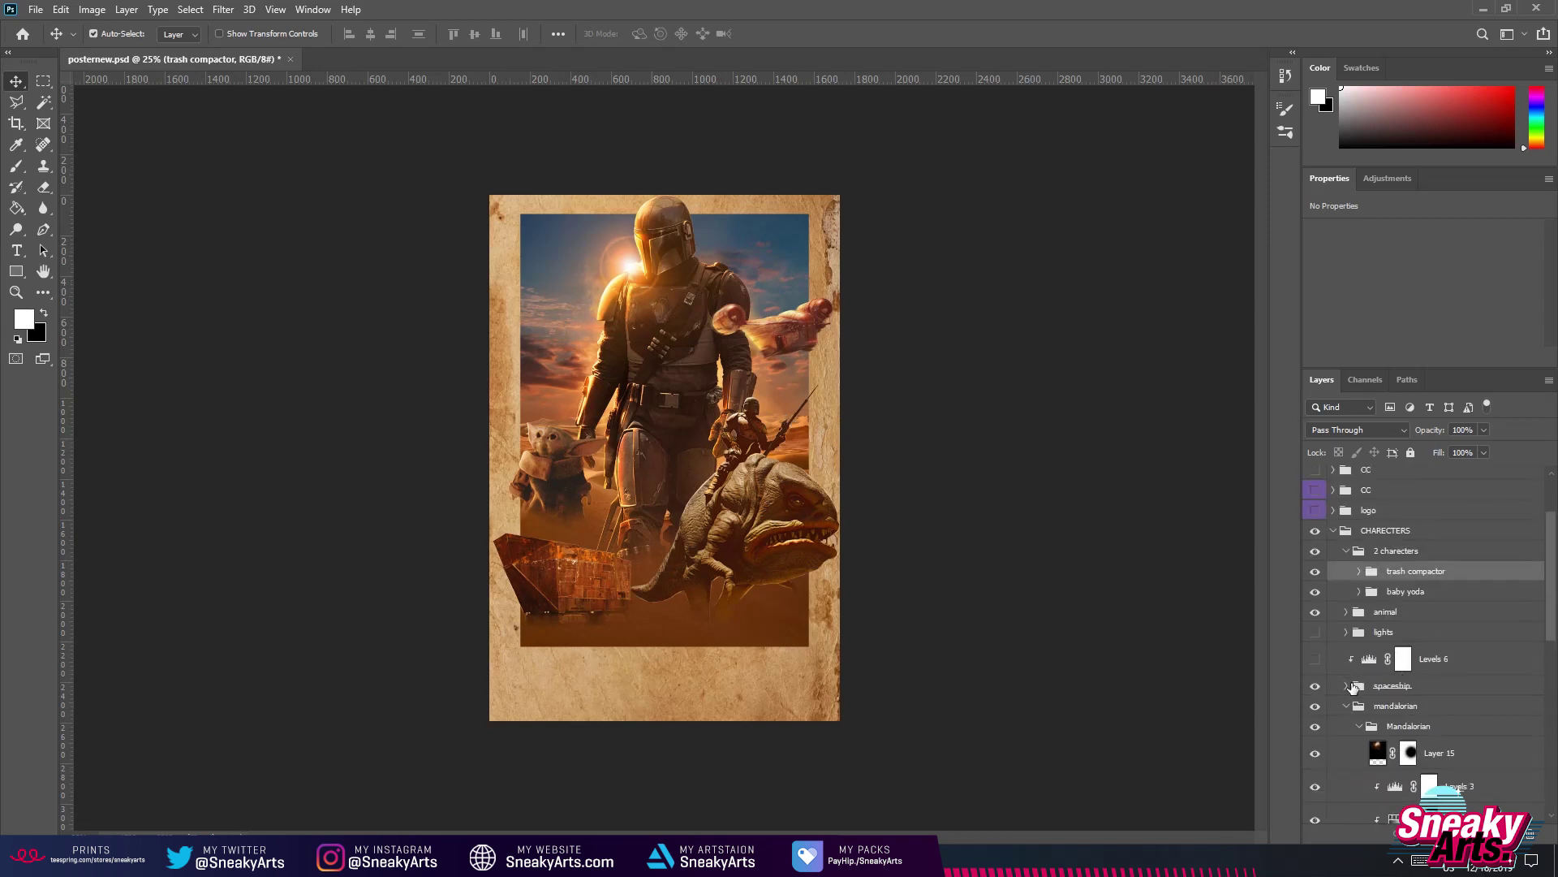
pyautogui.click(1359, 726)
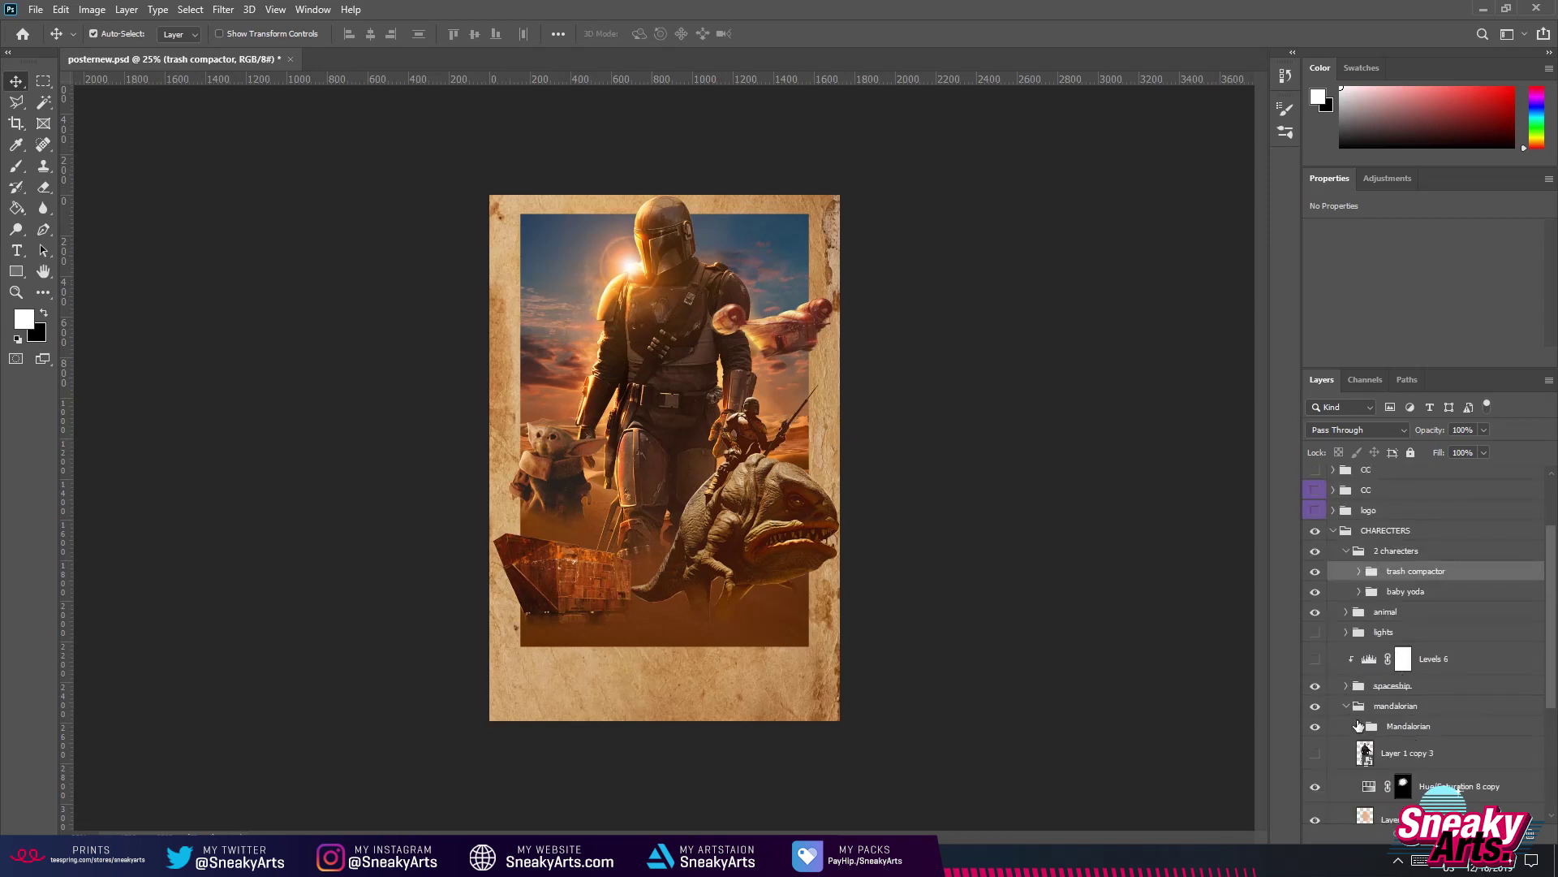
# Show the lights group glow with Layer 14 left hidden, then reveal the logo group.
pyautogui.click(1315, 631)
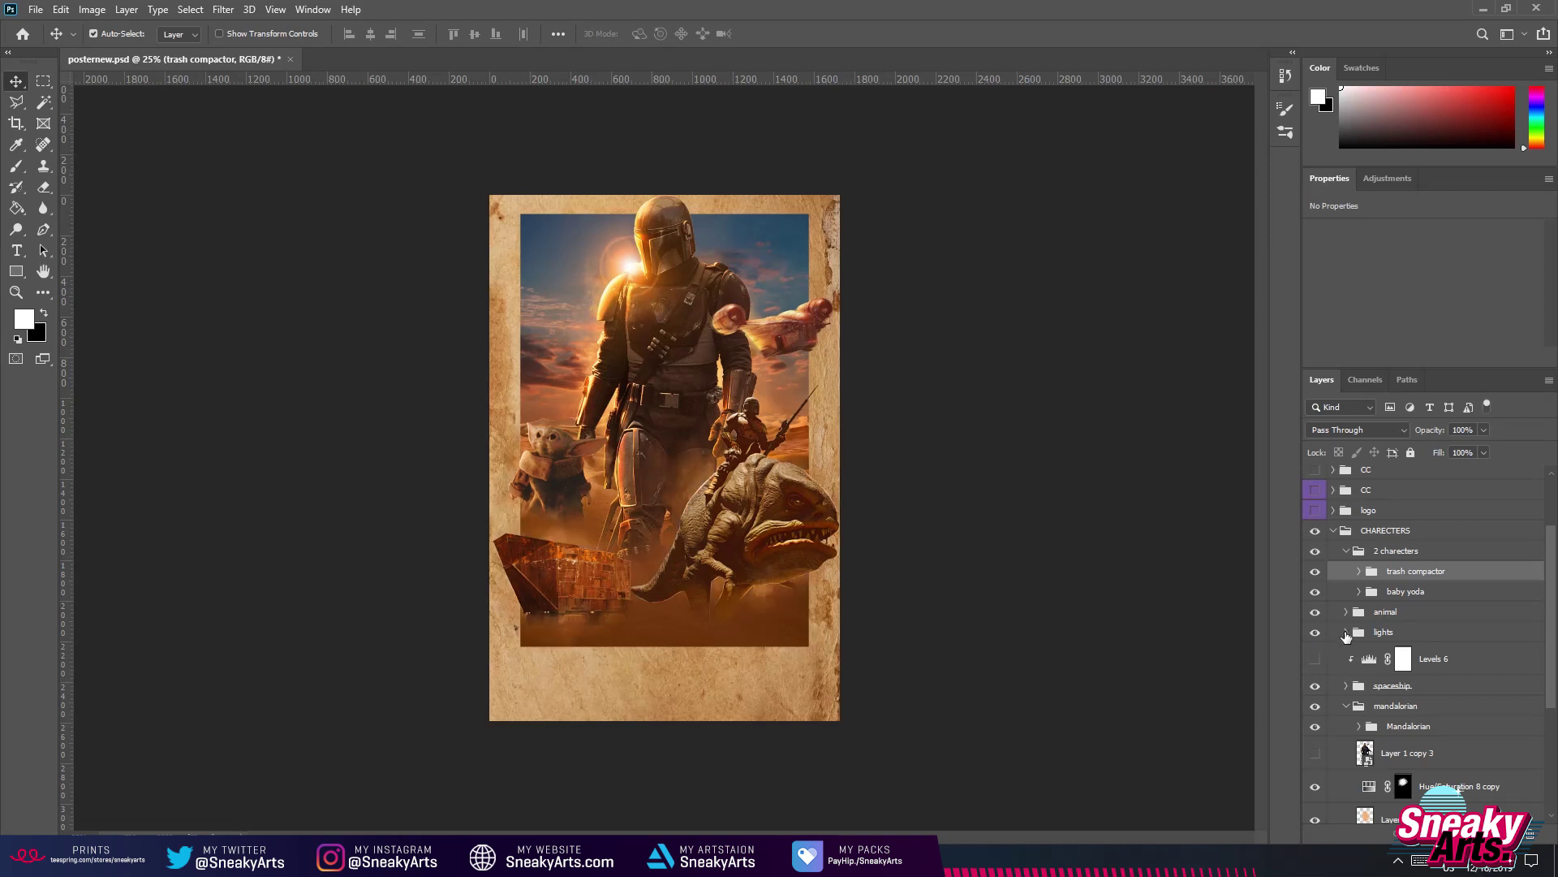
pyautogui.click(1346, 634)
pyautogui.click(1446, 700)
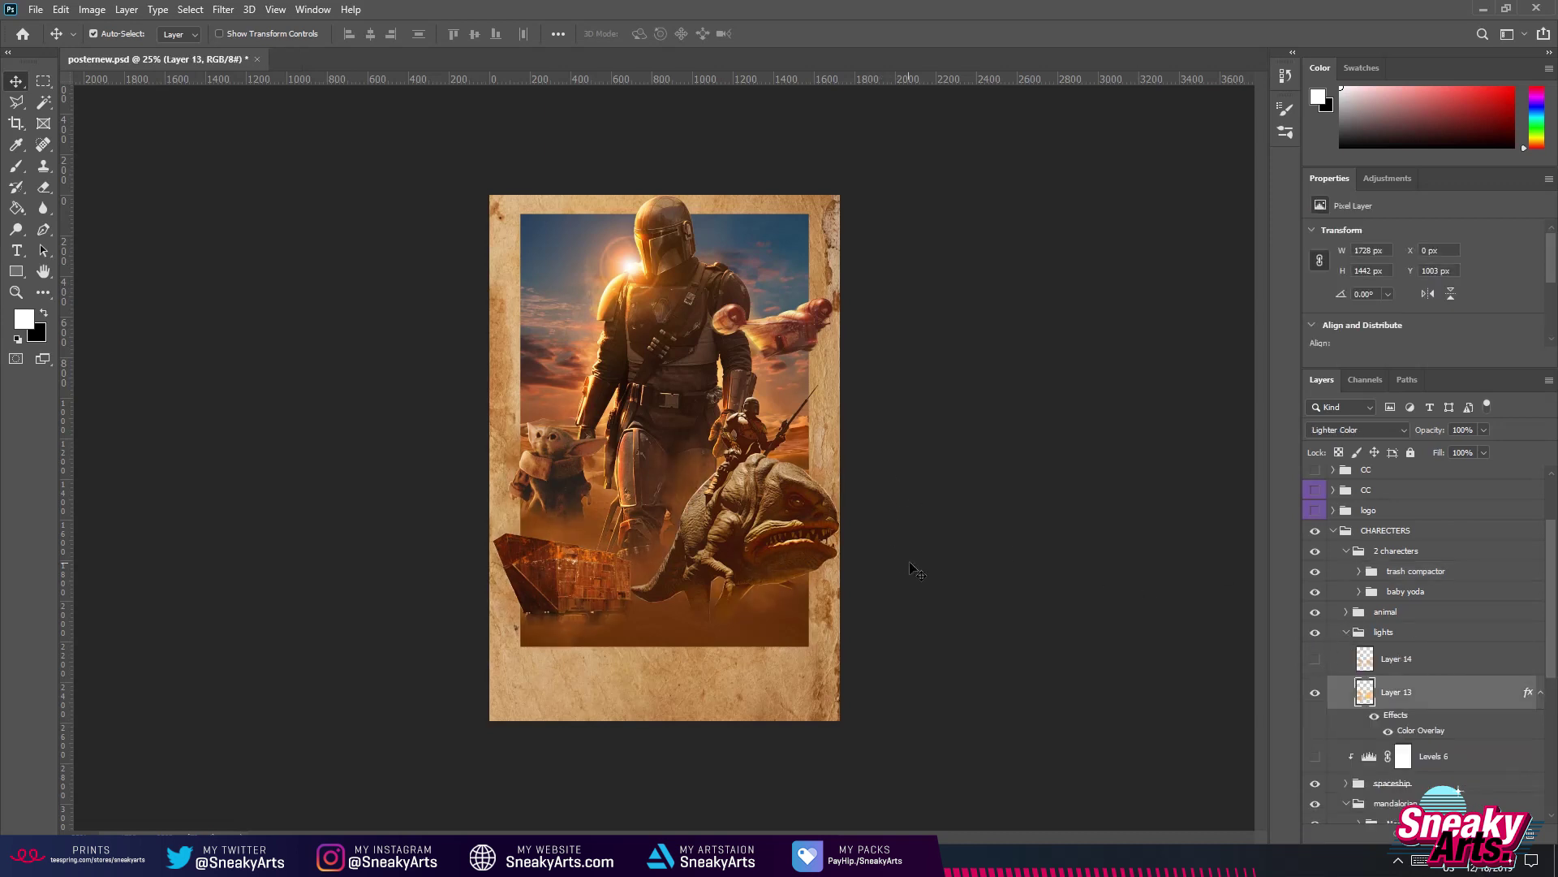
pyautogui.click(1315, 658)
pyautogui.click(1380, 667)
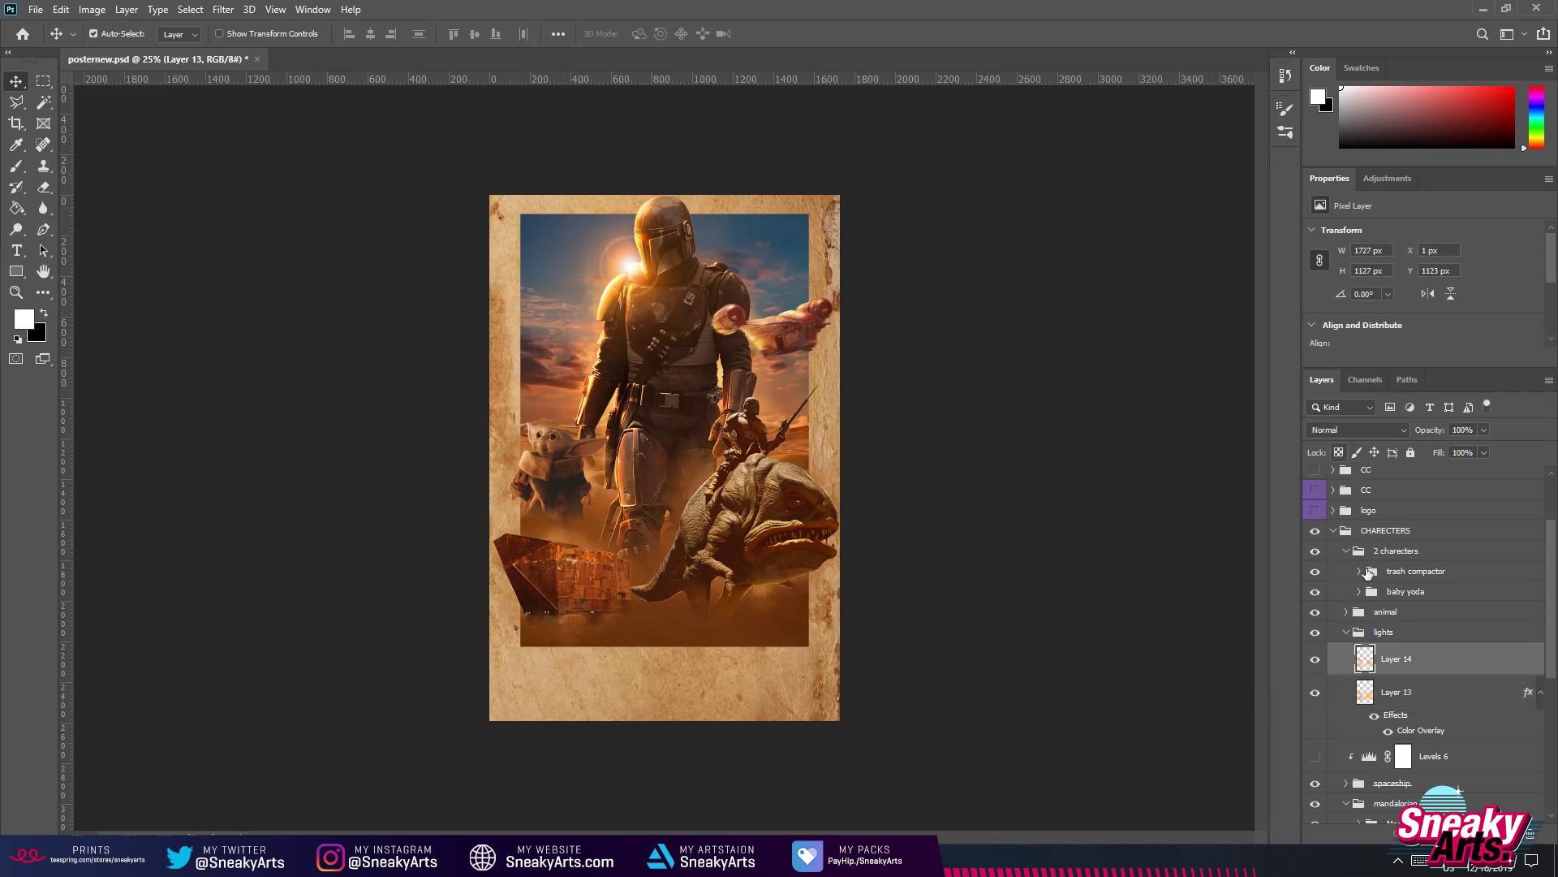
pyautogui.click(1442, 696)
pyautogui.click(1315, 658)
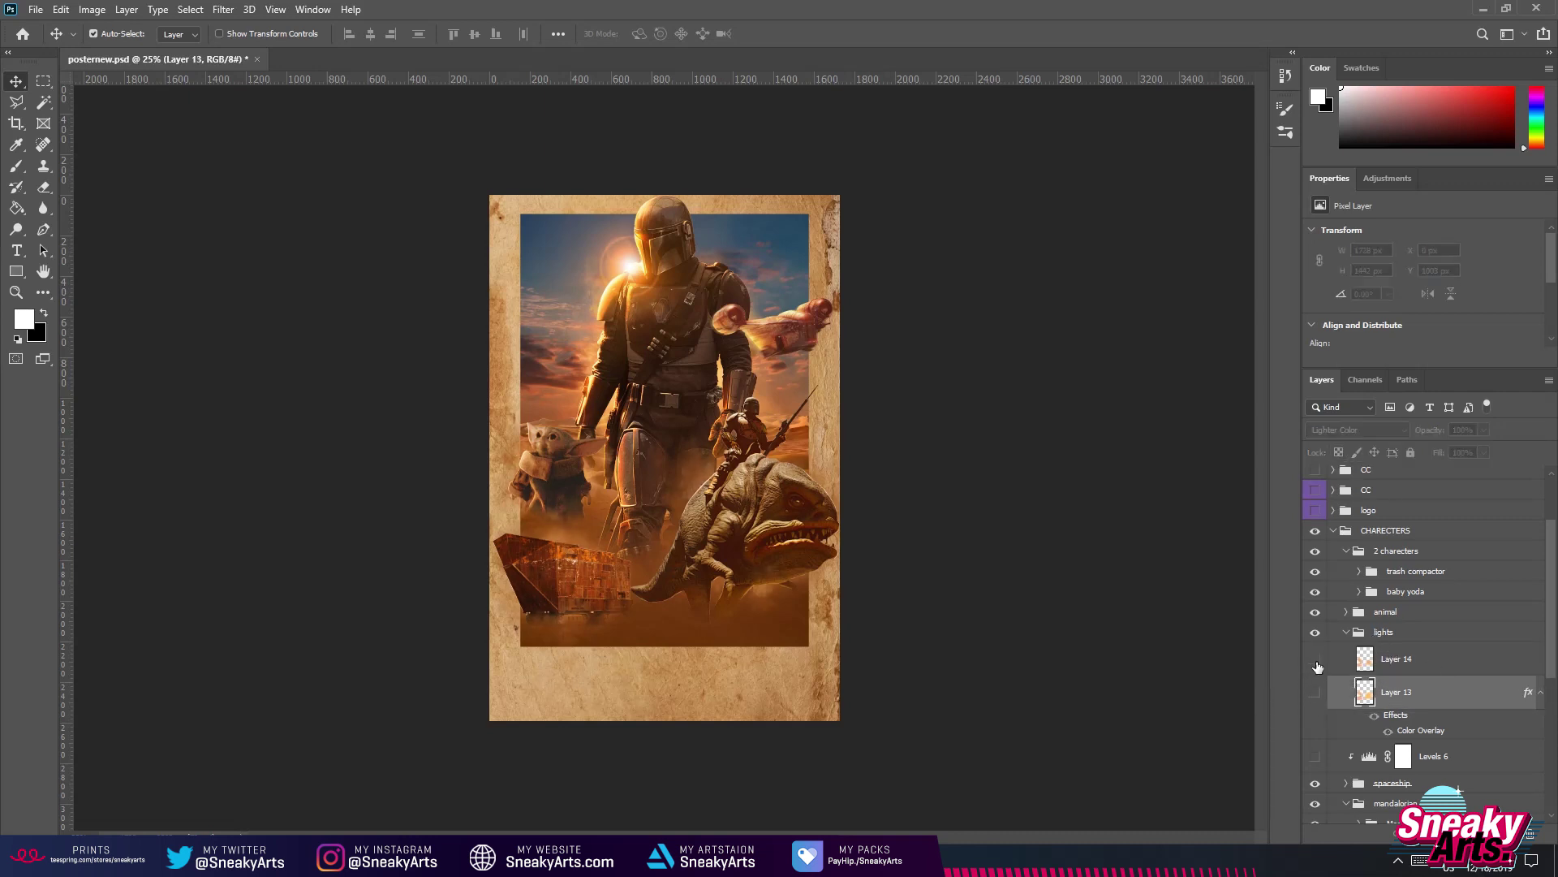
pyautogui.click(1347, 631)
pyautogui.click(1315, 602)
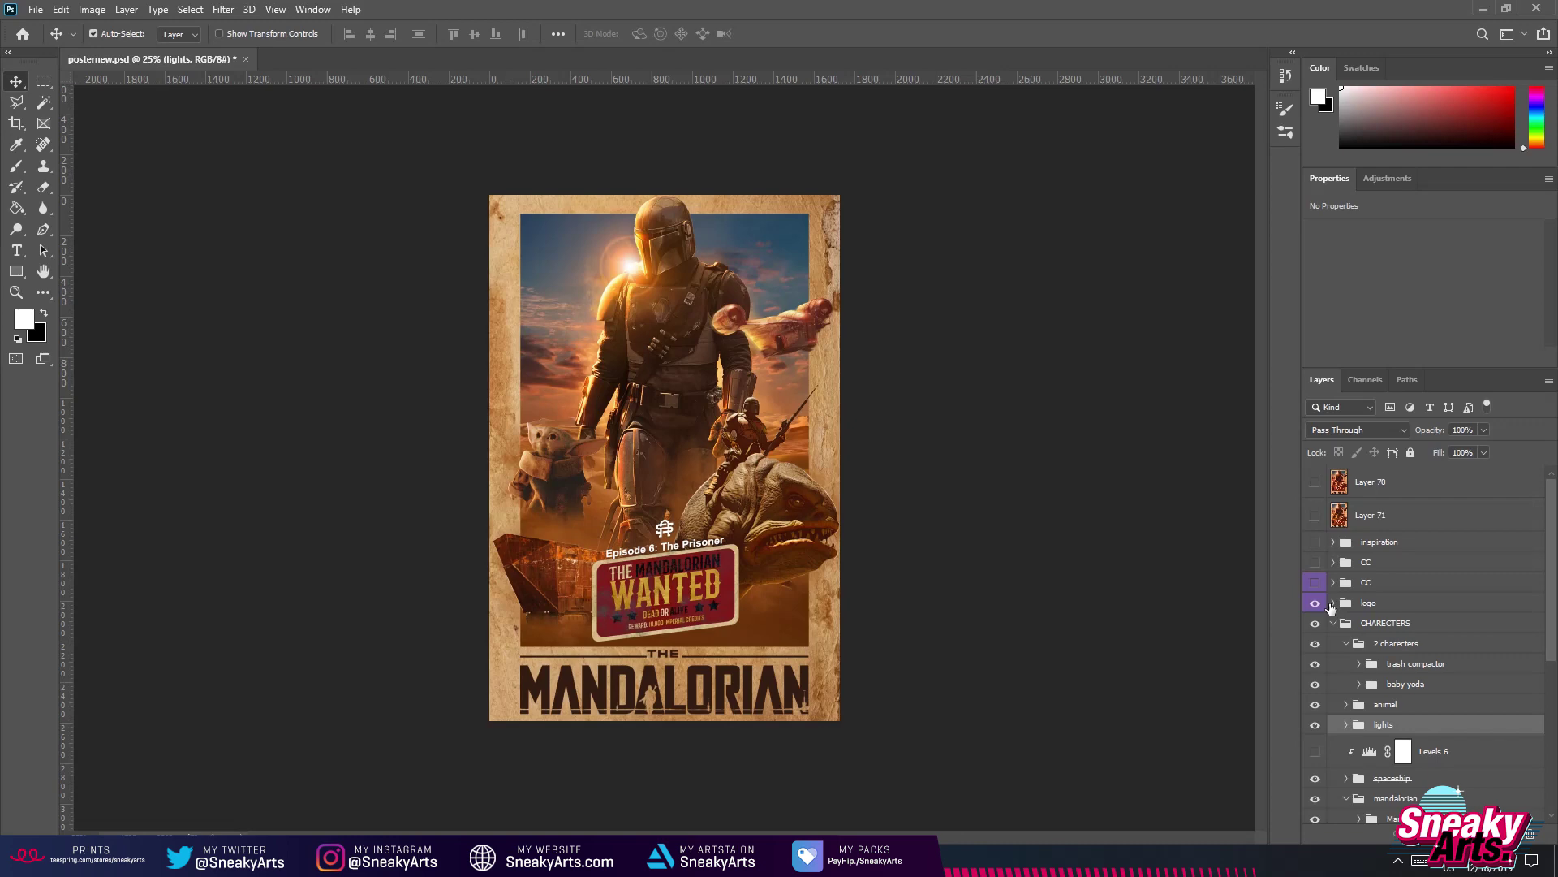
# Zoom and pan around the poster to inspect the creature, WANTED sign and title.
pyautogui.hotkey('ctrl', '0')
pyautogui.hotkey('ctrl', '+')
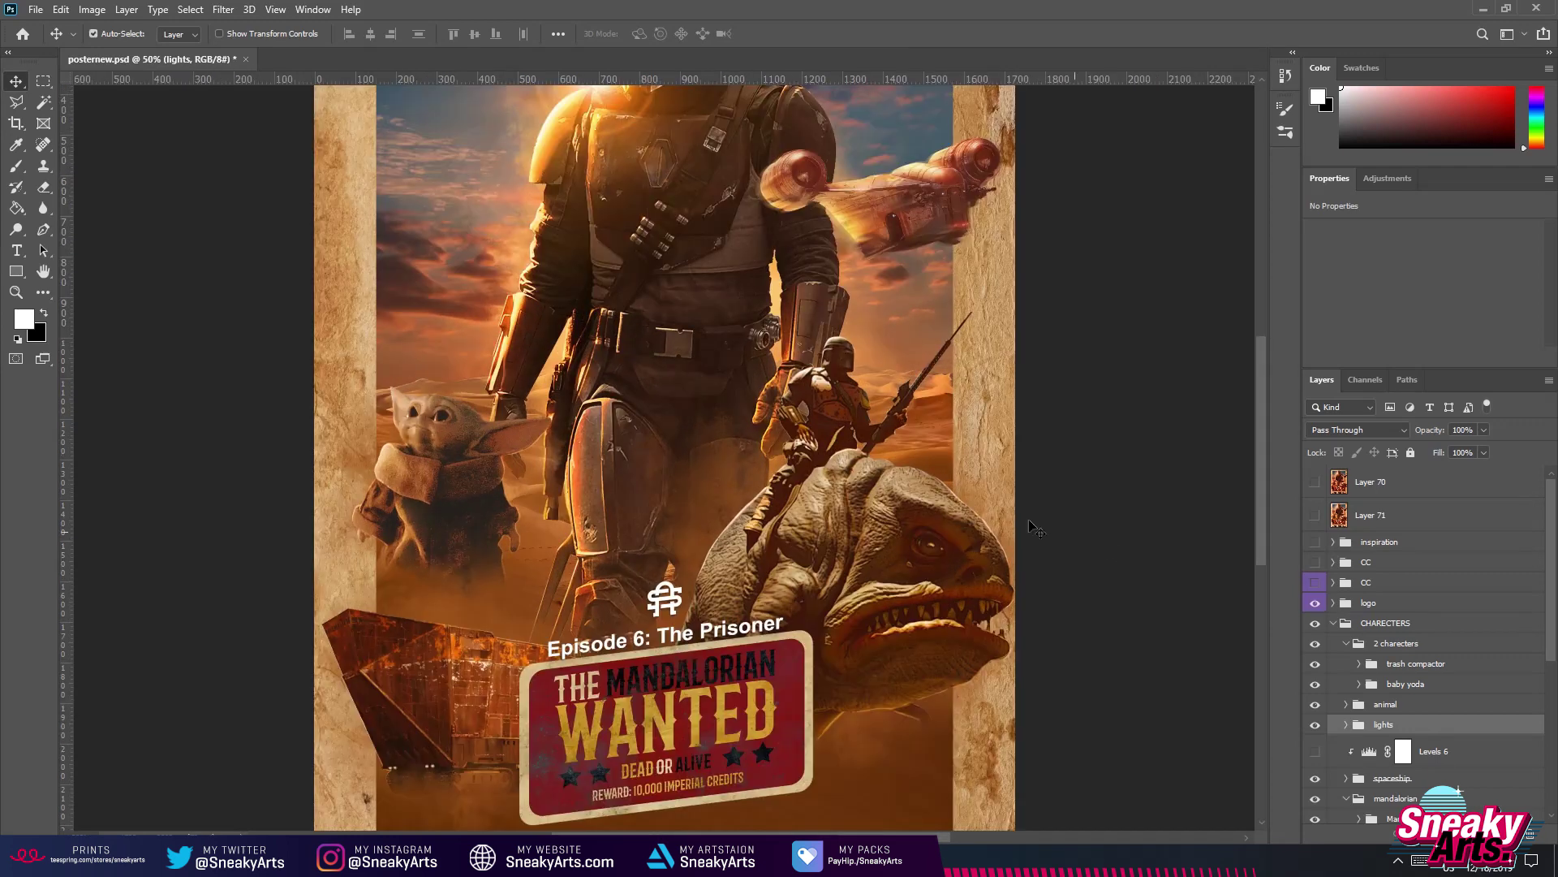
pyautogui.scroll(-5, 1109, 542)
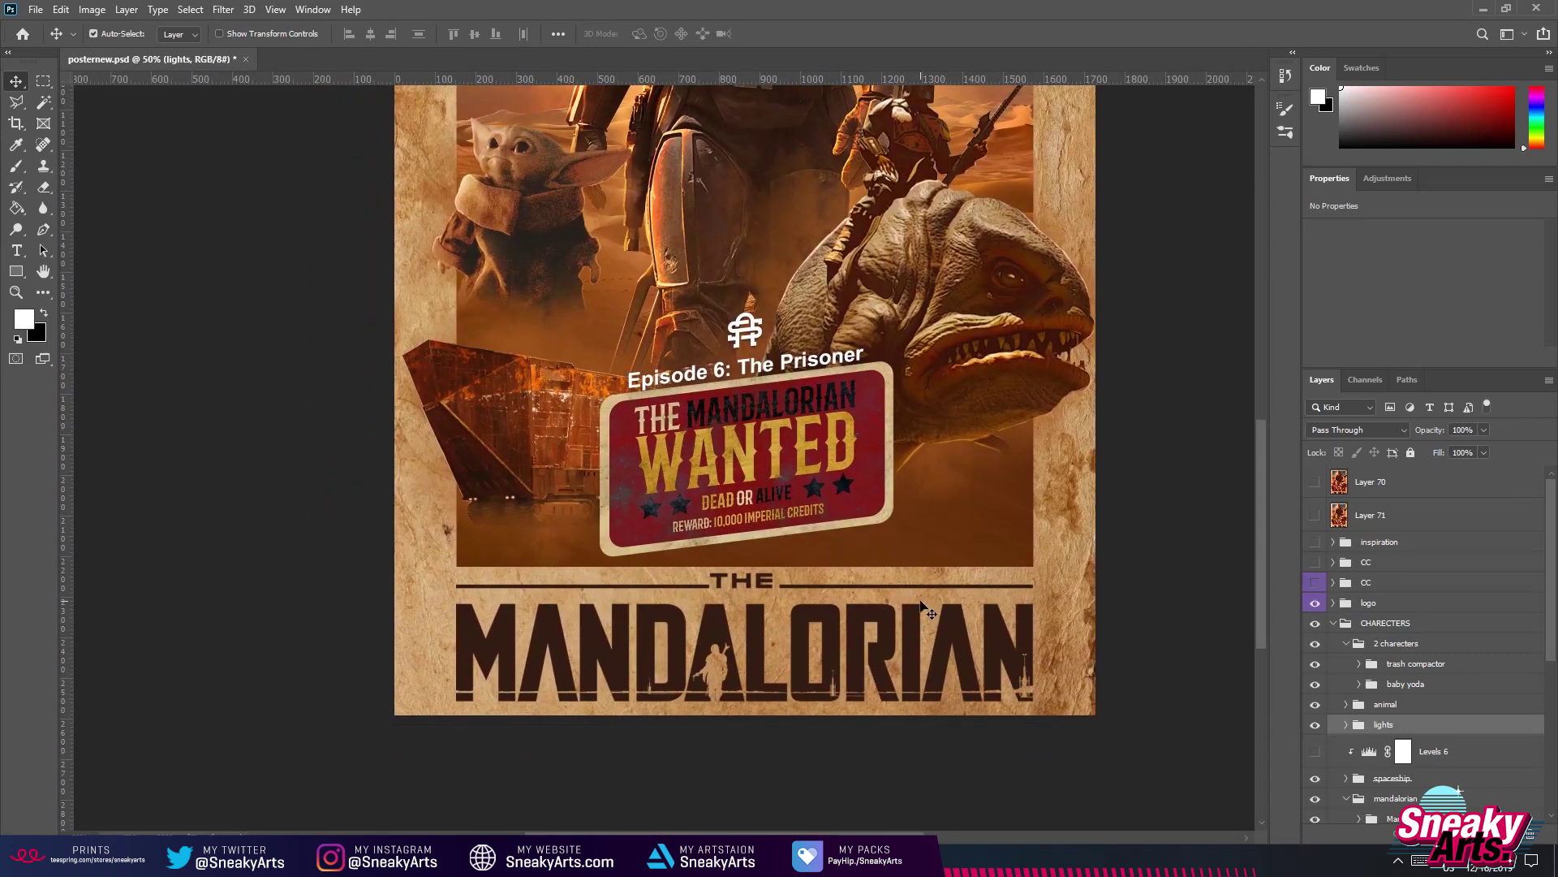
pyautogui.scroll(10, 1025, 514)
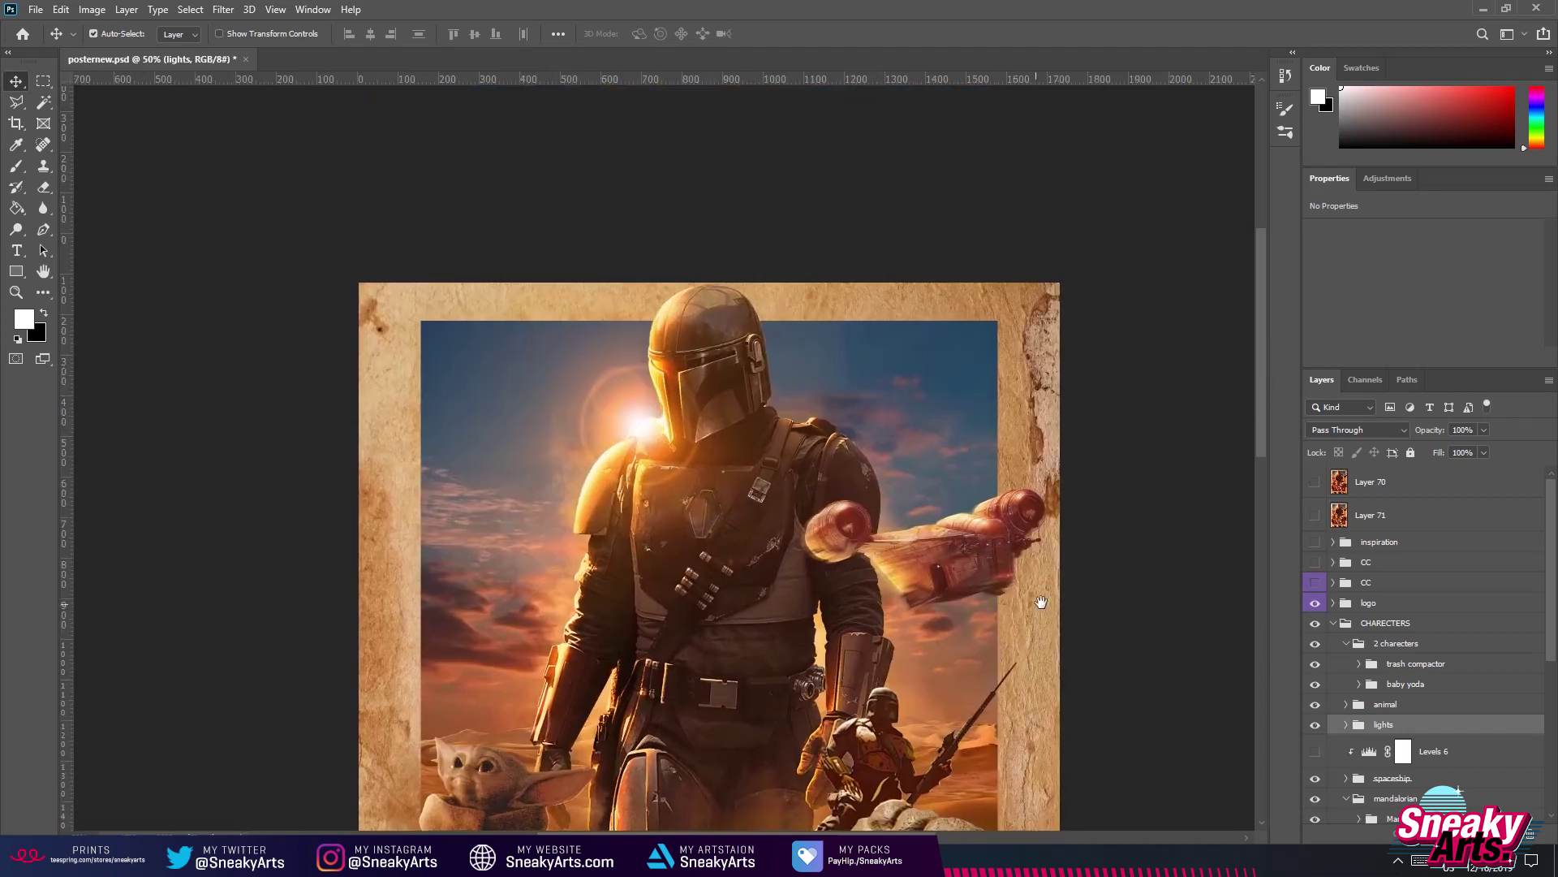
pyautogui.moveTo(1037, 622); pyautogui.dragTo(1066, 490)
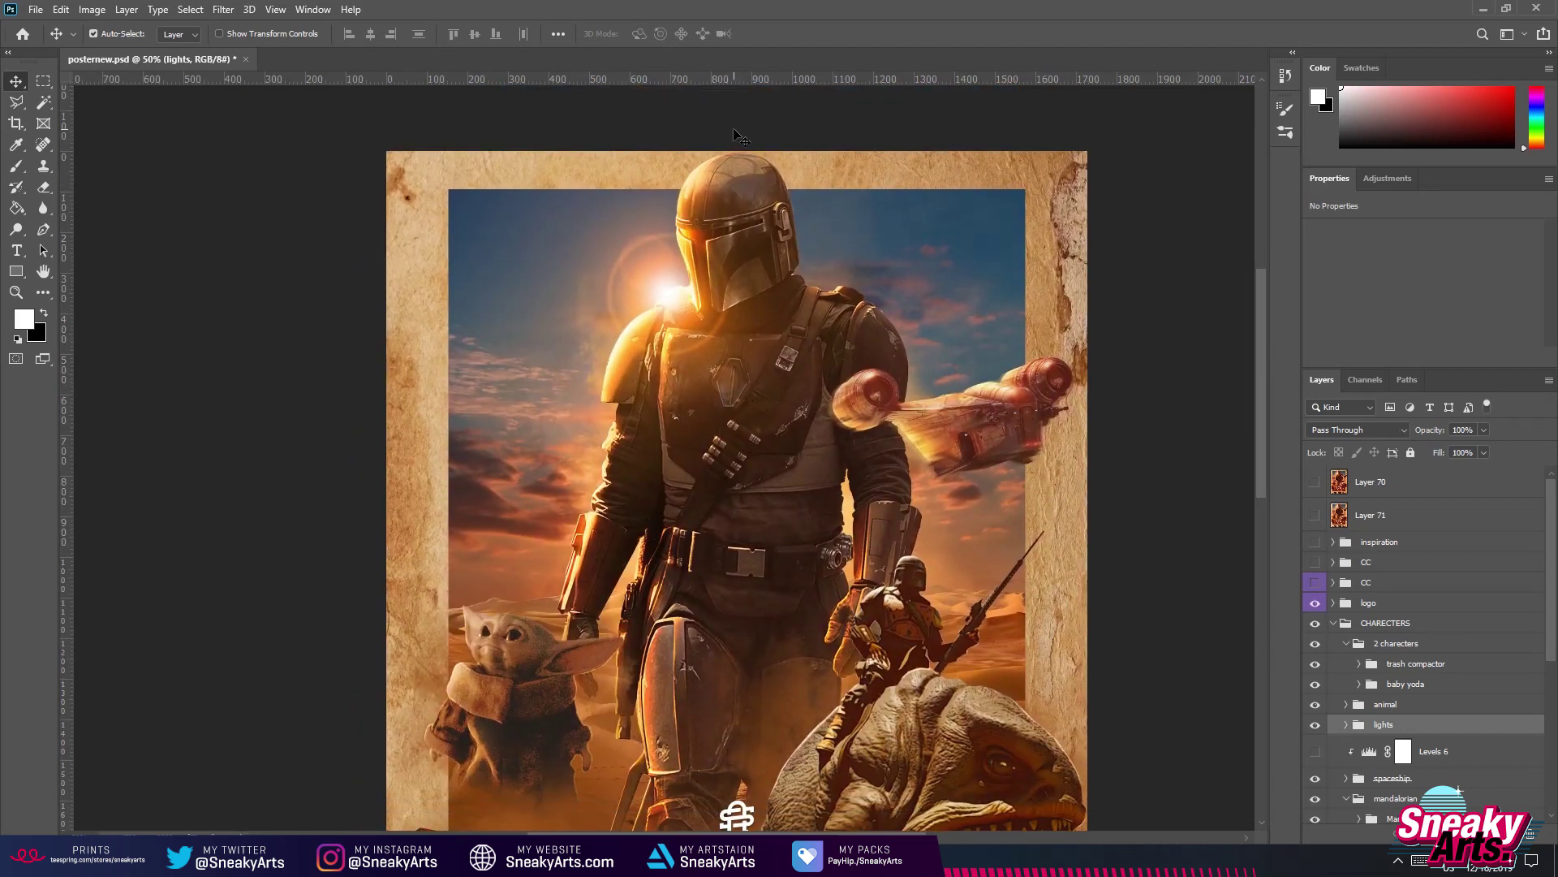
pyautogui.scroll(2, 735, 134)
pyautogui.scroll(-1, 751, 146)
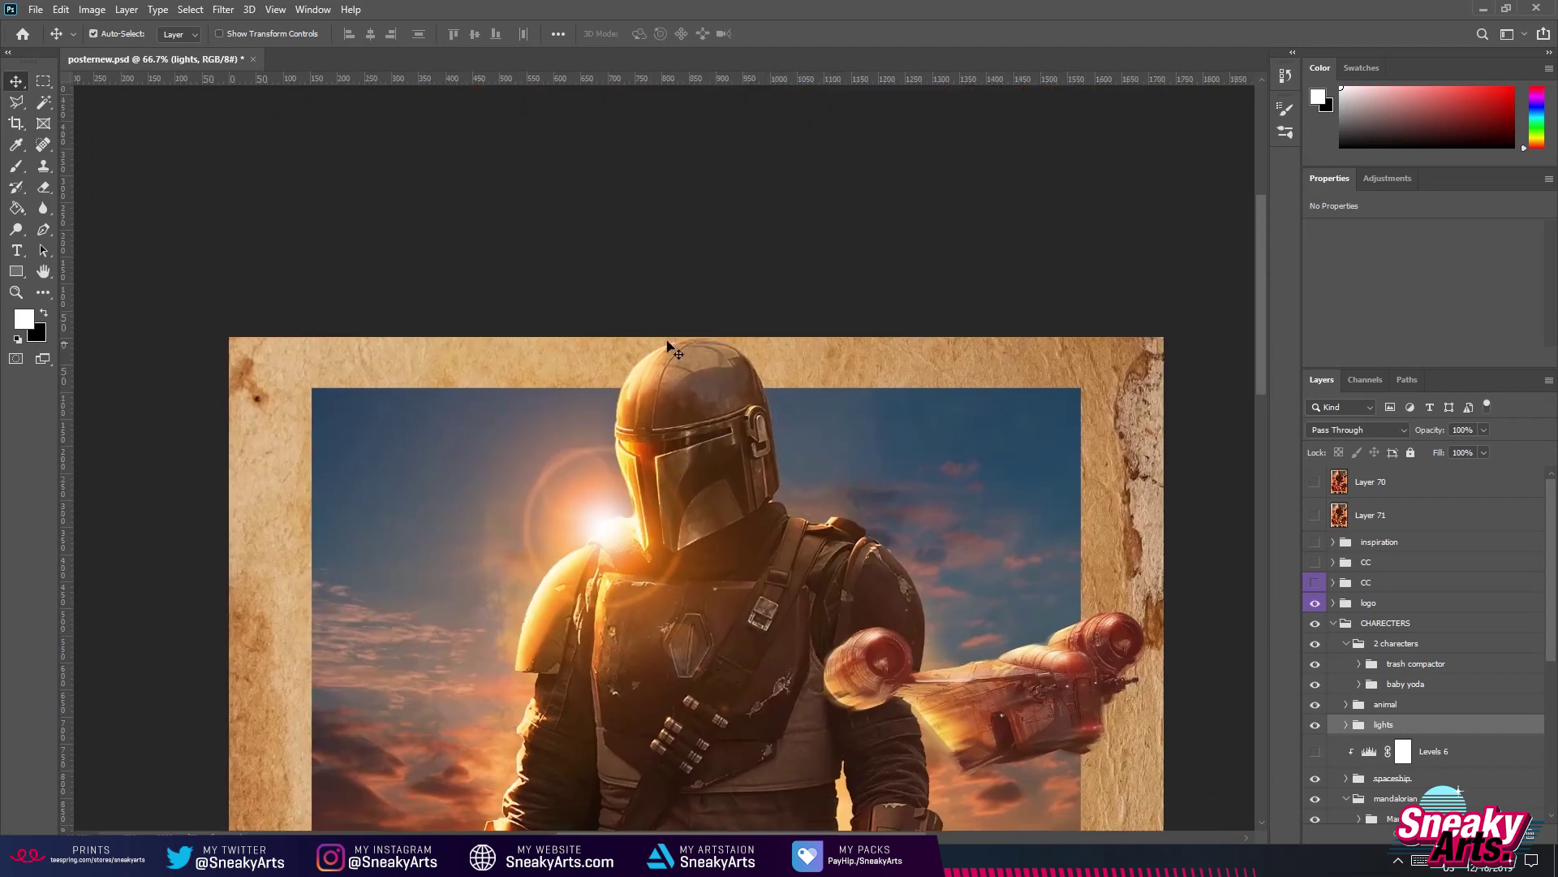
pyautogui.moveTo(940, 608); pyautogui.dragTo(868, 581)
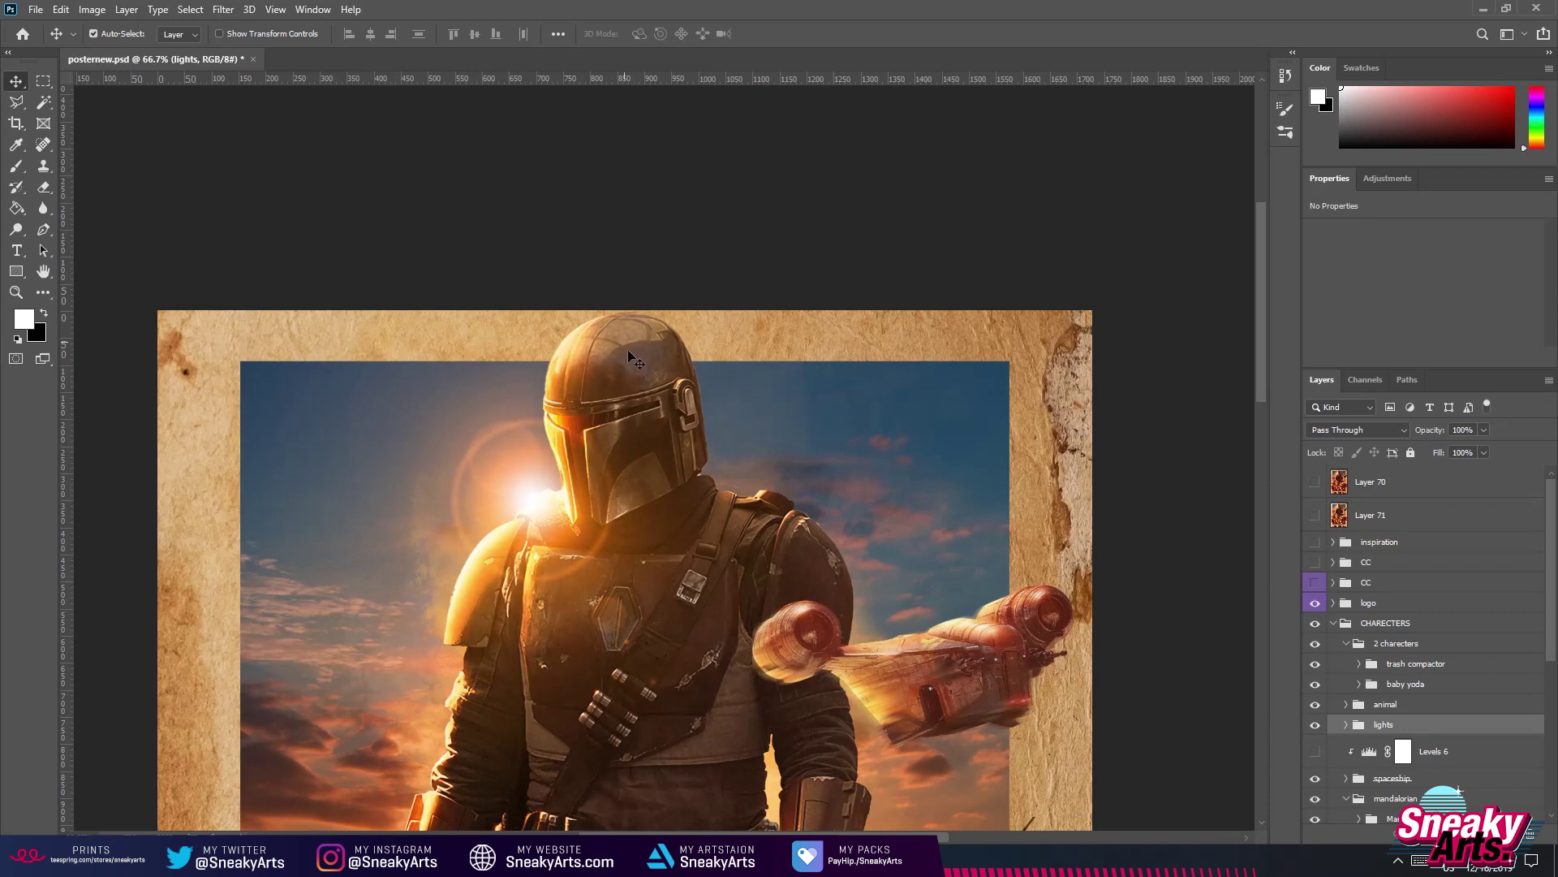
pyautogui.moveTo(613, 687); pyautogui.dragTo(623, 358)
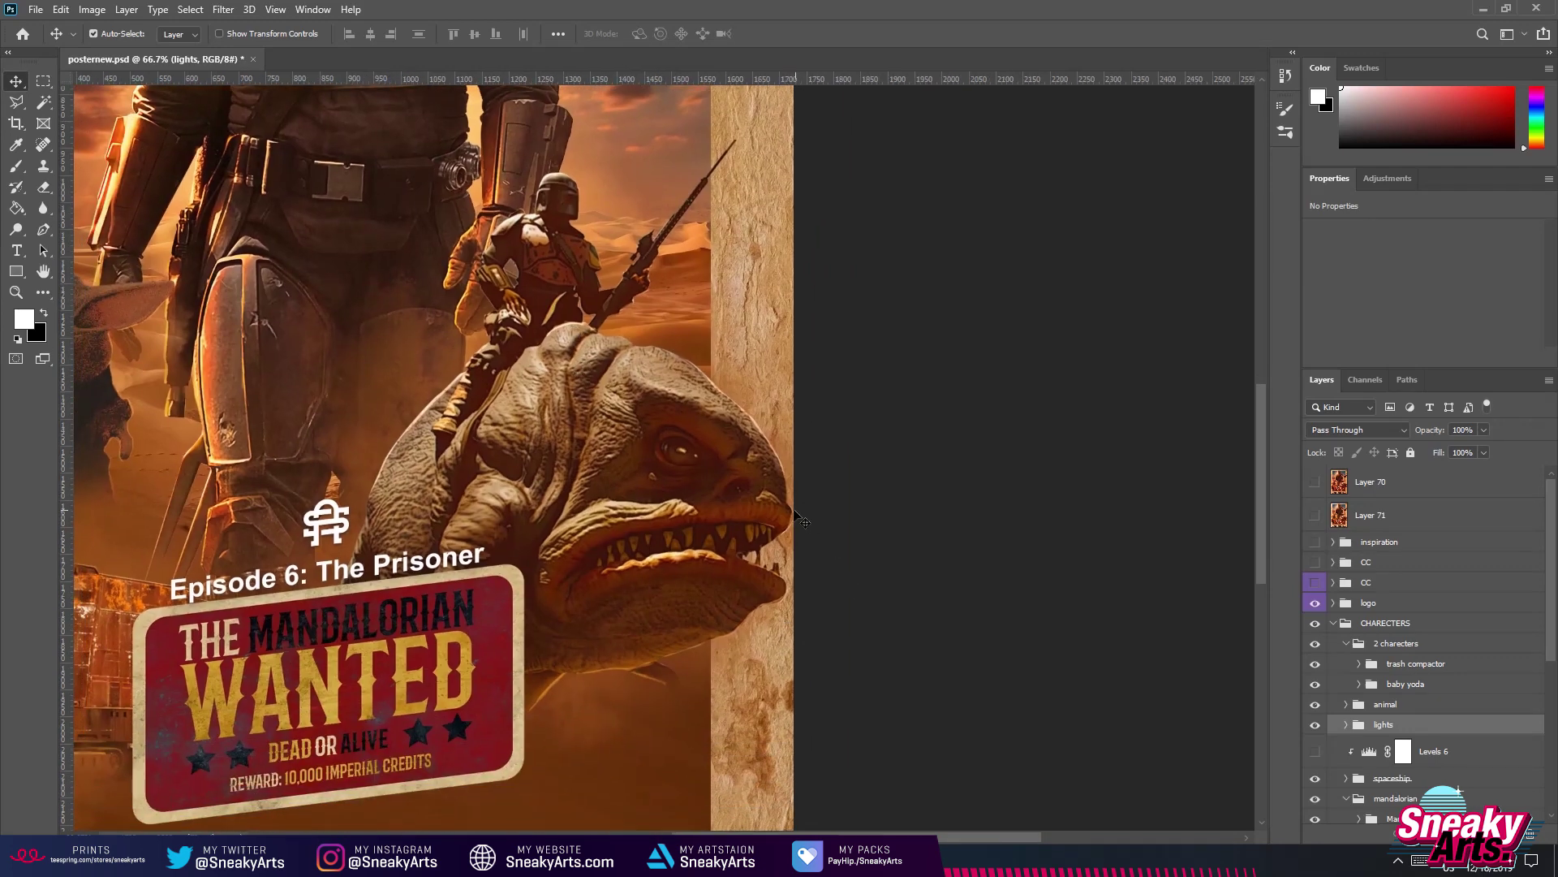
pyautogui.moveTo(509, 714); pyautogui.dragTo(887, 394)
# Nudge the MANDALORIAN title left to X 152 px, then collapse the logo group.
pyautogui.click(887, 393)
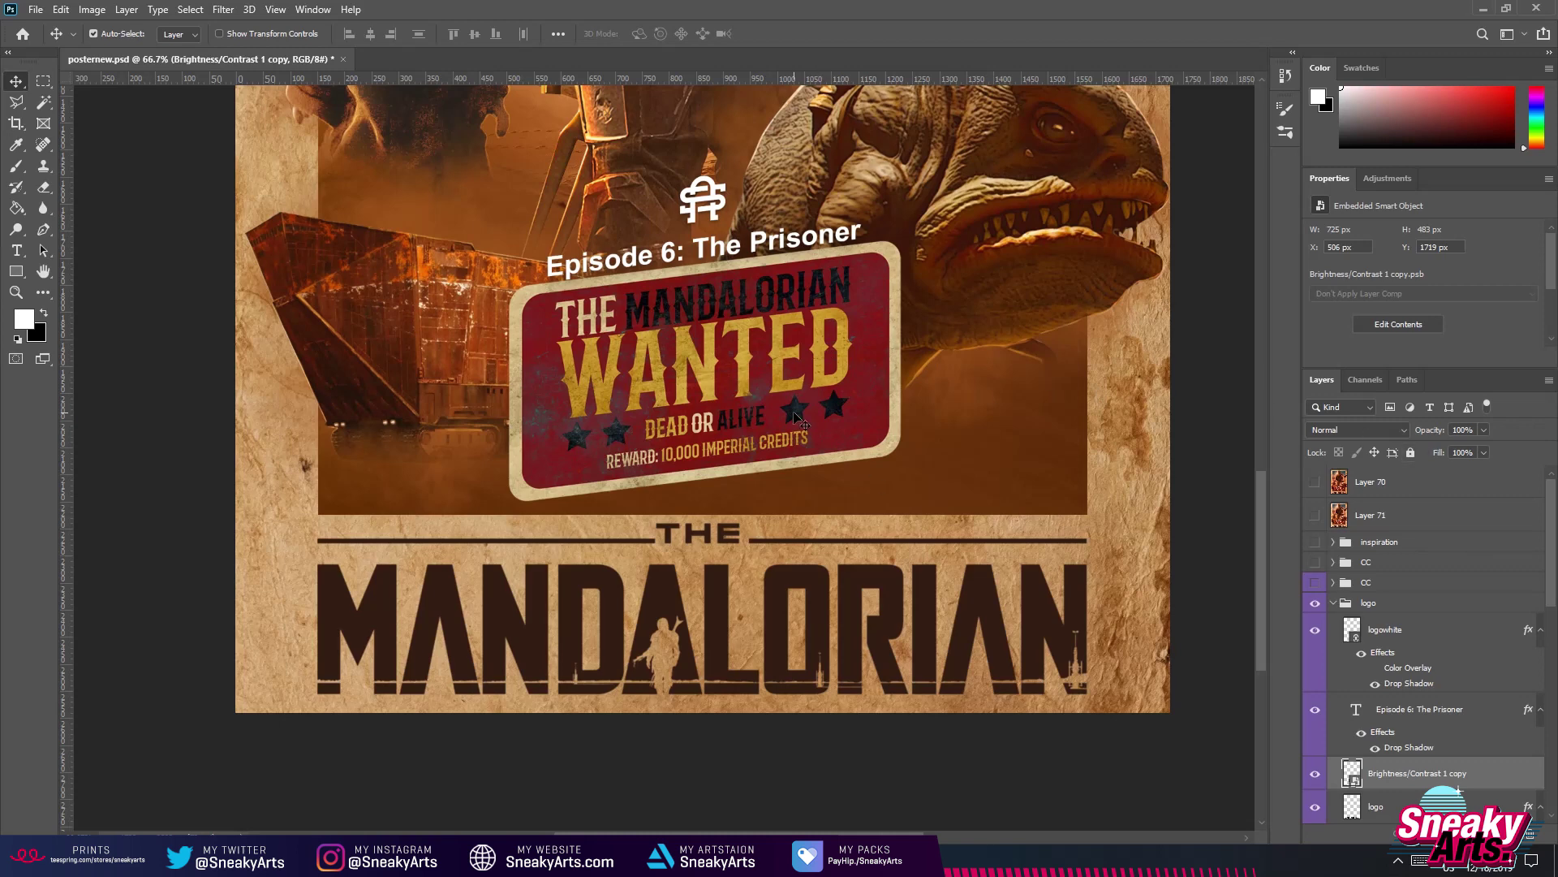
pyautogui.scroll(-4, 795, 418)
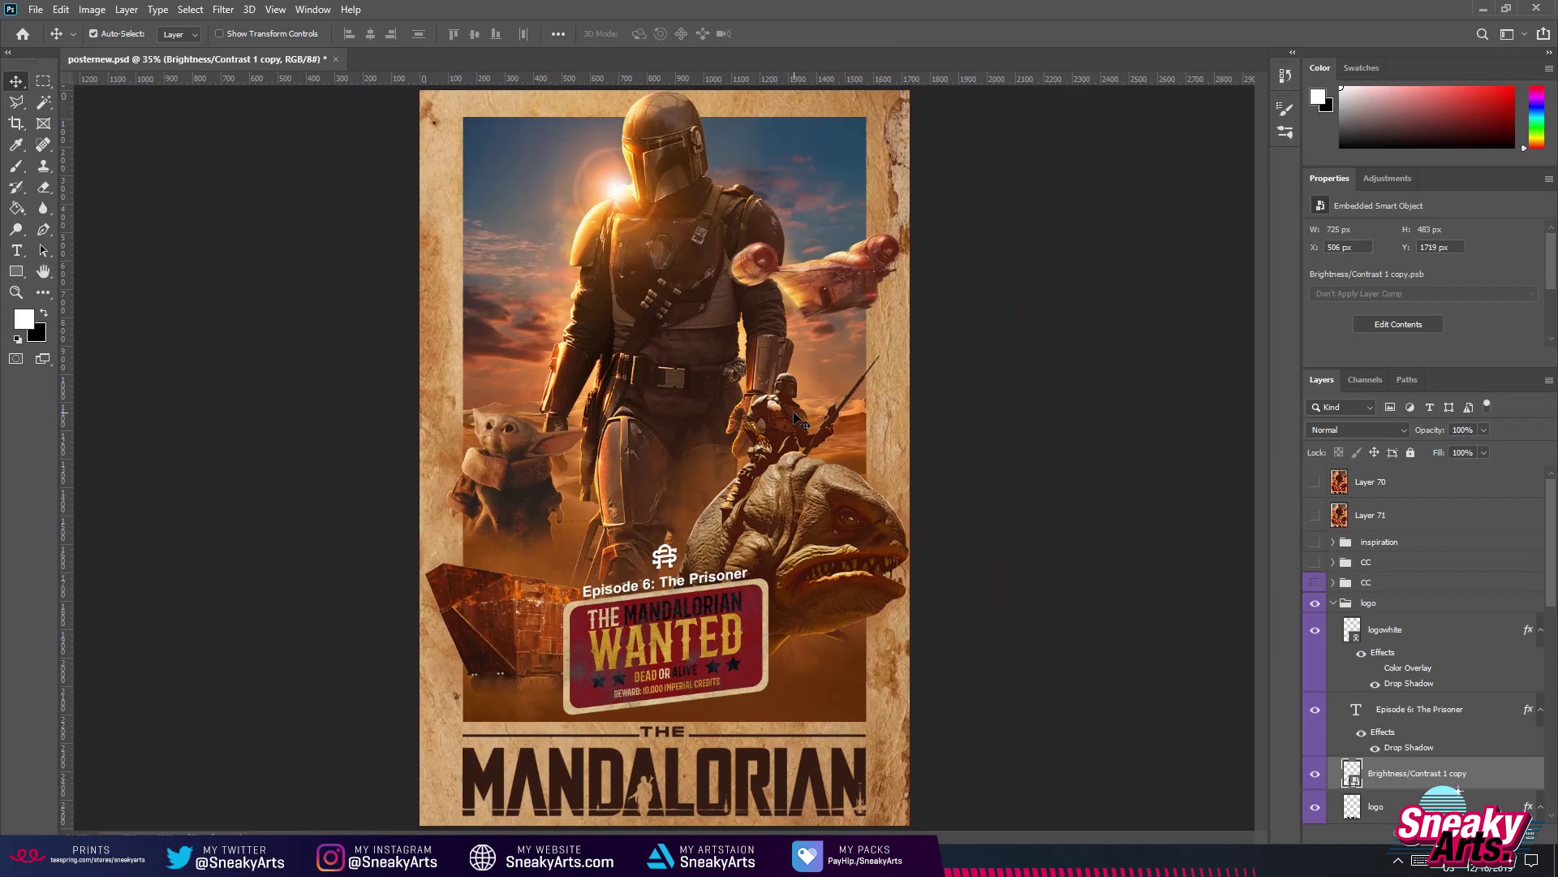
pyautogui.click(650, 780)
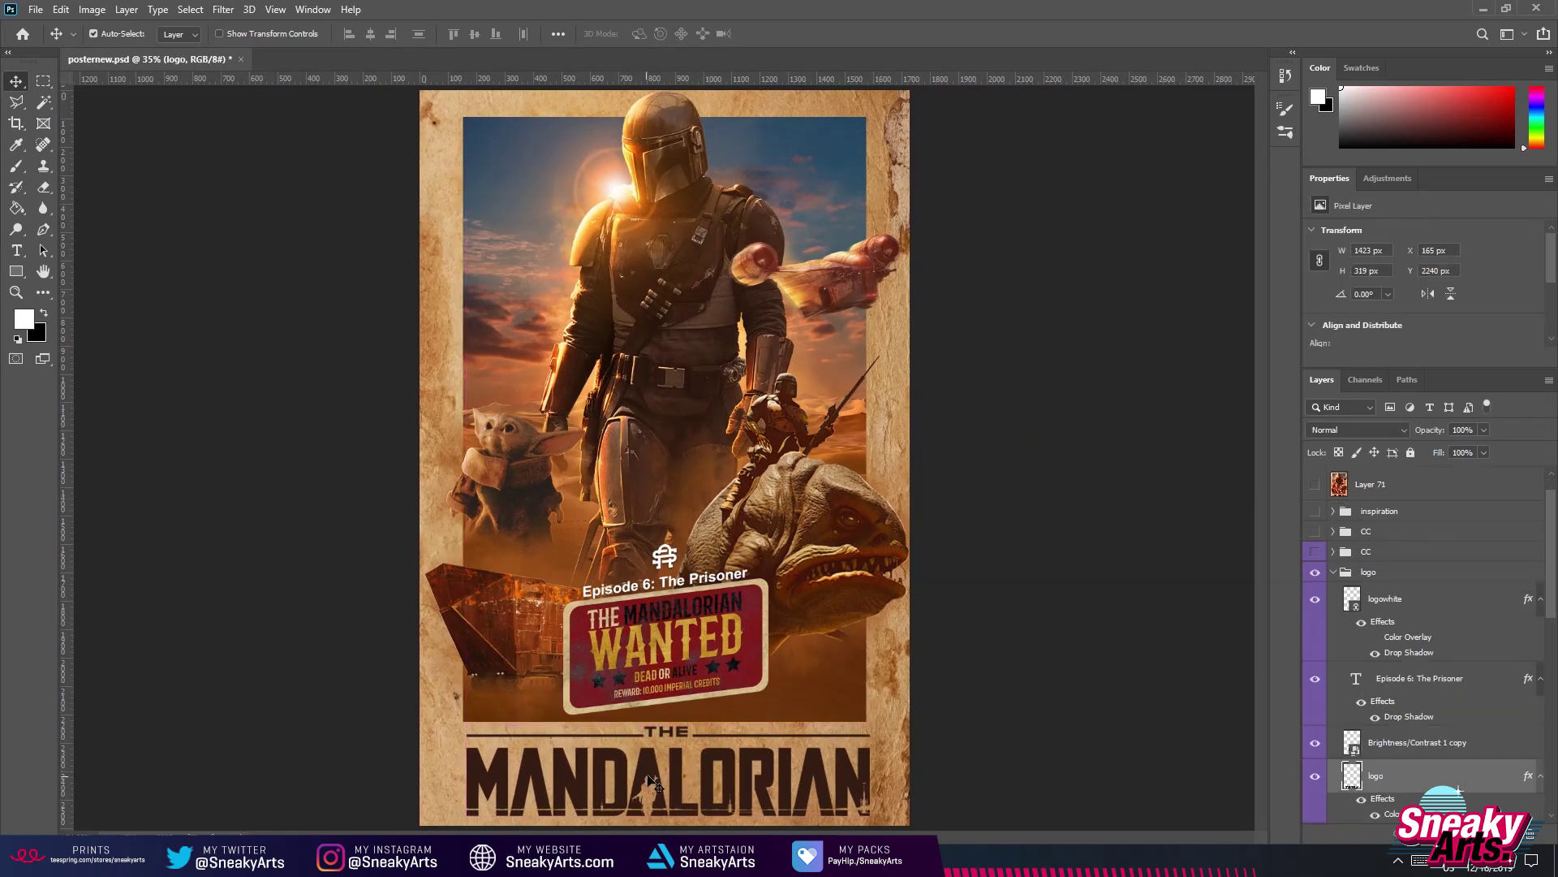
pyautogui.moveTo(654, 772); pyautogui.dragTo(642, 767)
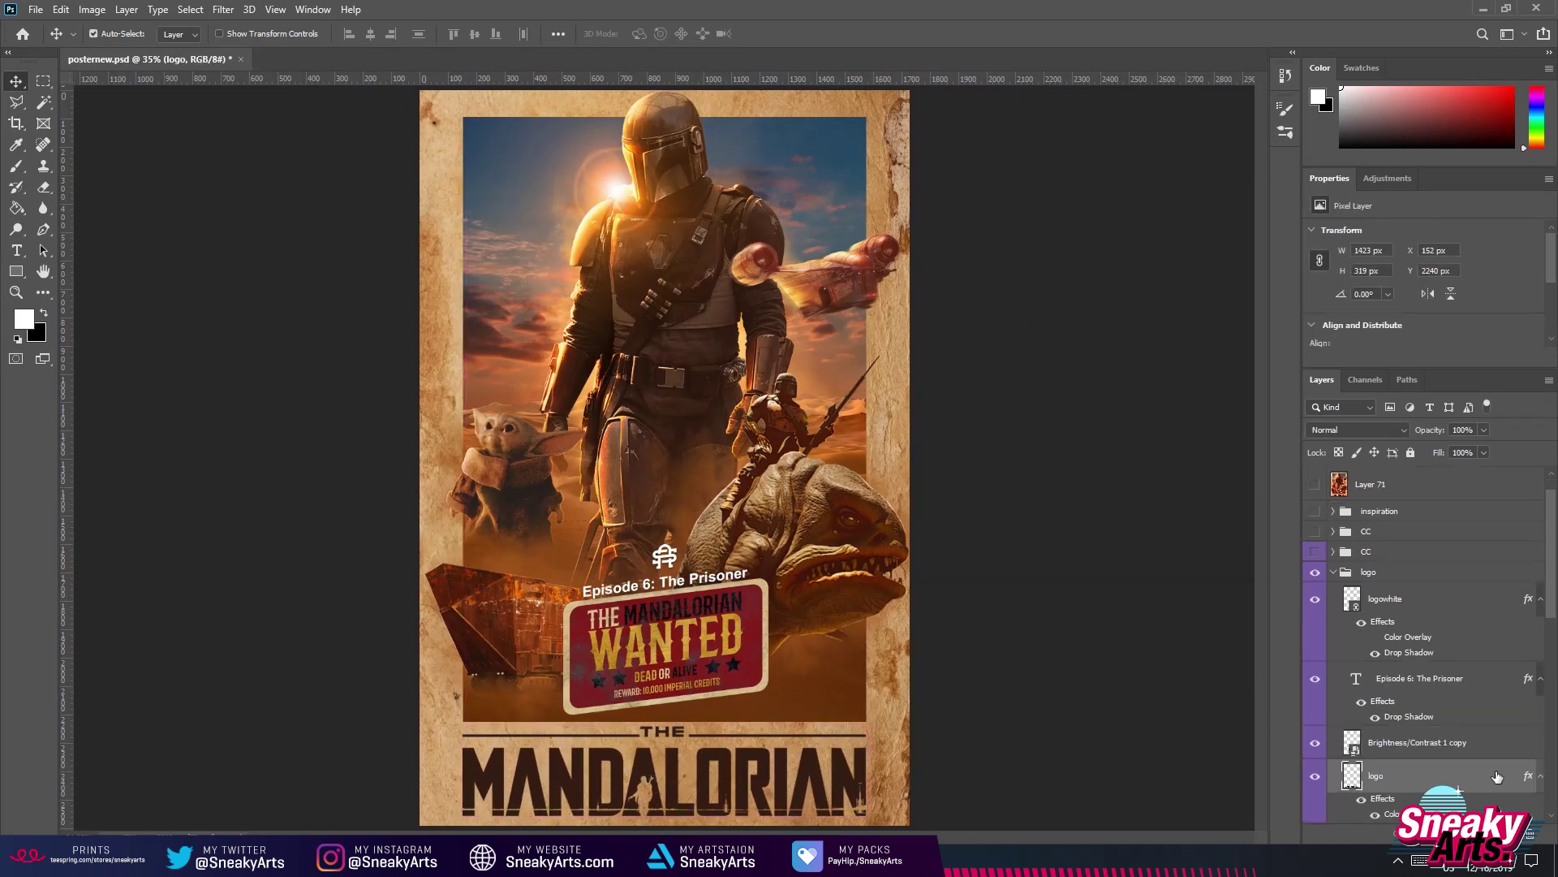
pyautogui.scroll(1, 1324, 725)
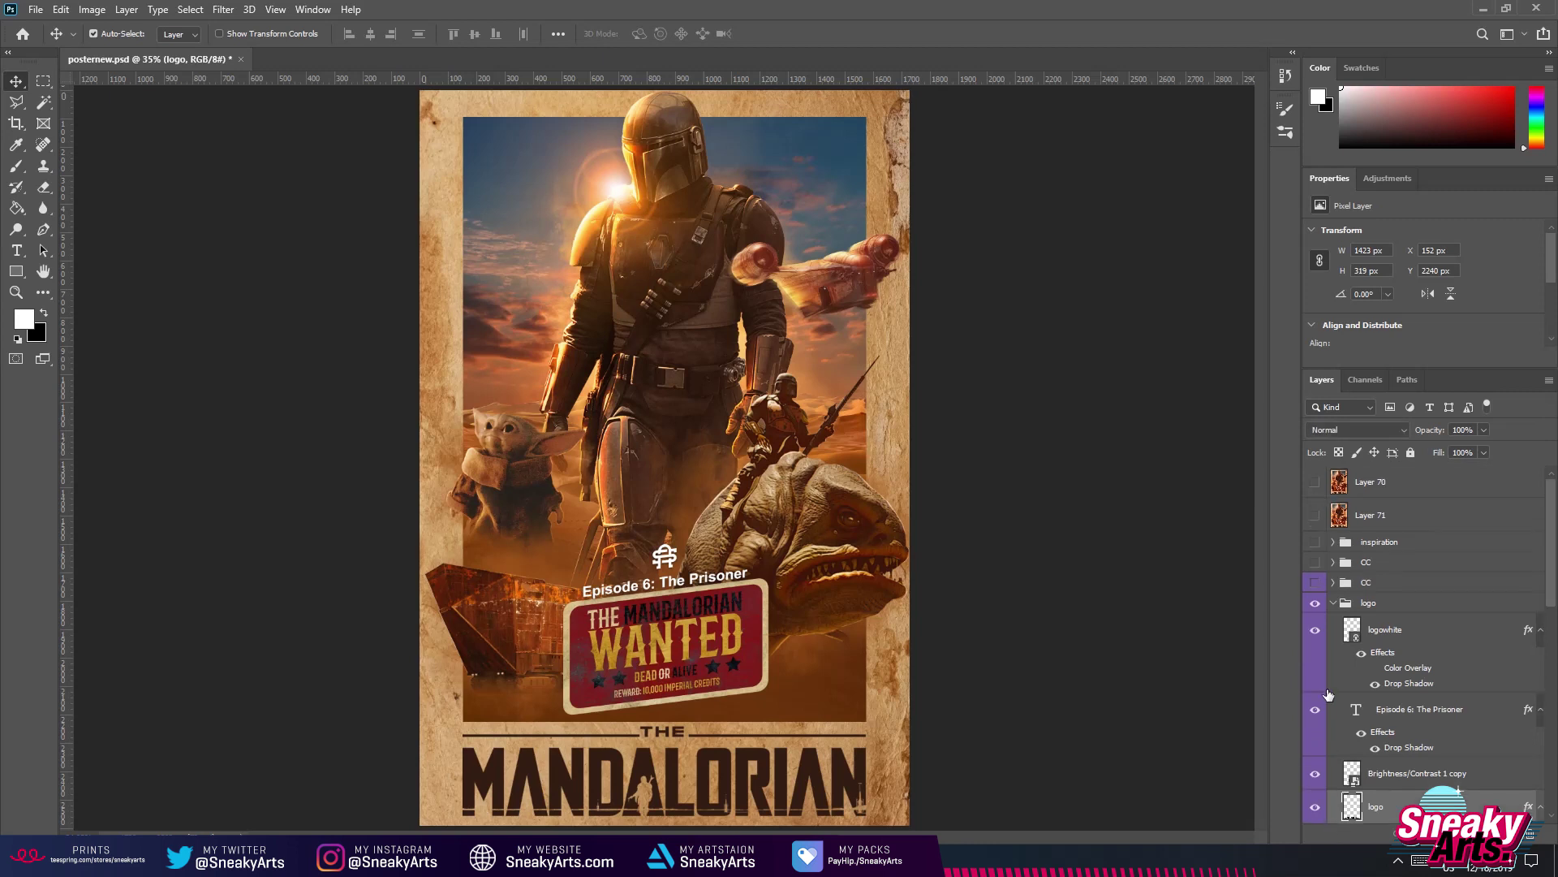
pyautogui.click(1332, 606)
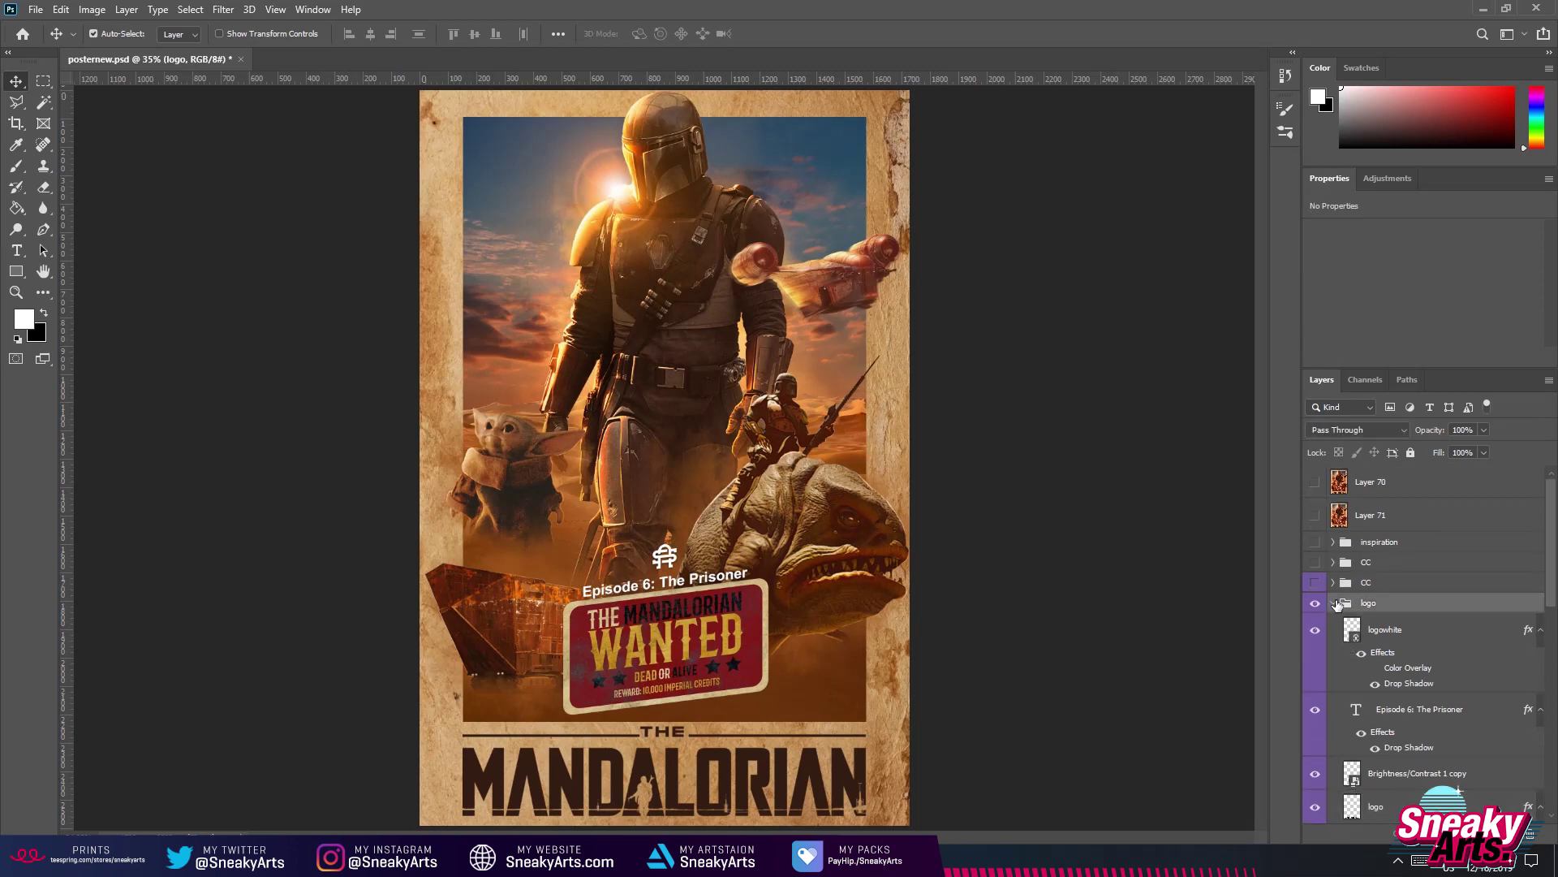
pyautogui.click(1335, 604)
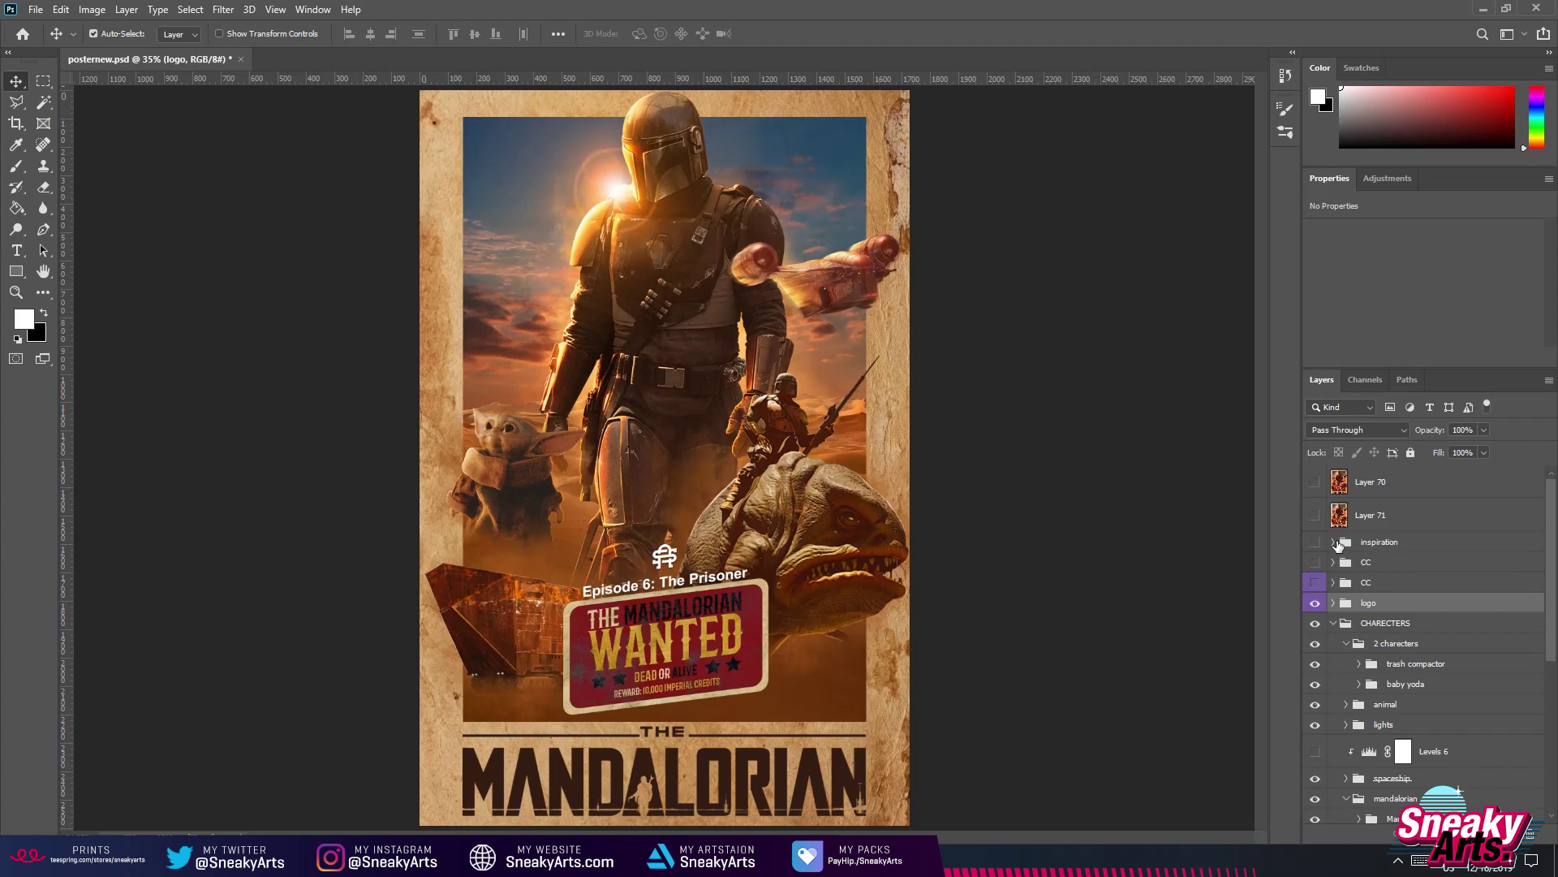
pyautogui.click(1334, 542)
pyautogui.click(1315, 542)
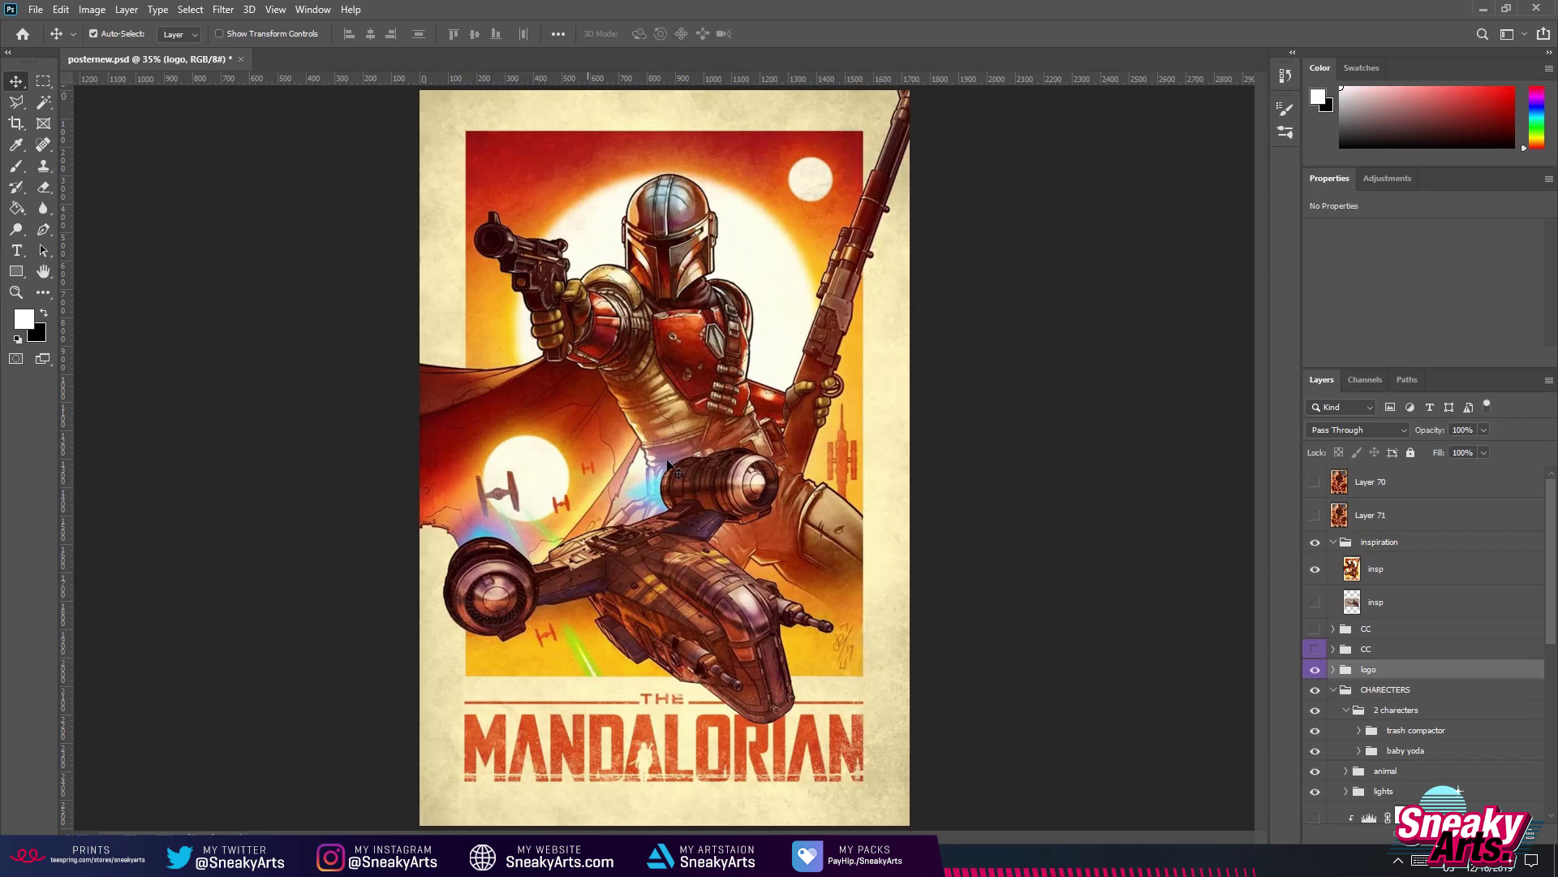
pyautogui.click(1315, 569)
pyautogui.click(1315, 602)
pyautogui.click(1380, 601)
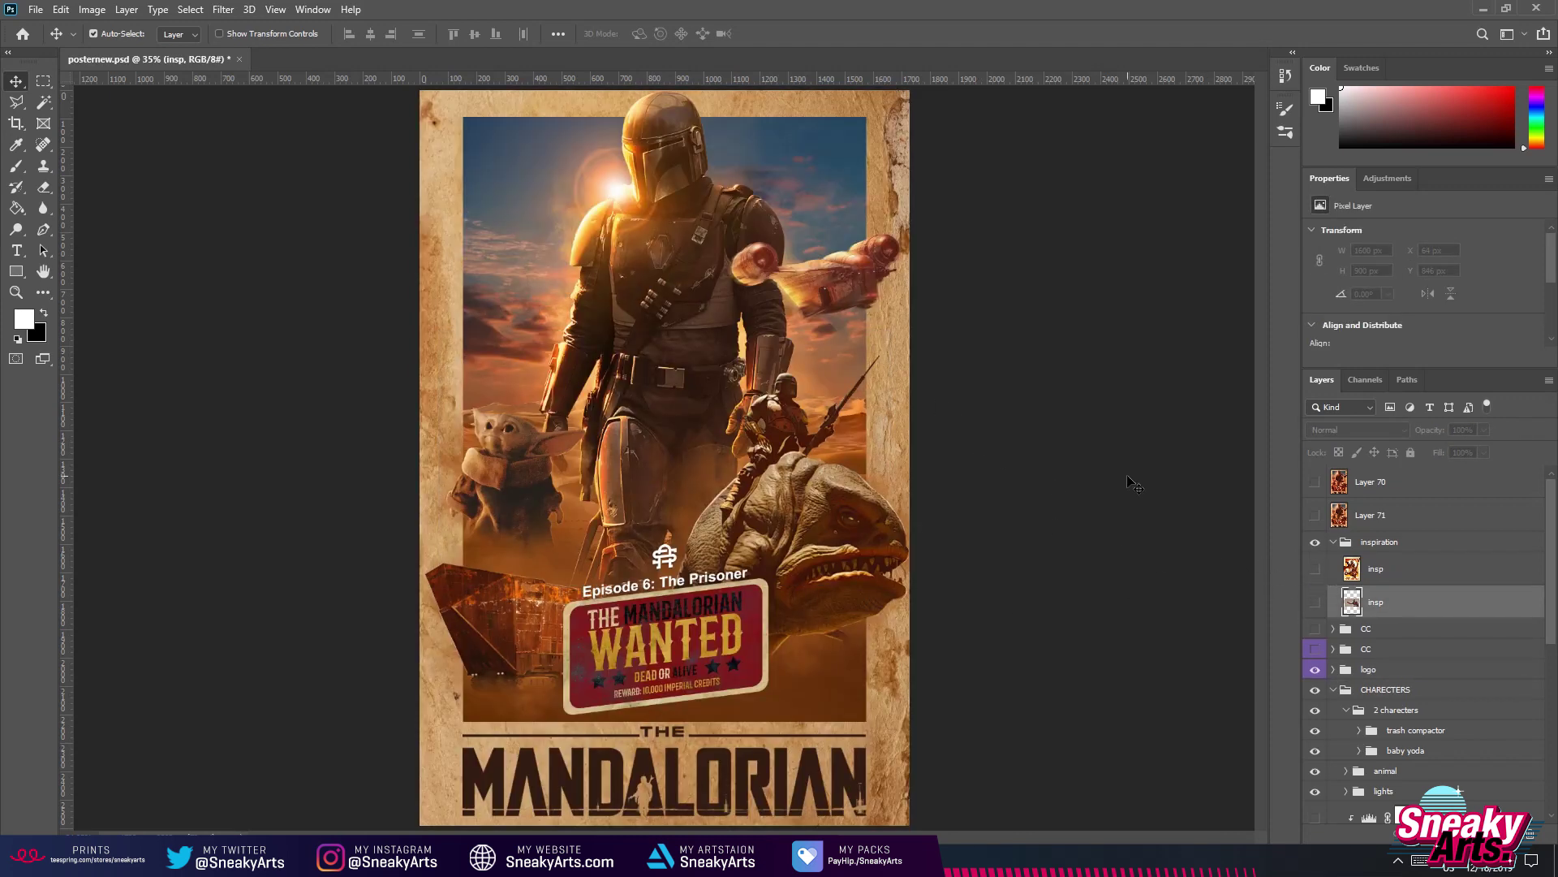
# Hide the lower CC group and show the upper one, with only Hue/Saturation 8 on.
pyautogui.click(1386, 654)
pyautogui.click(1316, 649)
pyautogui.click(1315, 629)
pyautogui.click(1400, 637)
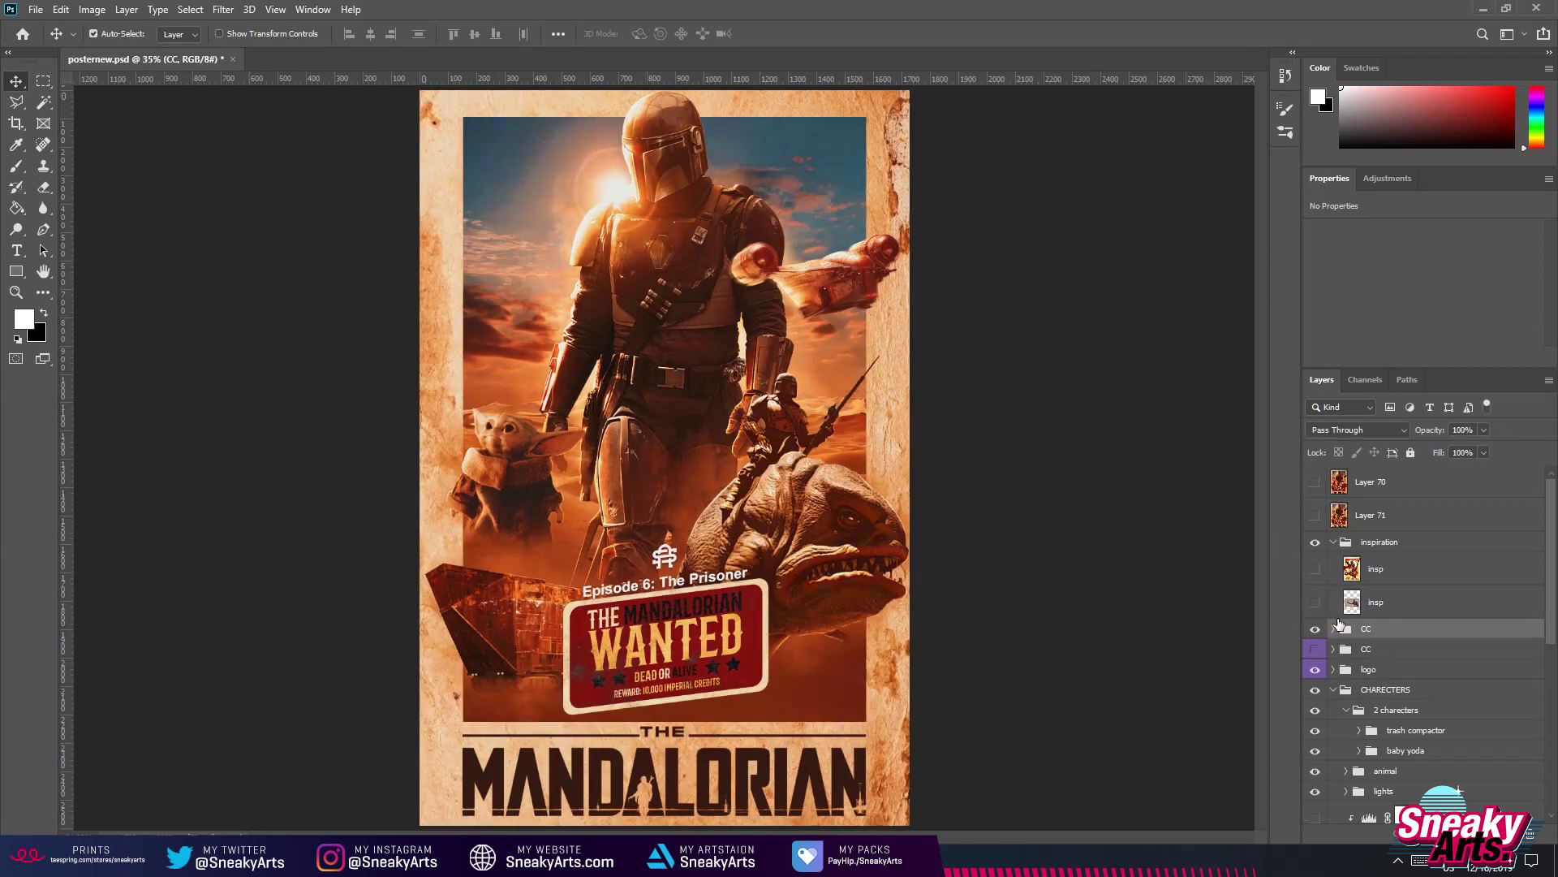
pyautogui.click(1334, 630)
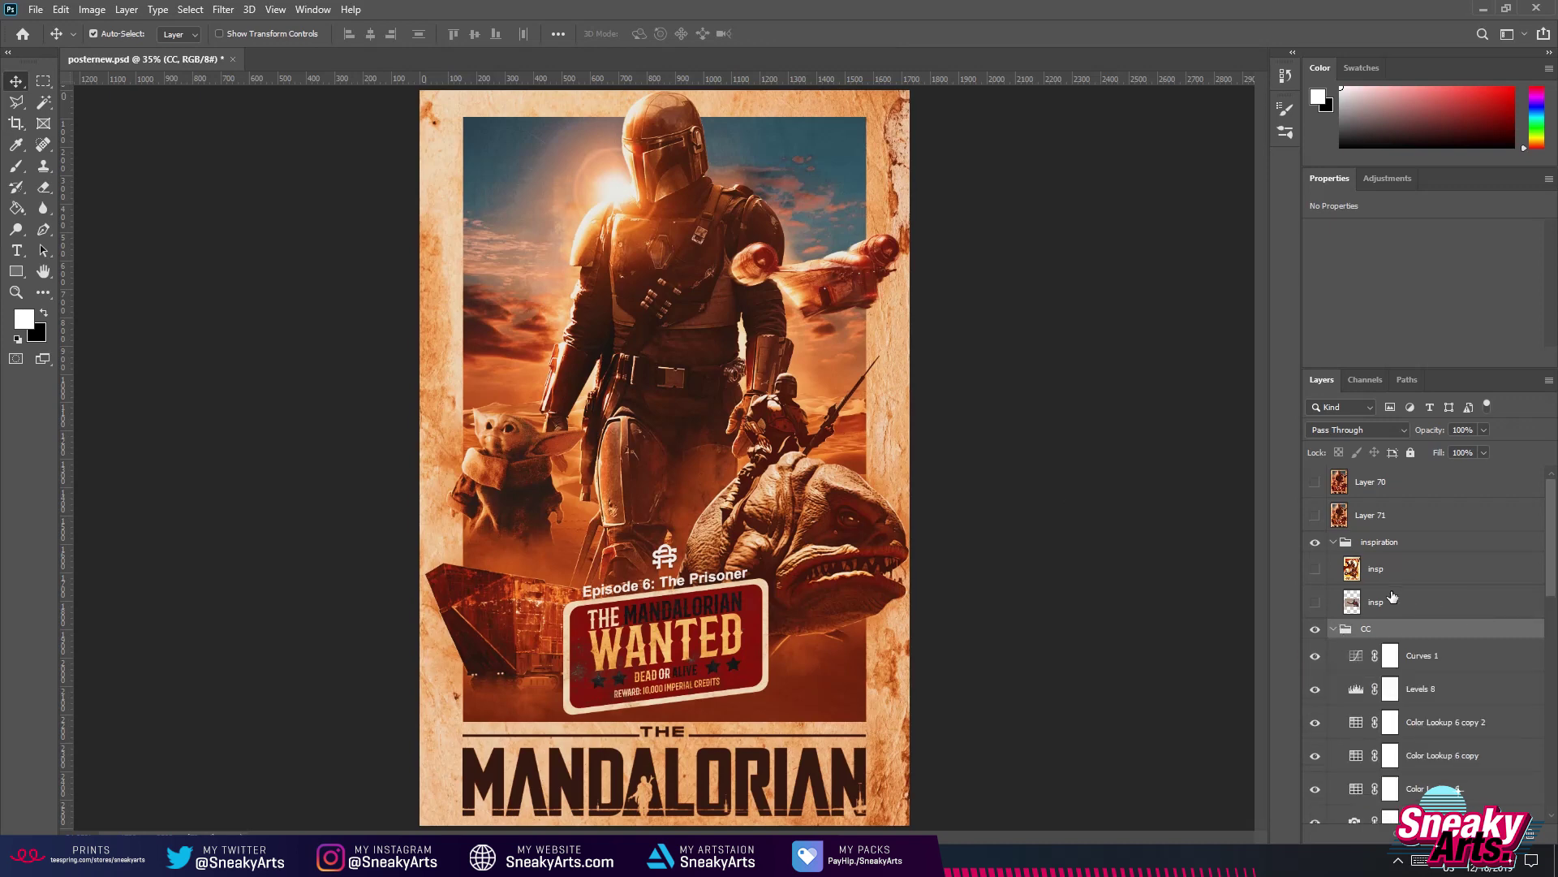
pyautogui.moveTo(1315, 609); pyautogui.dragTo(1316, 725)
pyautogui.click(1432, 759)
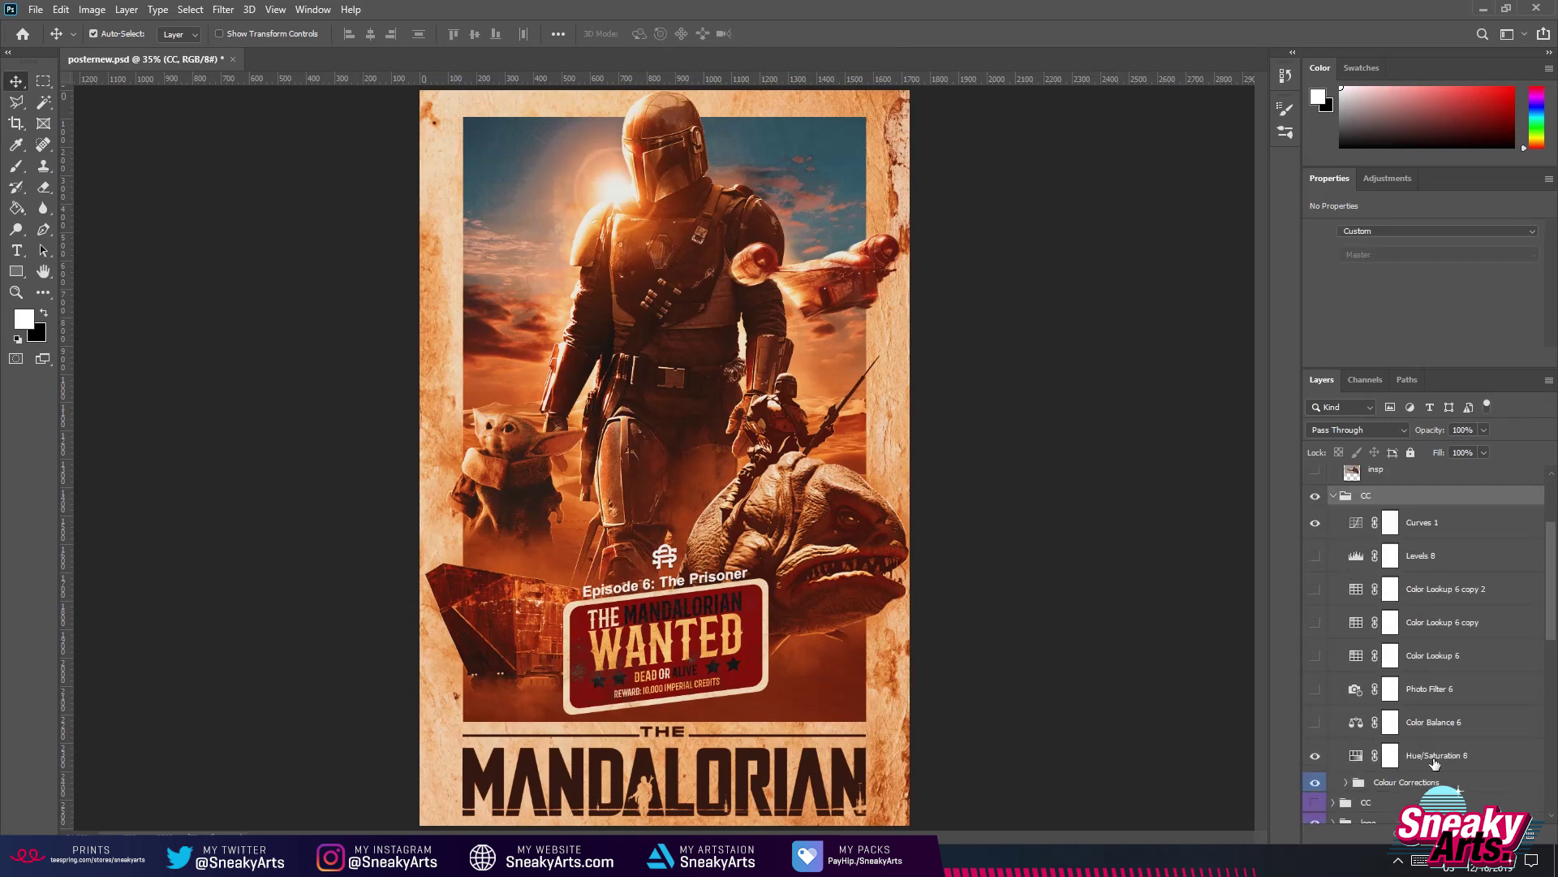
pyautogui.click(1315, 756)
pyautogui.click(1315, 756)
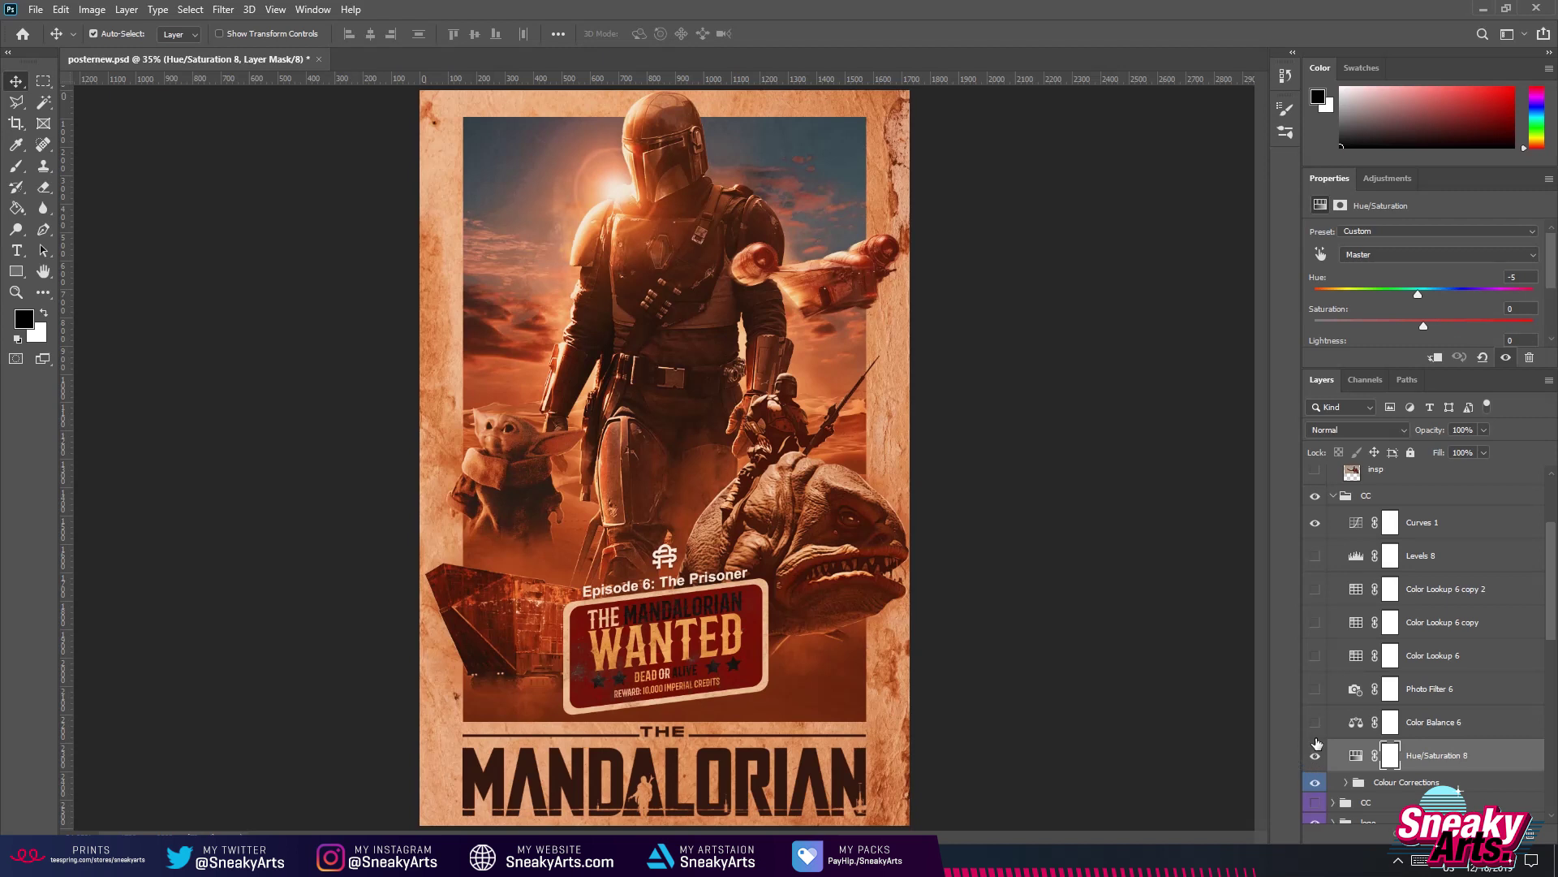
# Turn on Color Balance 6, Photo Filter 6, Color Lookup 6, and the HorrorBlue and Kodak lookups.
pyautogui.click(1315, 723)
pyautogui.click(1442, 721)
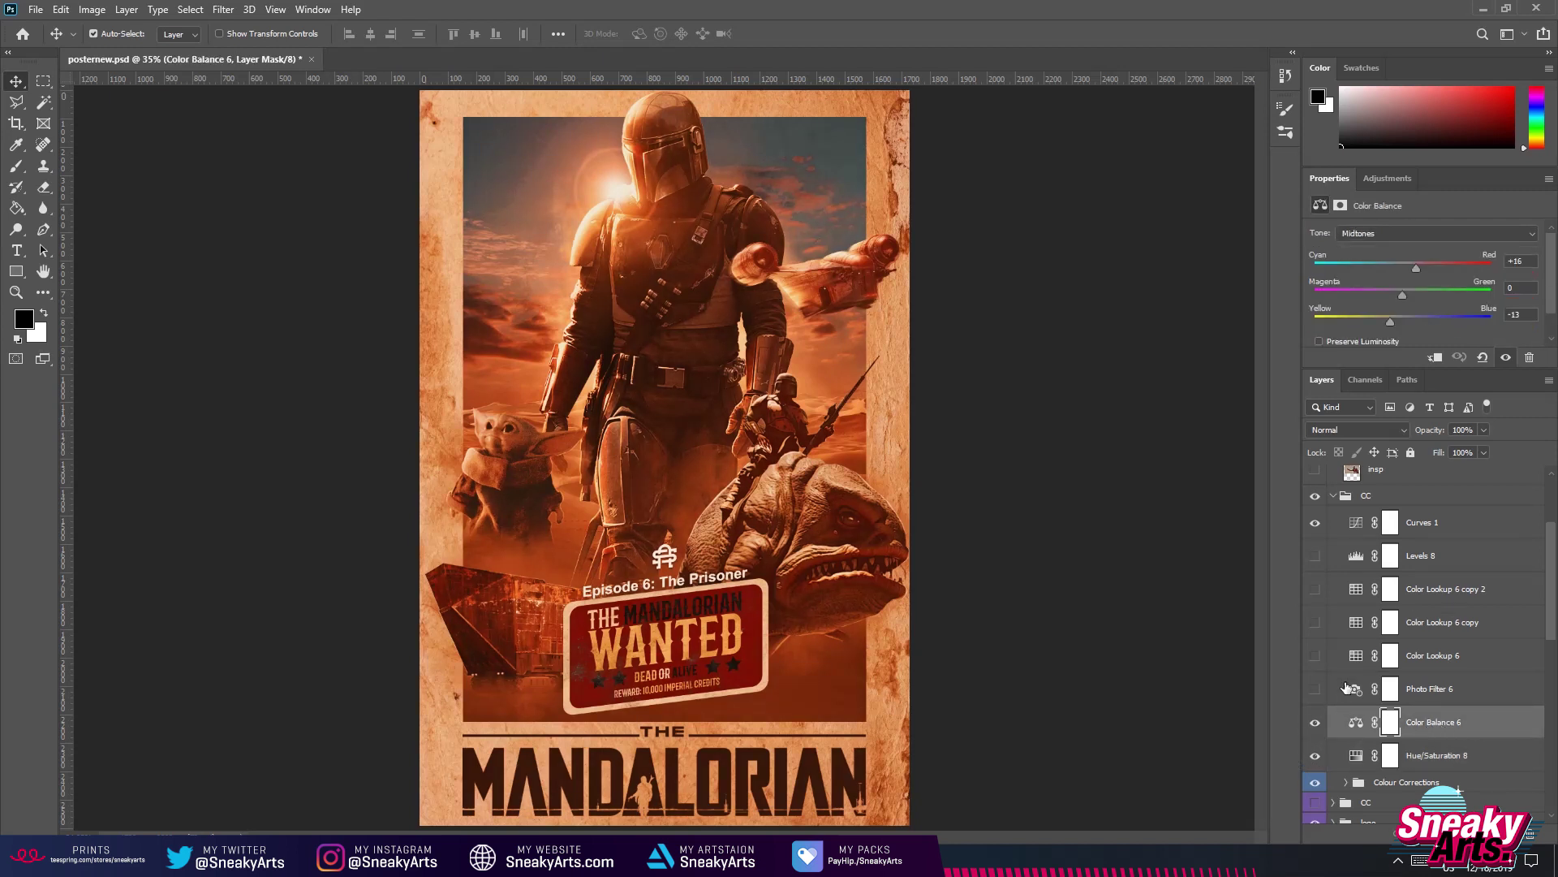
pyautogui.click(1316, 690)
pyautogui.click(1305, 691)
pyautogui.click(1315, 690)
pyautogui.click(1437, 690)
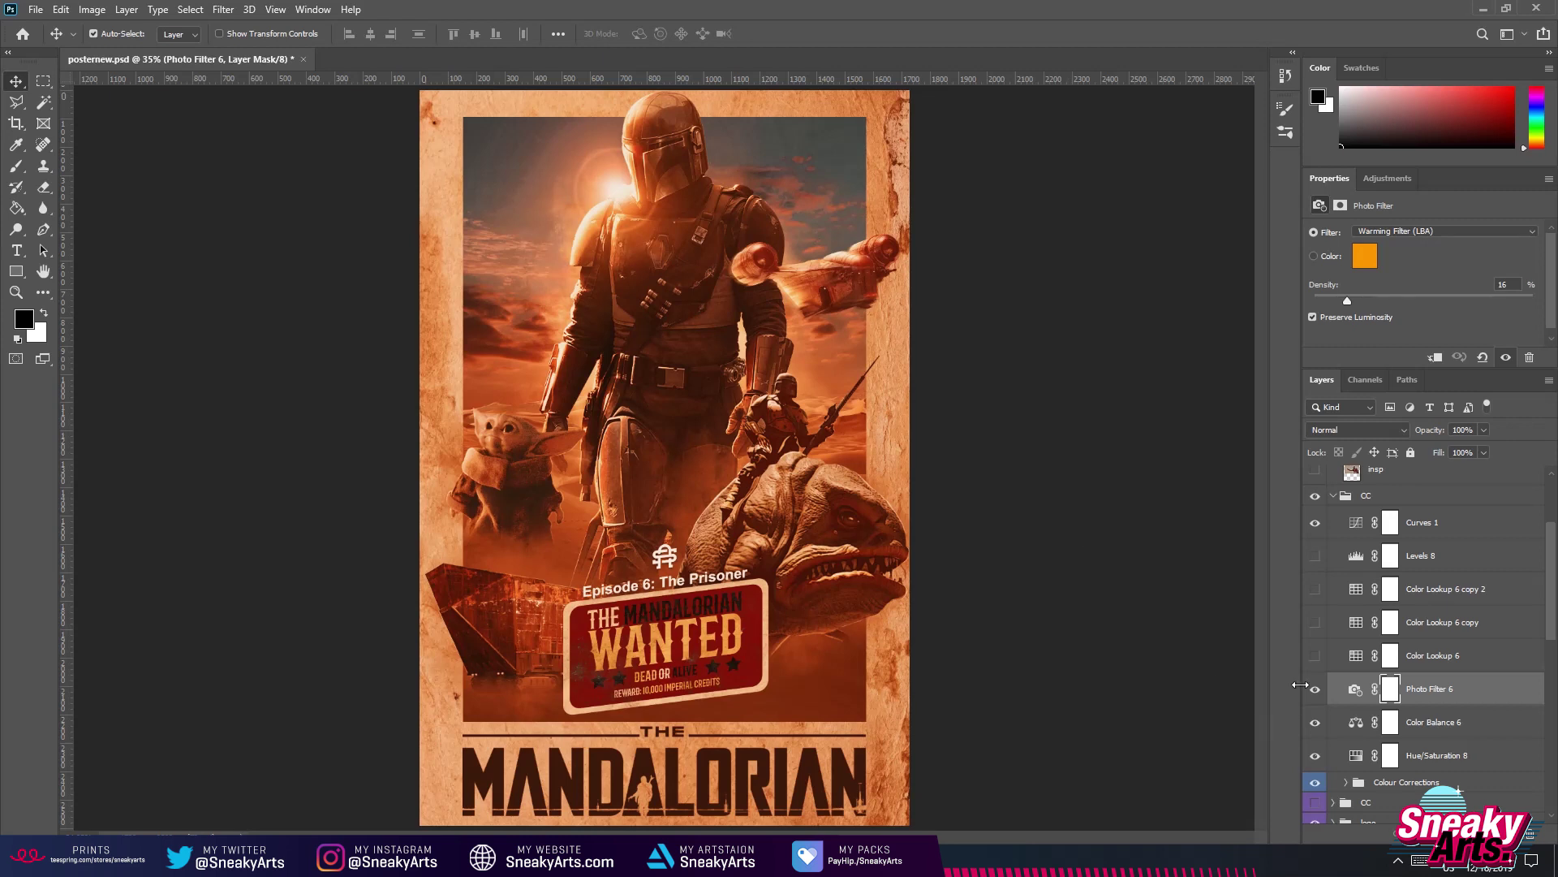
pyautogui.click(1453, 667)
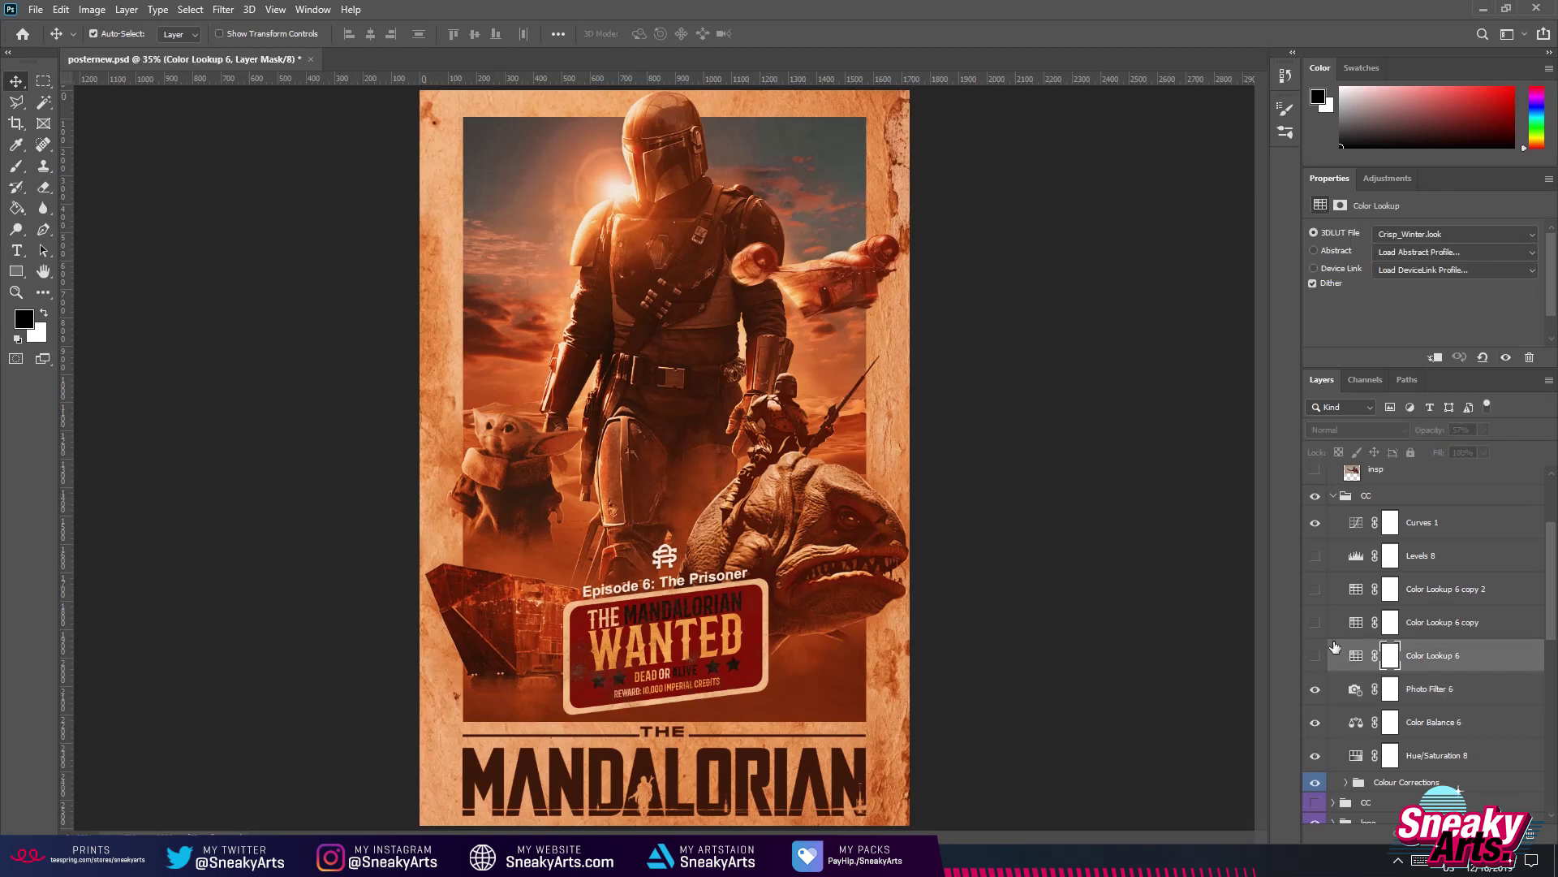
pyautogui.click(1315, 656)
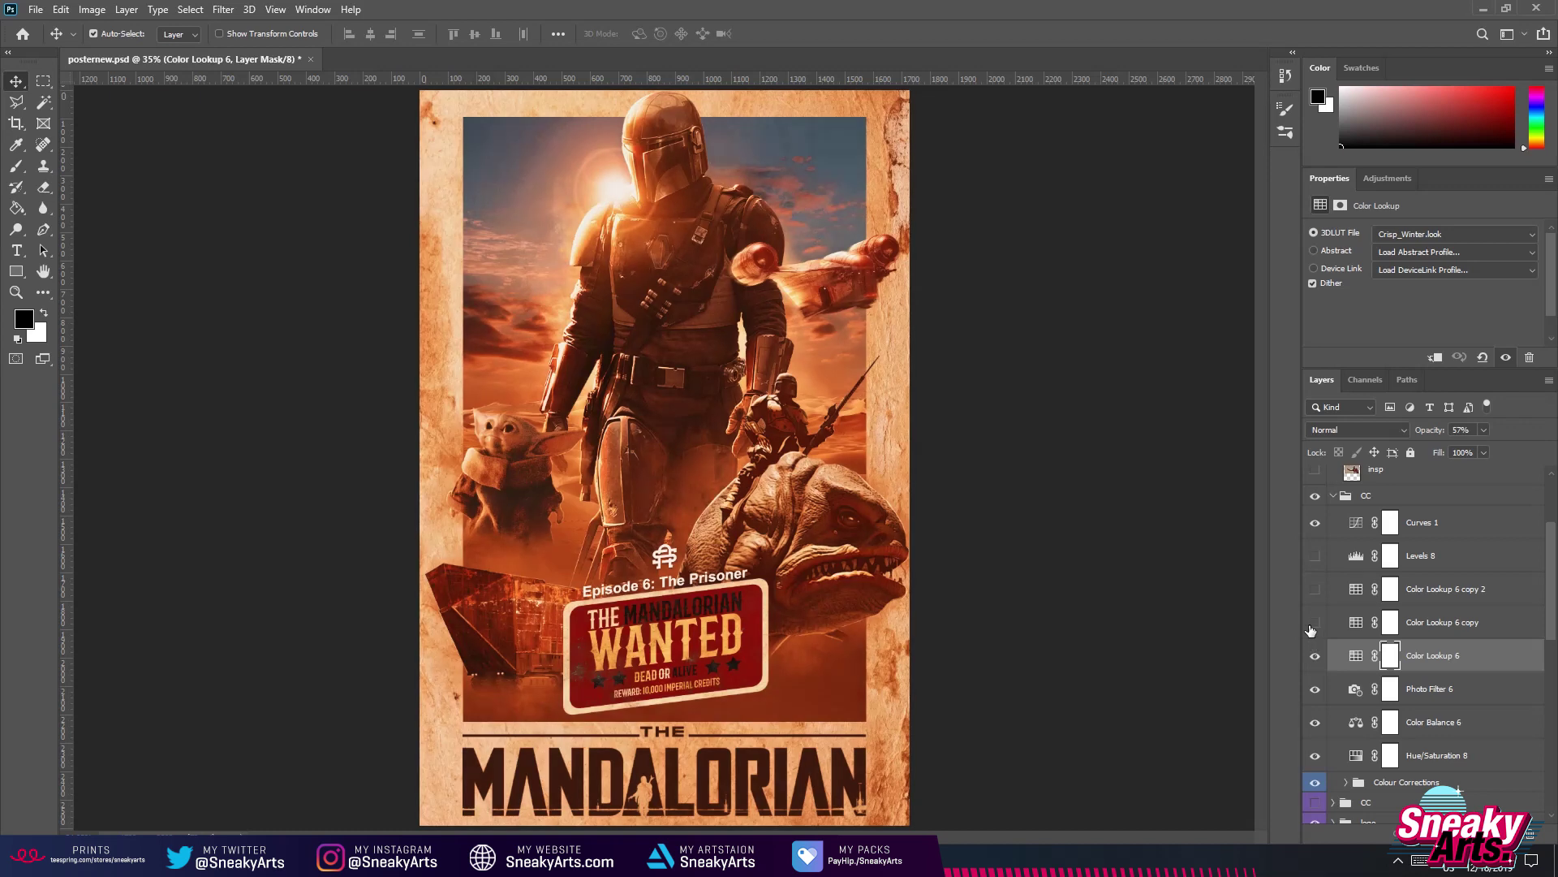
pyautogui.click(1427, 633)
pyautogui.click(1315, 623)
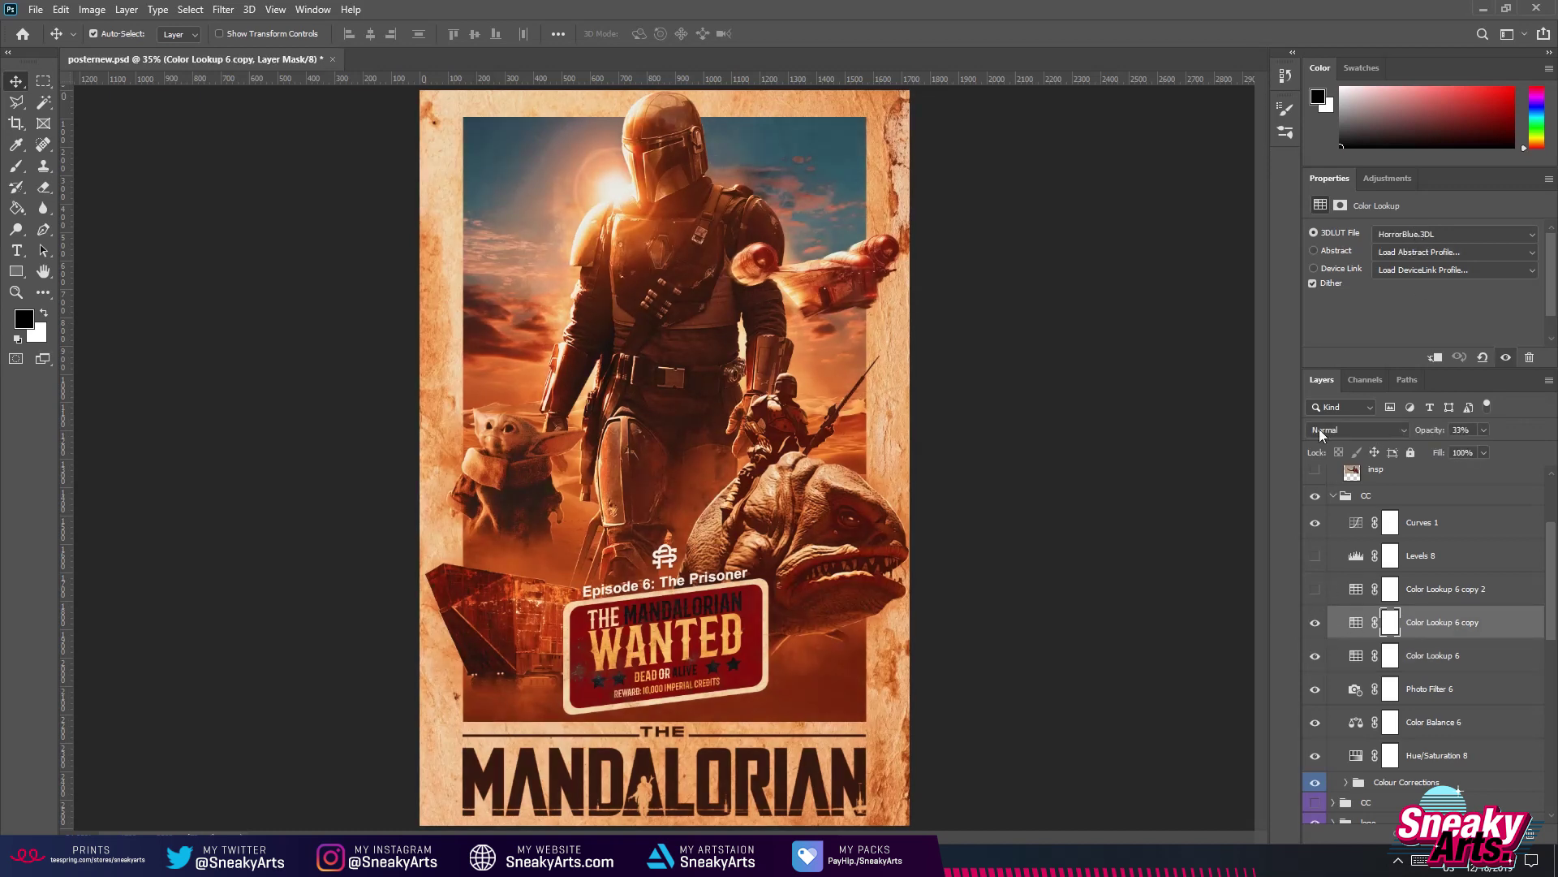
pyautogui.click(1316, 593)
pyautogui.click(1391, 589)
# Turn on Levels 8 with midtone kept at 0.95, check Curves 1, then collapse the CC group.
pyautogui.click(1316, 555)
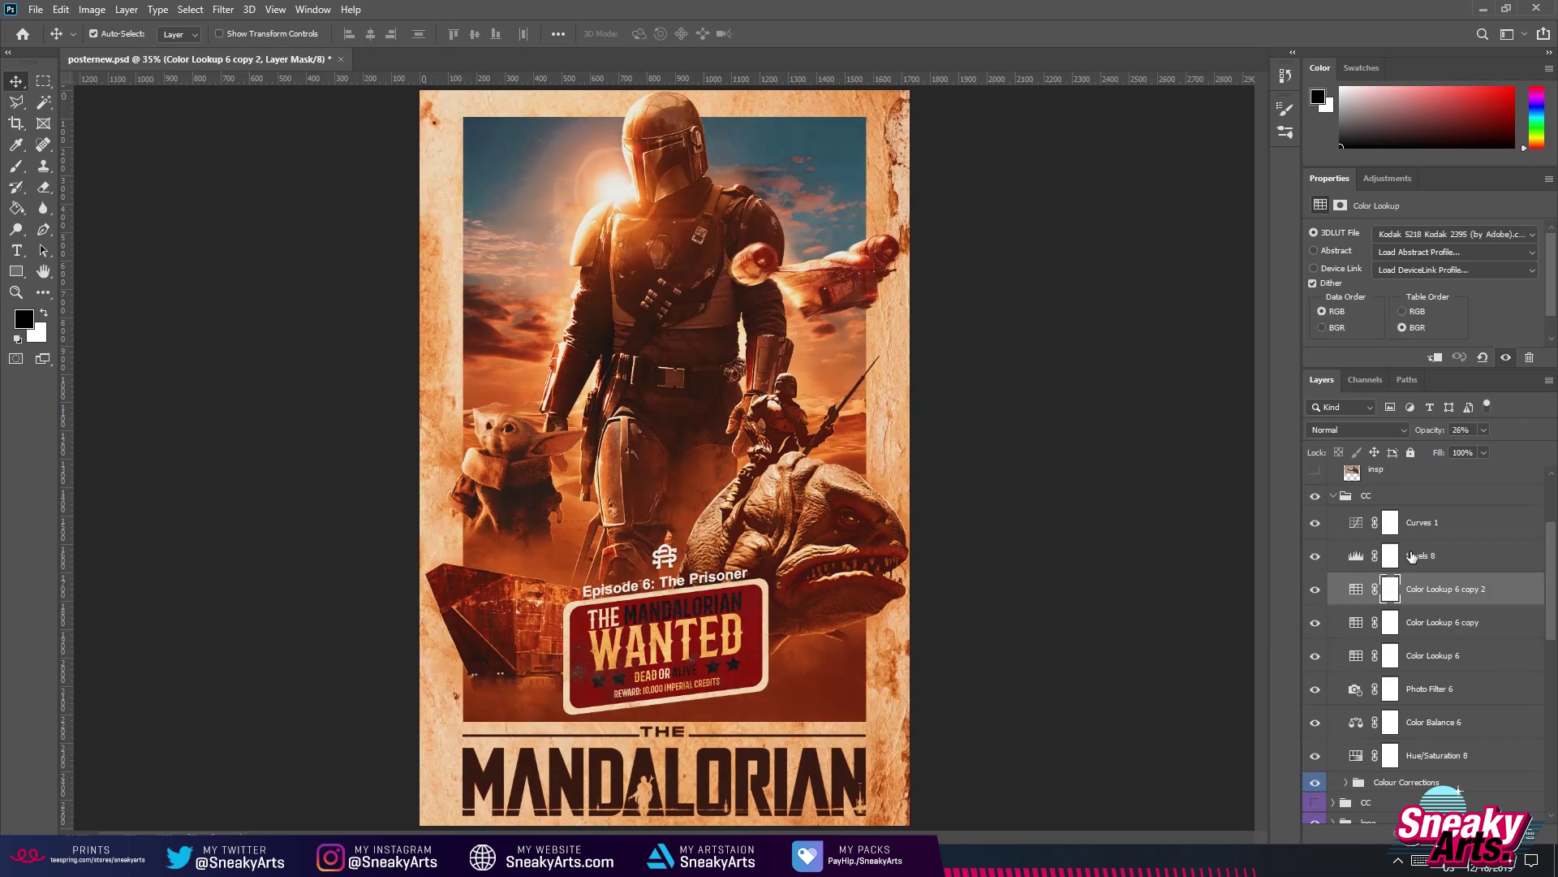
pyautogui.click(1419, 556)
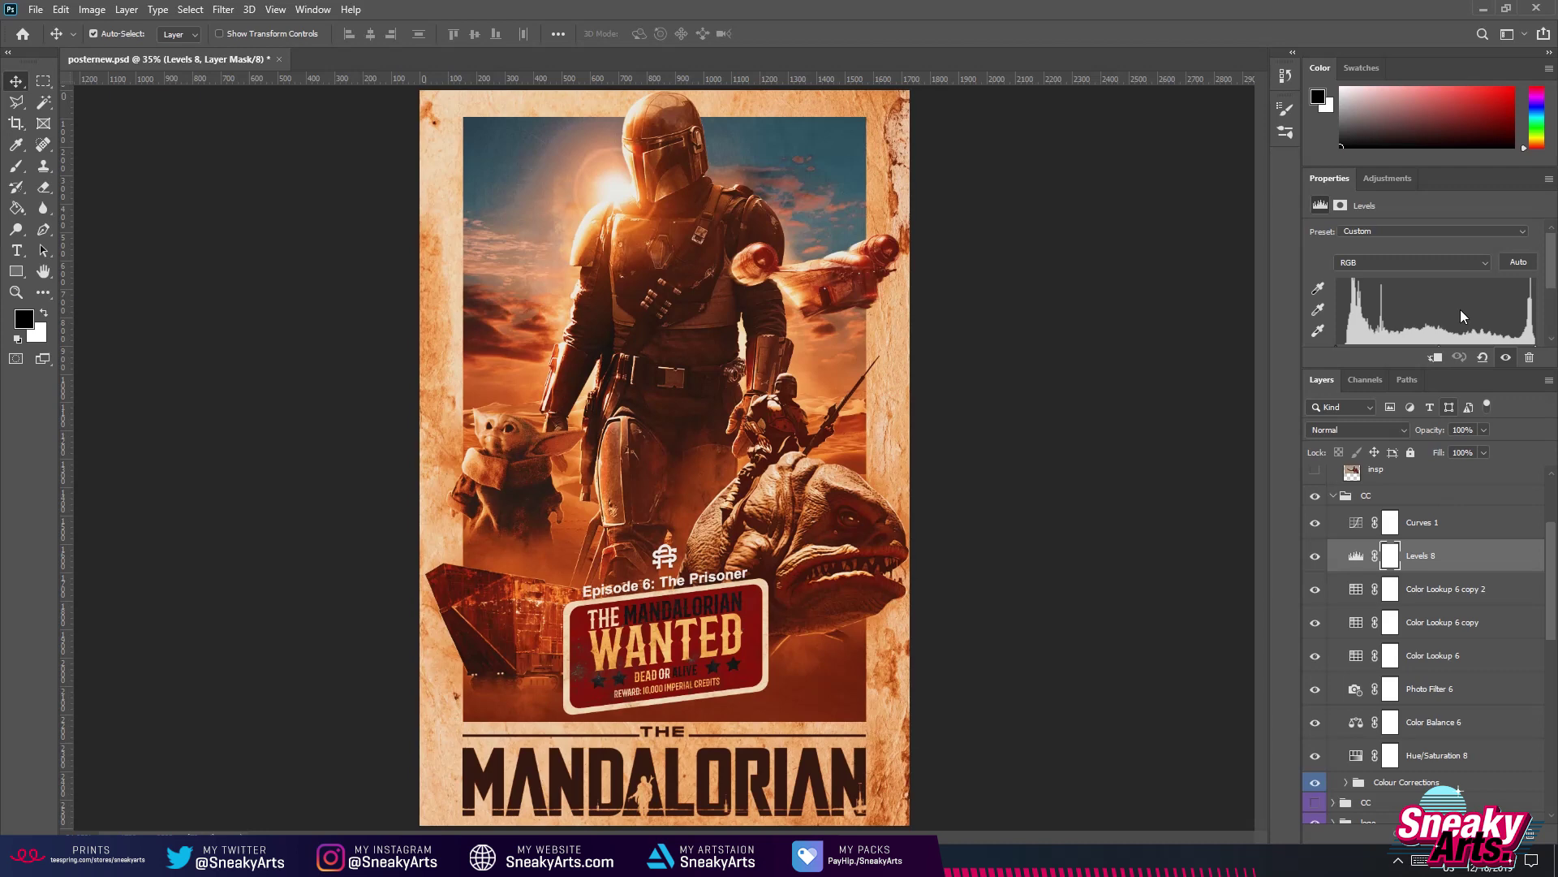
pyautogui.scroll(-3, 1445, 323)
pyautogui.moveTo(1441, 253); pyautogui.dragTo(1352, 255)
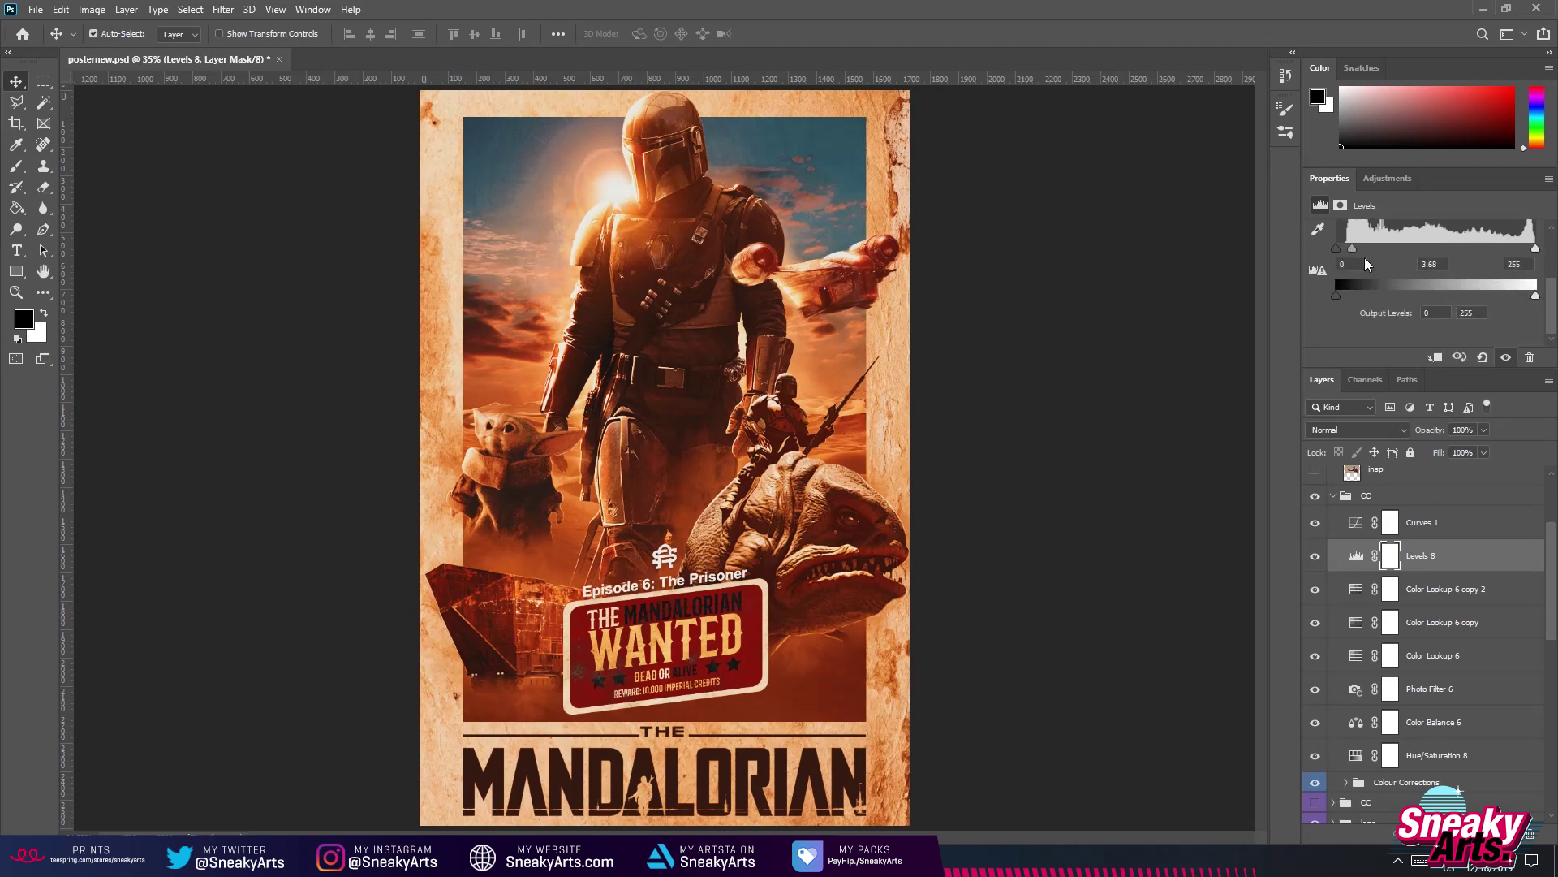
pyautogui.click(1460, 357)
pyautogui.click(1453, 524)
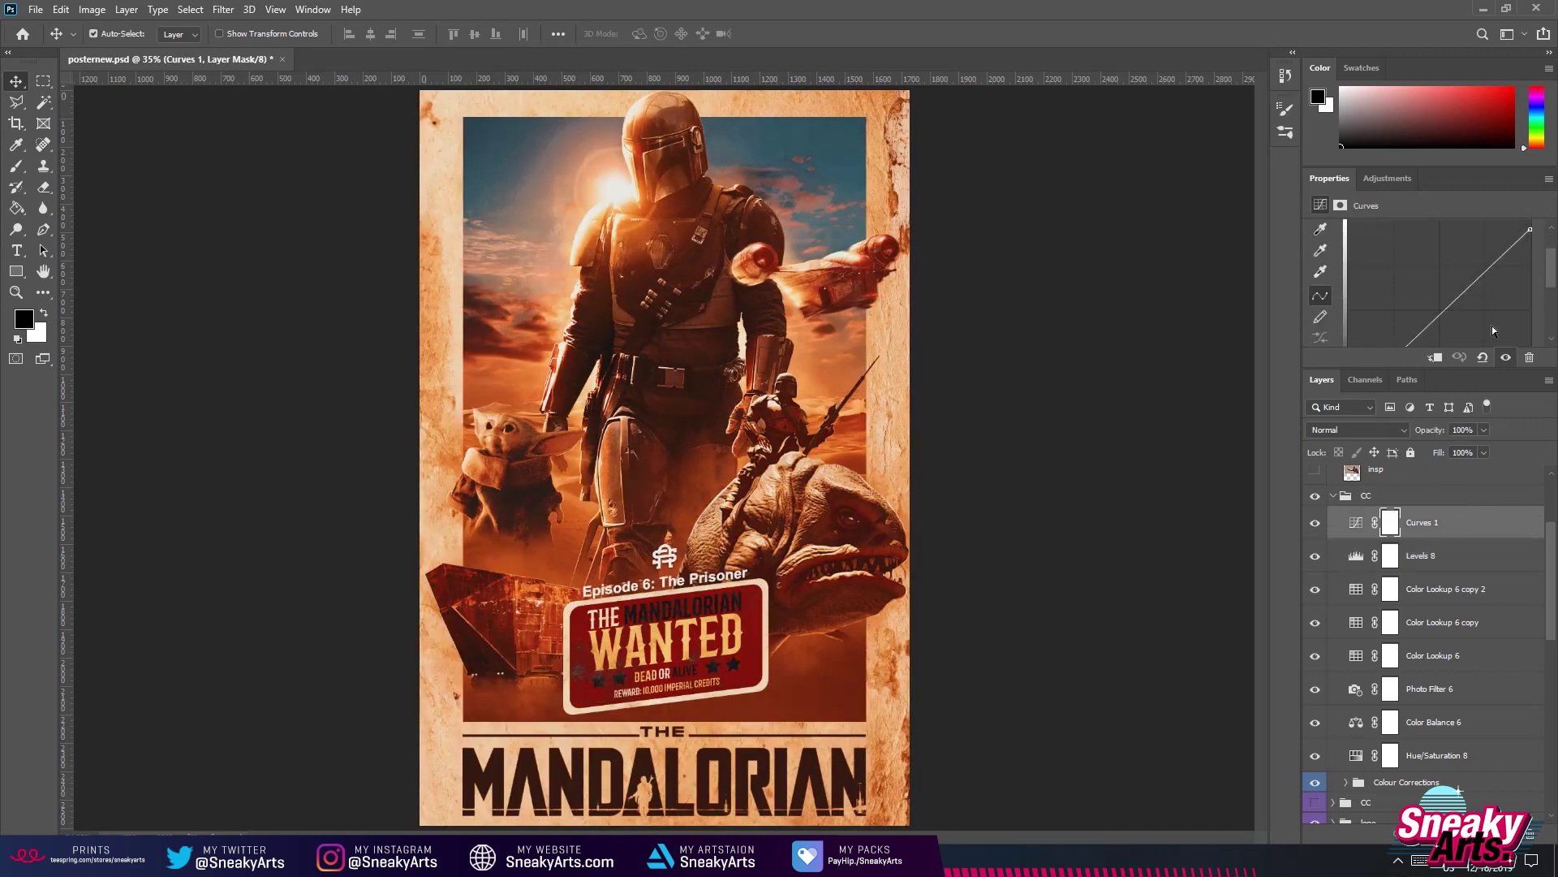
pyautogui.scroll(4, 1438, 491)
pyautogui.click(1335, 631)
pyautogui.click(1335, 631)
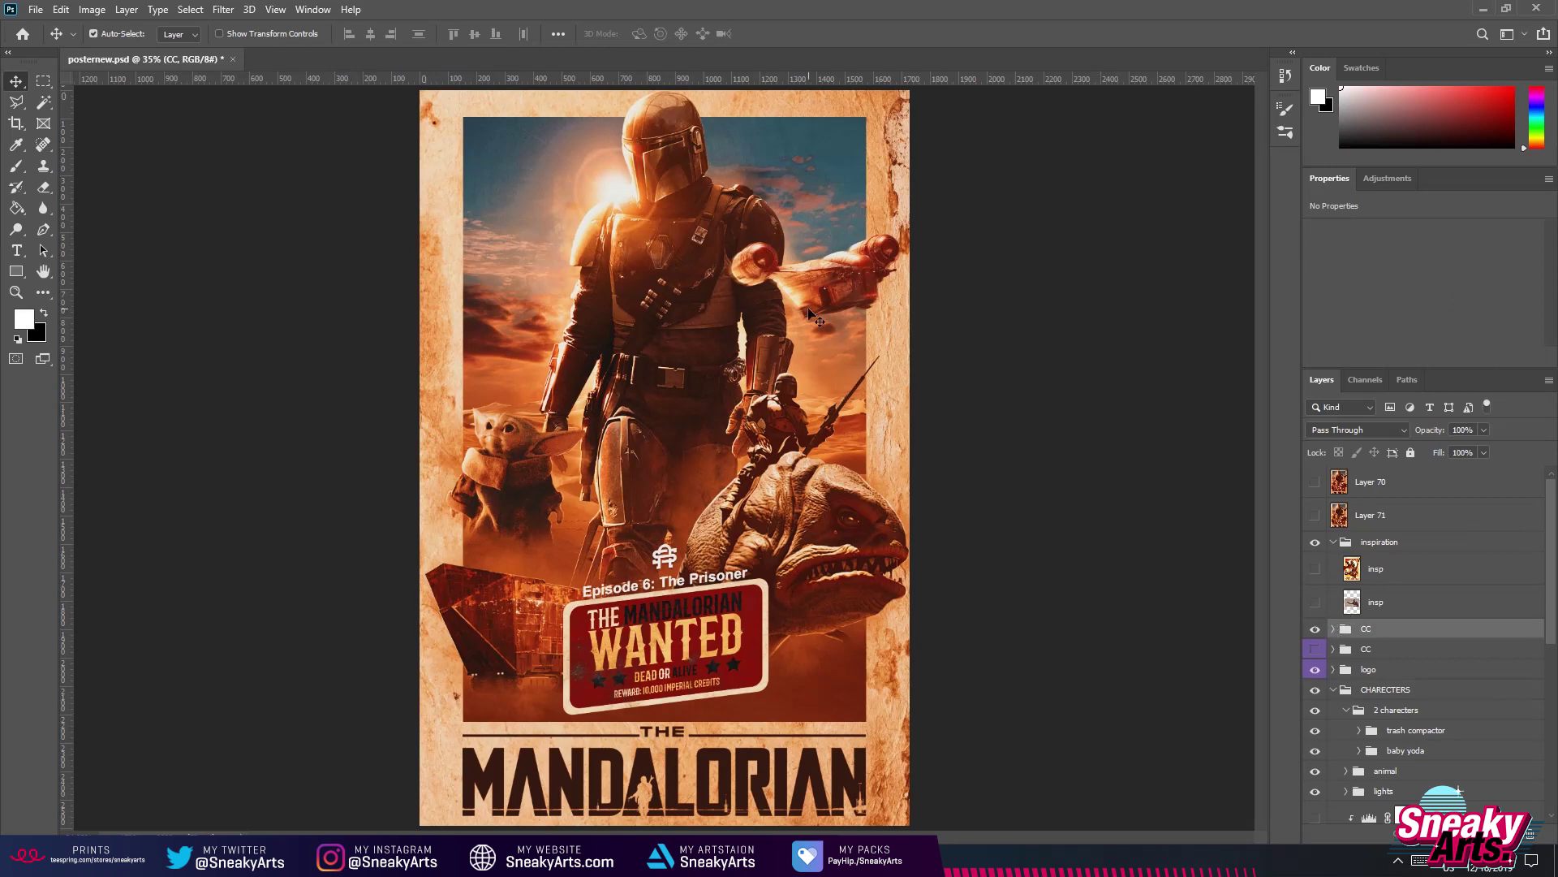
# Duplicate every layer from the inspiration group down to Background, leaving the copy unmoved.
pyautogui.scroll(-2, 811, 315)
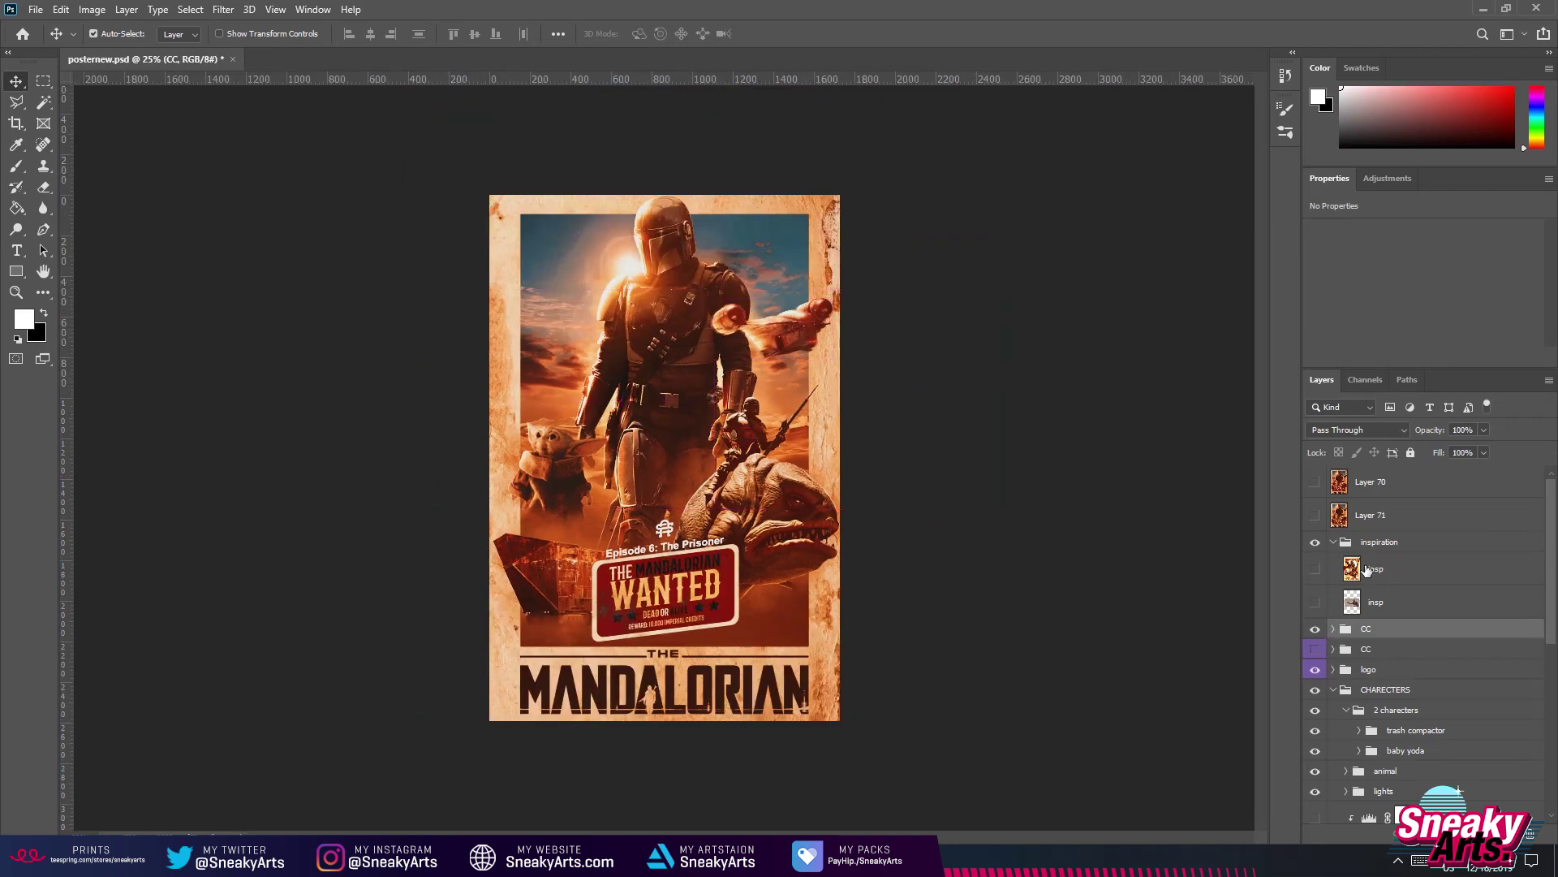
pyautogui.click(1333, 542)
pyautogui.click(1401, 544)
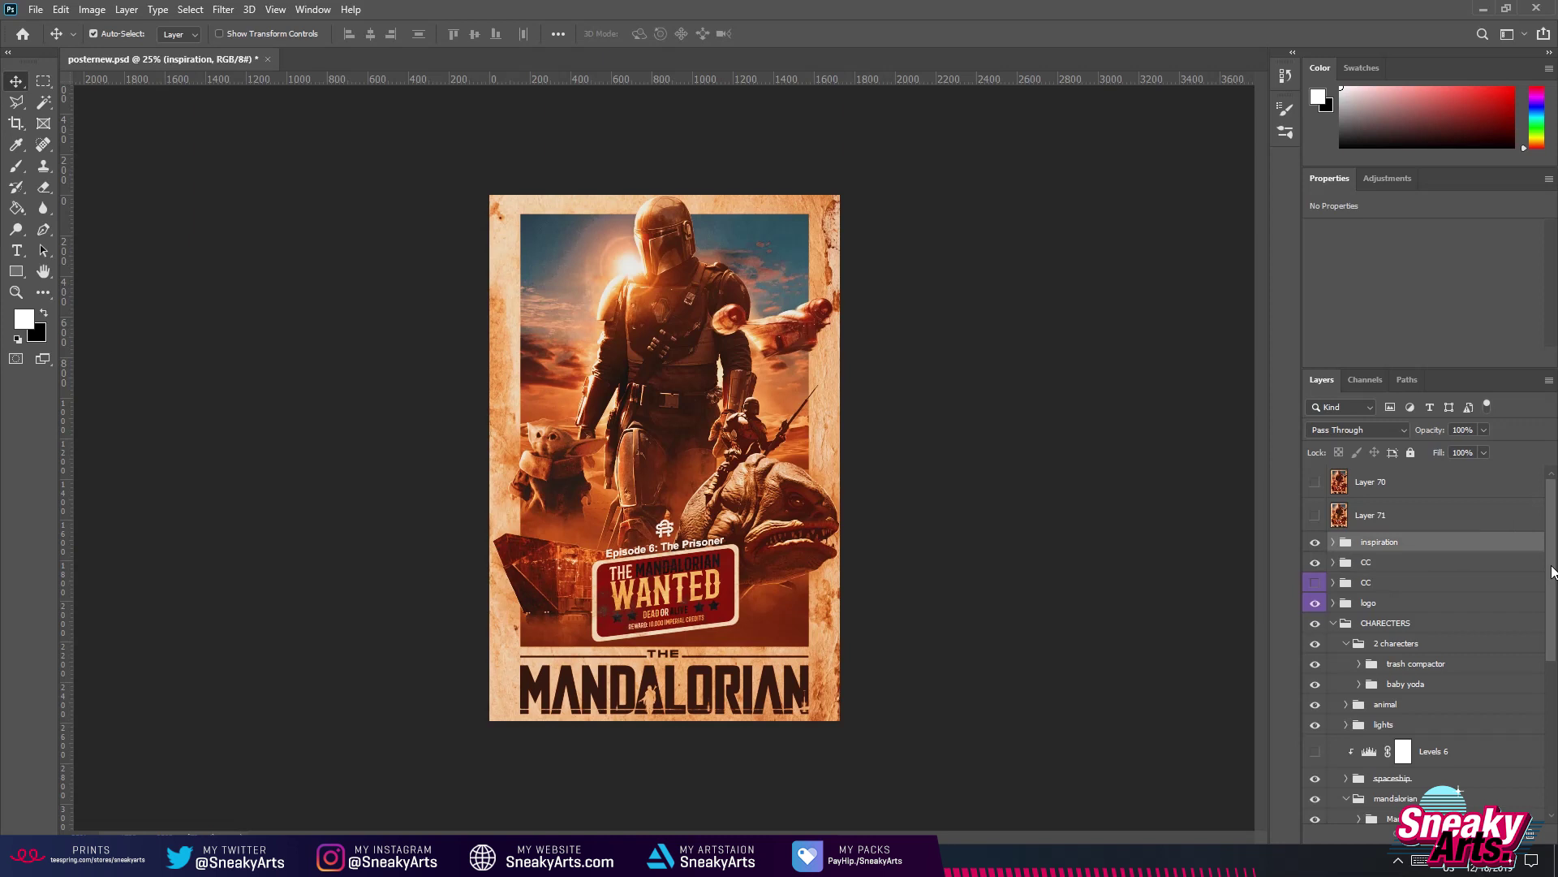
pyautogui.moveTo(1552, 573); pyautogui.dragTo(1554, 751)
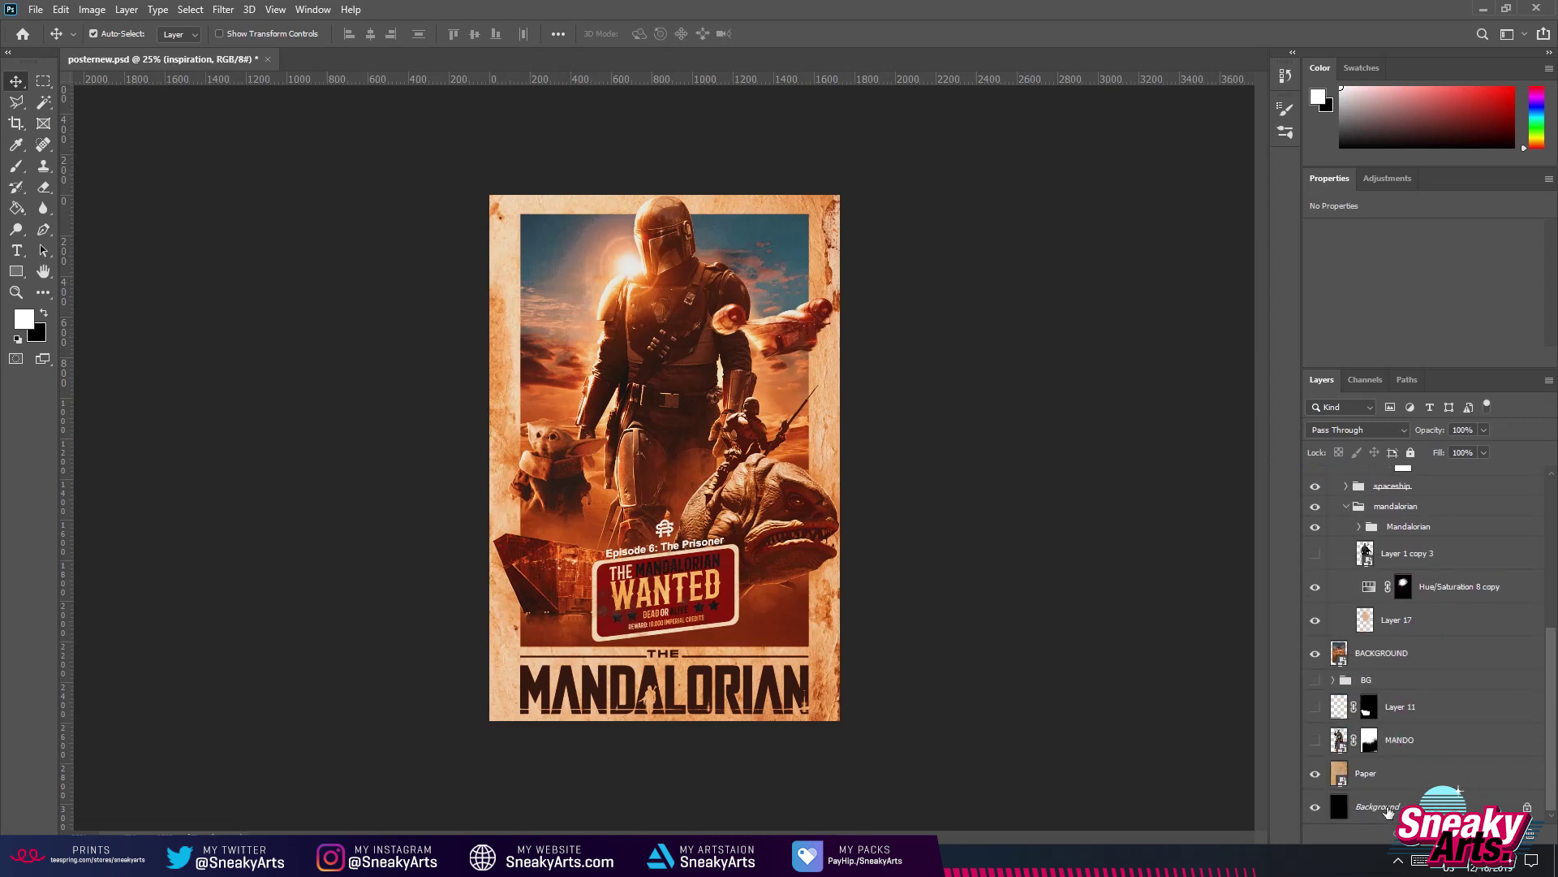
pyautogui.keyDown('shift'); pyautogui.click(1388, 808); pyautogui.keyUp('shift')
pyautogui.hotkey('ctrl', 'j')
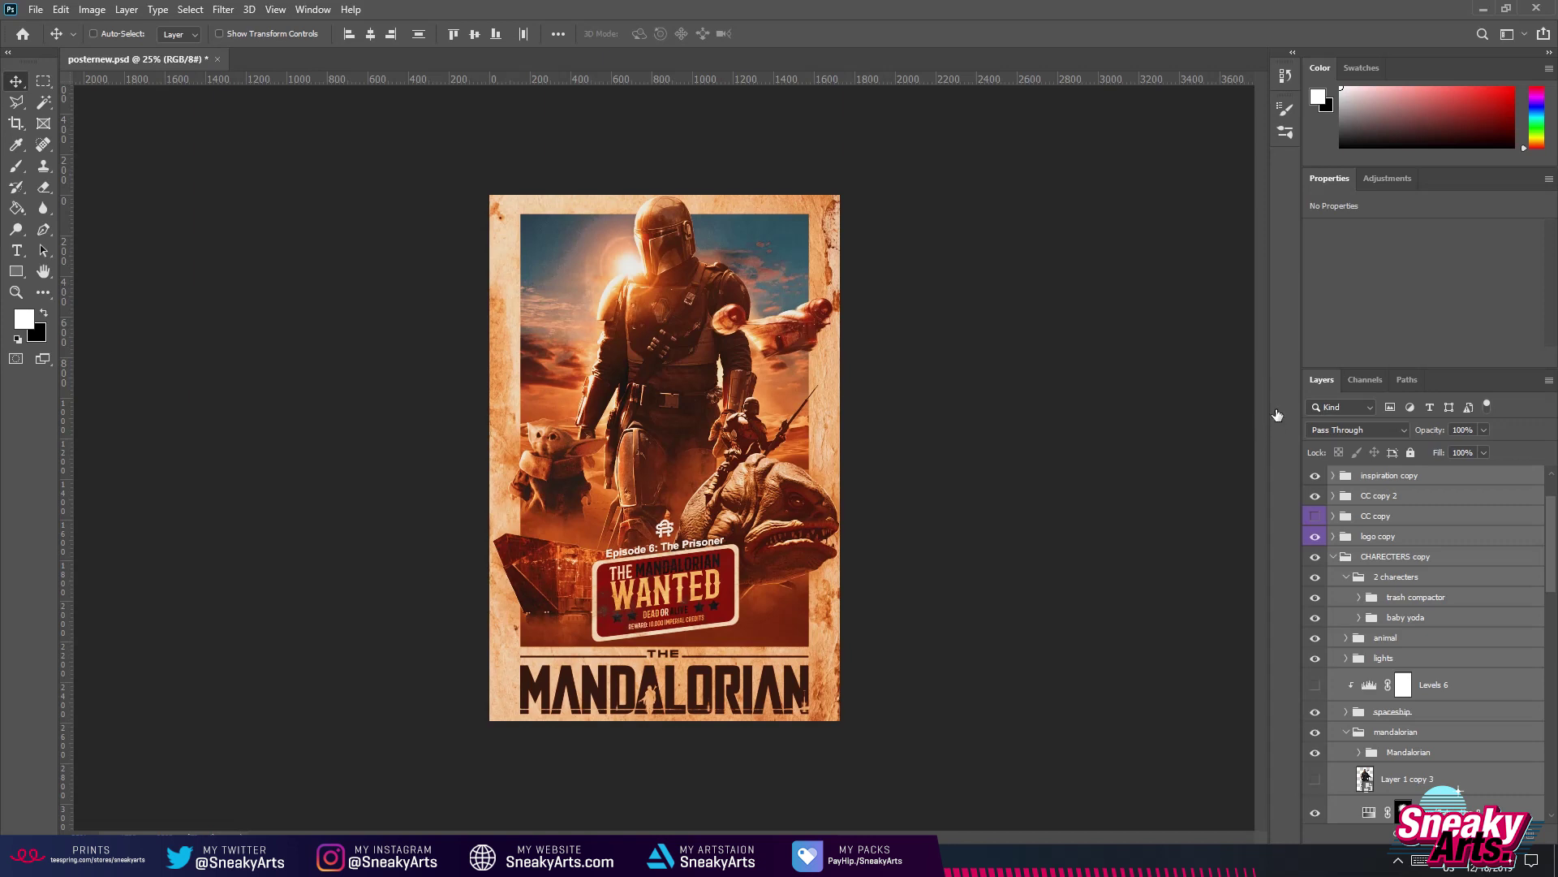
pyautogui.hotkey('ctrl', 't')
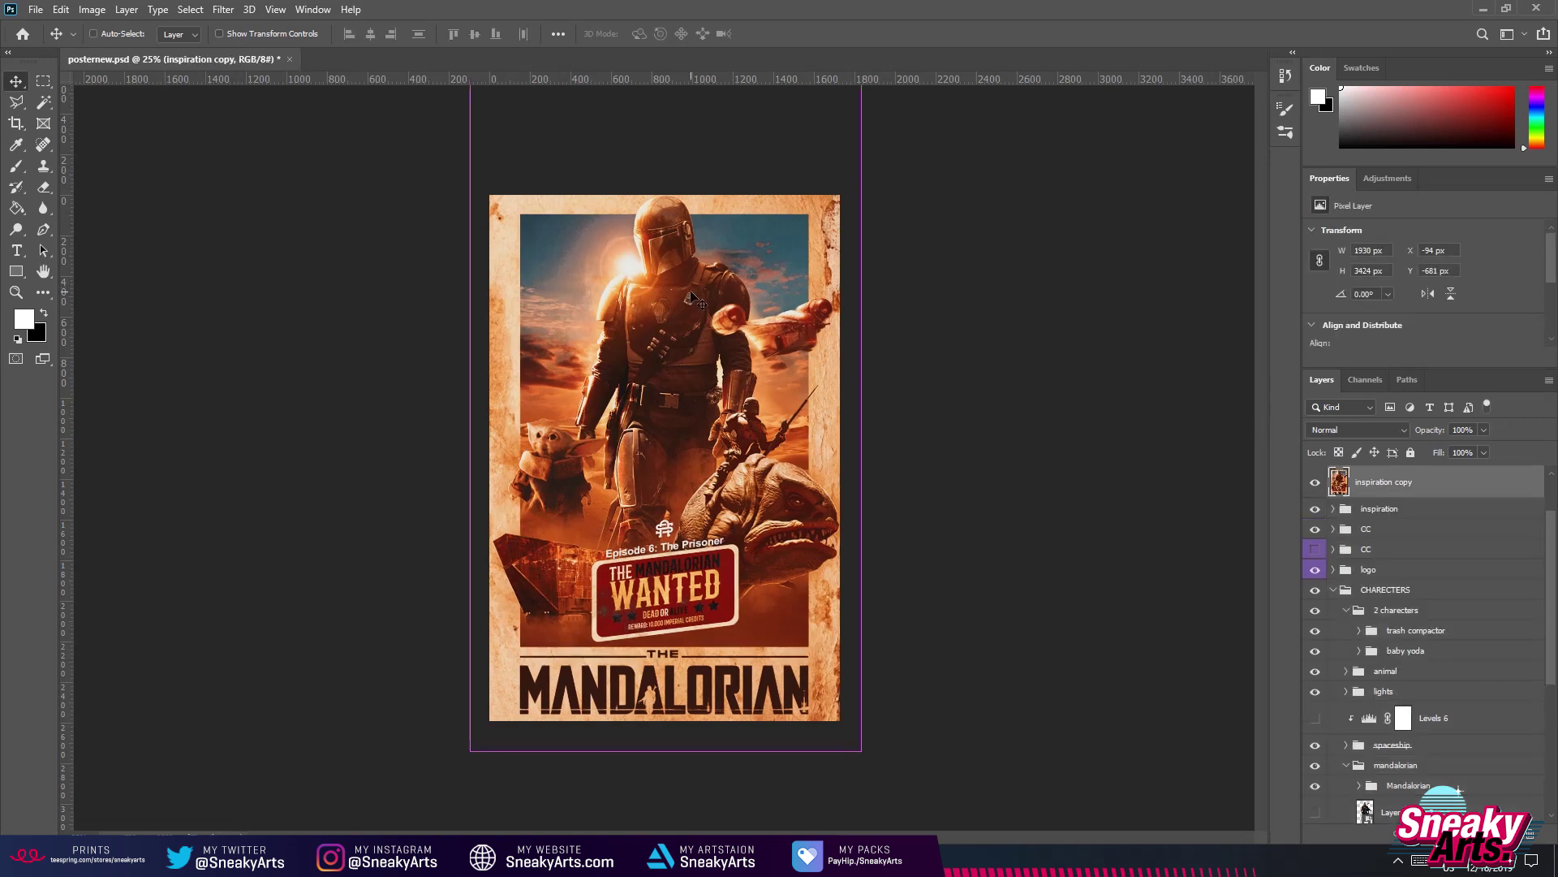
pyautogui.moveTo(719, 337)
pyautogui.mouseDown()
pyautogui.moveTo(709, 414)
pyautogui.moveTo(840, 438)
pyautogui.moveTo(805, 332)
pyautogui.moveTo(707, 326)
pyautogui.mouseUp()
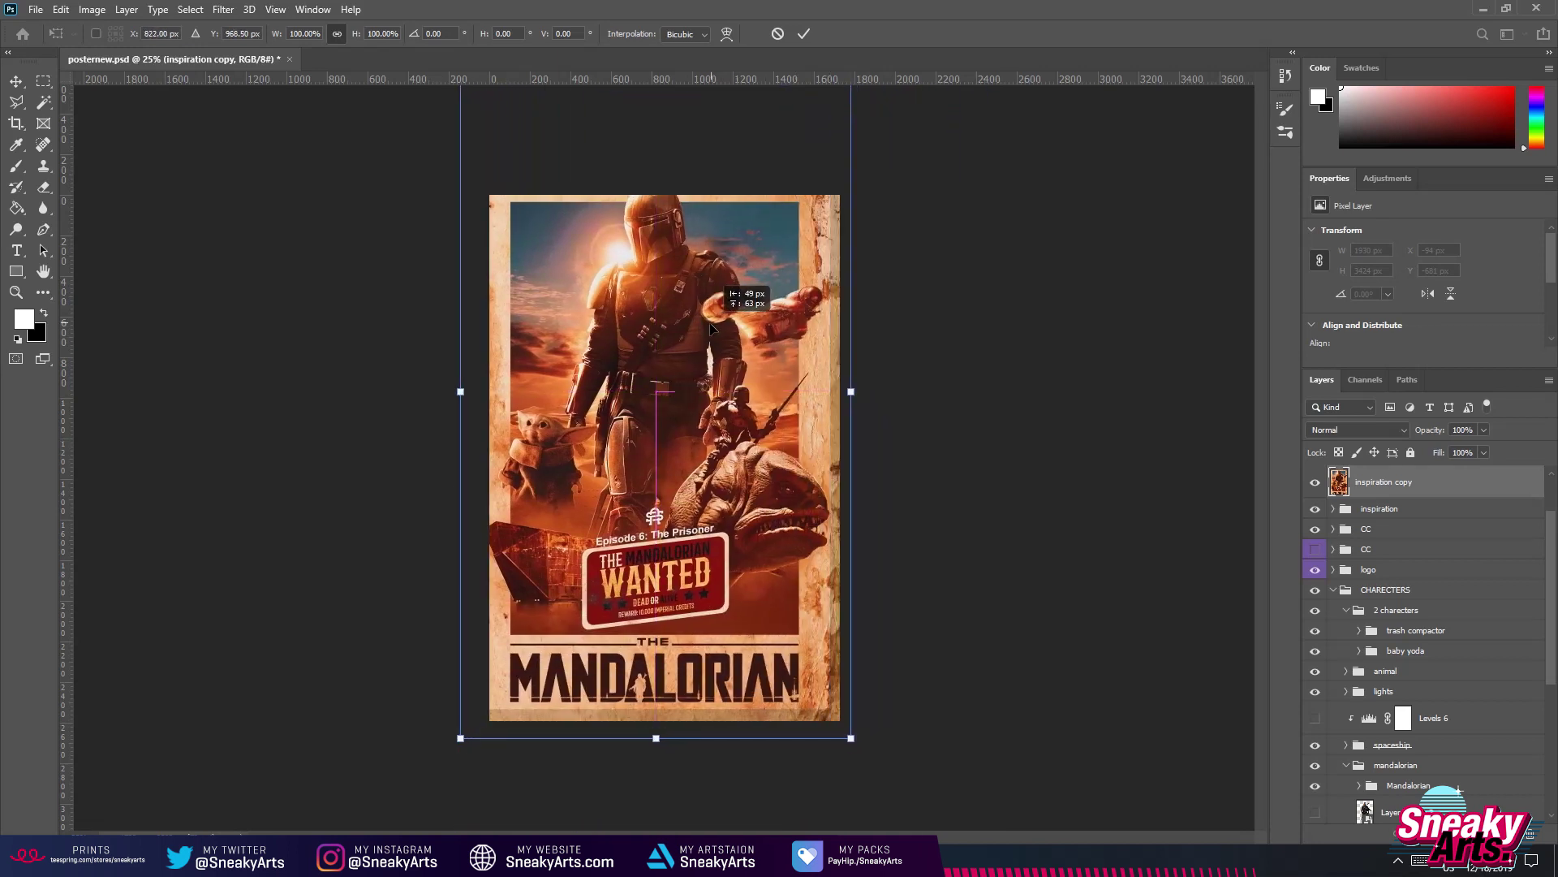
pyautogui.press('Escape')
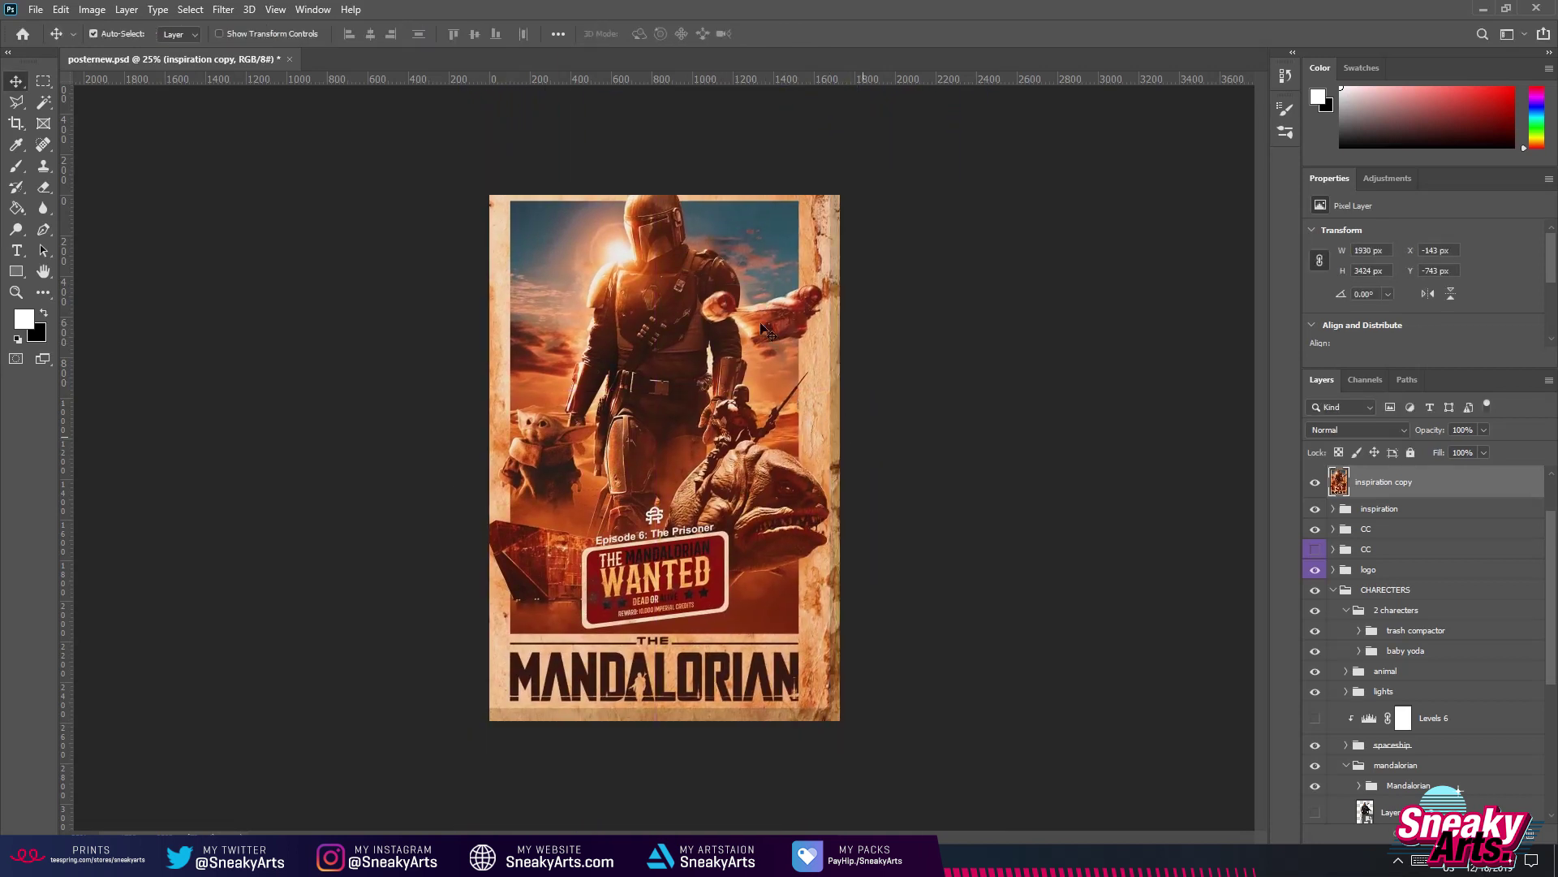
# Cut the poster area to a new Layer 72 and hide 'inspiration copy', undoing a test move.
pyautogui.click(44, 82)
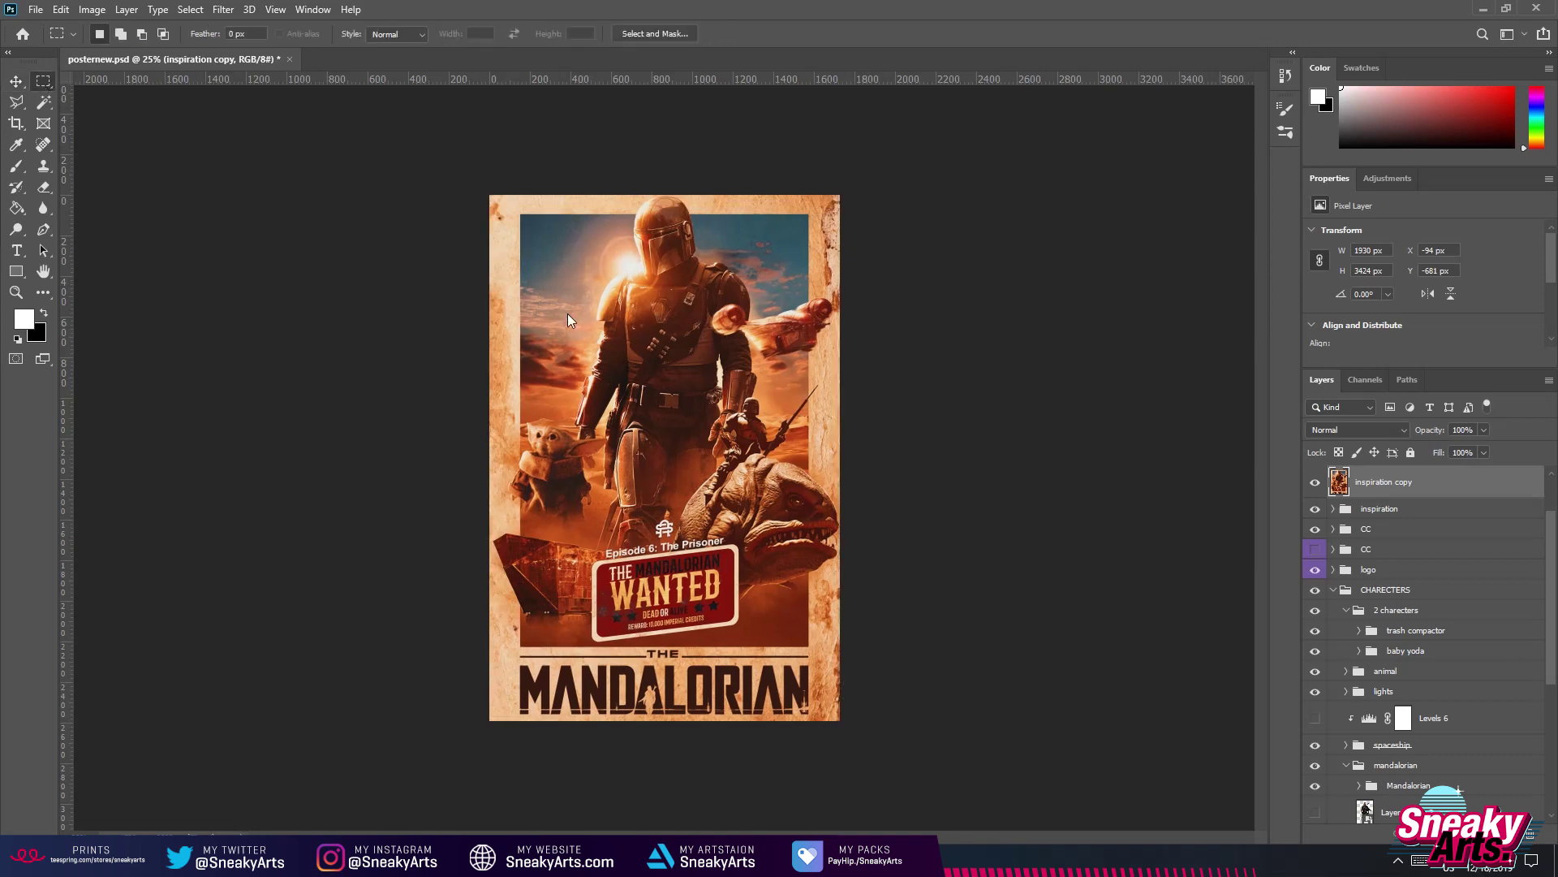
pyautogui.moveTo(490, 196); pyautogui.dragTo(806, 719)
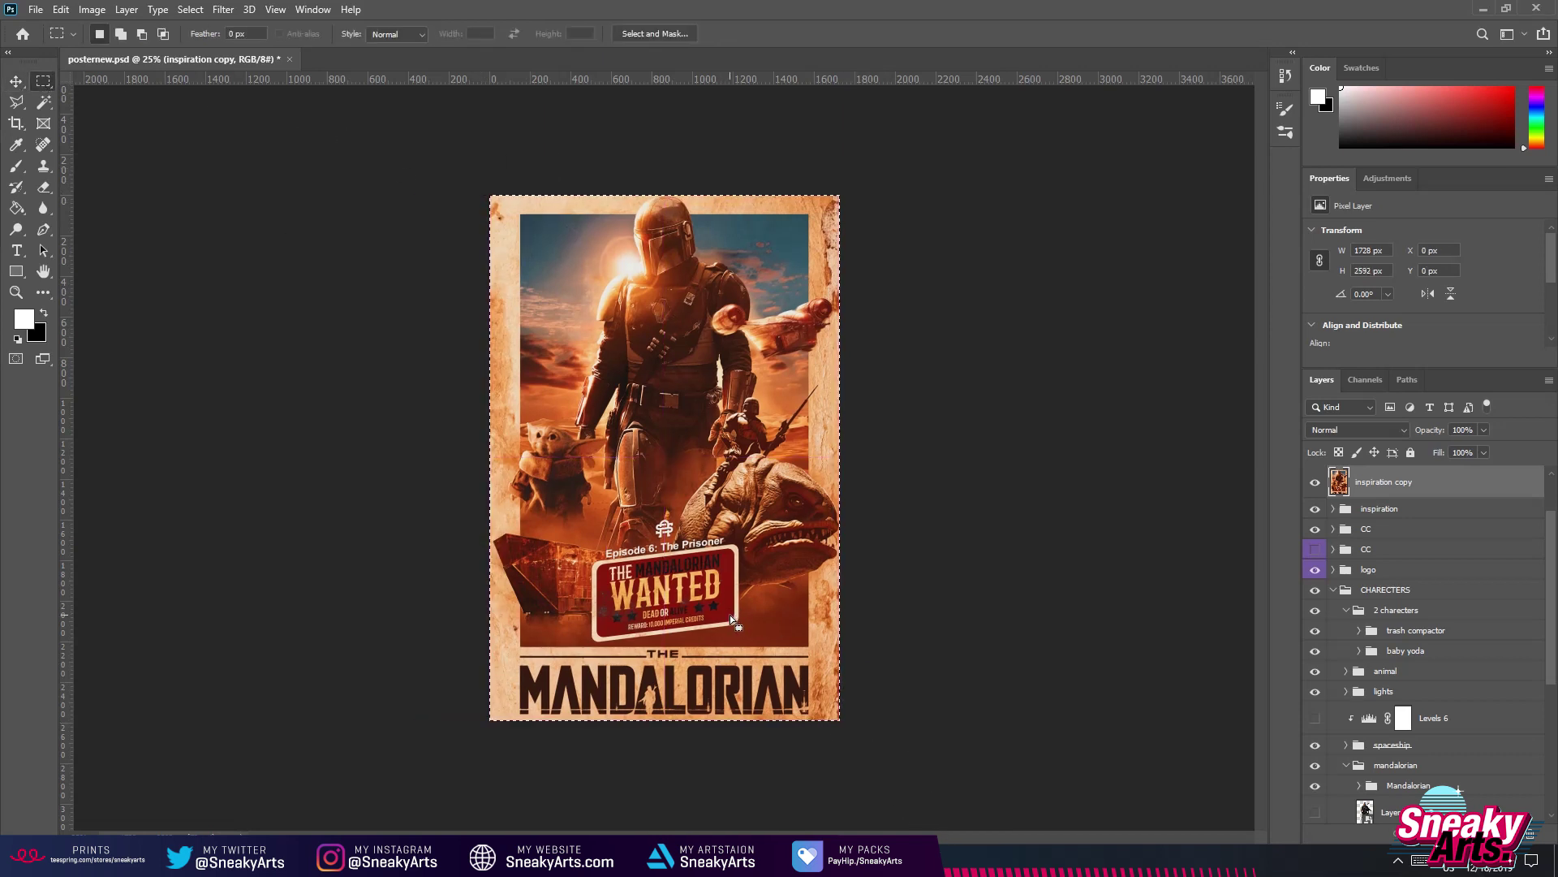
pyautogui.rightClick(729, 616)
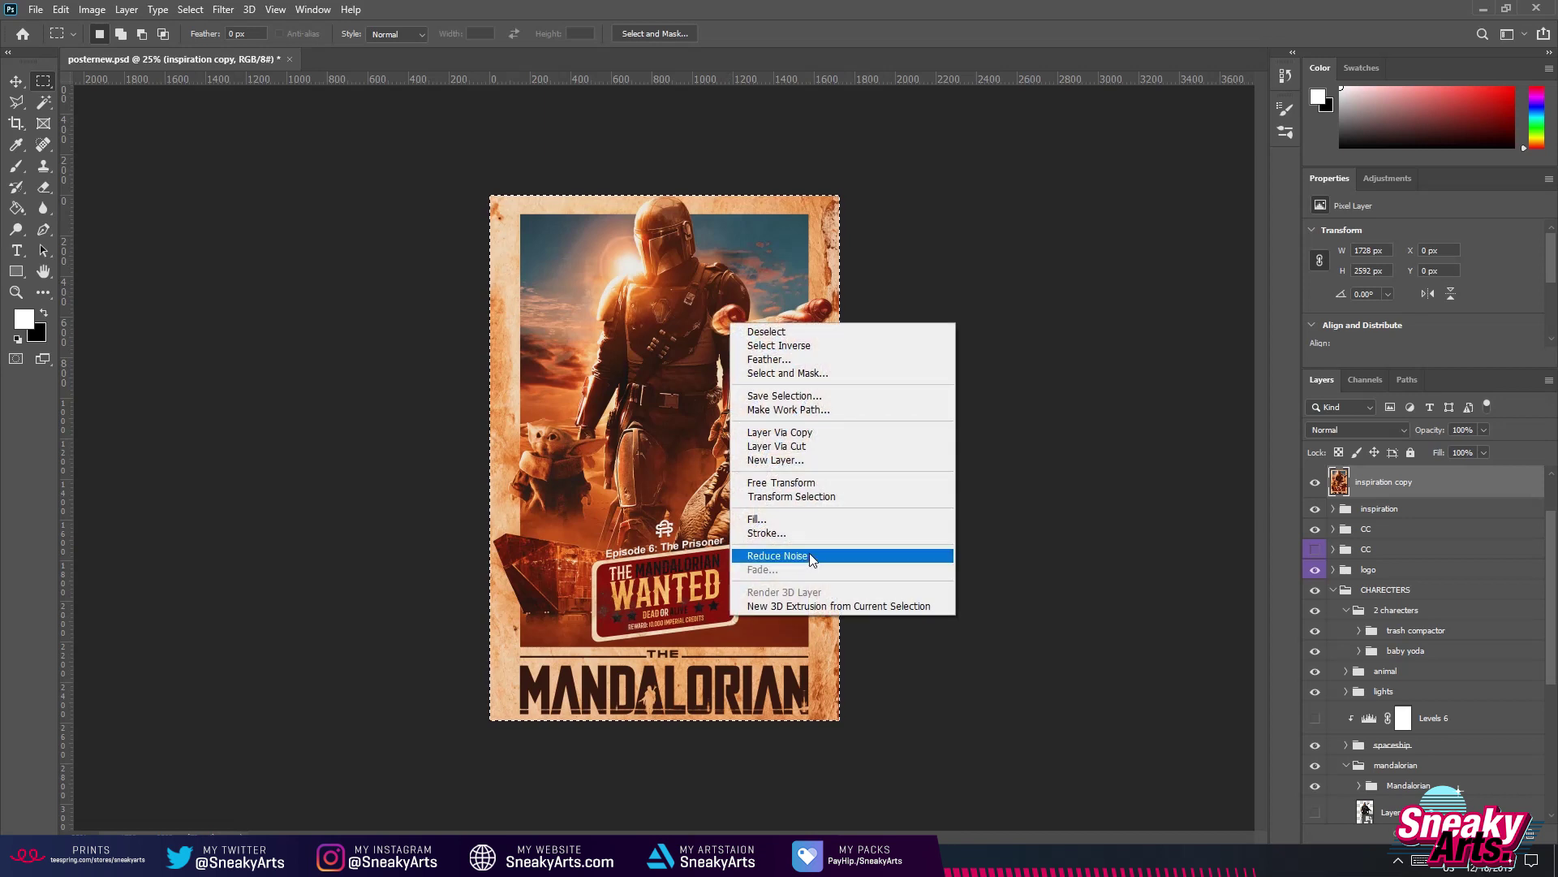
pyautogui.click(799, 453)
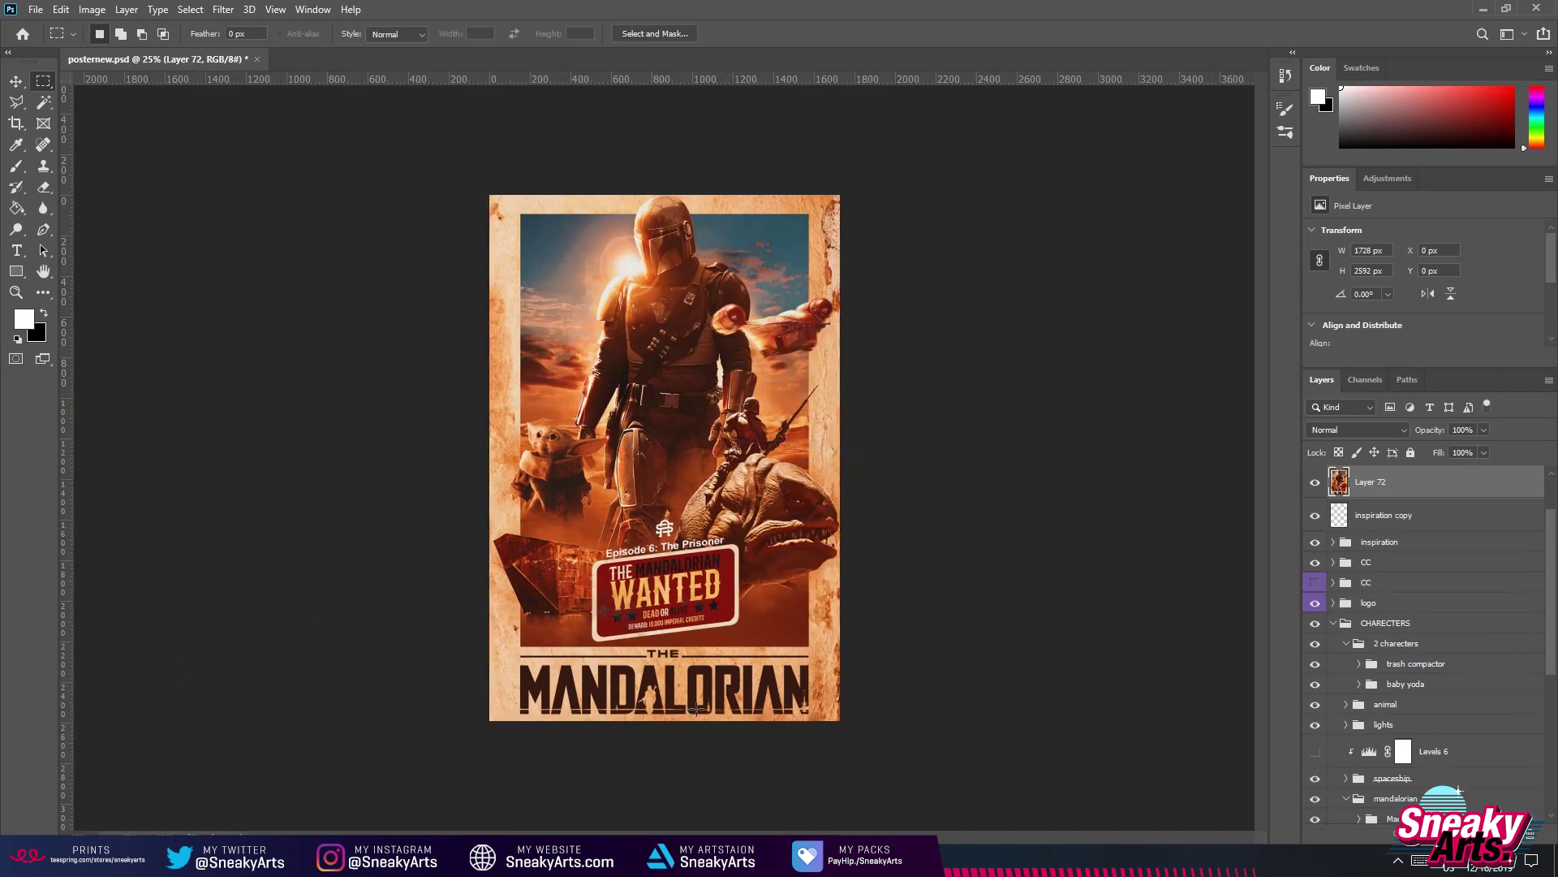
pyautogui.click(1315, 515)
pyautogui.hotkey('ctrl', 't')
pyautogui.moveTo(795, 438); pyautogui.dragTo(806, 468)
pyautogui.press('Return')
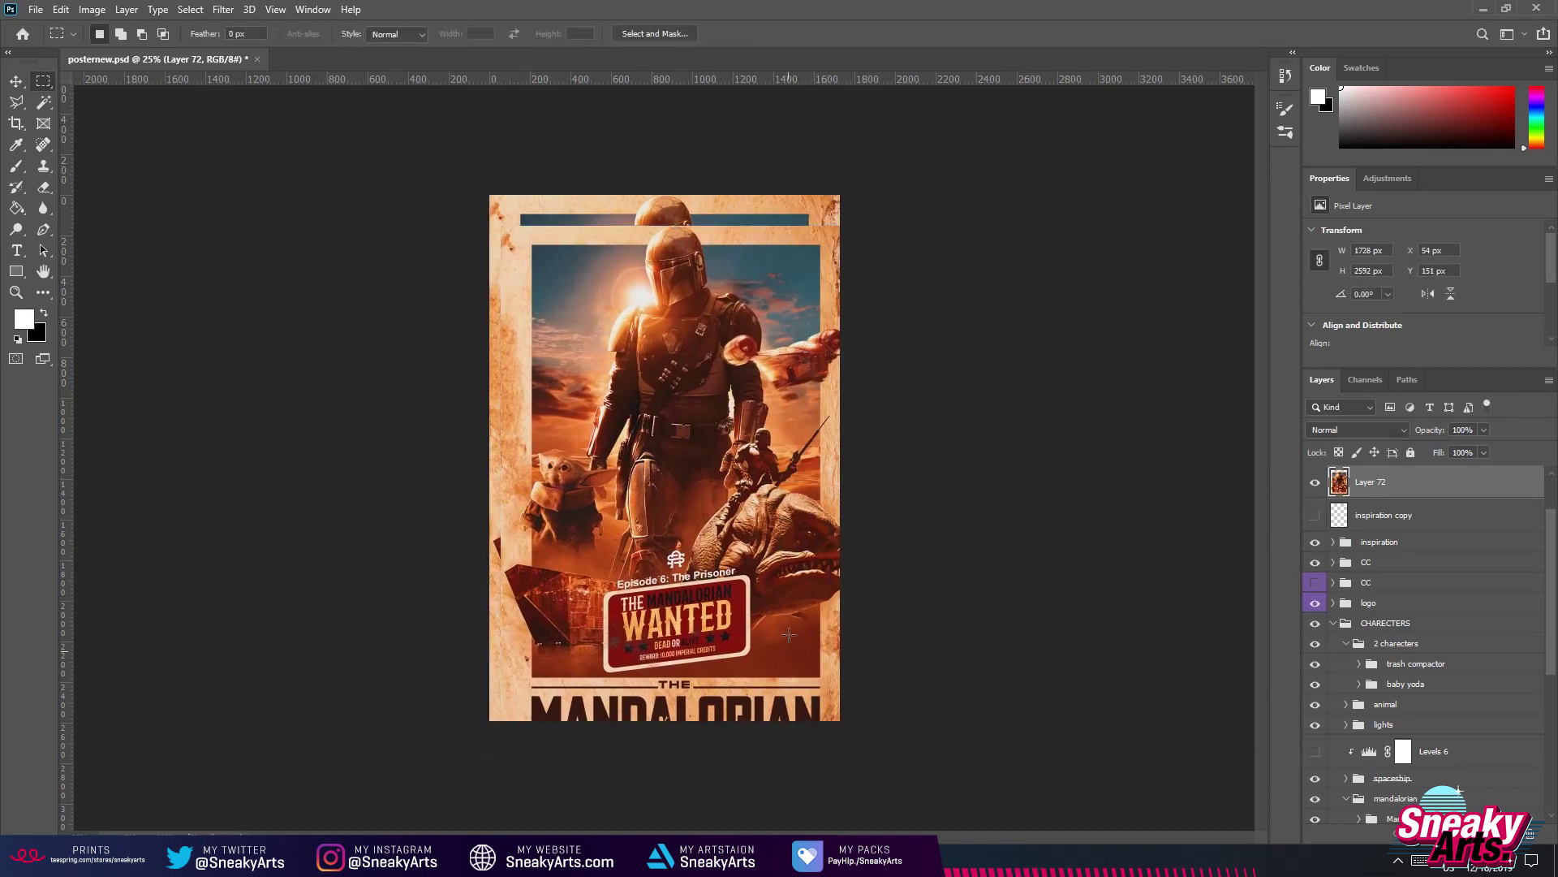
pyautogui.hotkey('ctrl', 'z')
# Open the Camera Raw Filter on Layer 72 and show its saved presets.
pyautogui.press('v')
pyautogui.click(223, 9)
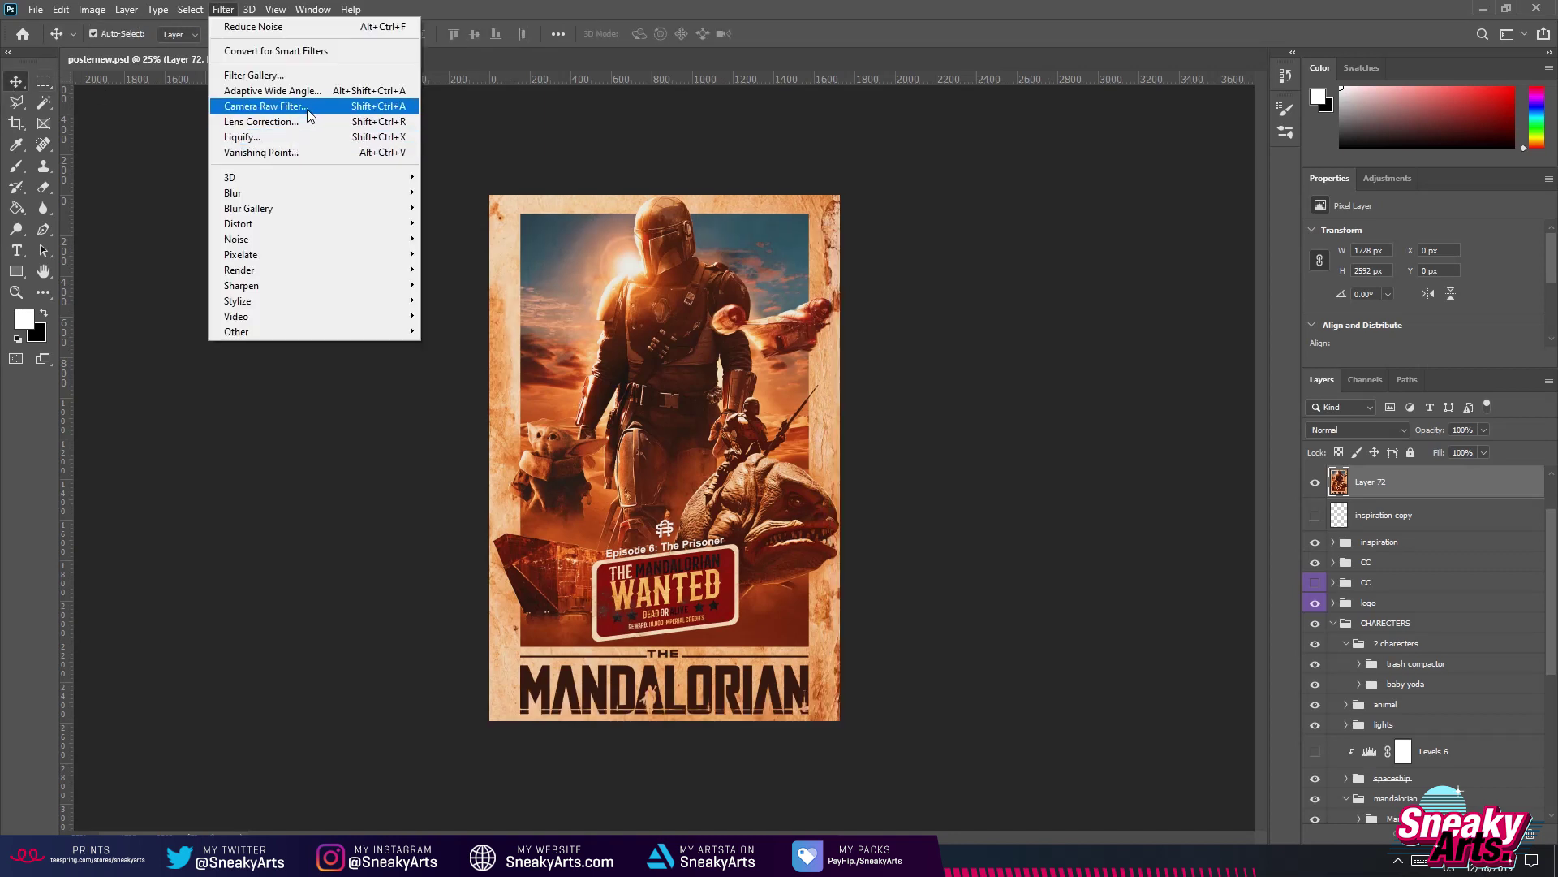
pyautogui.click(329, 107)
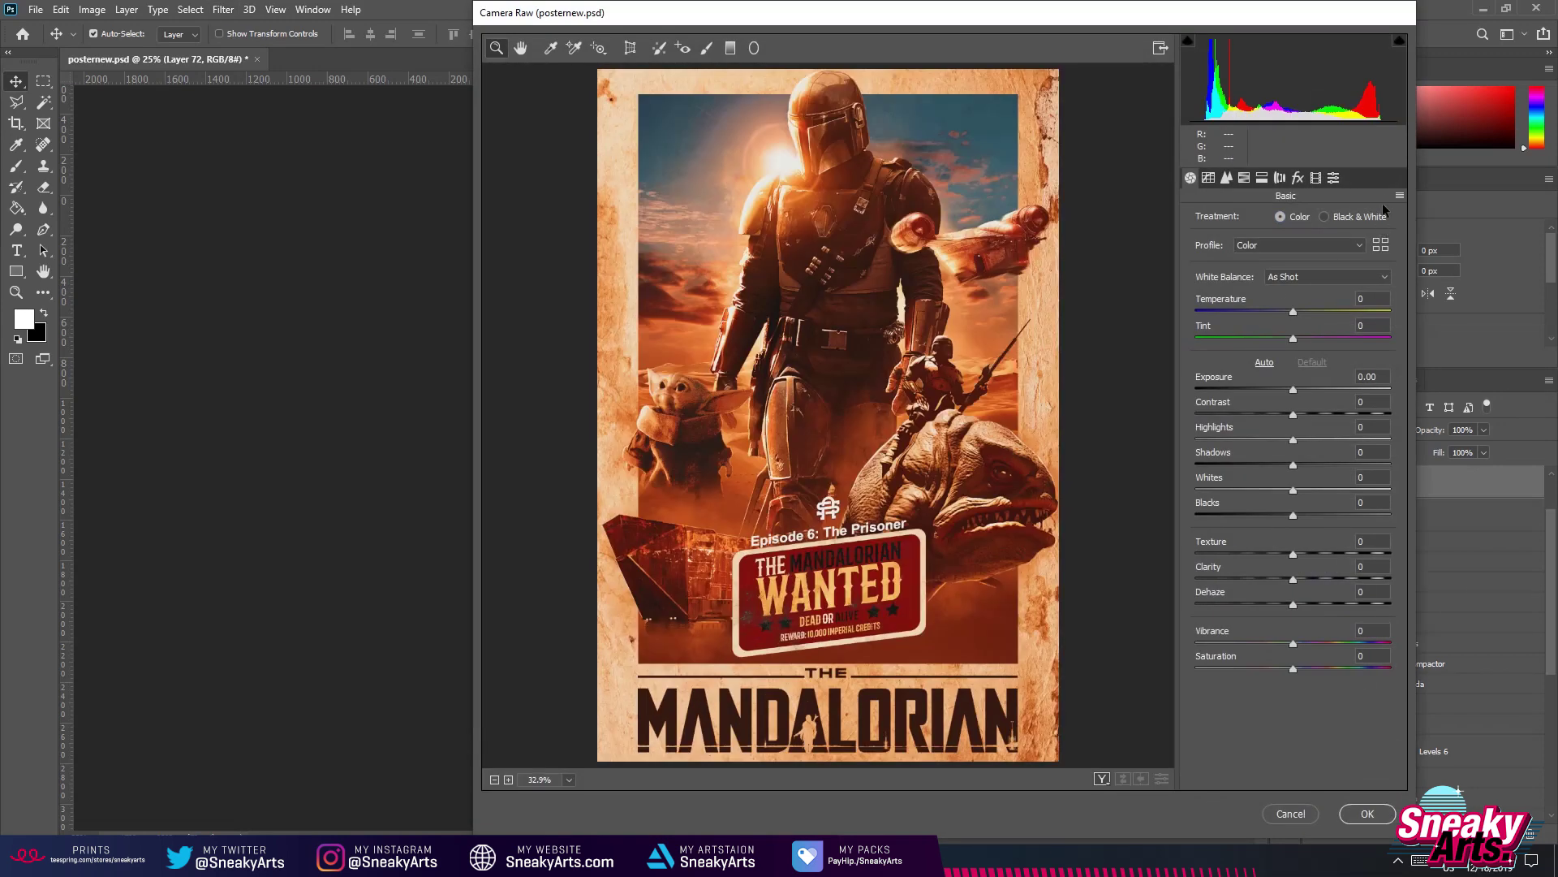
pyautogui.click(1337, 179)
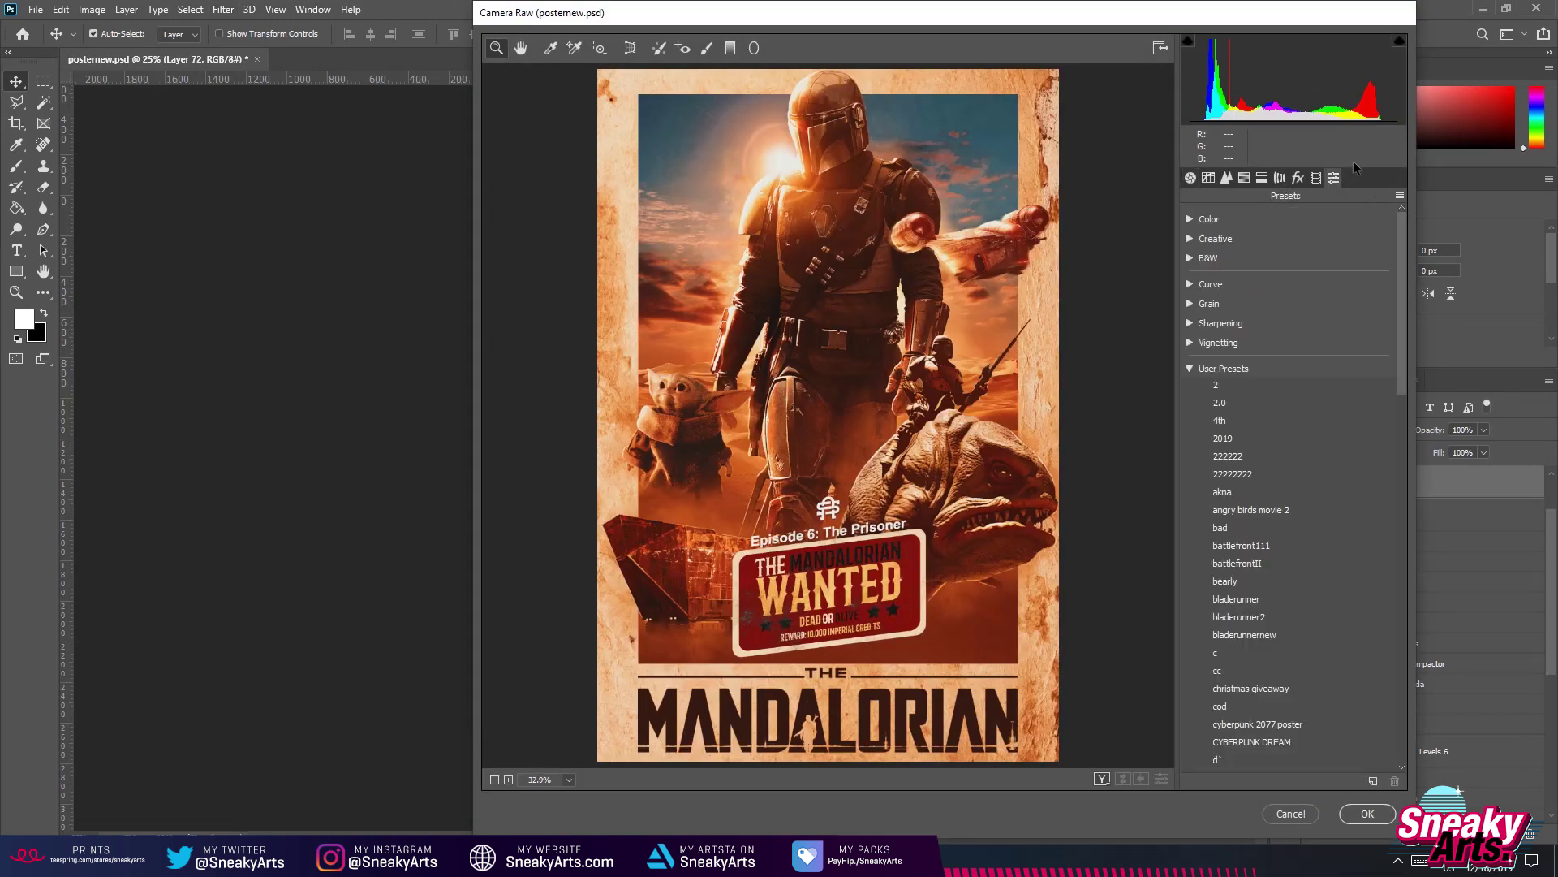
pyautogui.click(1190, 177)
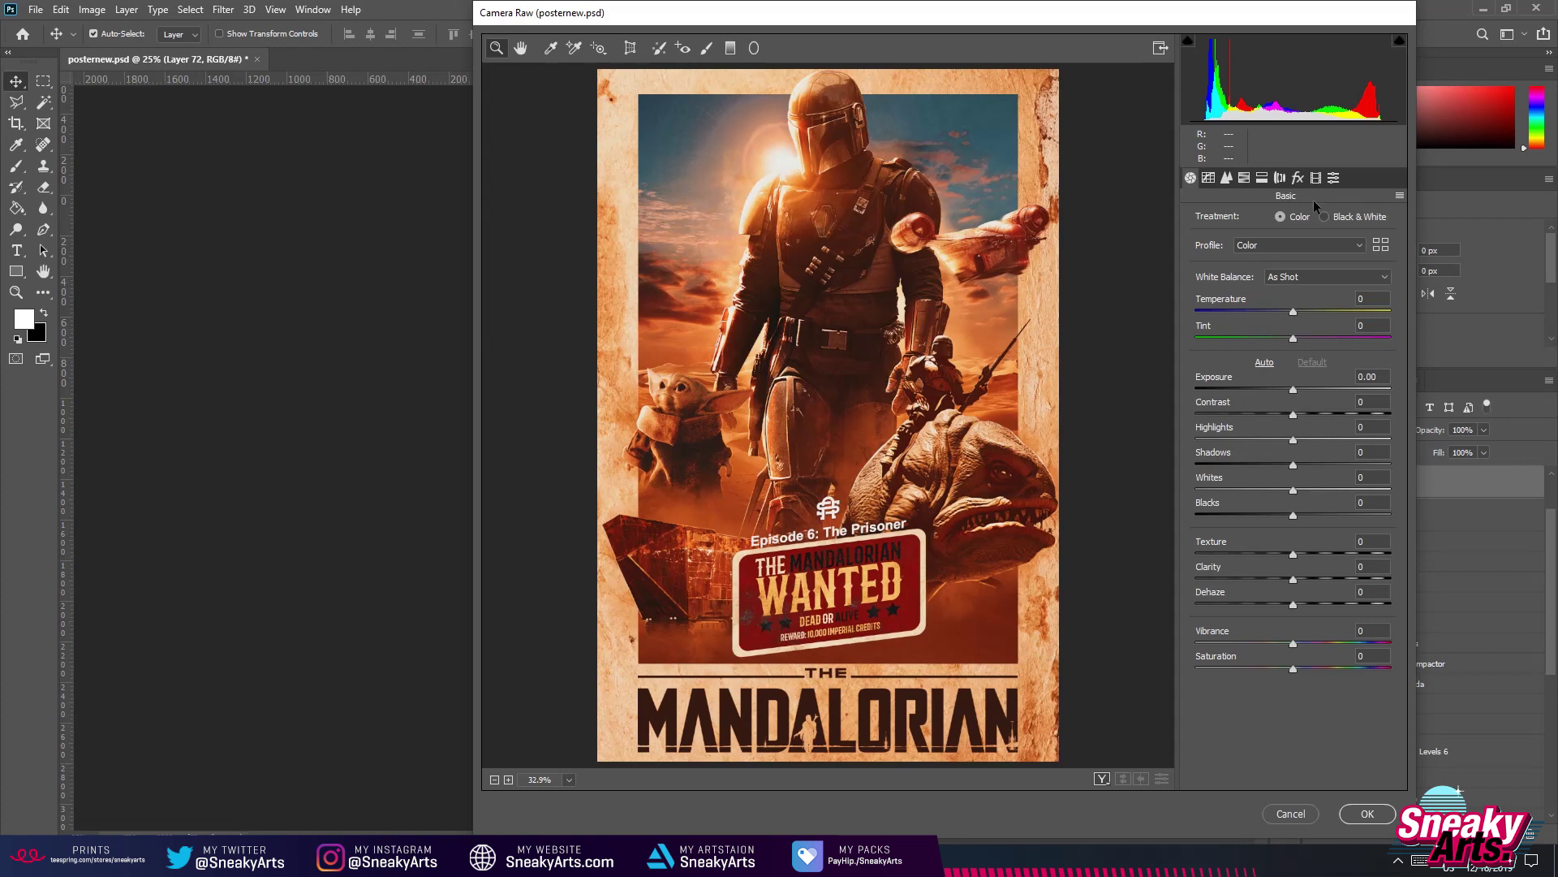
pyautogui.click(1333, 177)
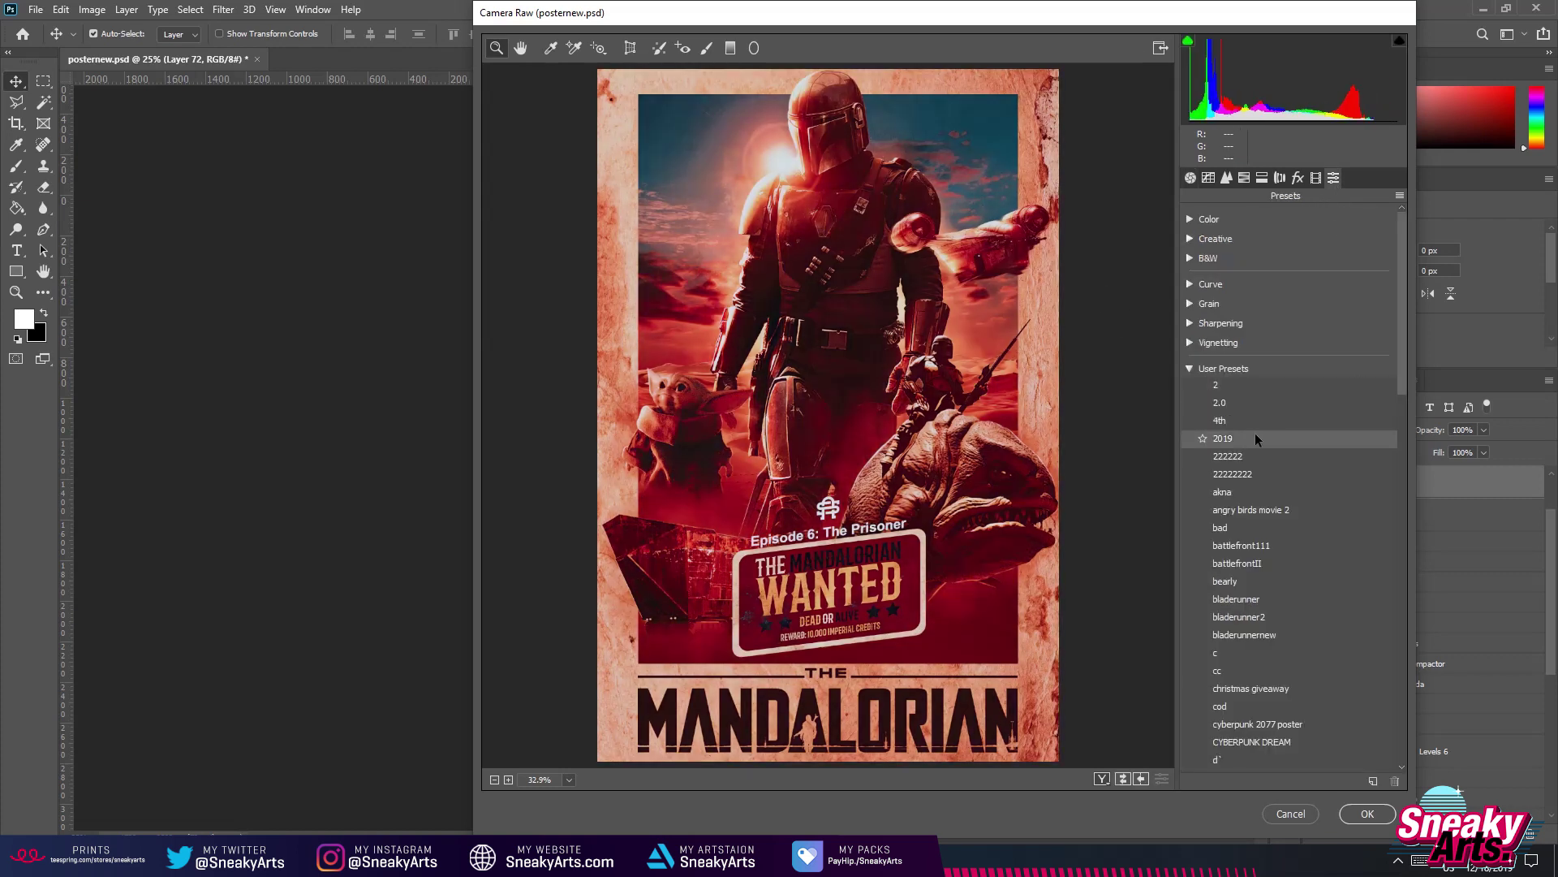
# Try the thefinalbattle user preset, then apply the 2.0 preset and confirm.
pyautogui.scroll(-6, 1290, 684)
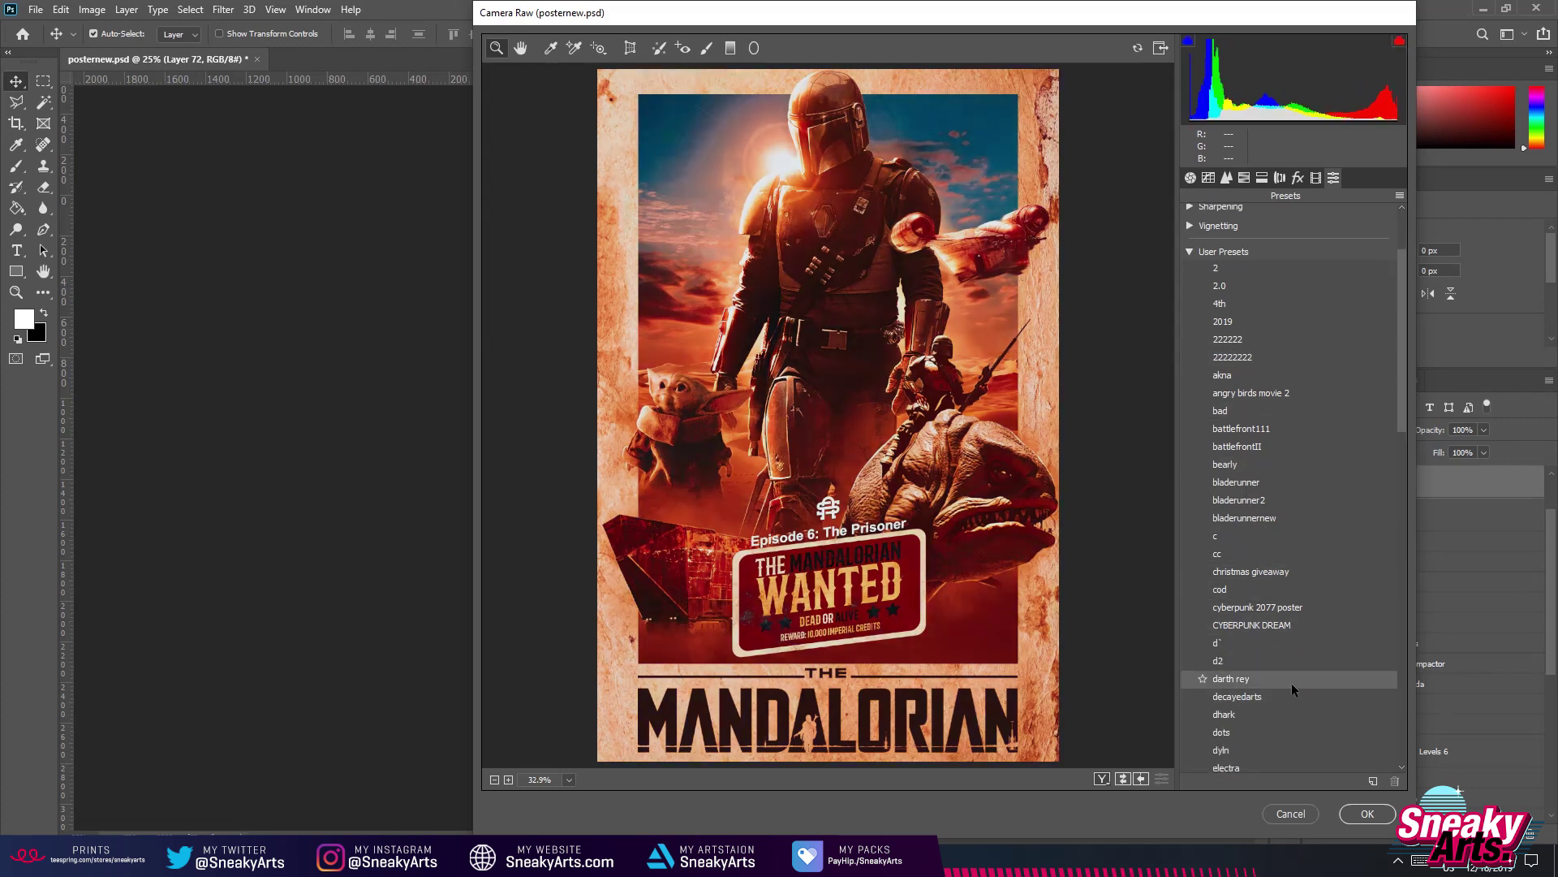
pyautogui.scroll(-4, 1310, 658)
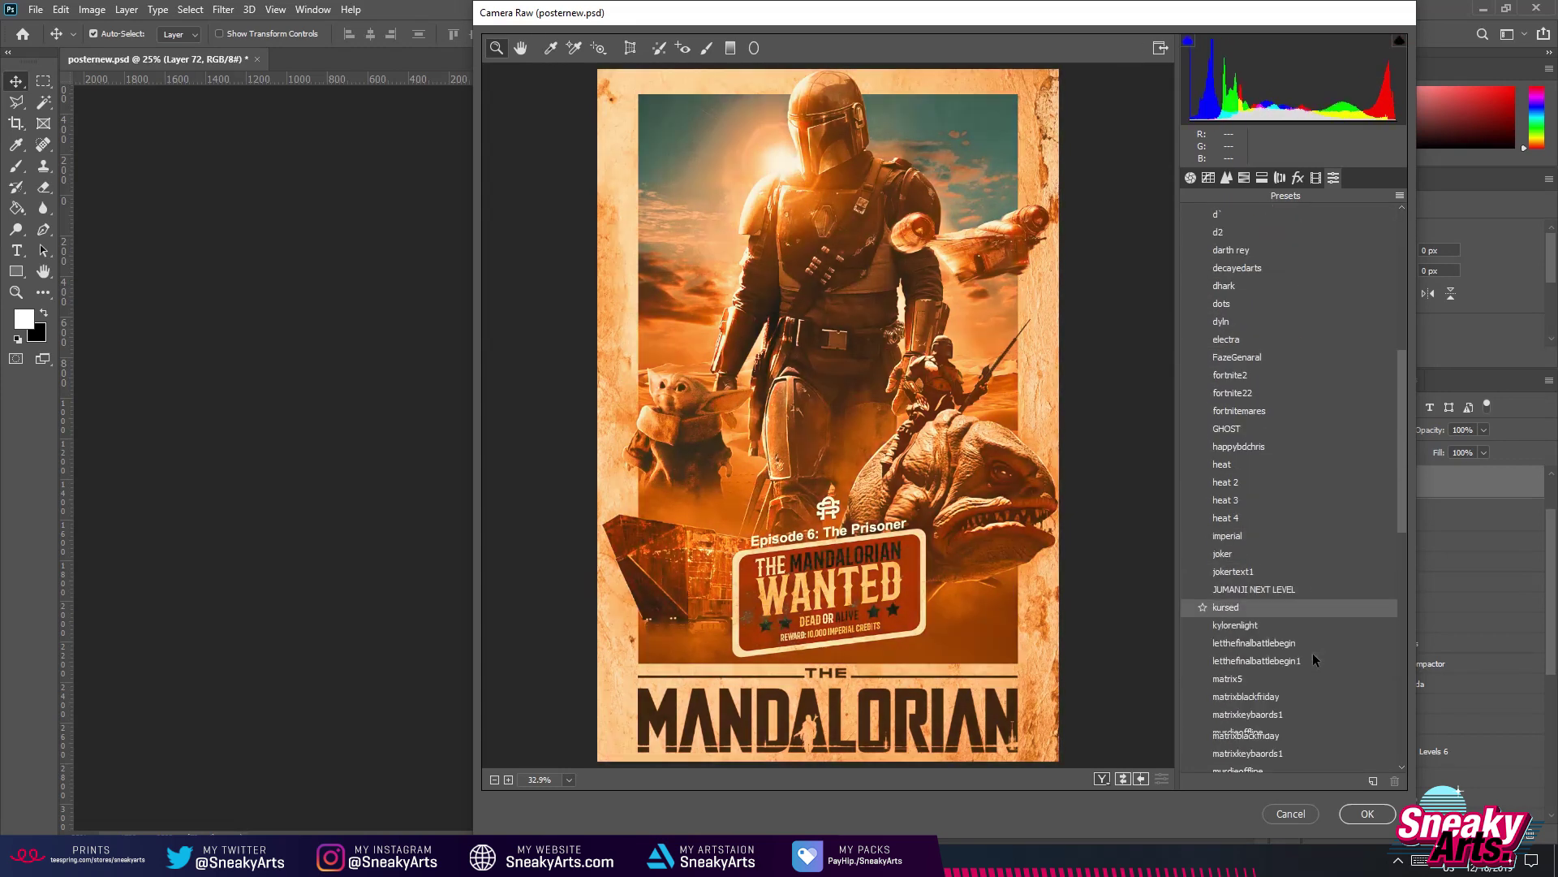
pyautogui.scroll(-5, 1304, 693)
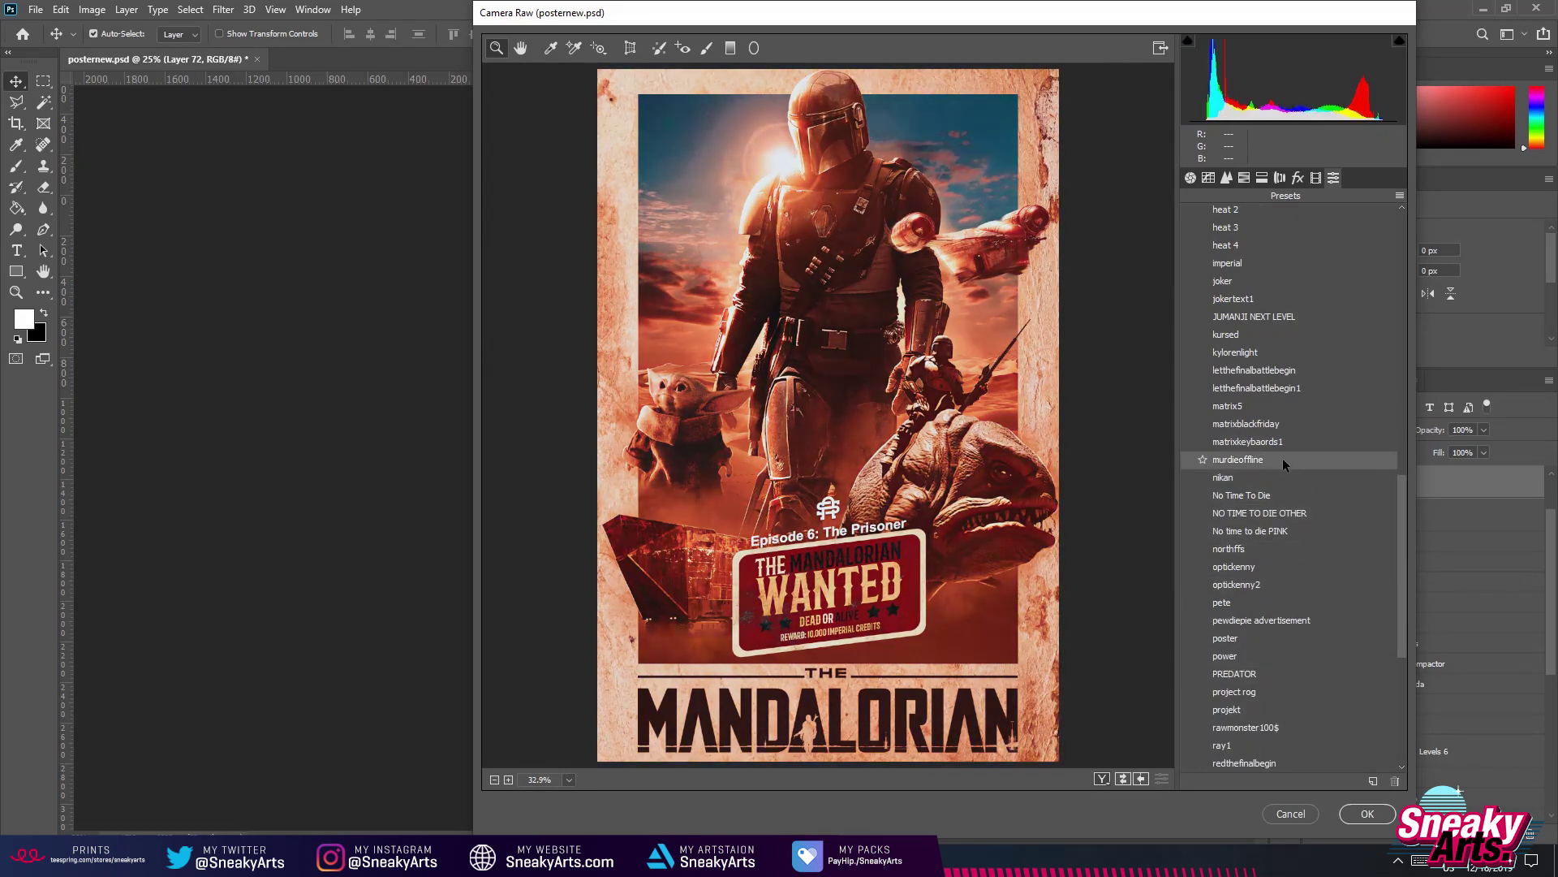
pyautogui.scroll(-5, 1266, 650)
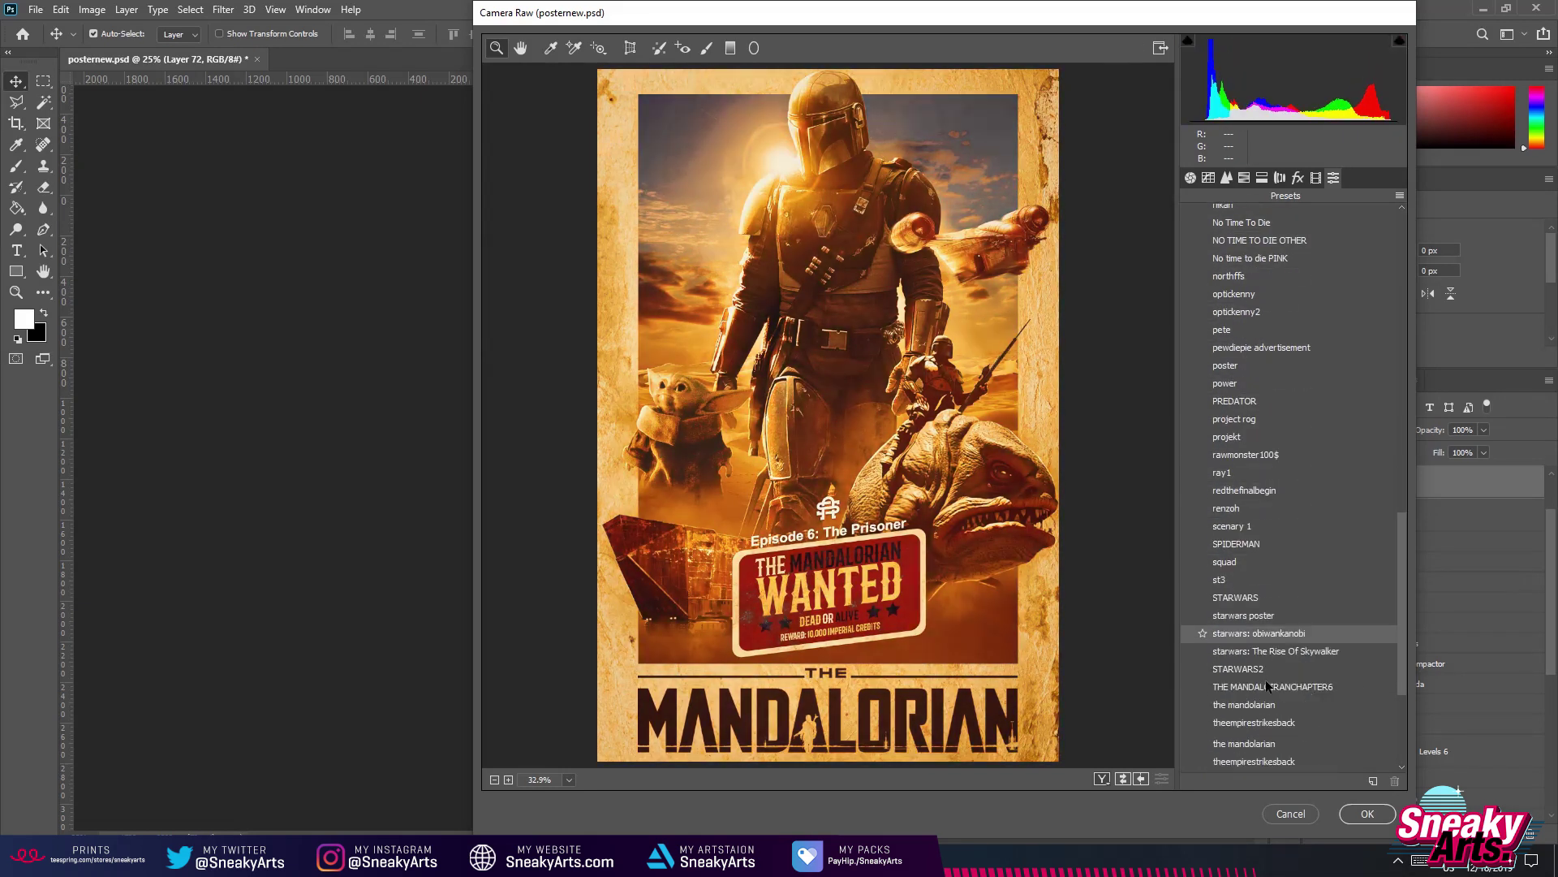
pyautogui.scroll(-1, 1297, 687)
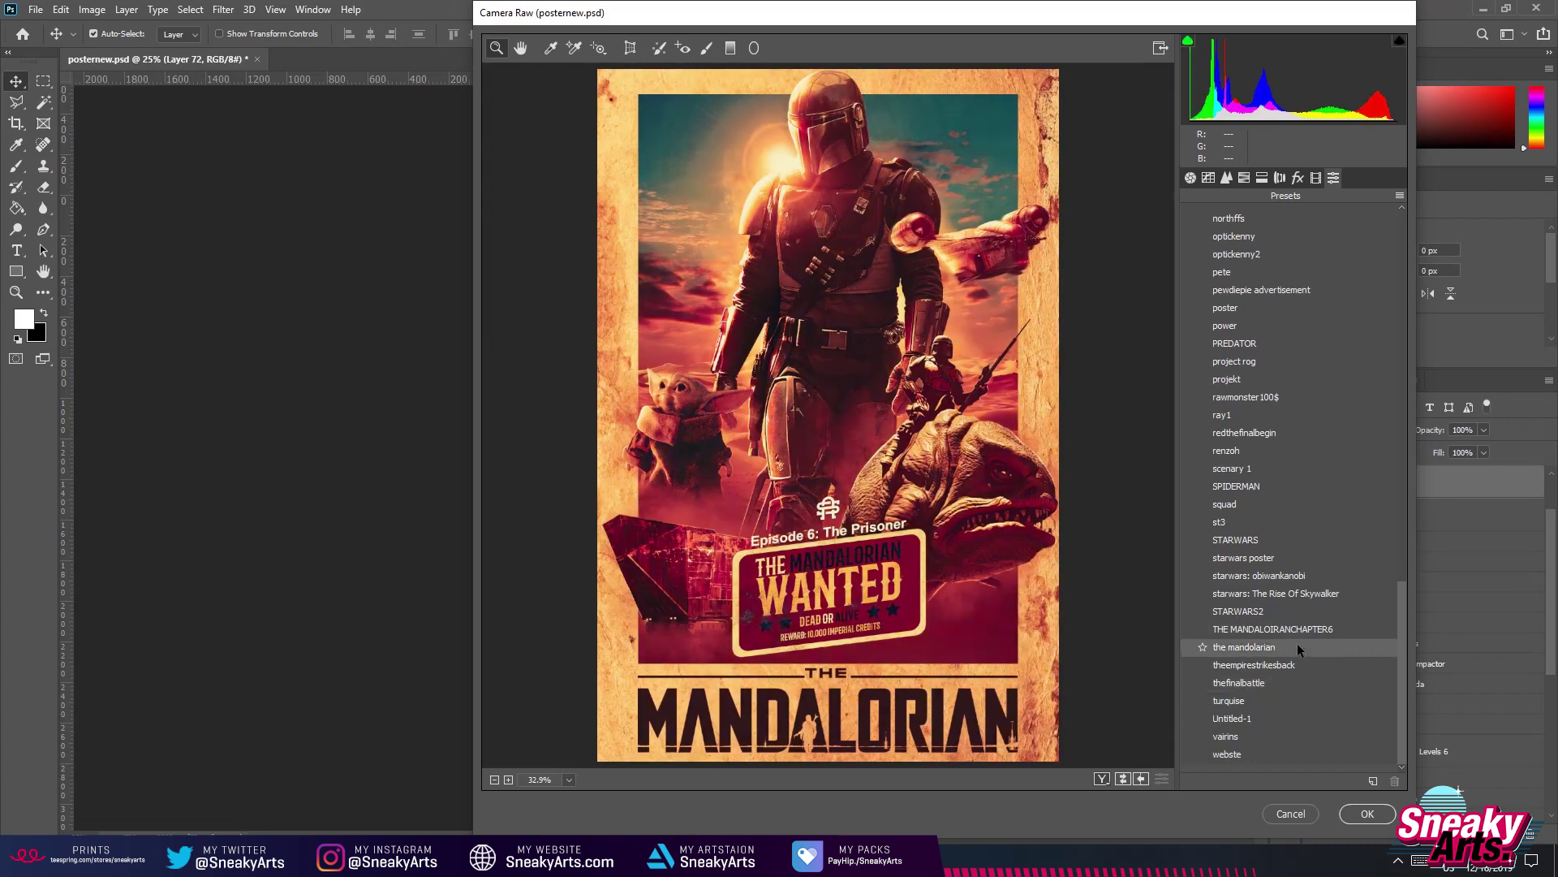
pyautogui.click(1278, 683)
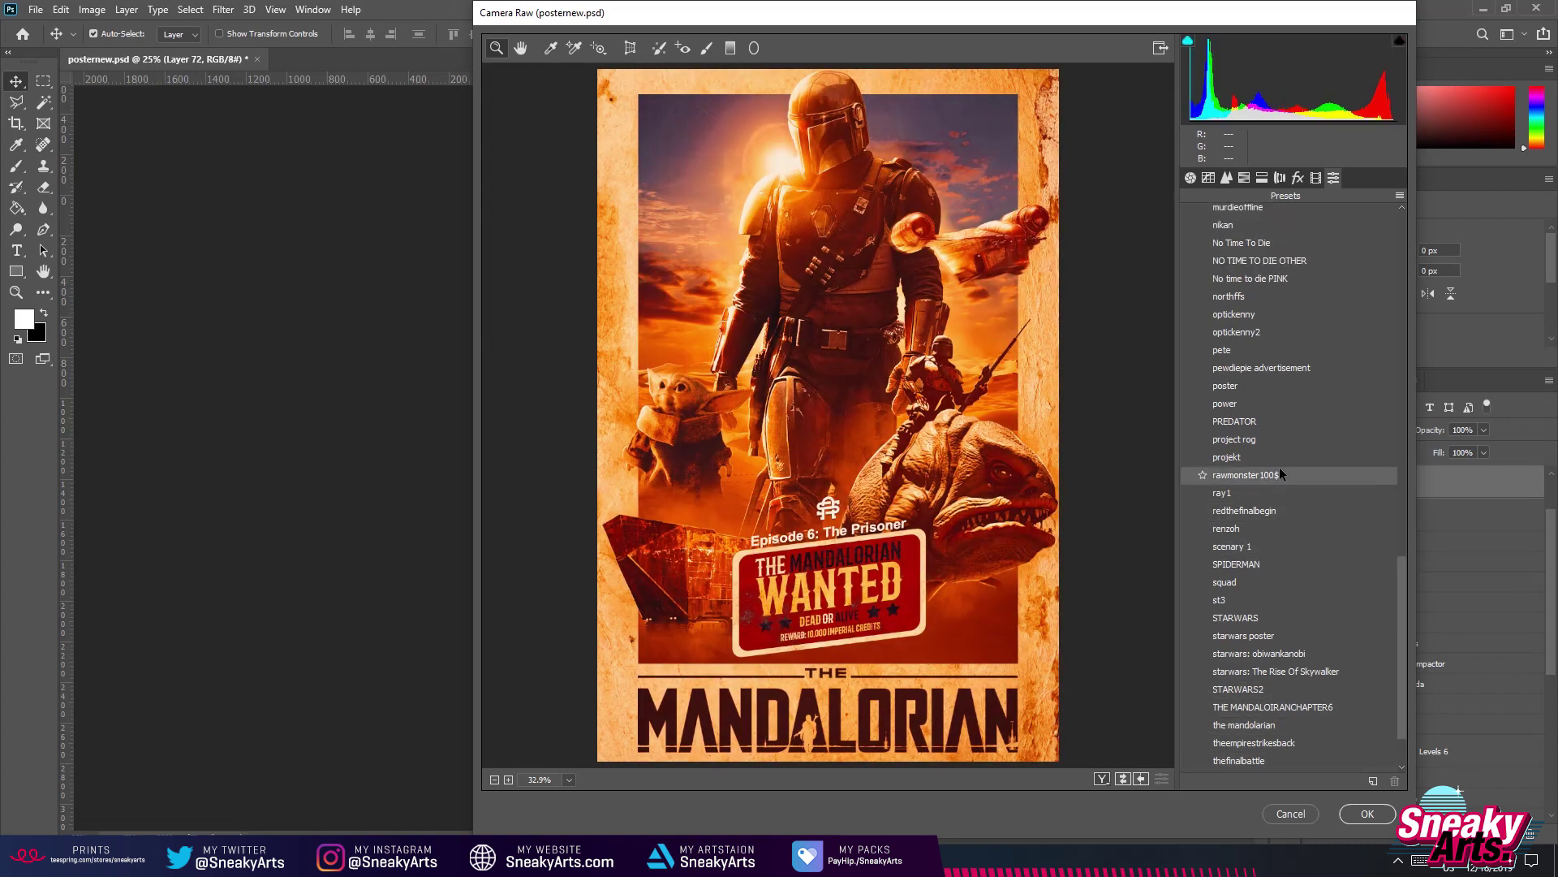
pyautogui.scroll(2, 1283, 347)
pyautogui.scroll(2, 1287, 324)
pyautogui.scroll(3, 1297, 305)
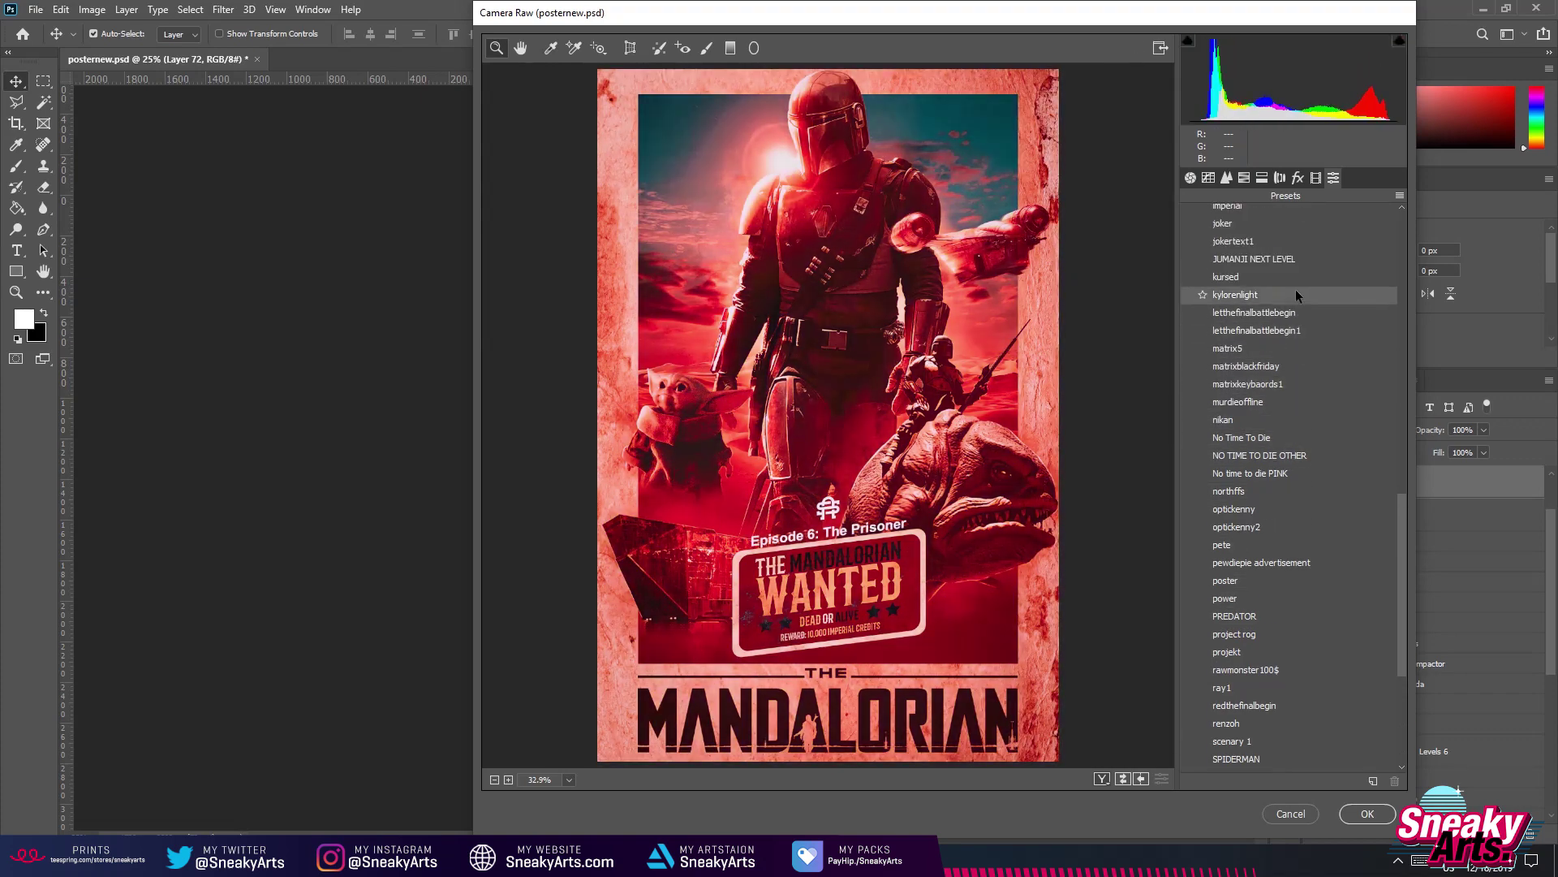
pyautogui.scroll(6, 1303, 255)
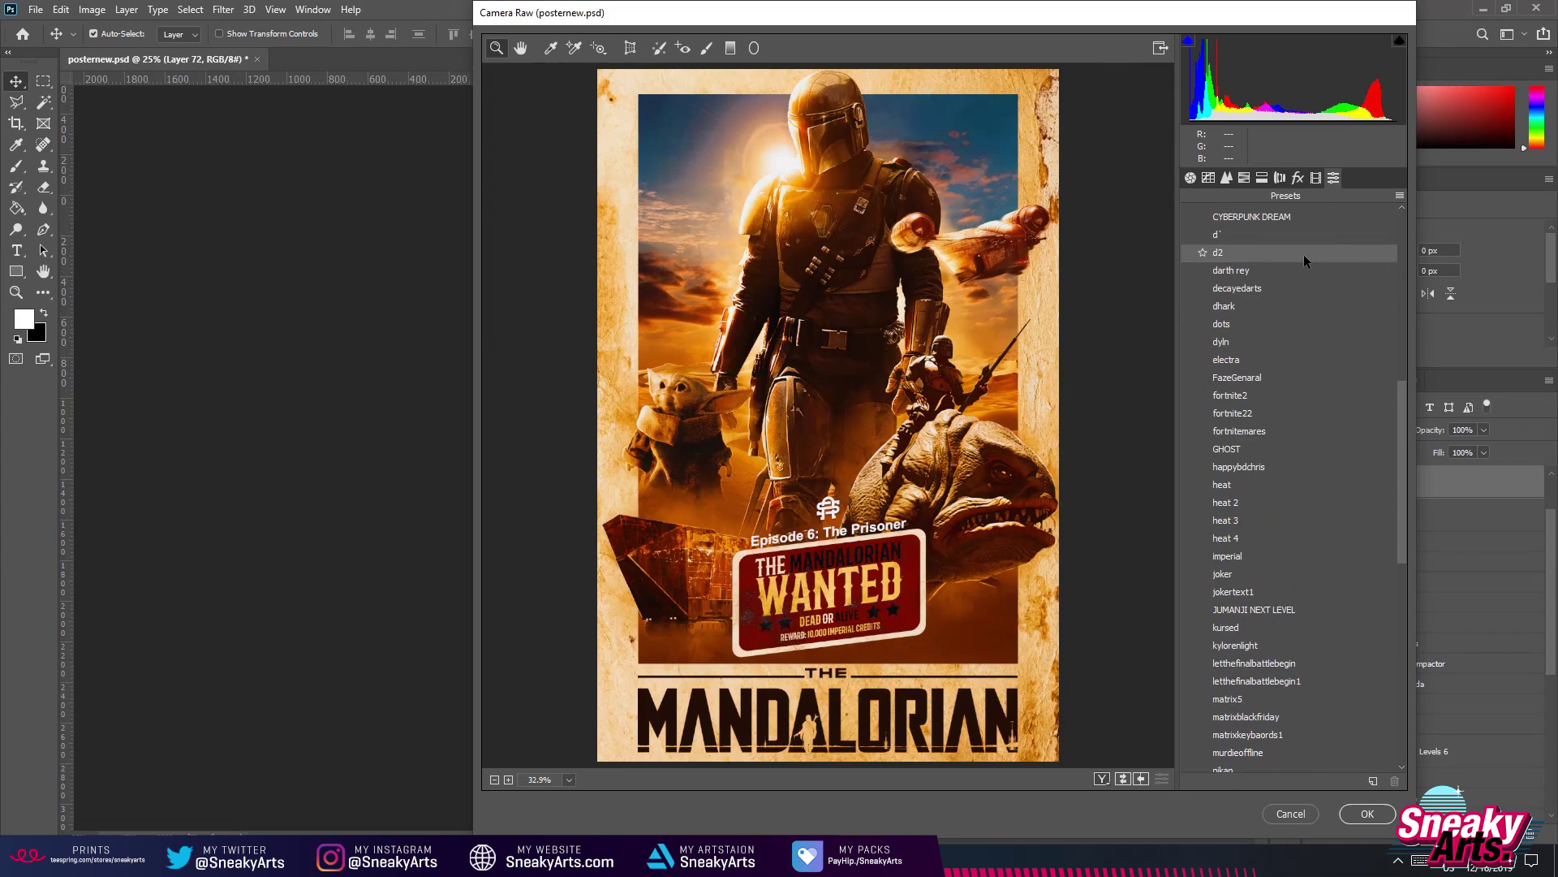
pyautogui.scroll(8, 1303, 286)
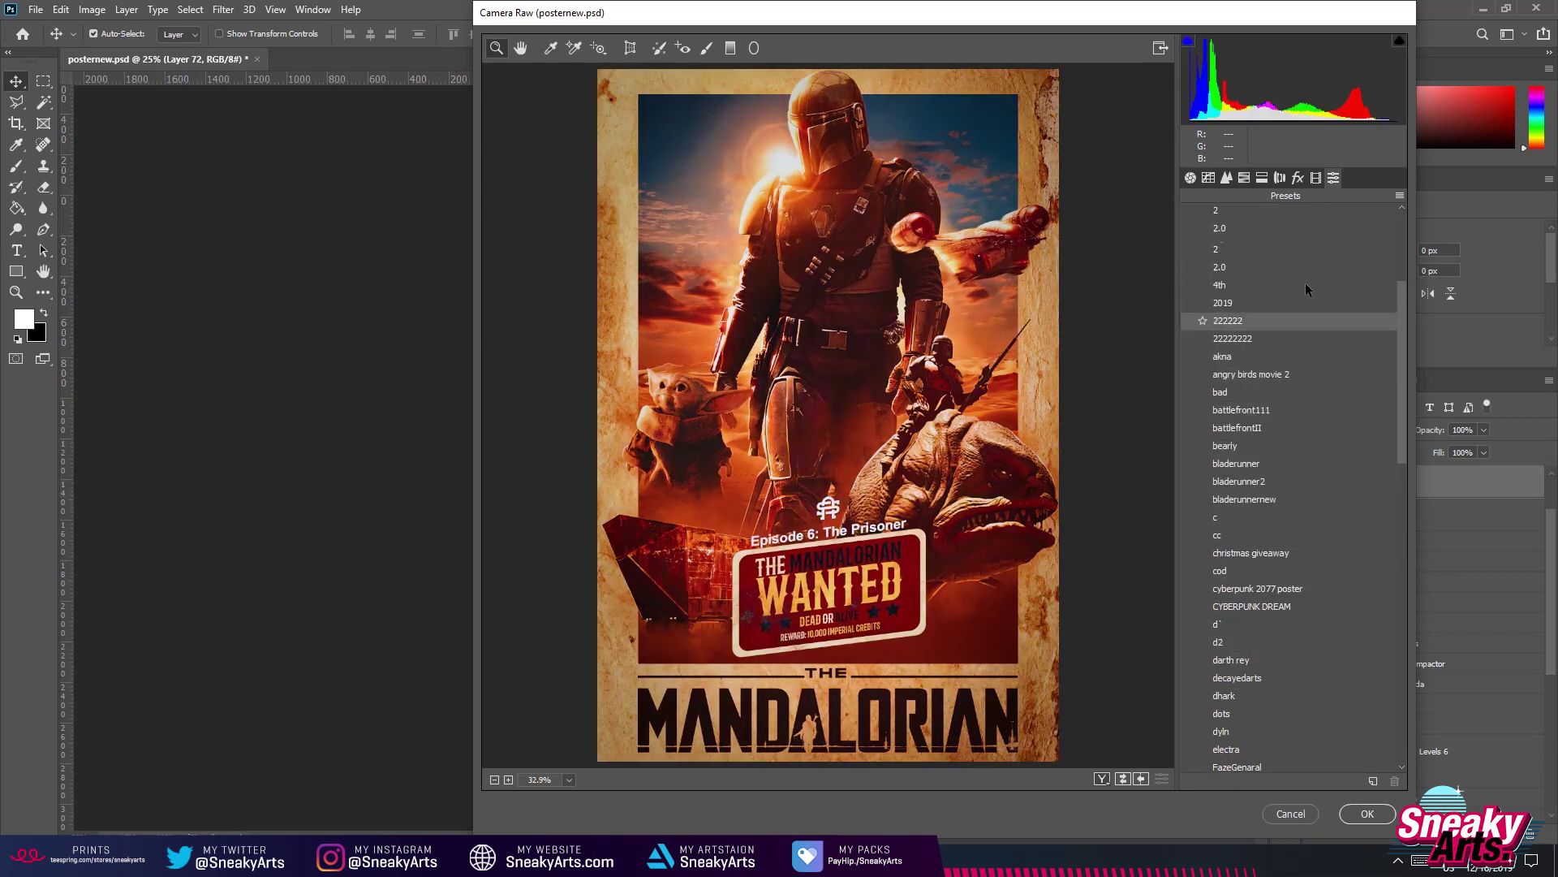
pyautogui.click(1279, 413)
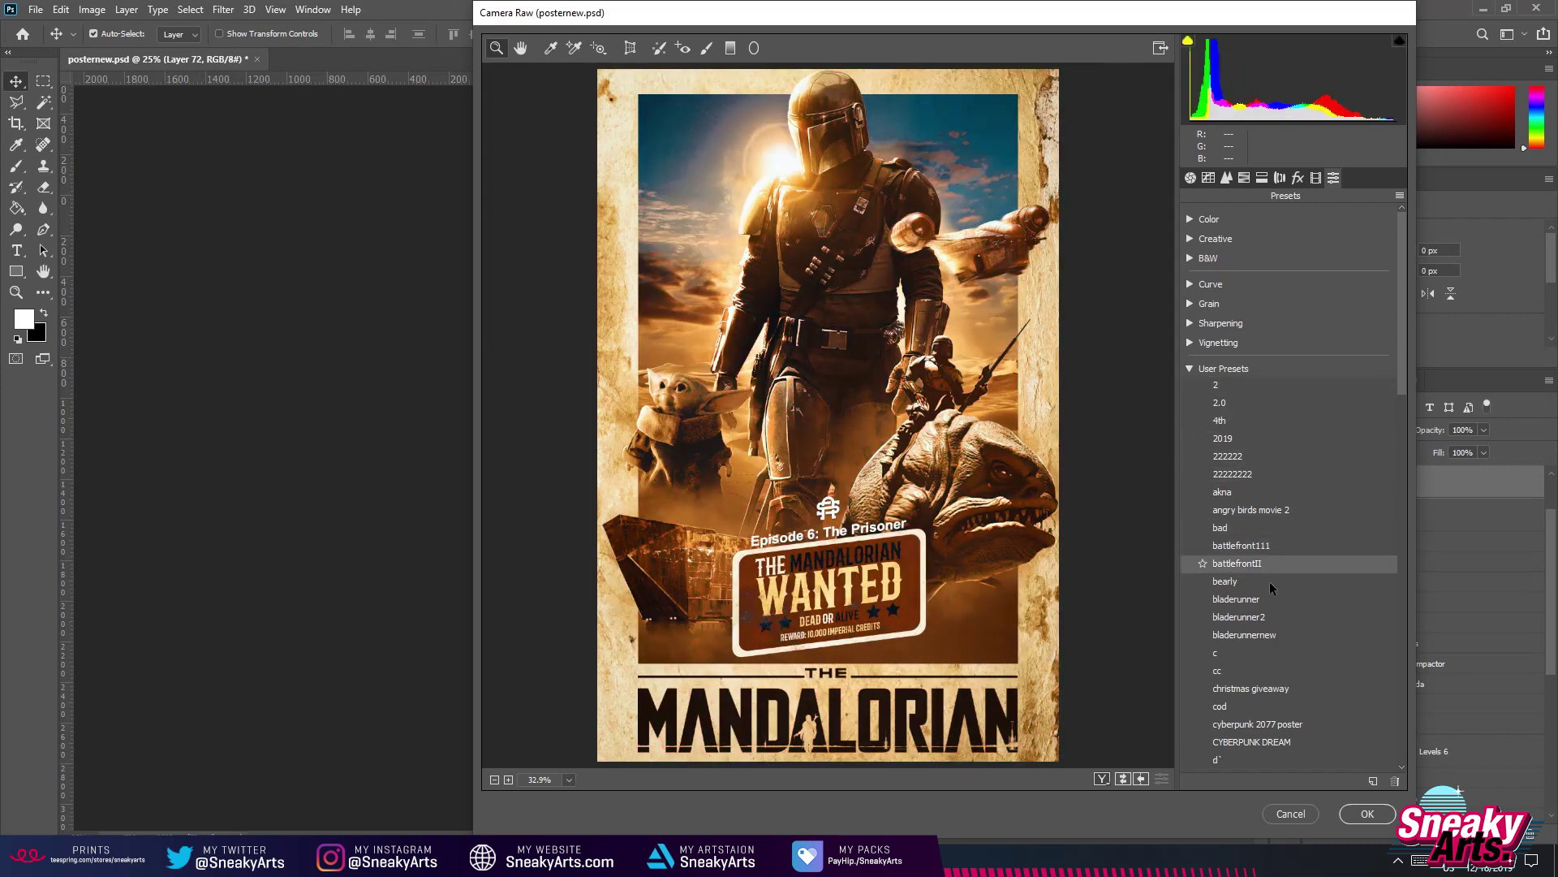
pyautogui.press('Return')
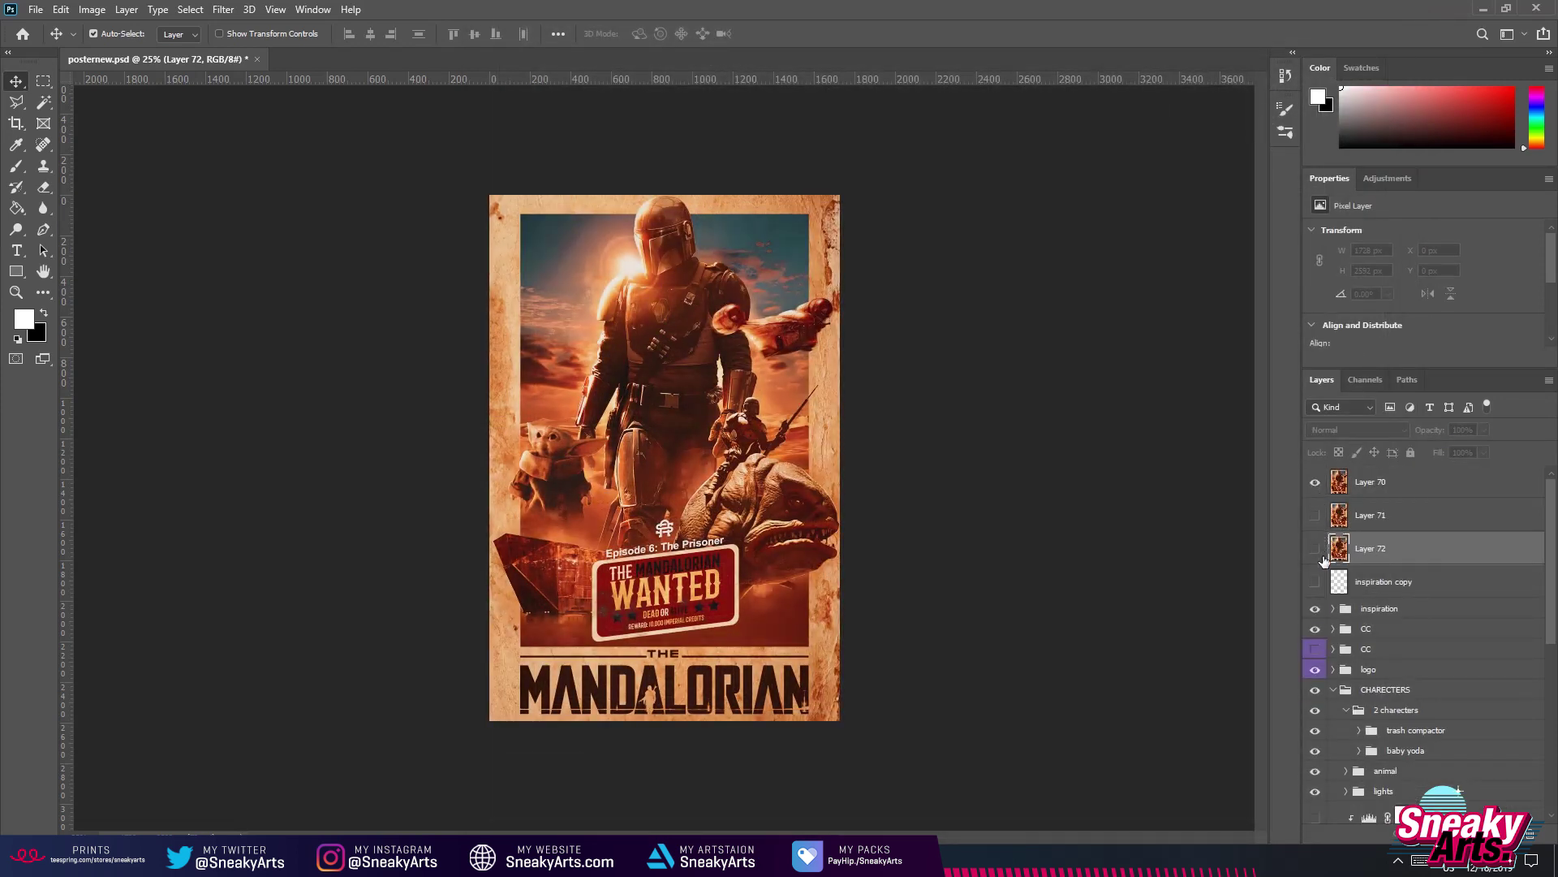
# Select Layer 70 and zoom the poster in to 35%.
pyautogui.click(1384, 492)
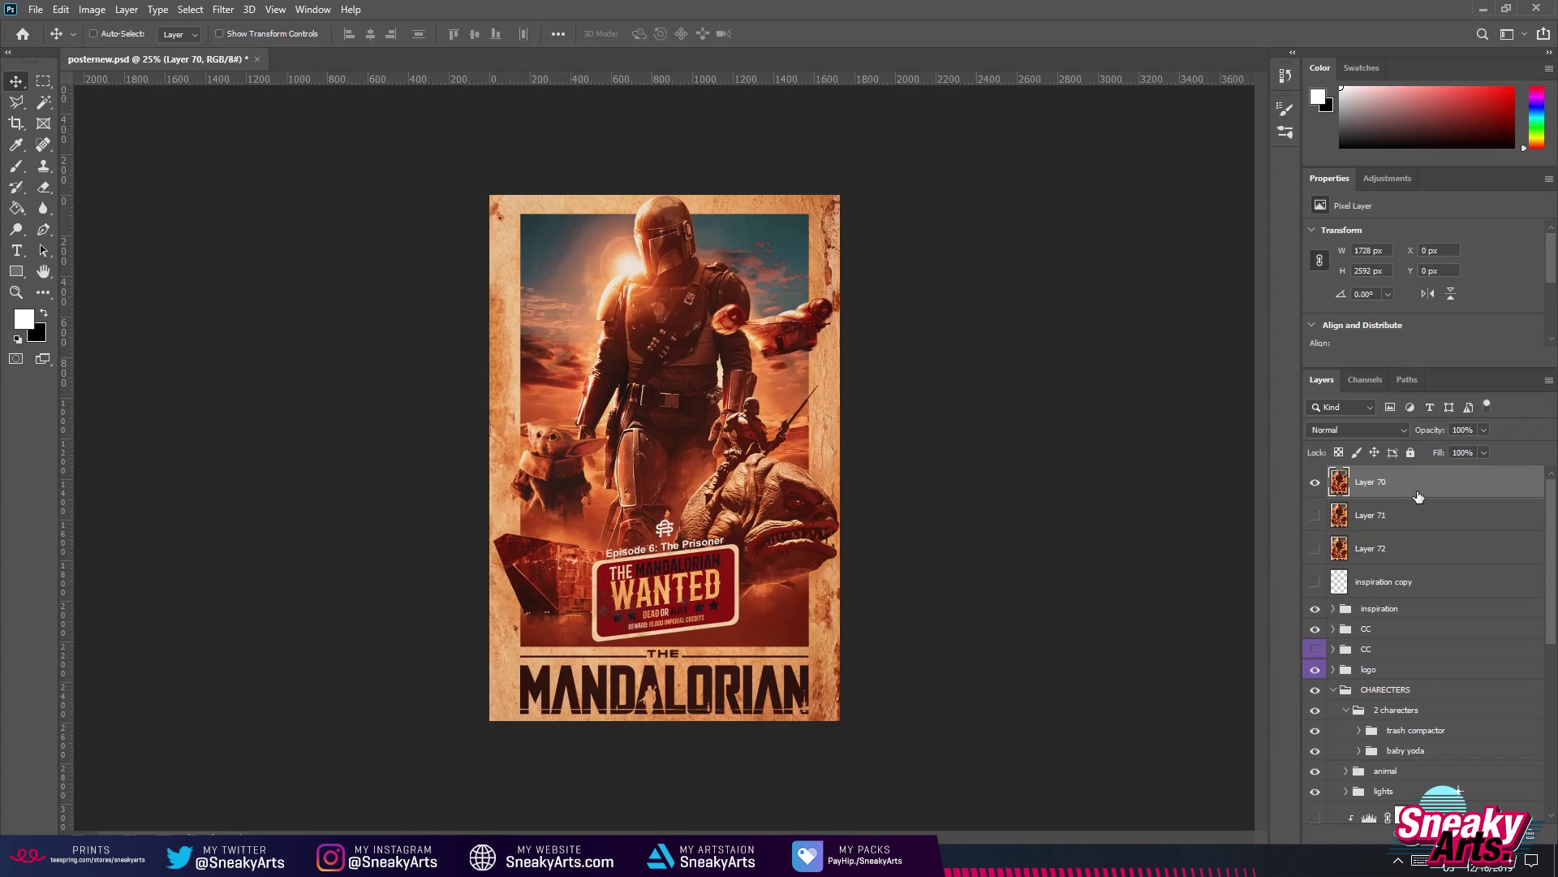
pyautogui.hotkey('ctrl', '+')
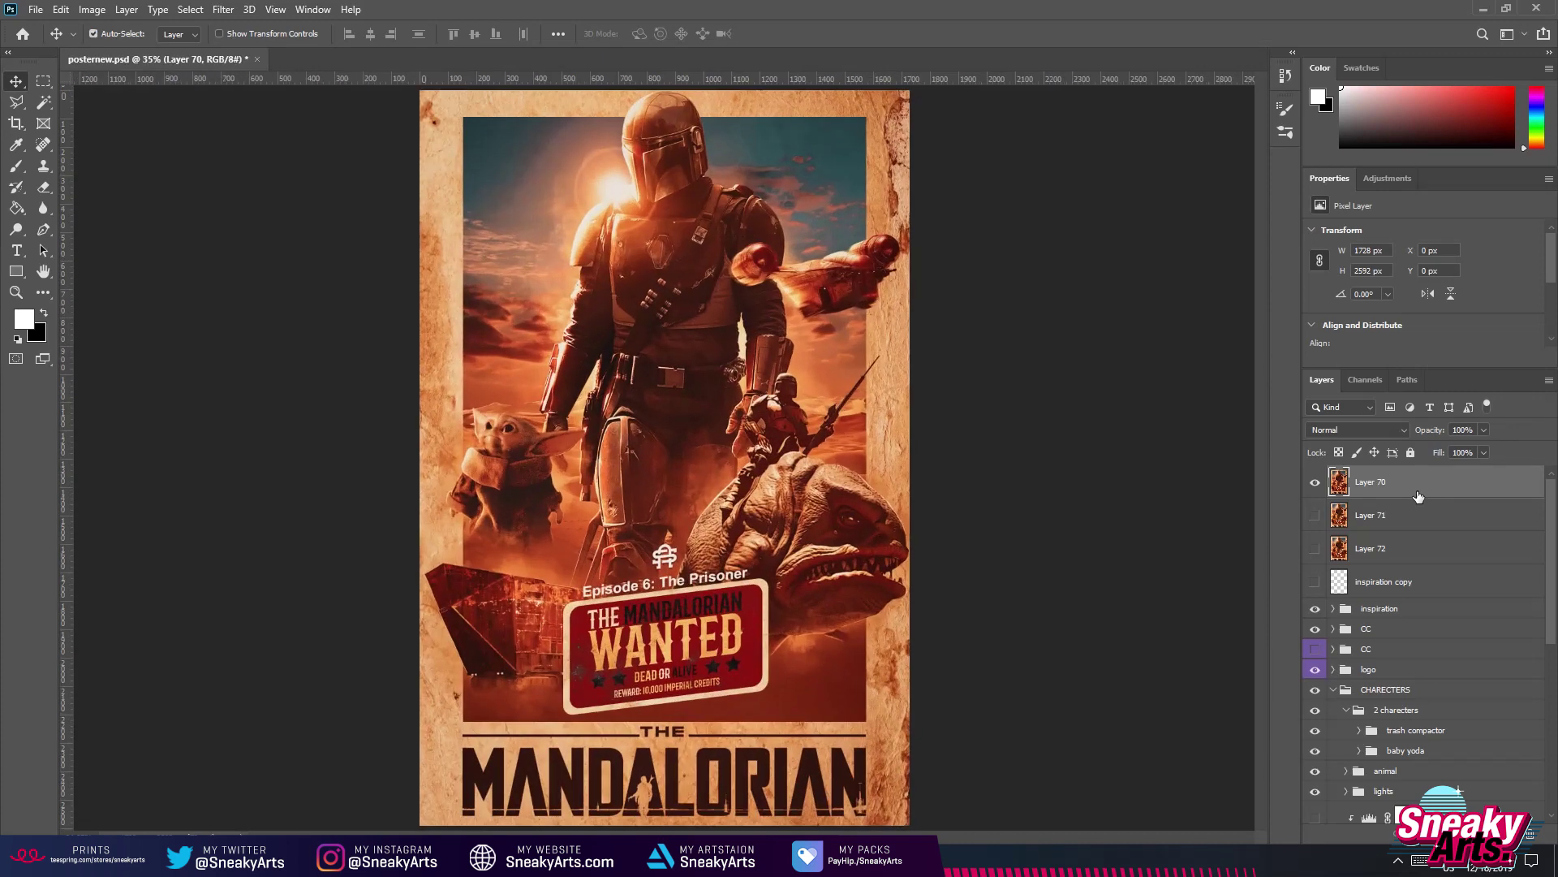